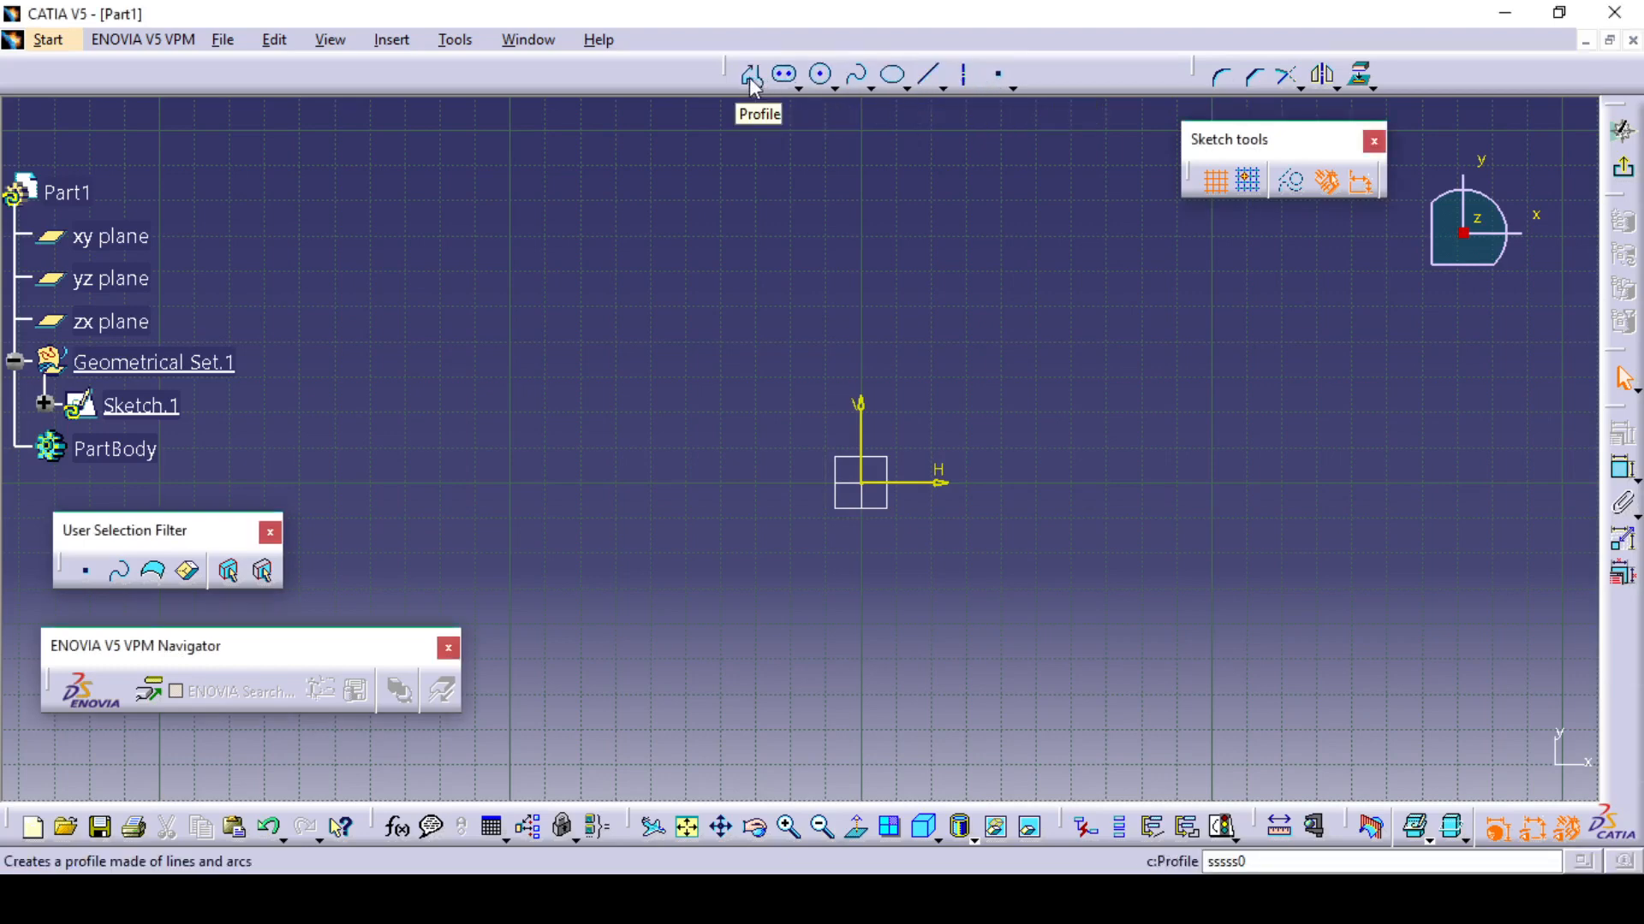
Sketch a closed profile about 91 mm high from the origin, using five stepped straight lines and a tangent arc returning to the origin
left_click(751, 77)
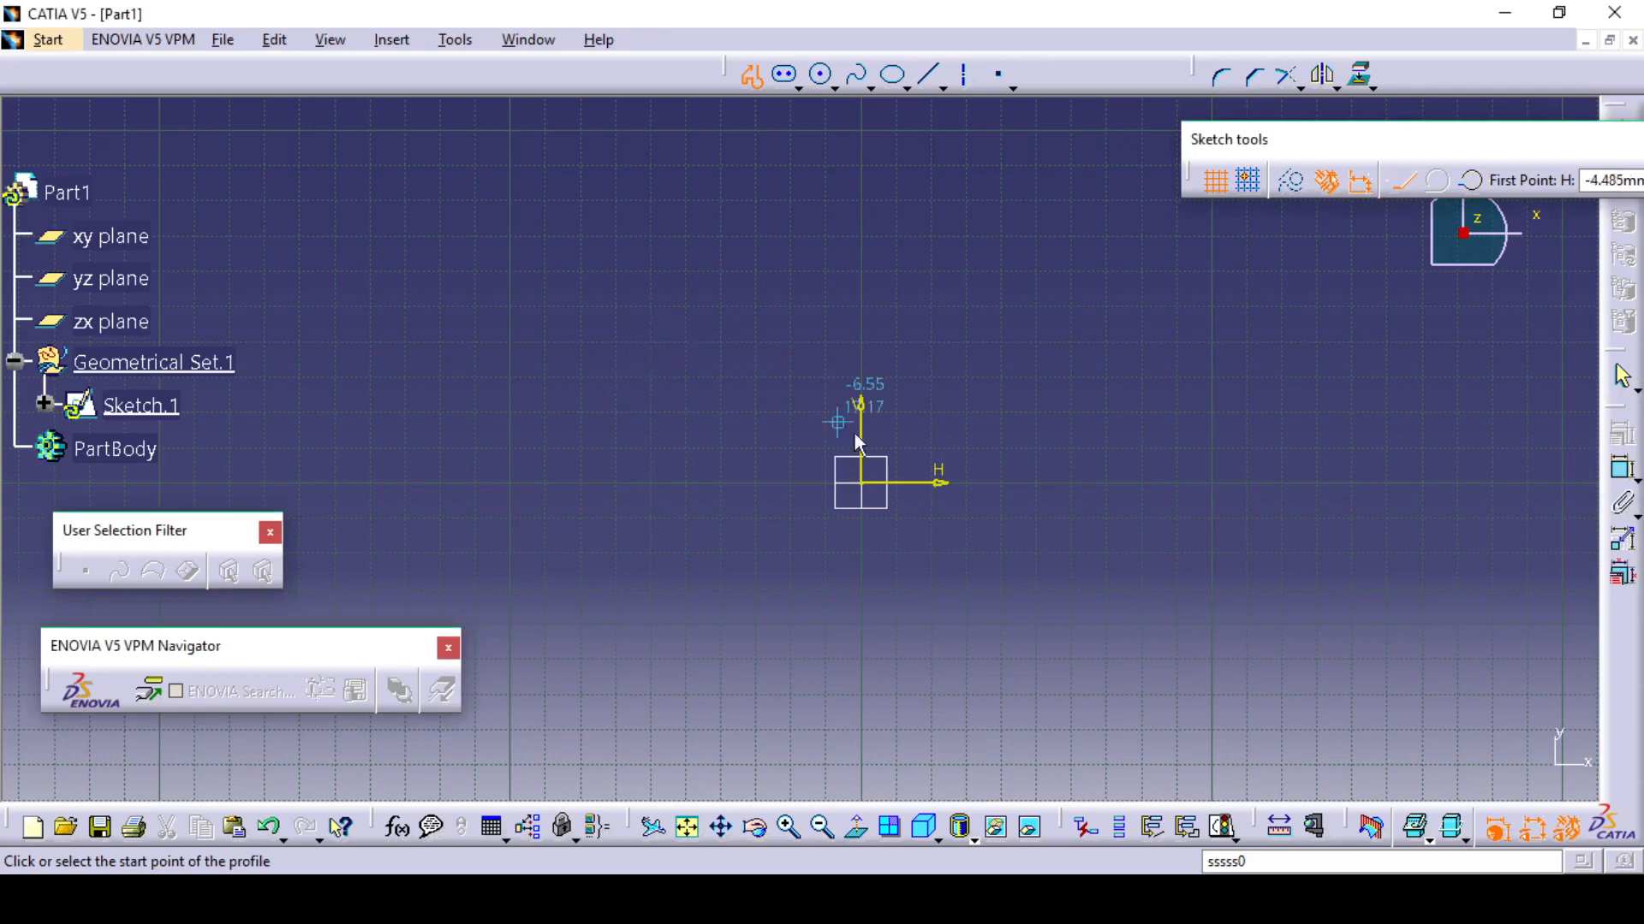
left_click(861, 482)
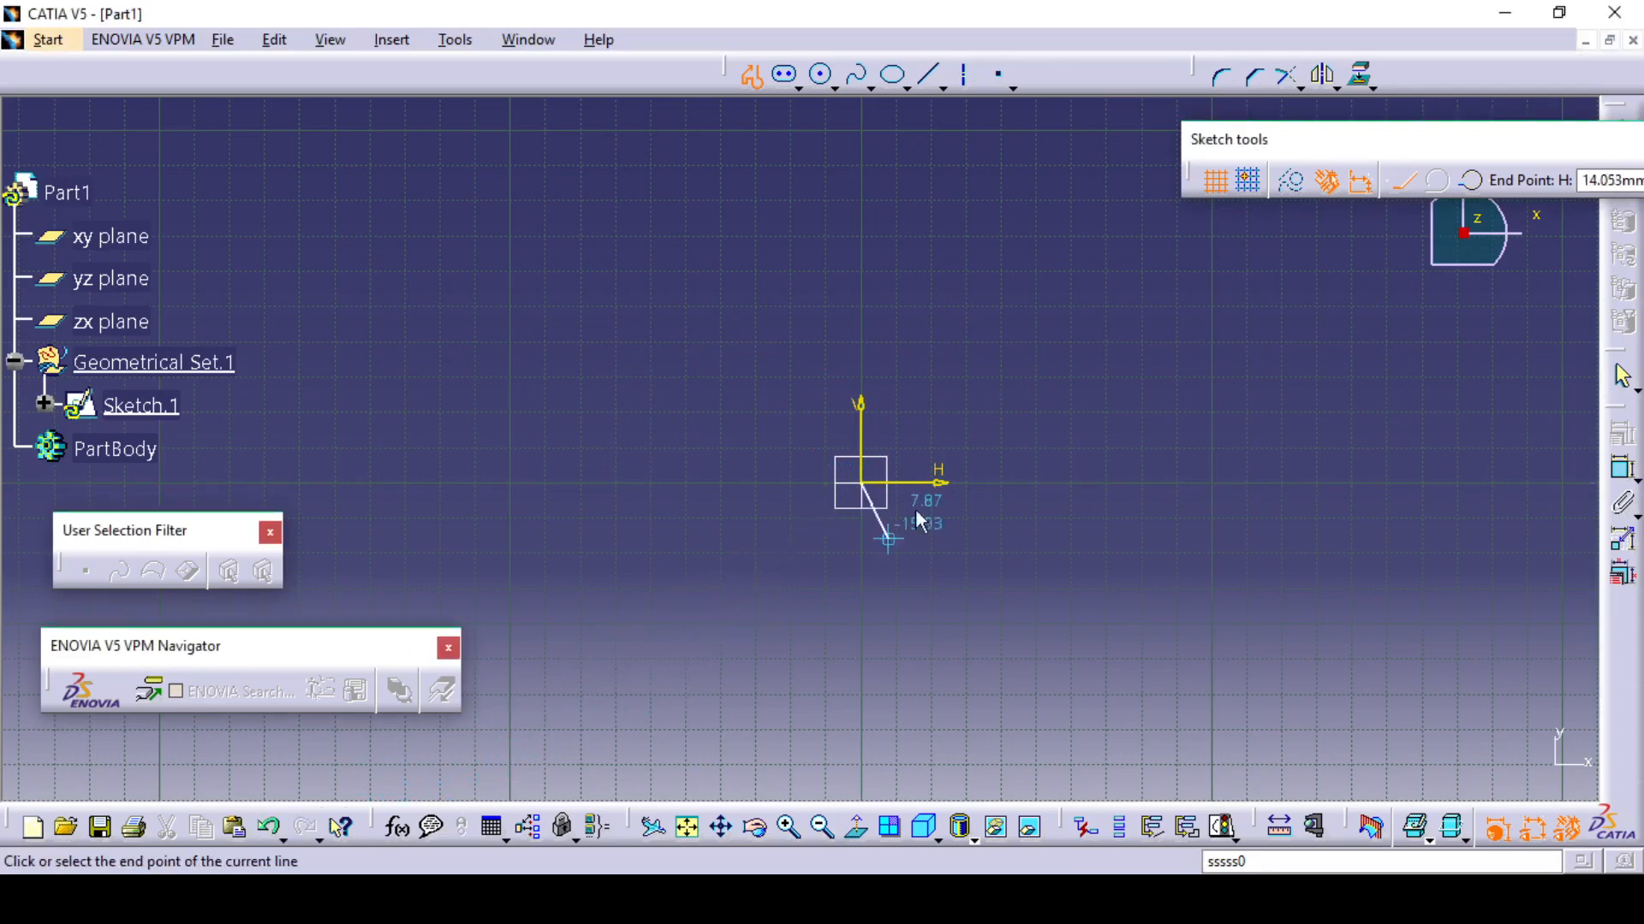
left_click(1215, 483)
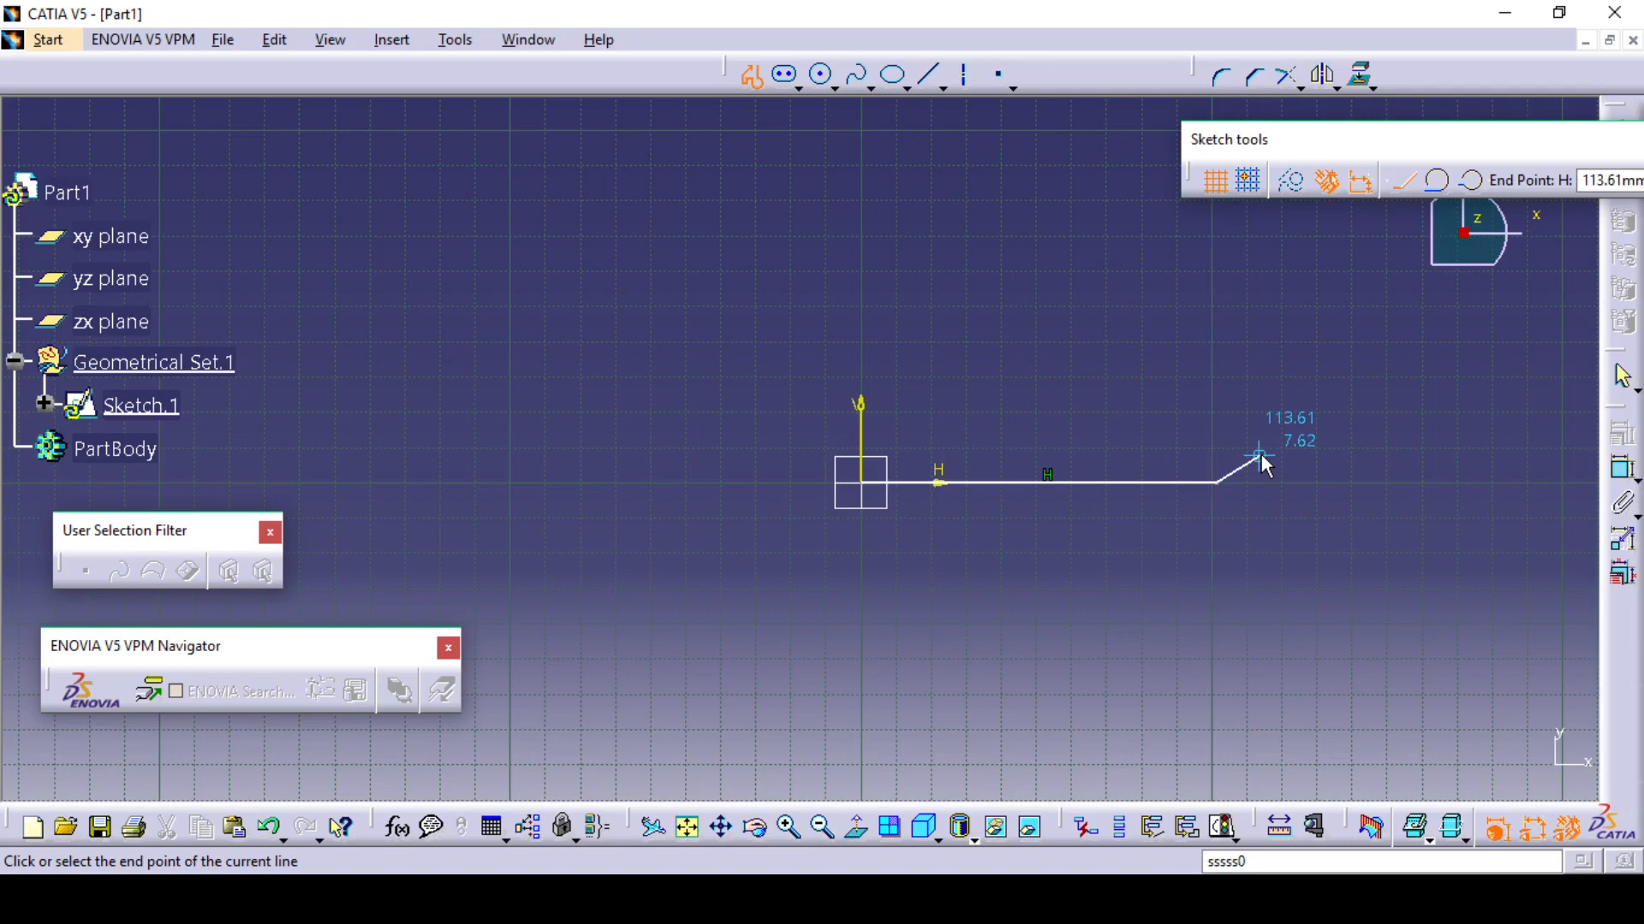
left_click(1217, 306)
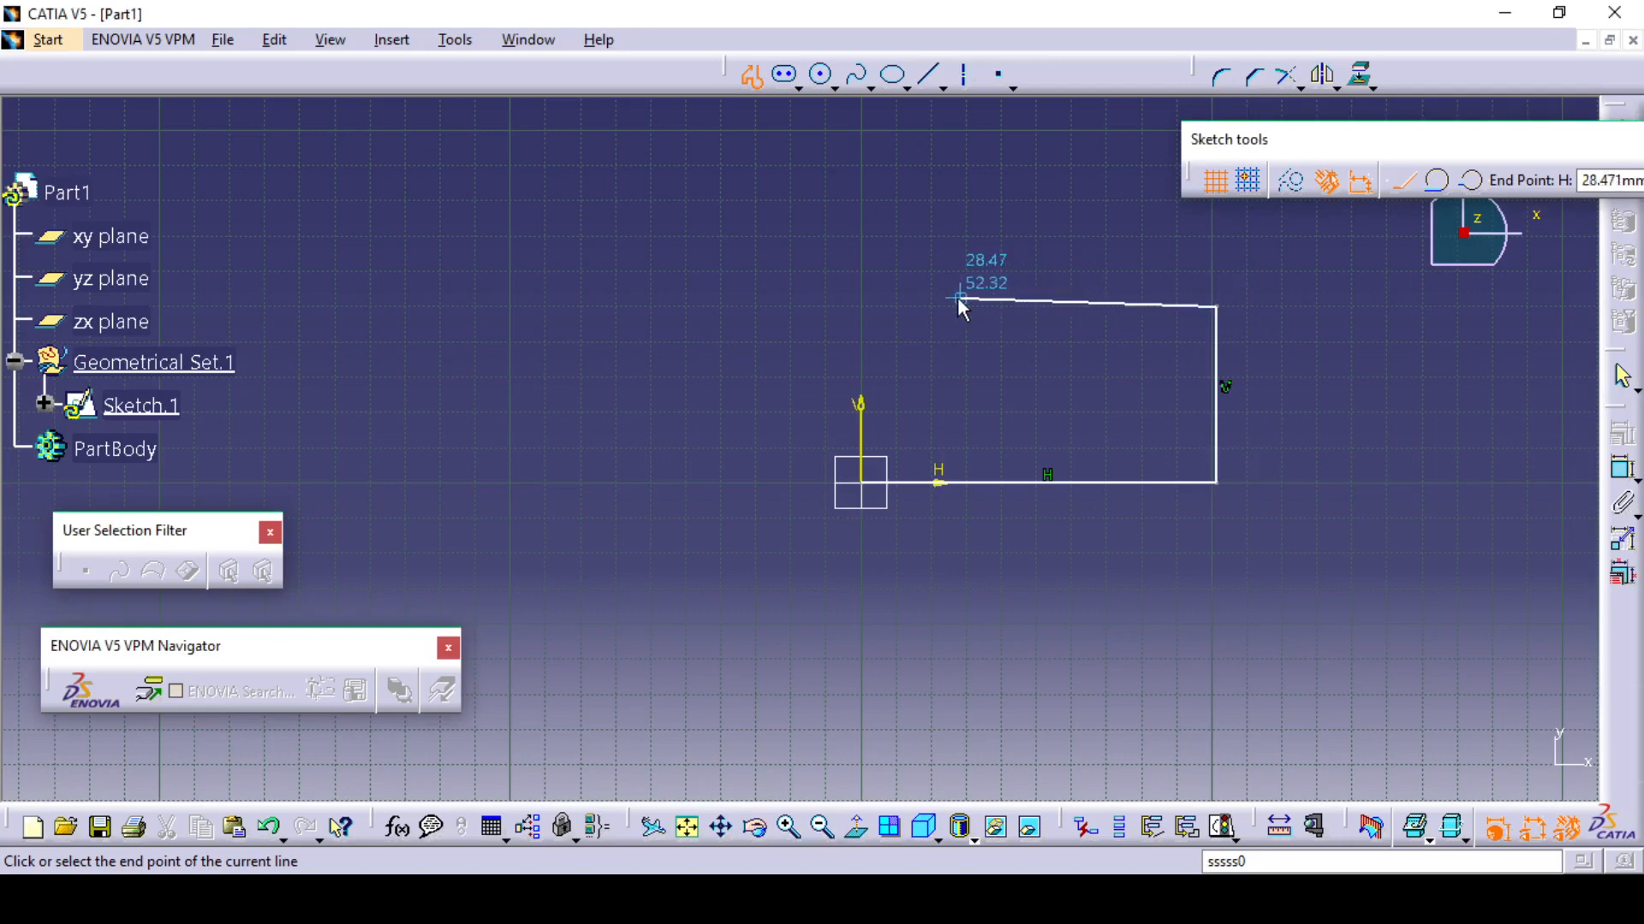
left_click(936, 306)
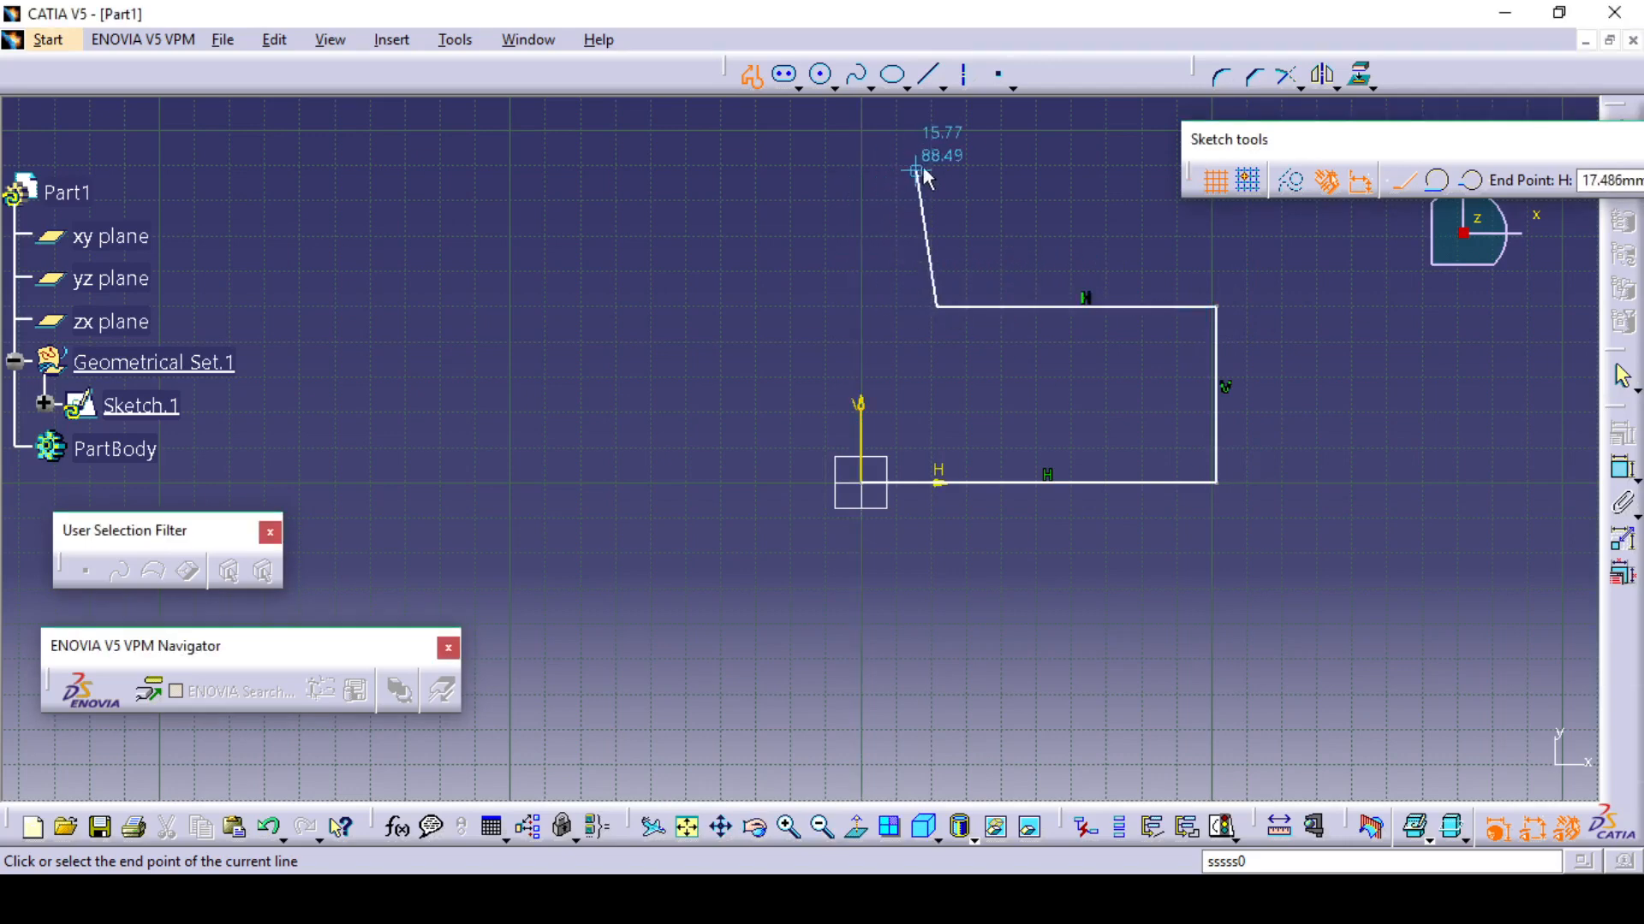
left_click(937, 163)
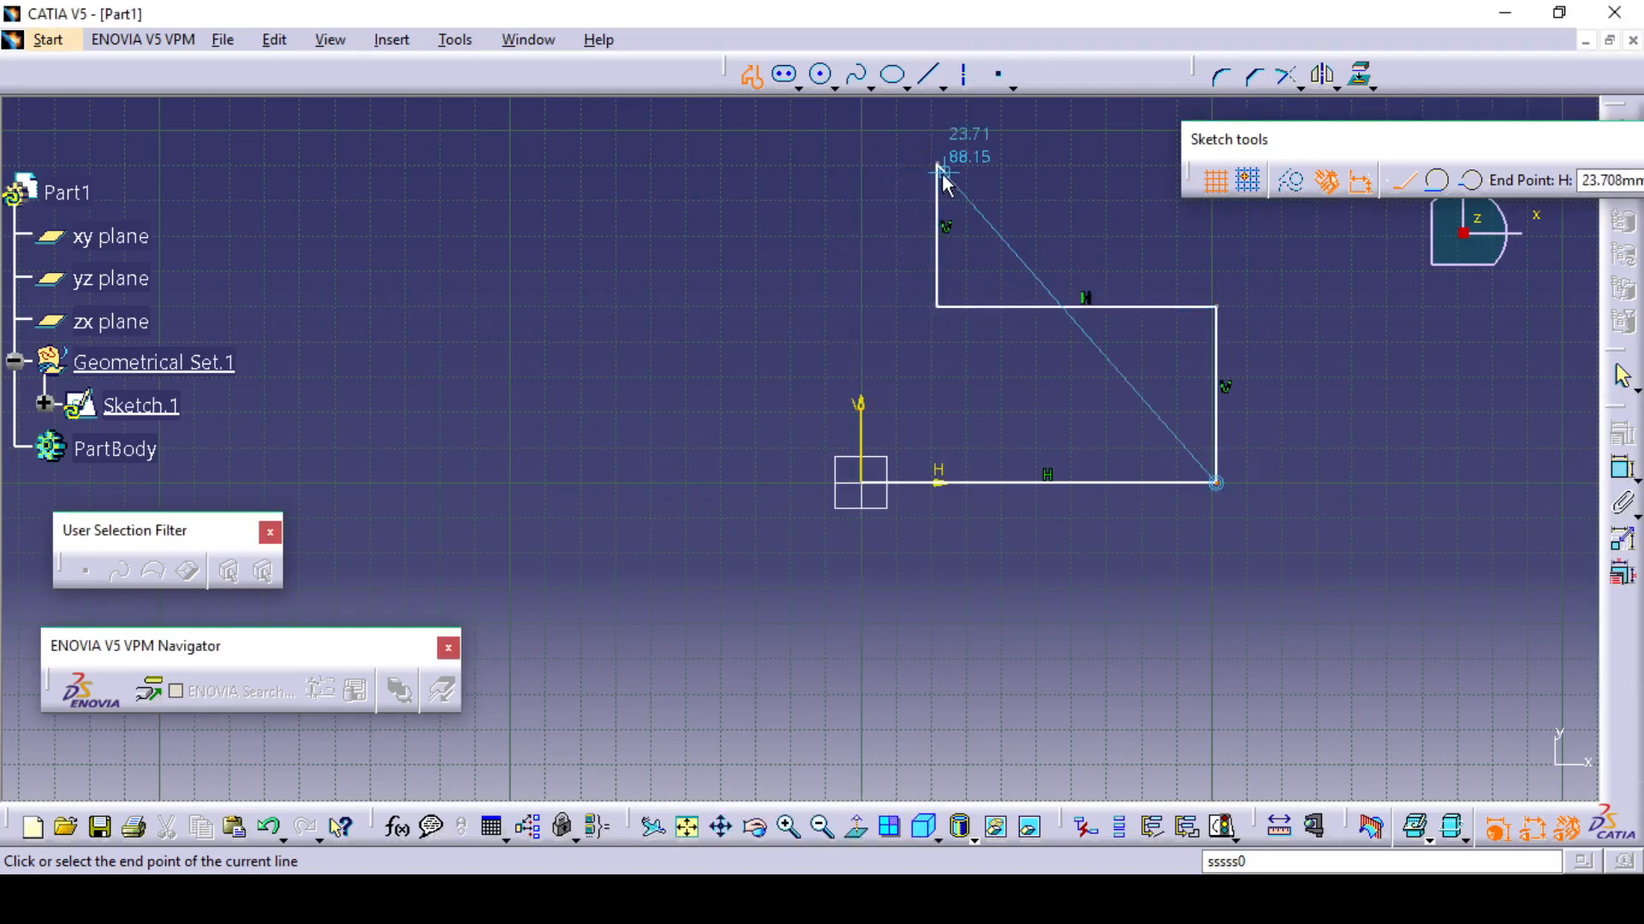
left_click(860, 163)
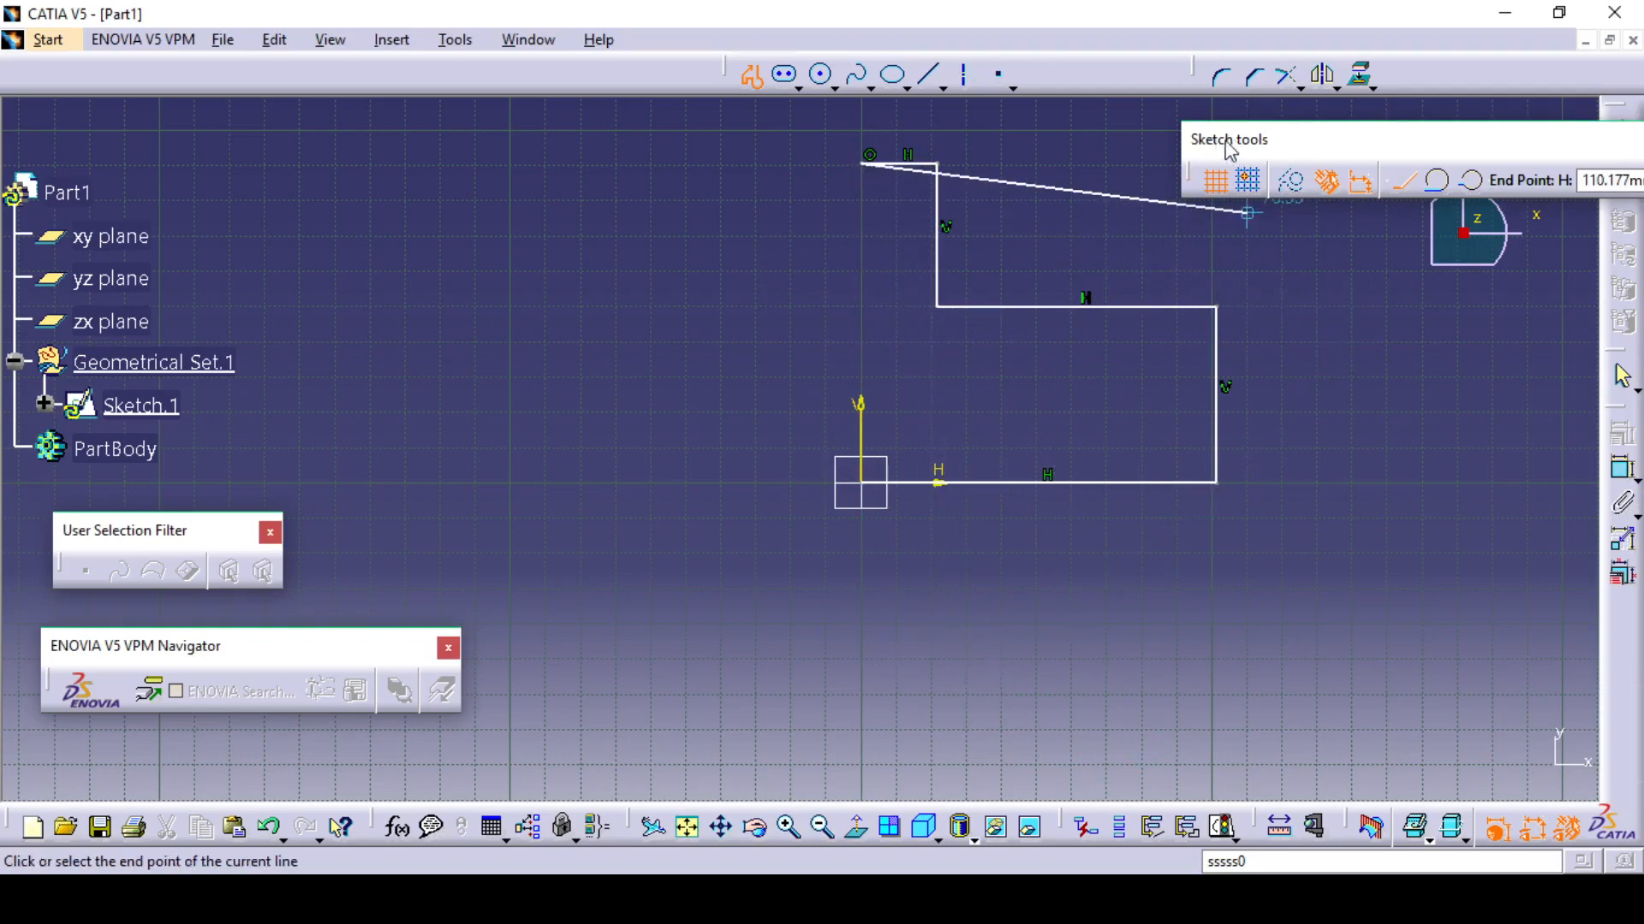
left_click(1445, 186)
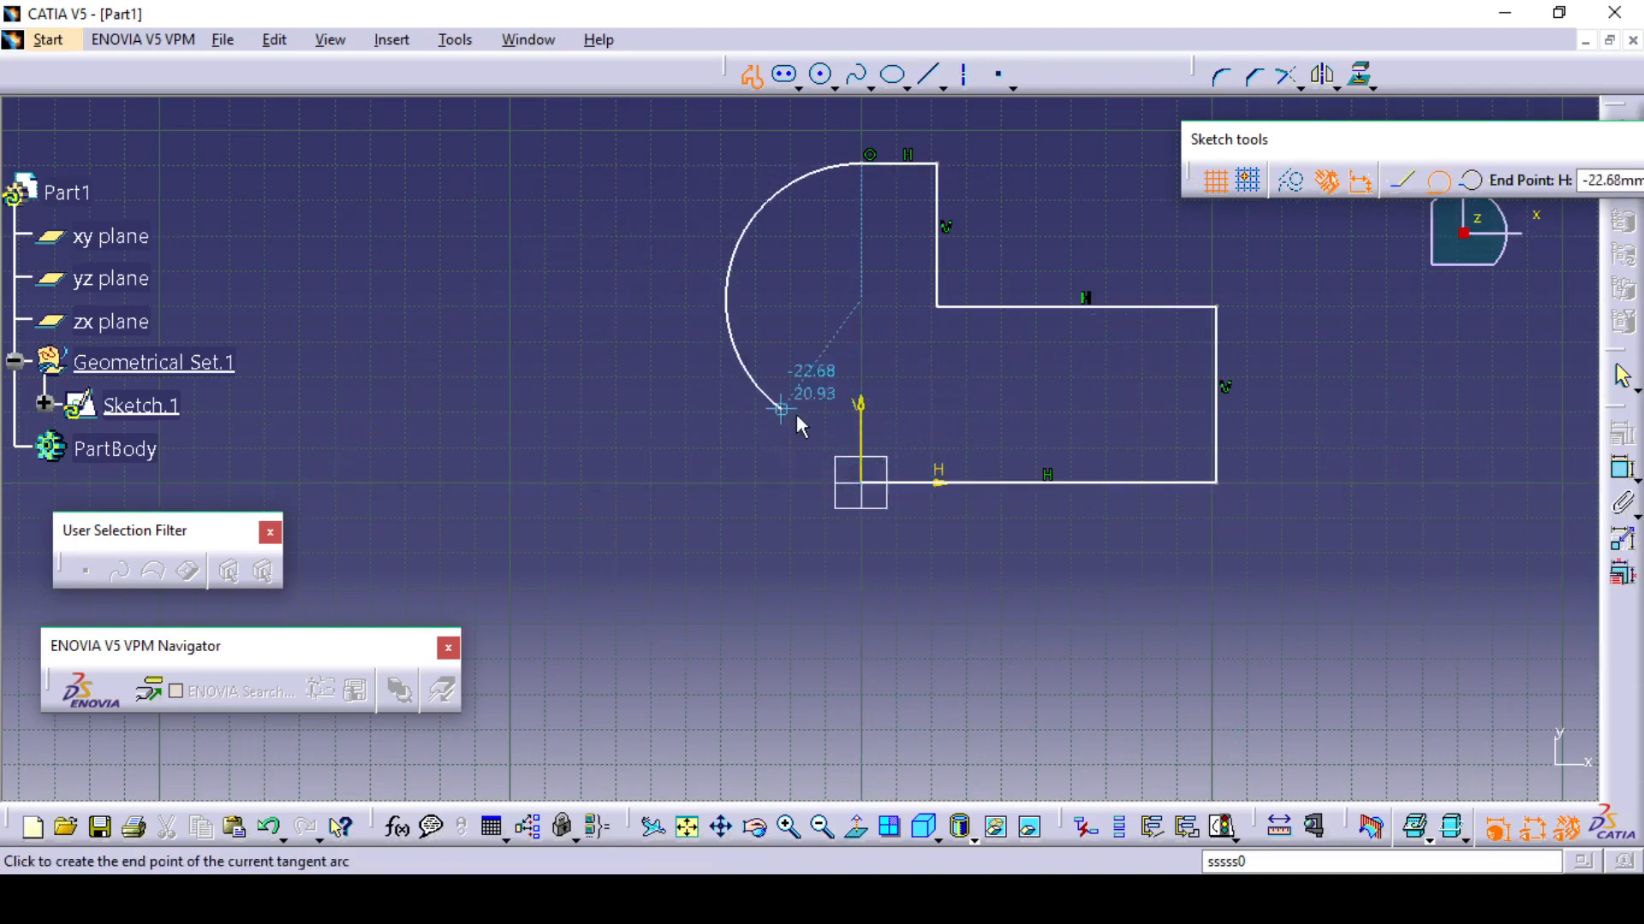
left_click(880, 494)
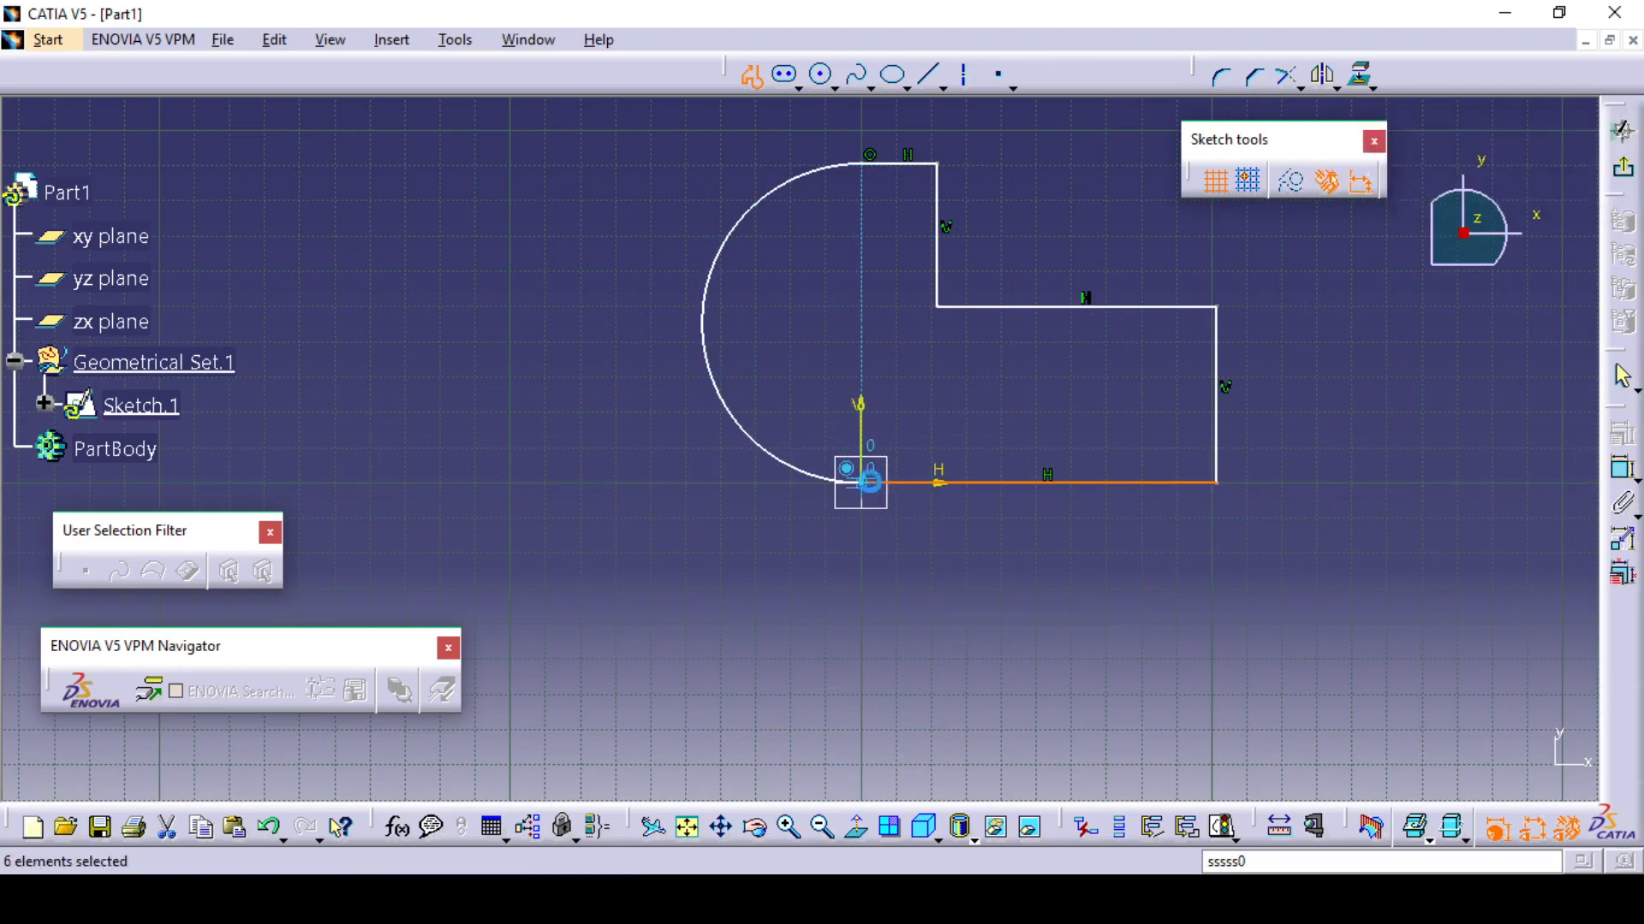
Add a second profile: a horizontal line from the step's upper corner, followed by a three-point arc ending at the step's outer corner
mouse_move(1086, 400)
middle_mouse_down()
mouse_move(1079, 483)
mouse_move(1049, 488)
mouse_move(1100, 467)
middle_mouse_up()
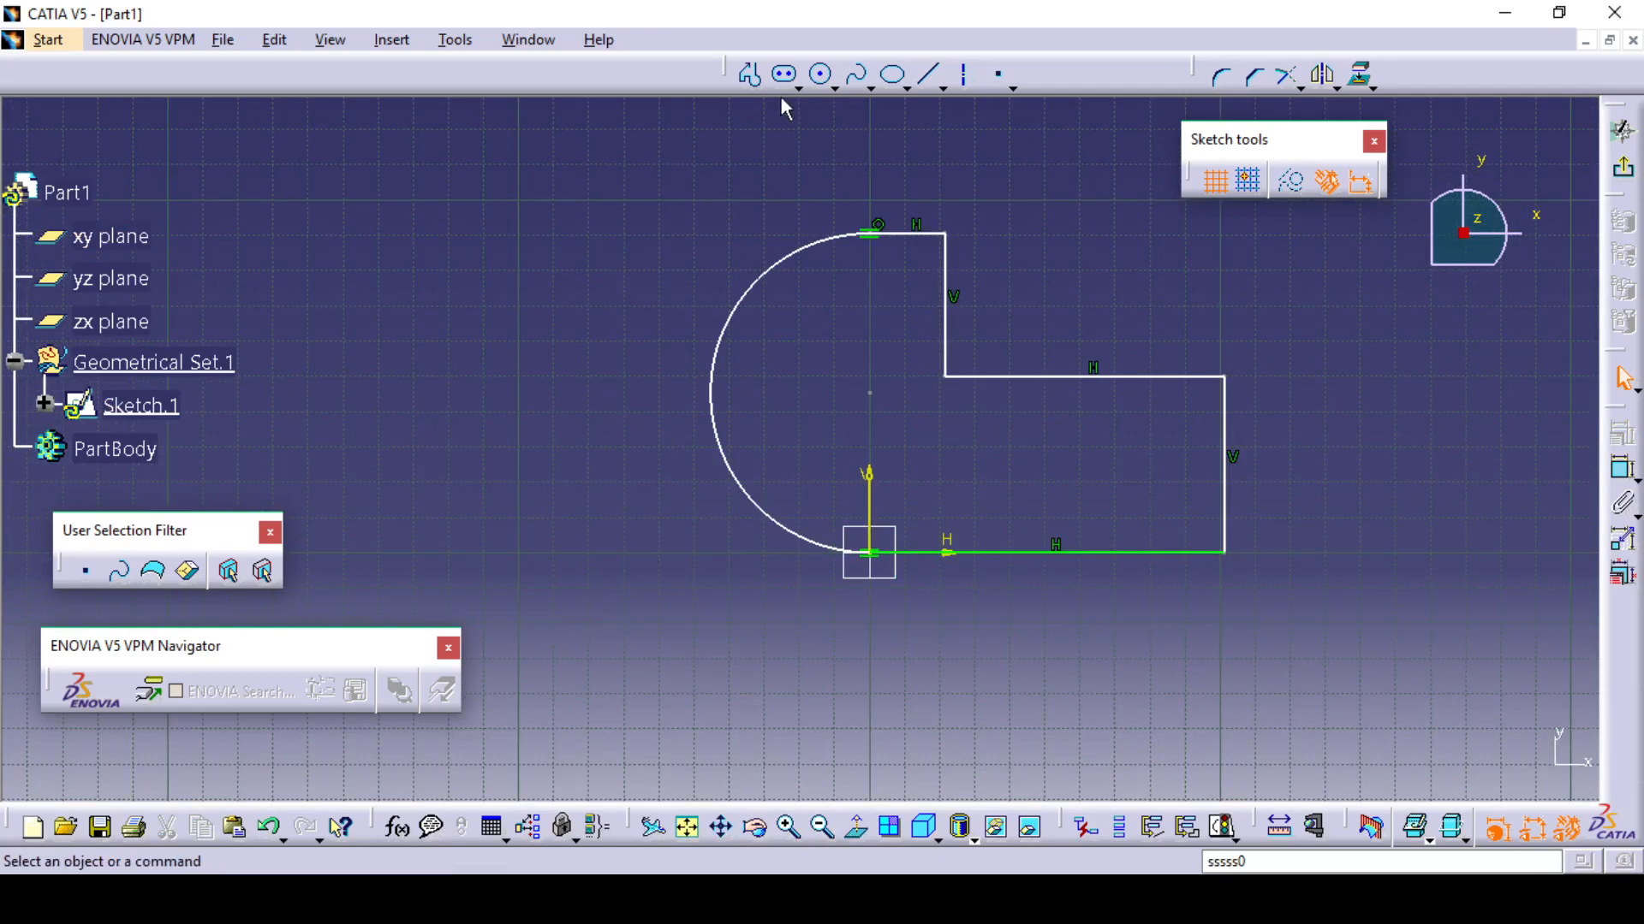
left_click(749, 75)
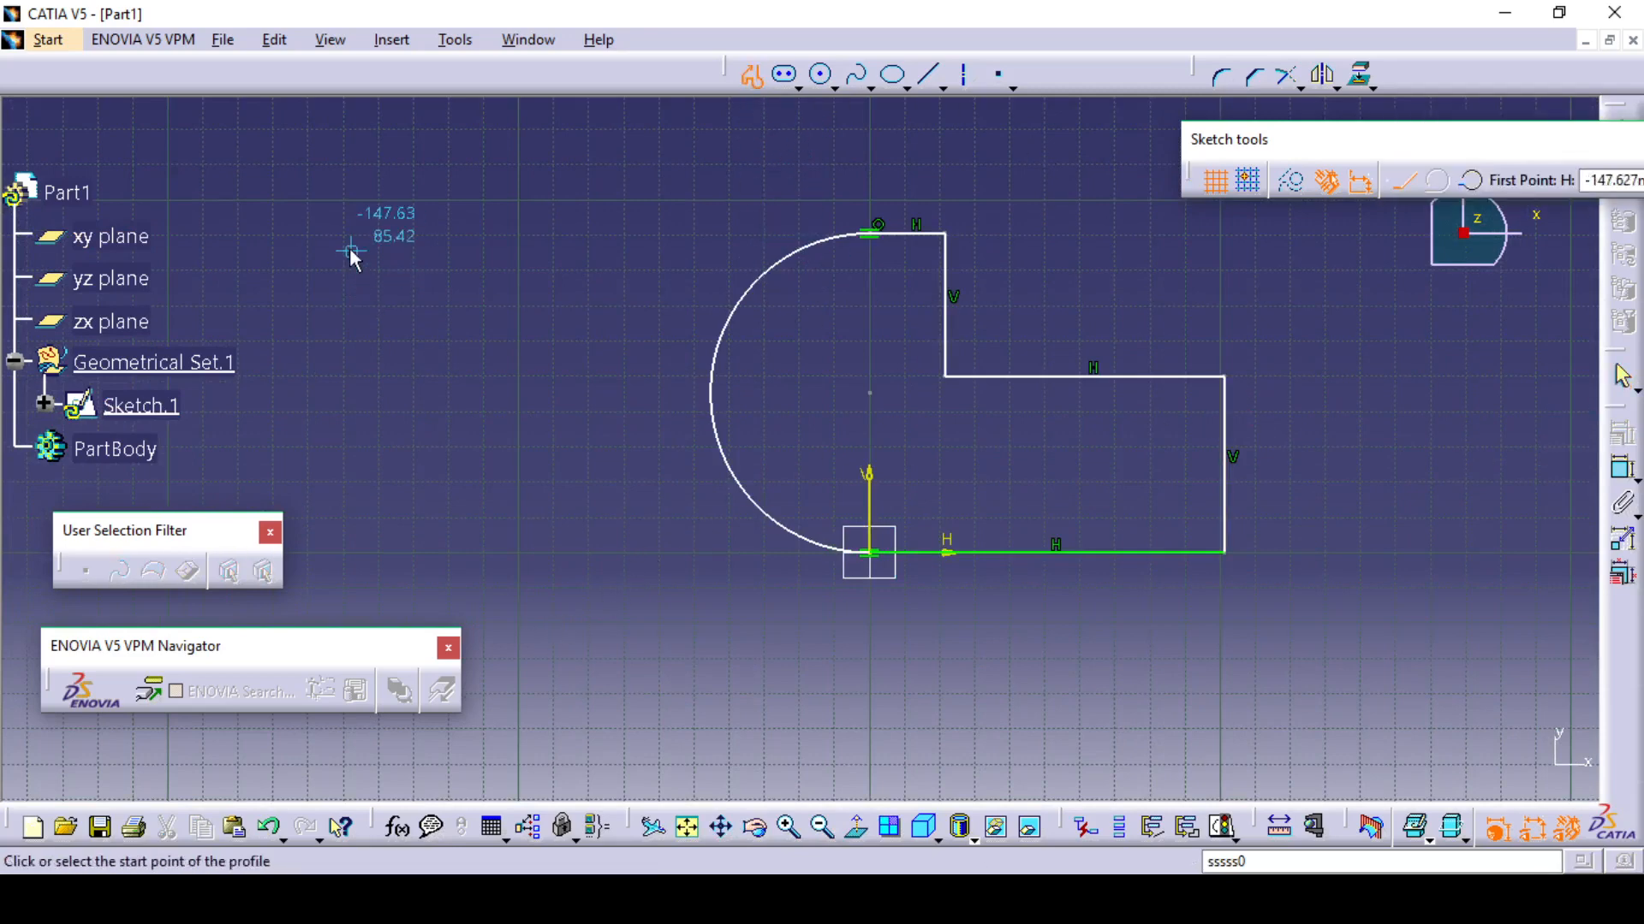
left_click(945, 234)
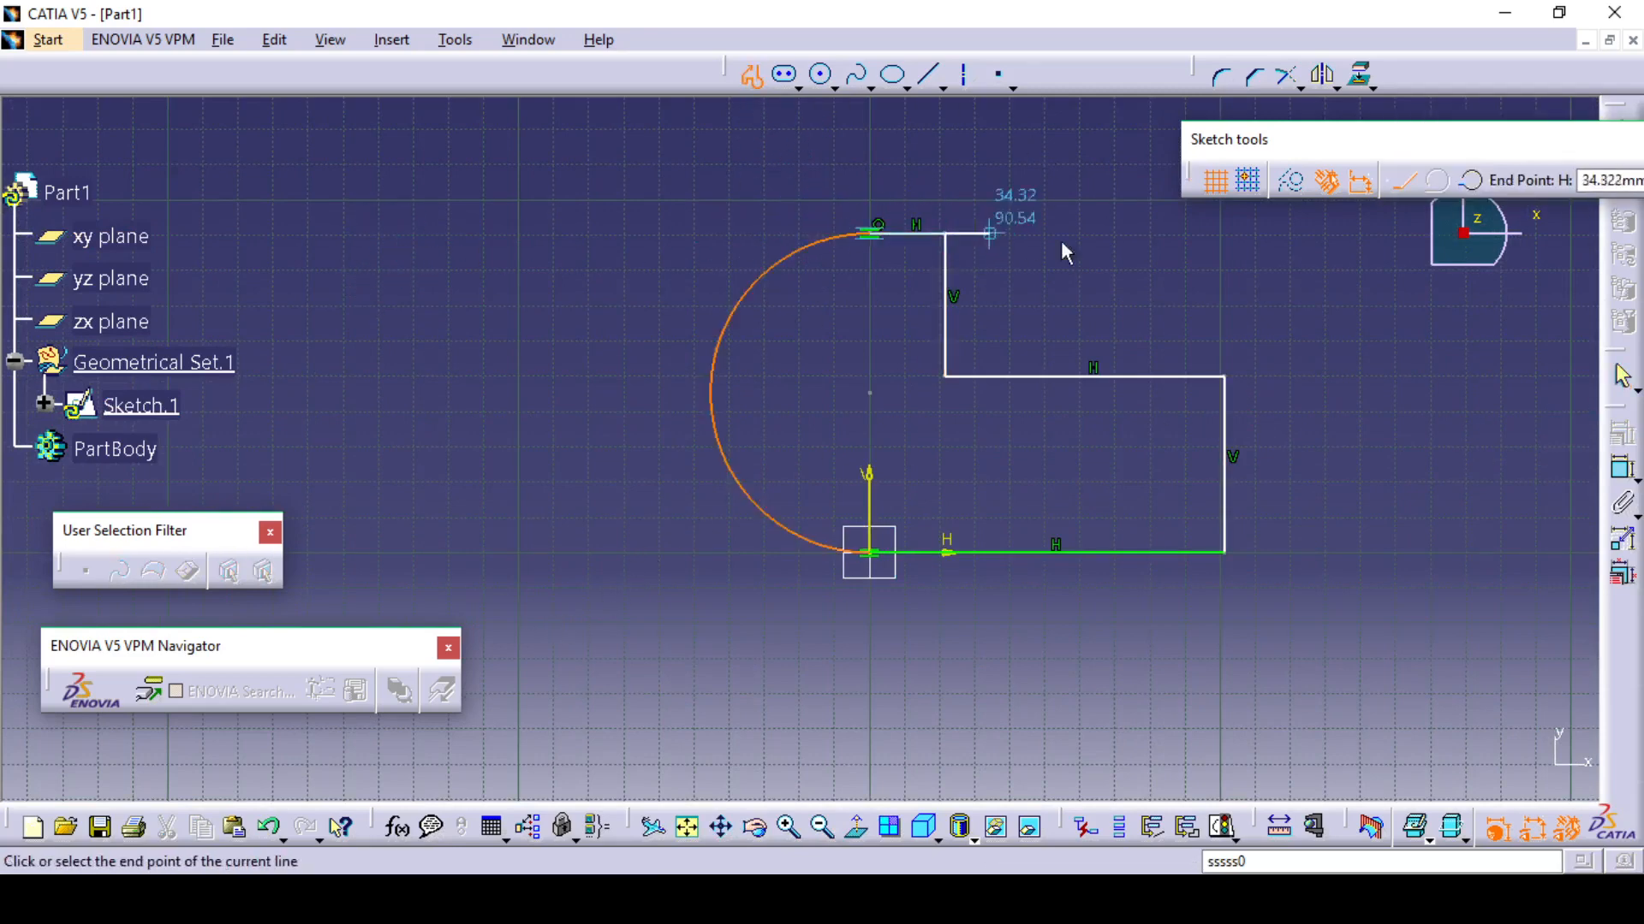
left_click(1224, 236)
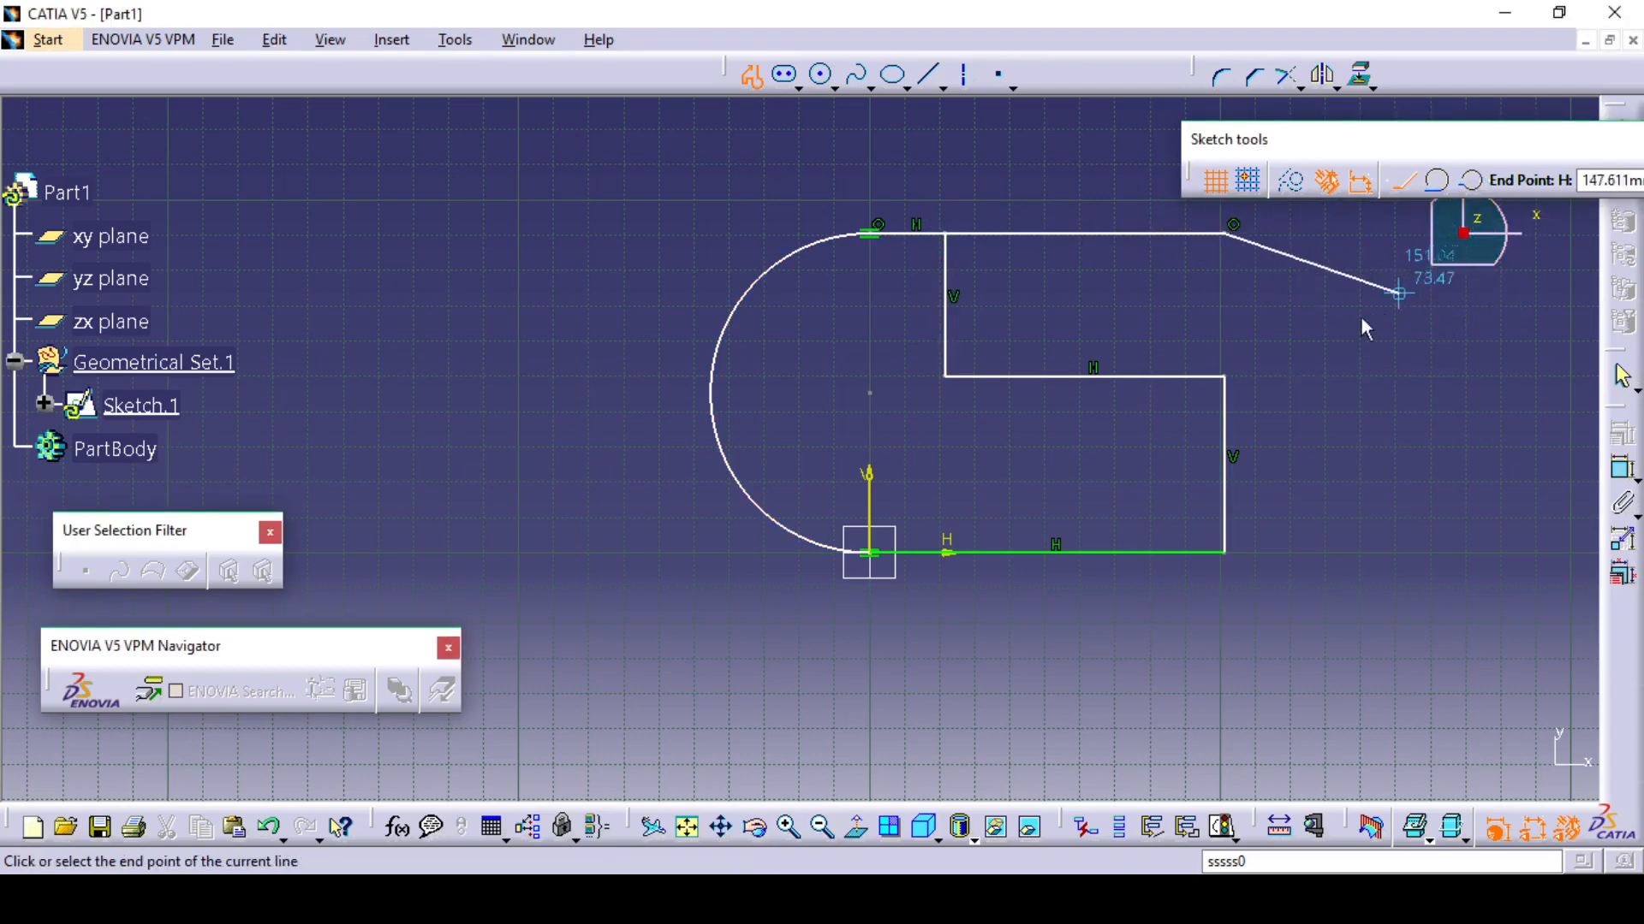
left_click(1471, 180)
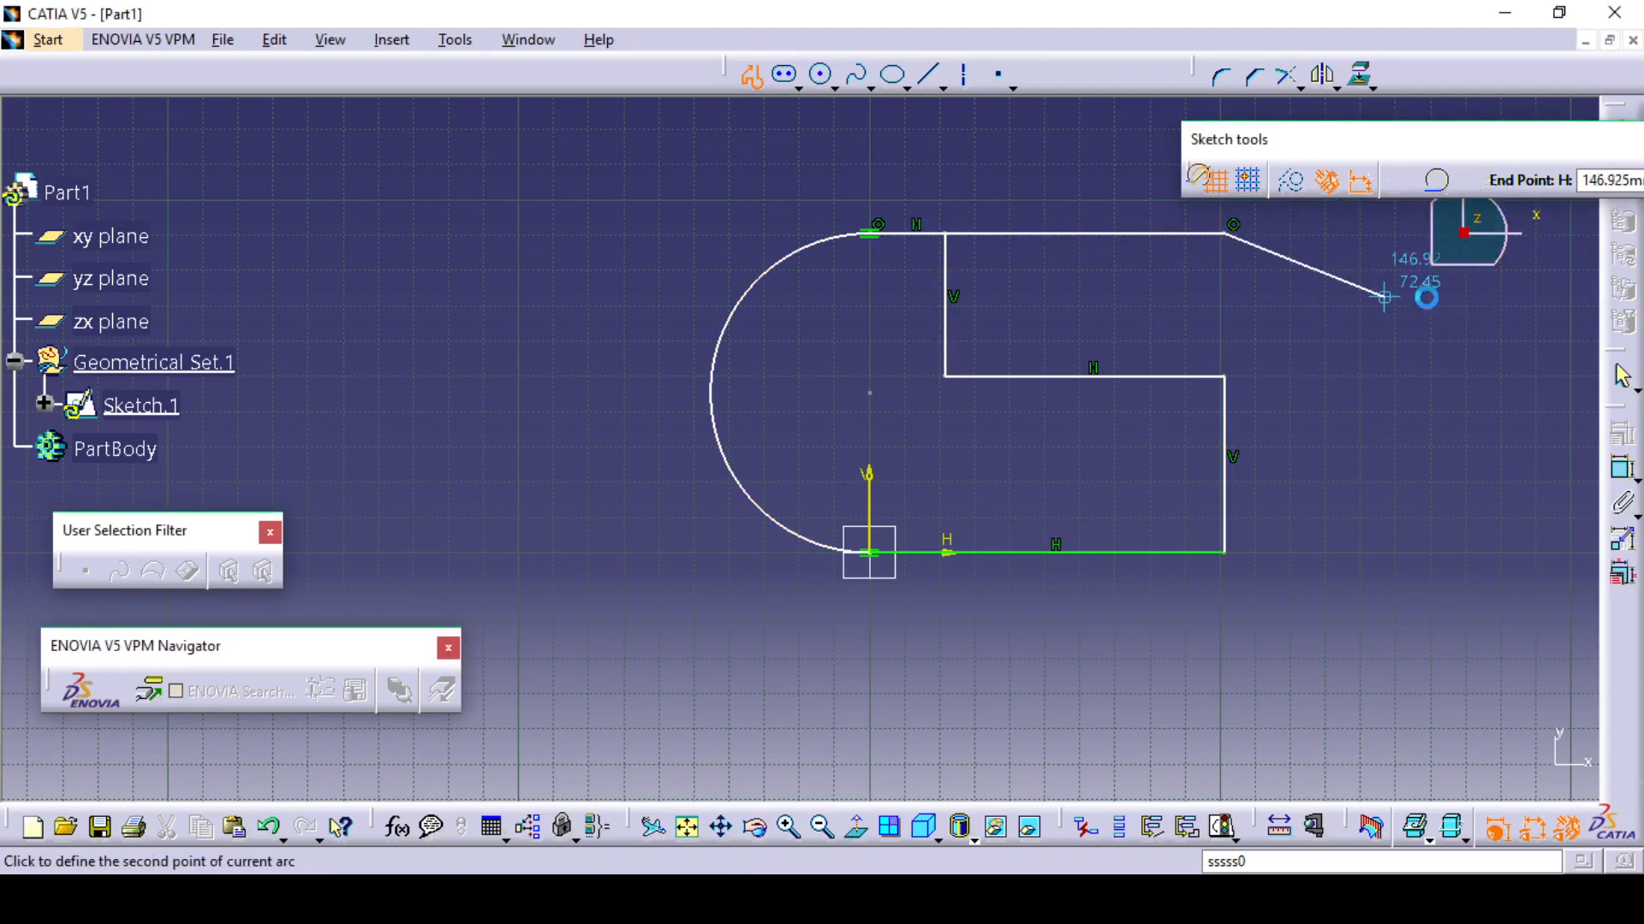
left_click(1322, 303)
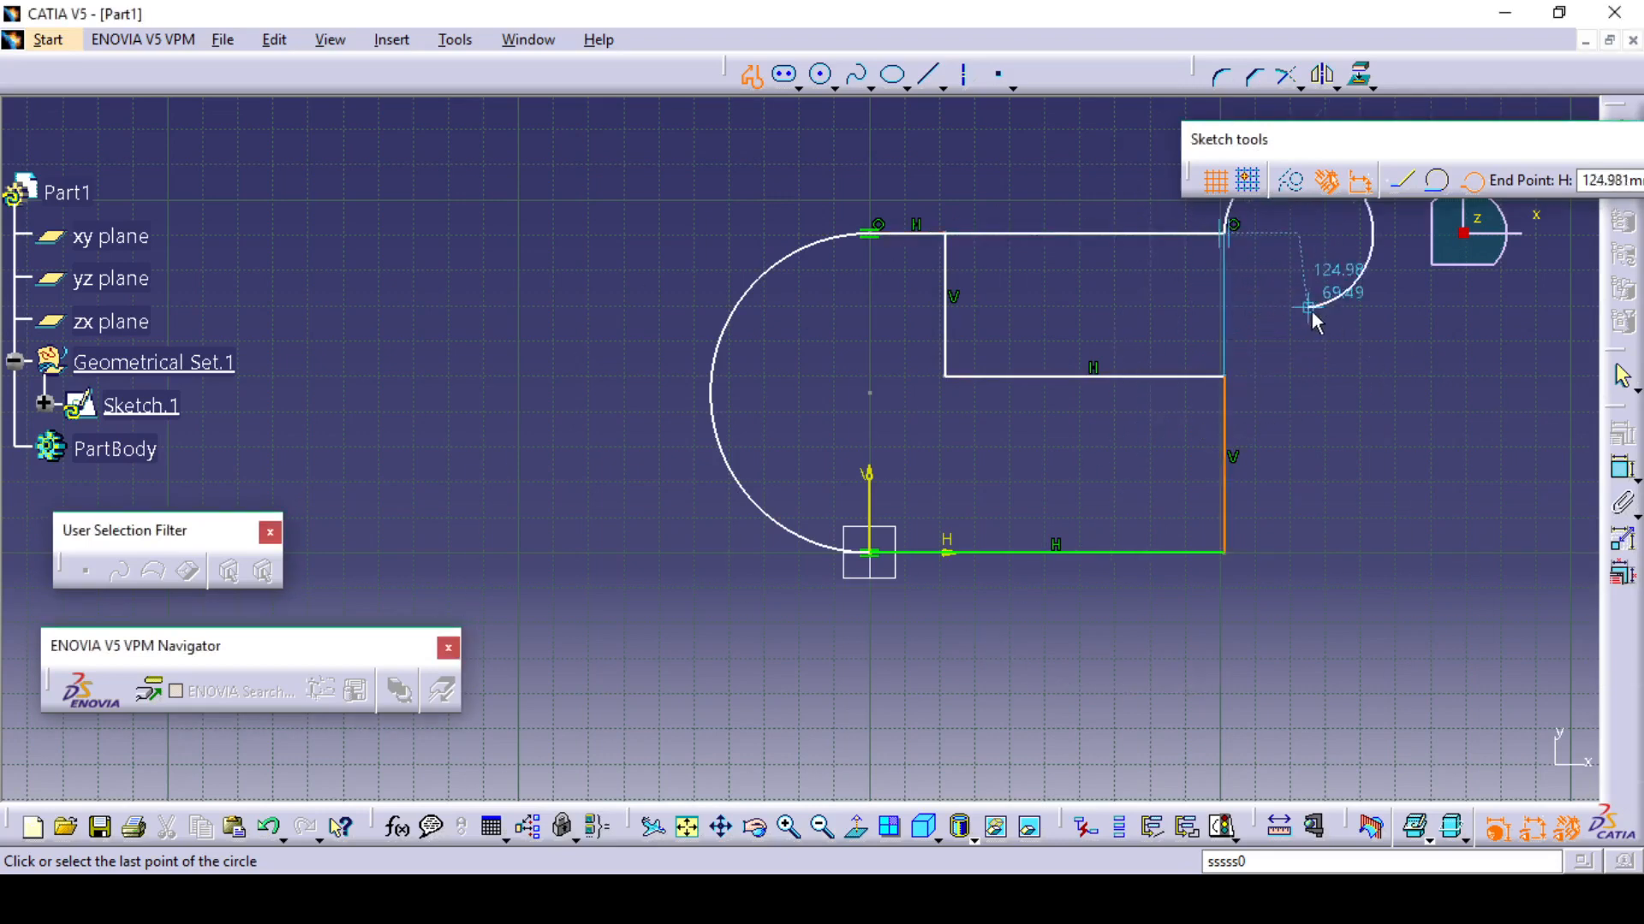
left_click(1223, 374)
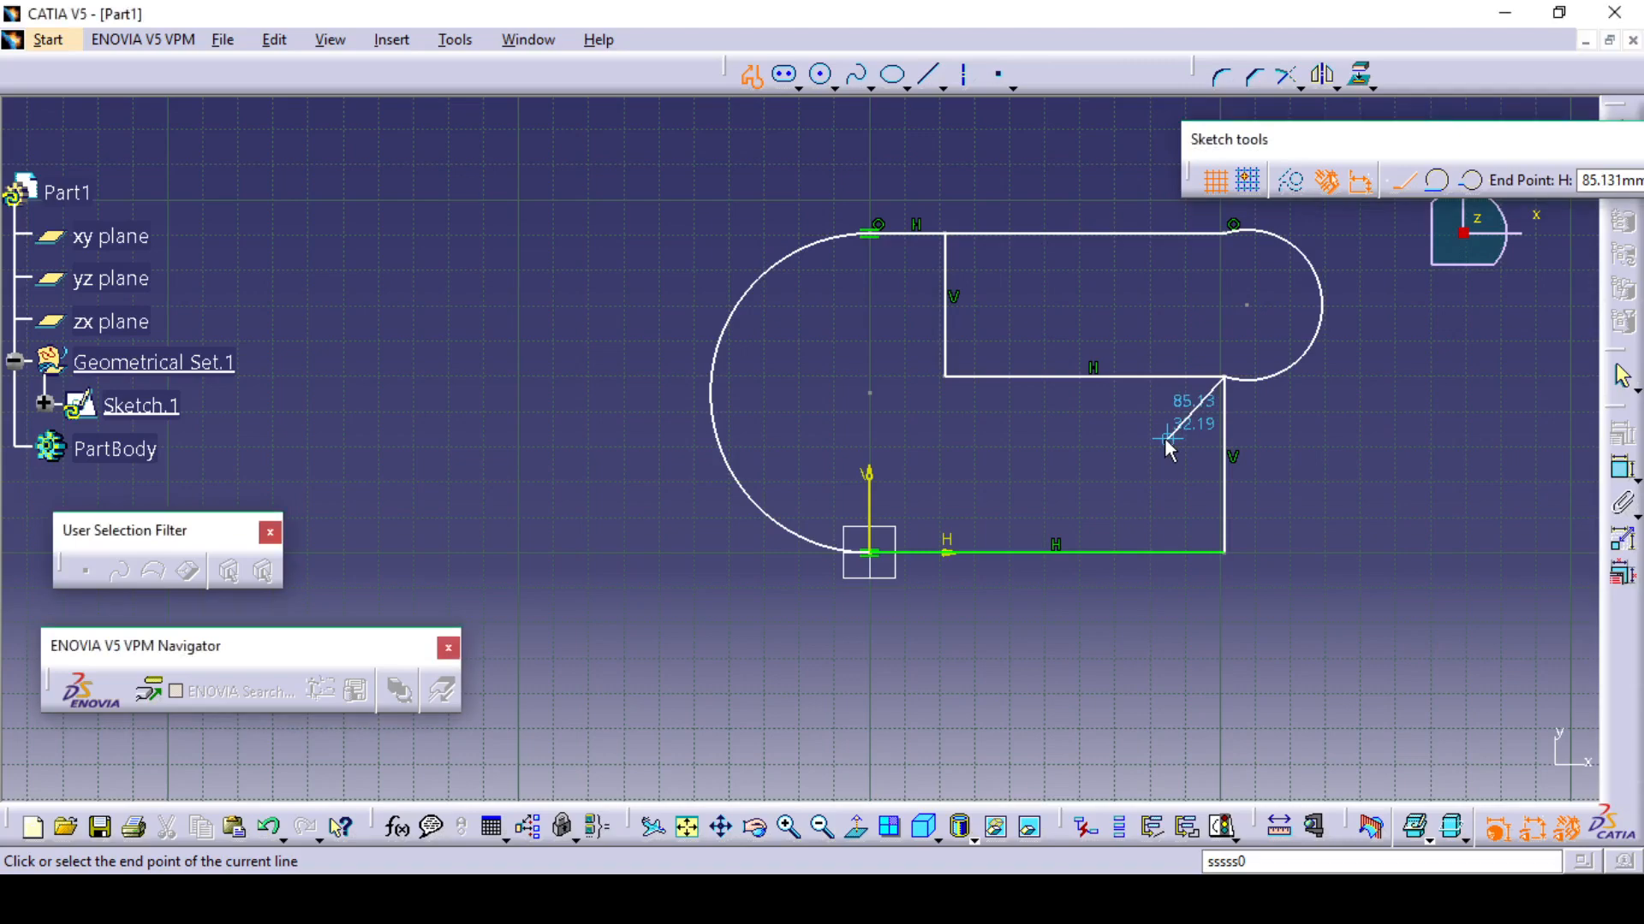
key("Escape")
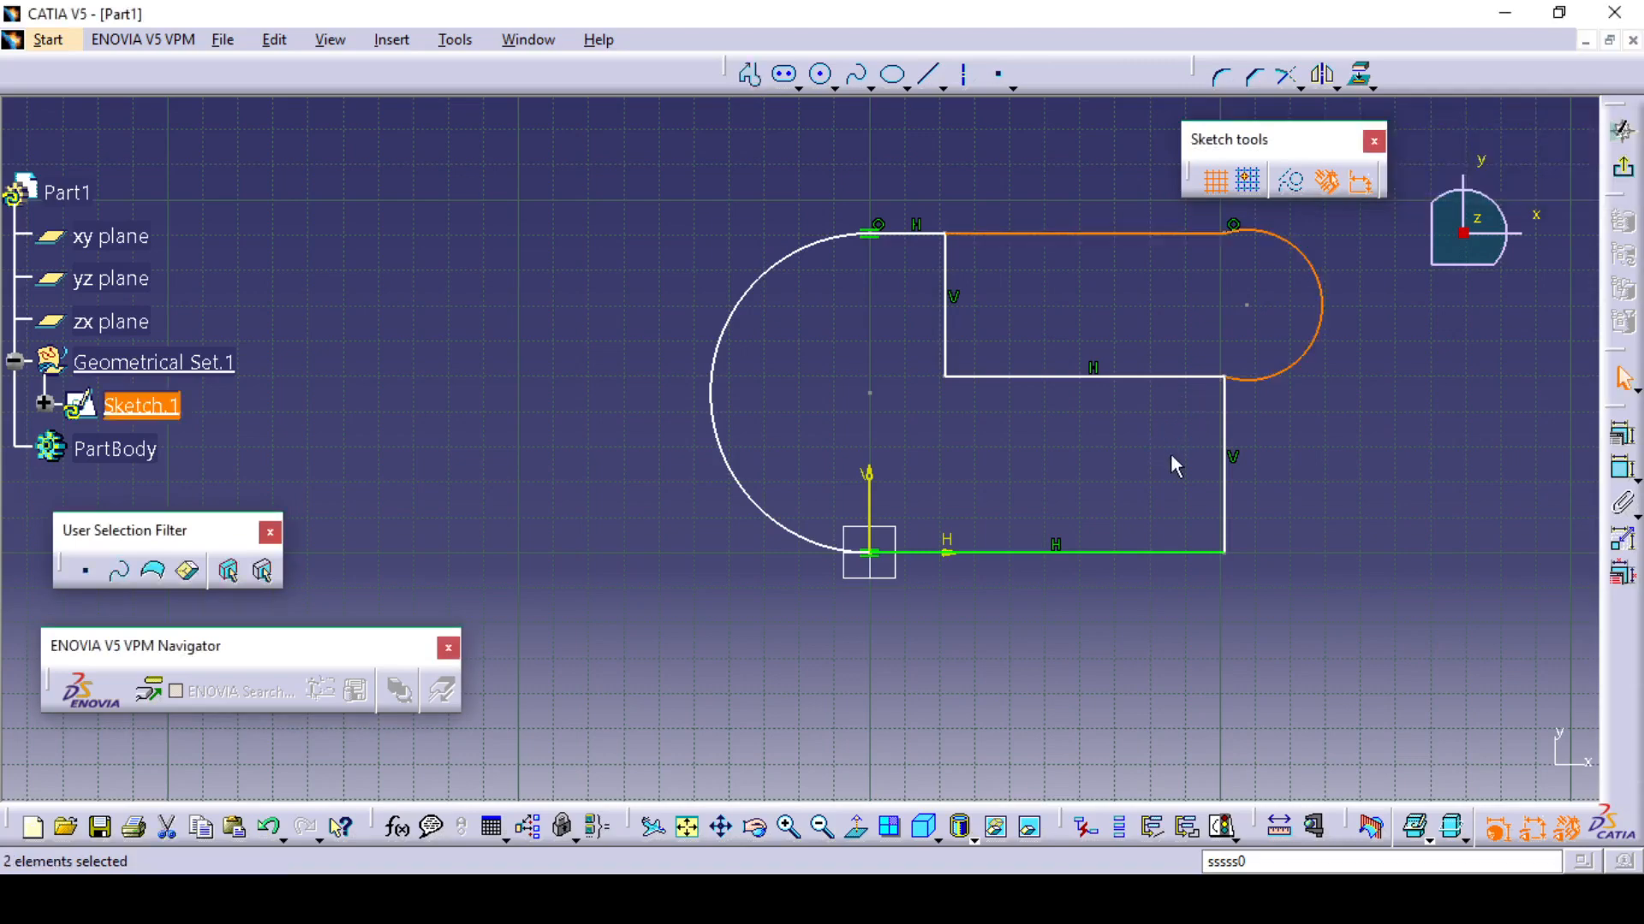
left_click(1171, 455)
Draw a two-point rectangle to the left of the profile, with its base level with the horizontal axis
mouse_move(1323, 473)
middle_mouse_down()
mouse_move(1302, 562)
mouse_move(1320, 573)
middle_mouse_up()
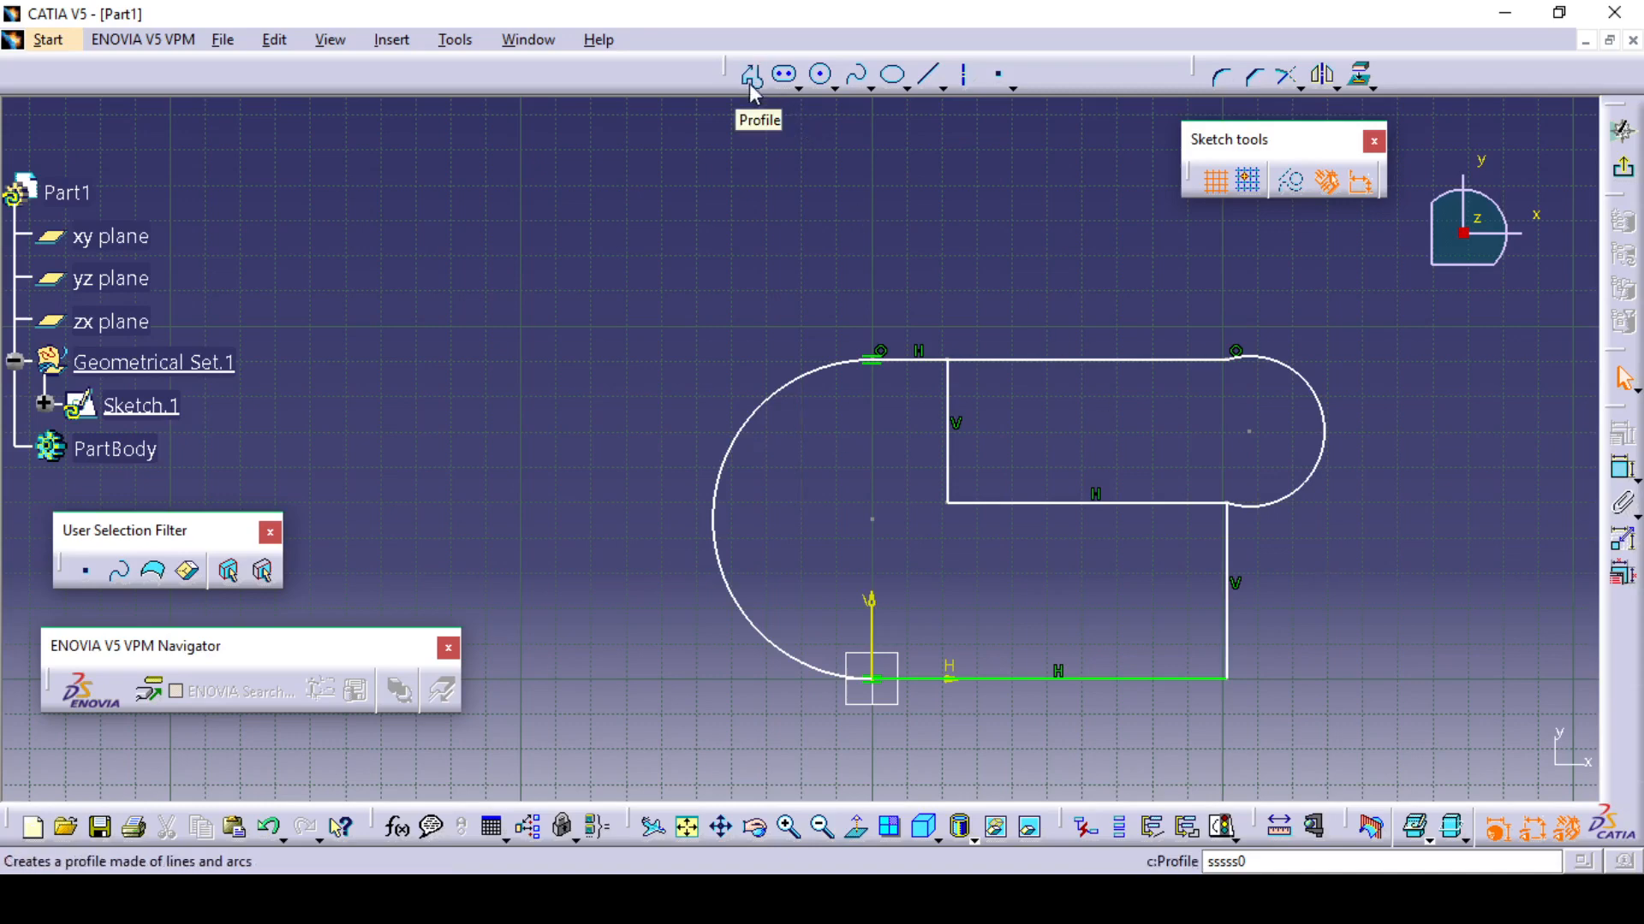
left_click(798, 86)
left_click(820, 129)
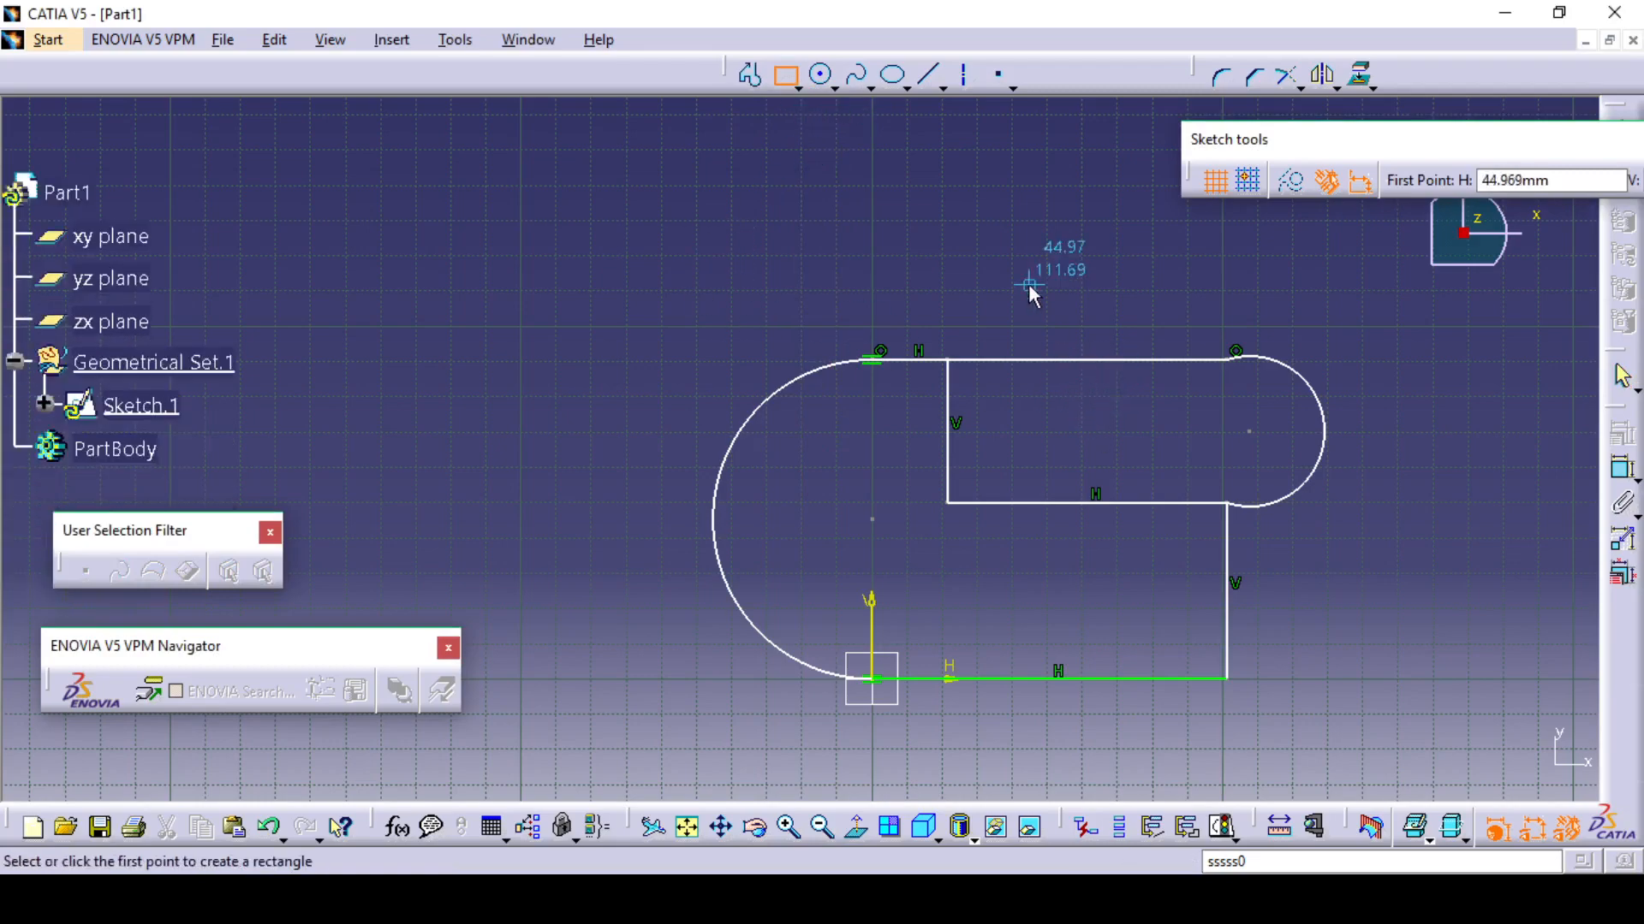
mouse_move(1032, 294)
middle_mouse_down("ctrl")
mouse_move(1035, 382)
mouse_move(1110, 509)
mouse_move(1239, 520)
middle_mouse_up("ctrl")
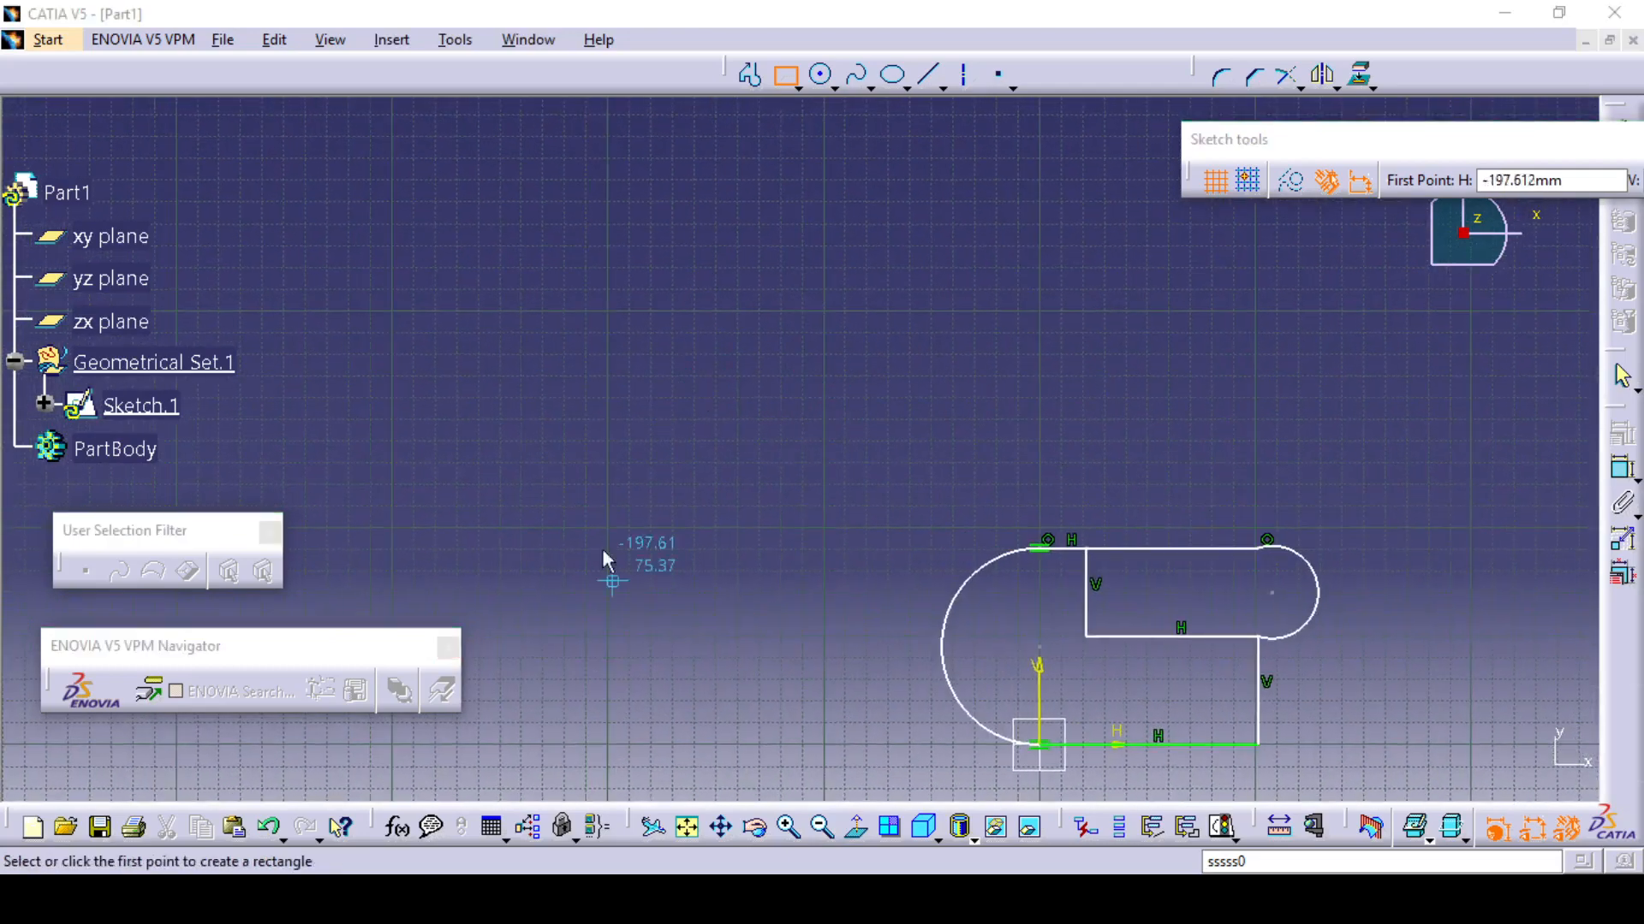
left_click(556, 558)
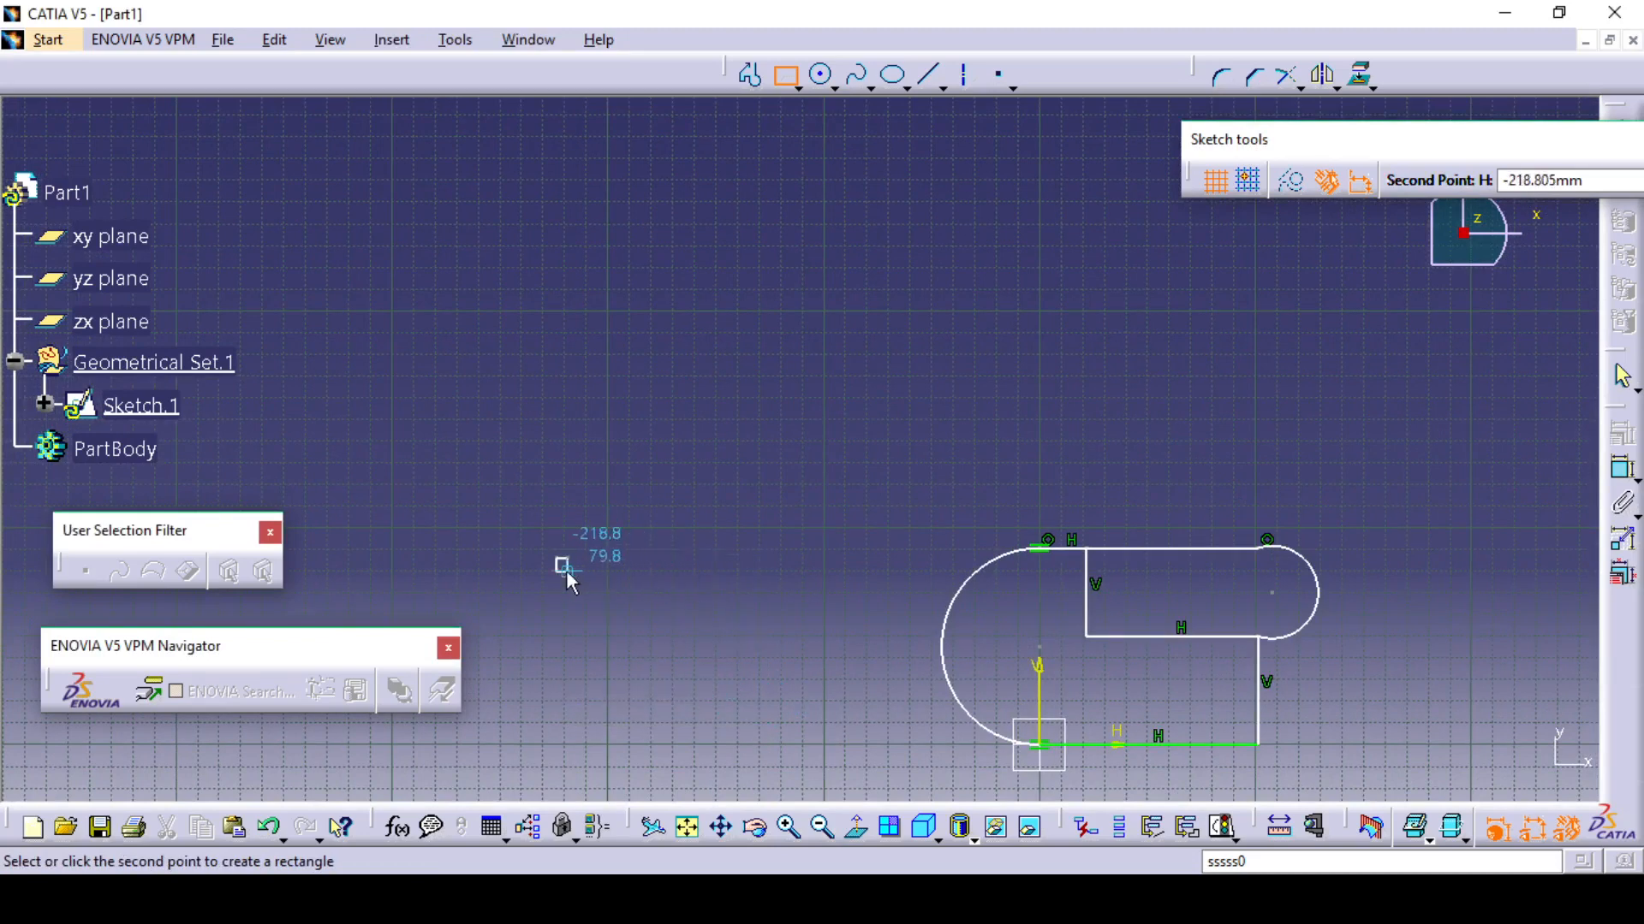
left_click(854, 744)
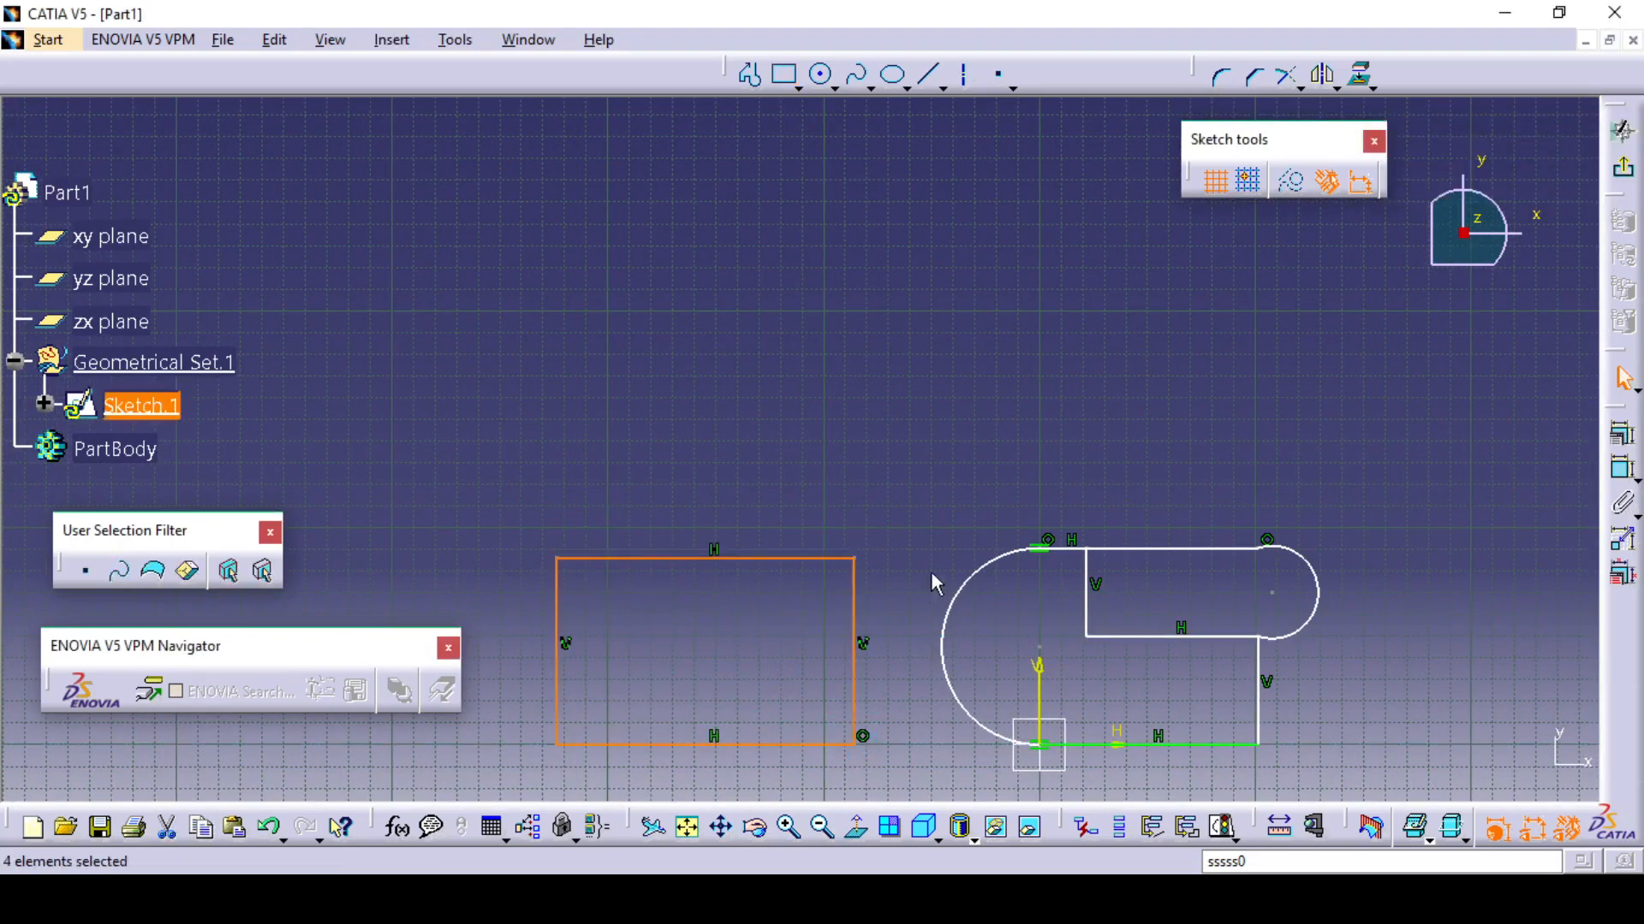
left_click(994, 421)
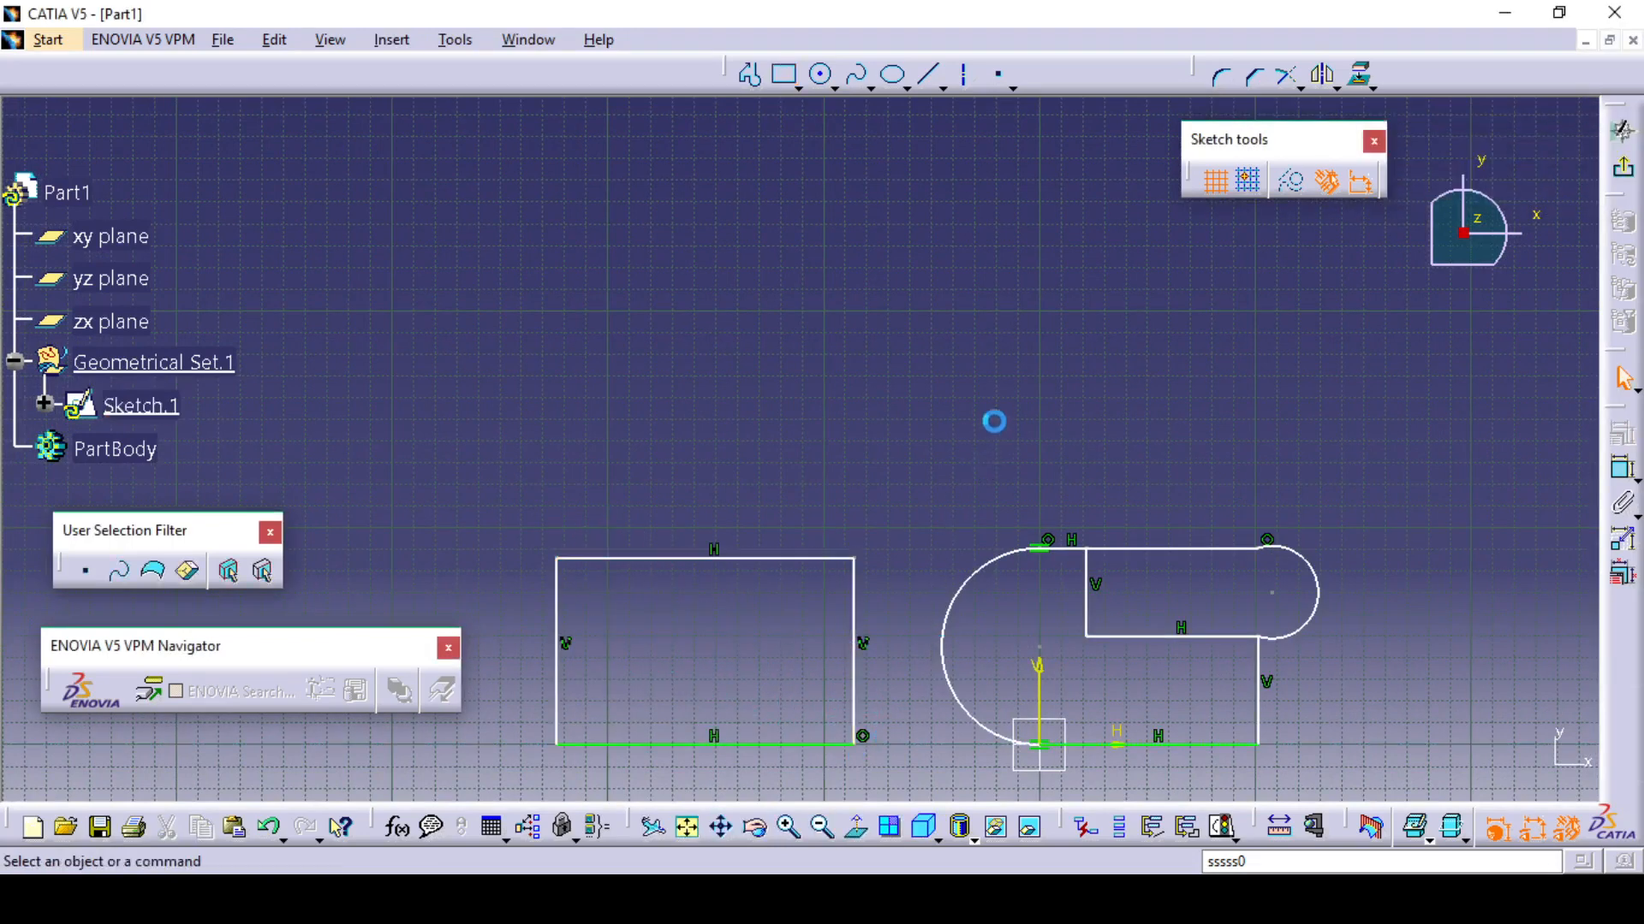
Draw an oriented rectangle above the first rectangle, with a horizontal base matching that rectangle's width
left_click(798, 85)
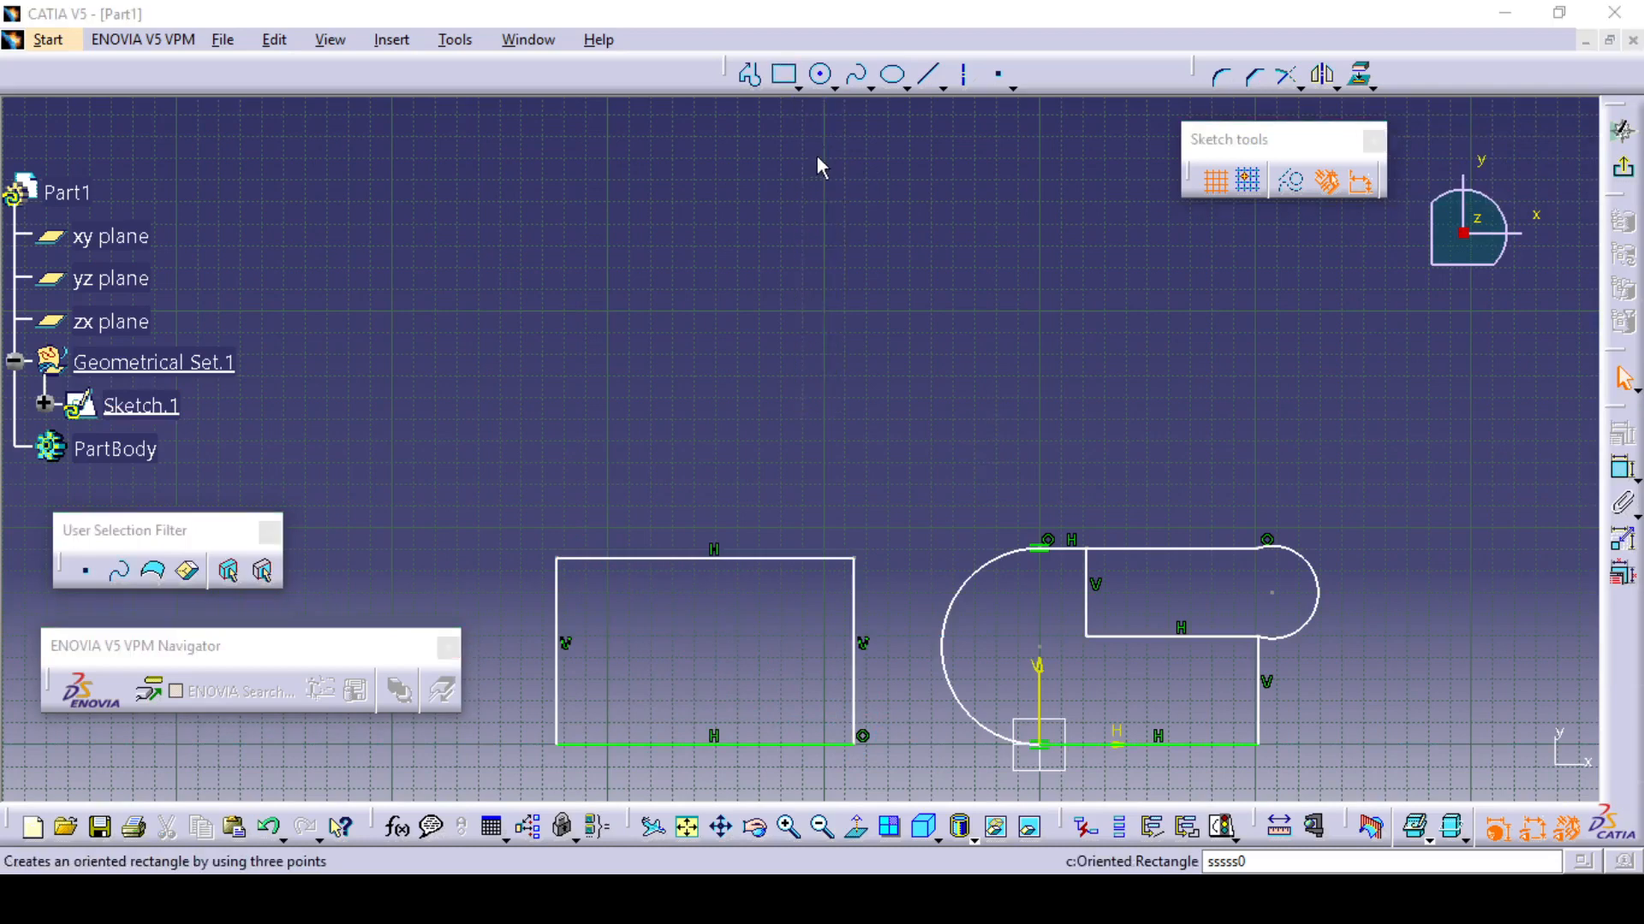
left_click(798, 85)
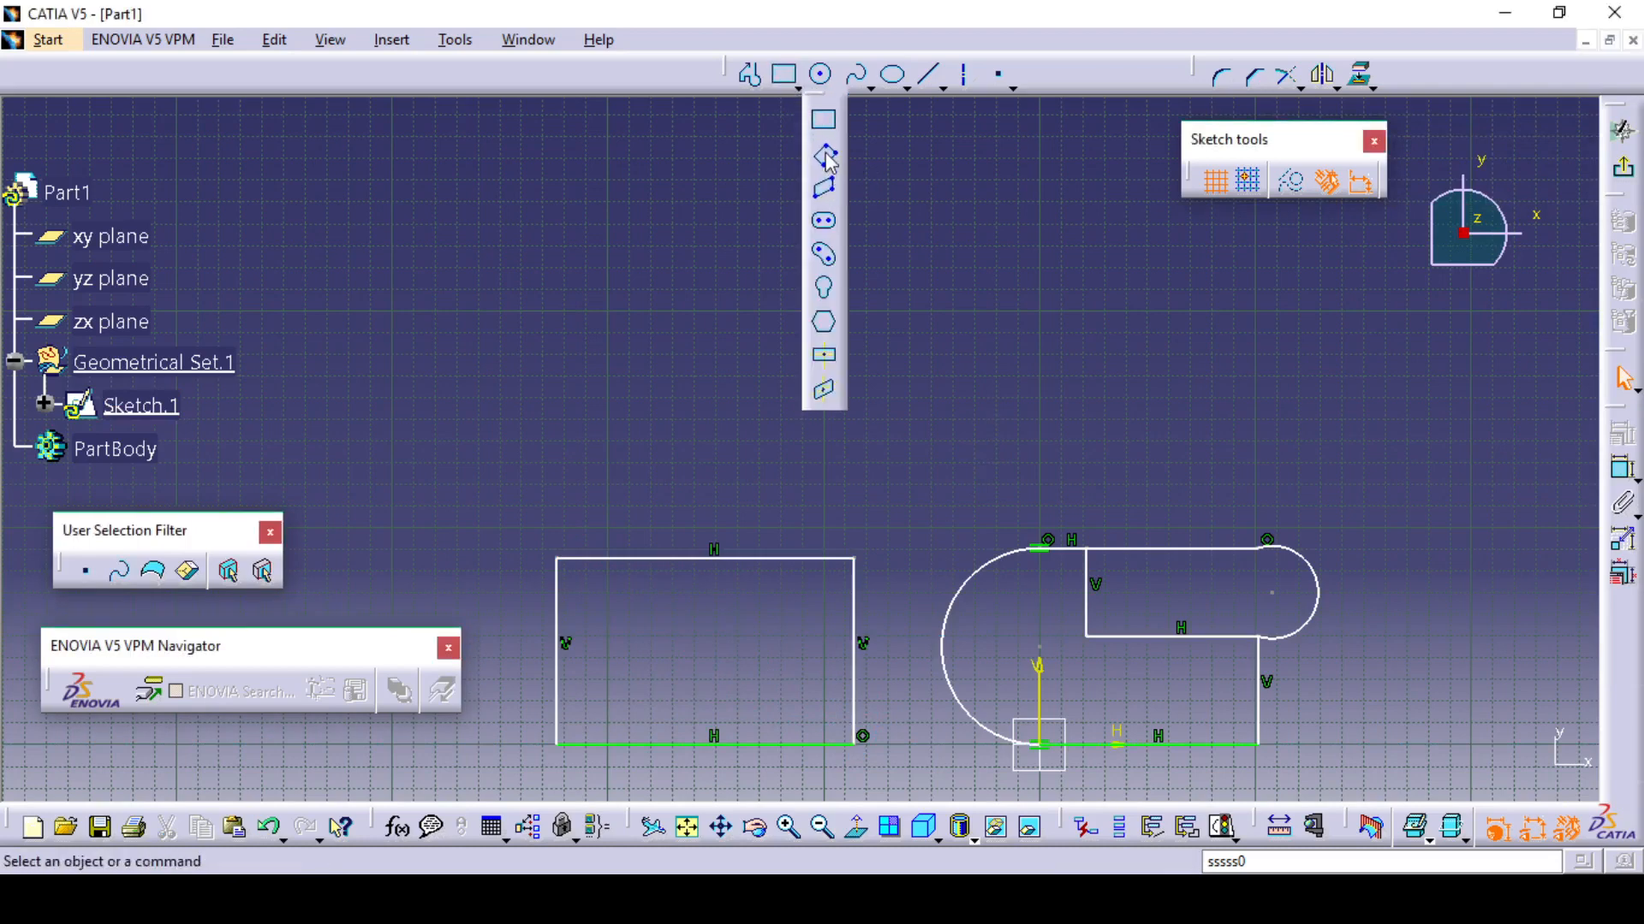
left_click(827, 156)
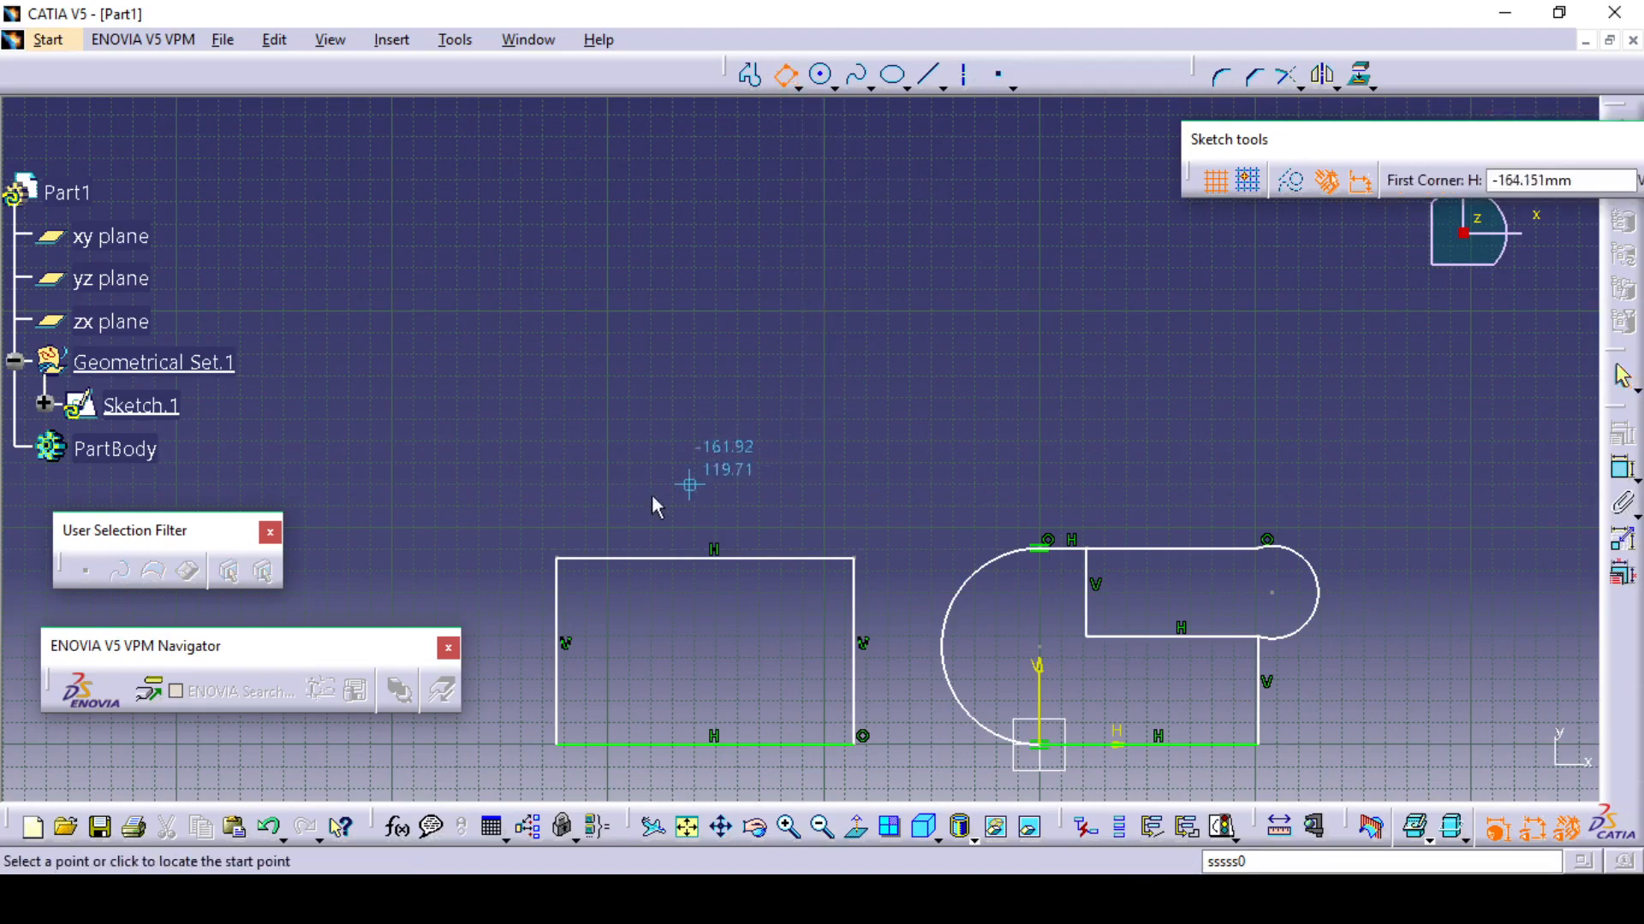
left_click(558, 474)
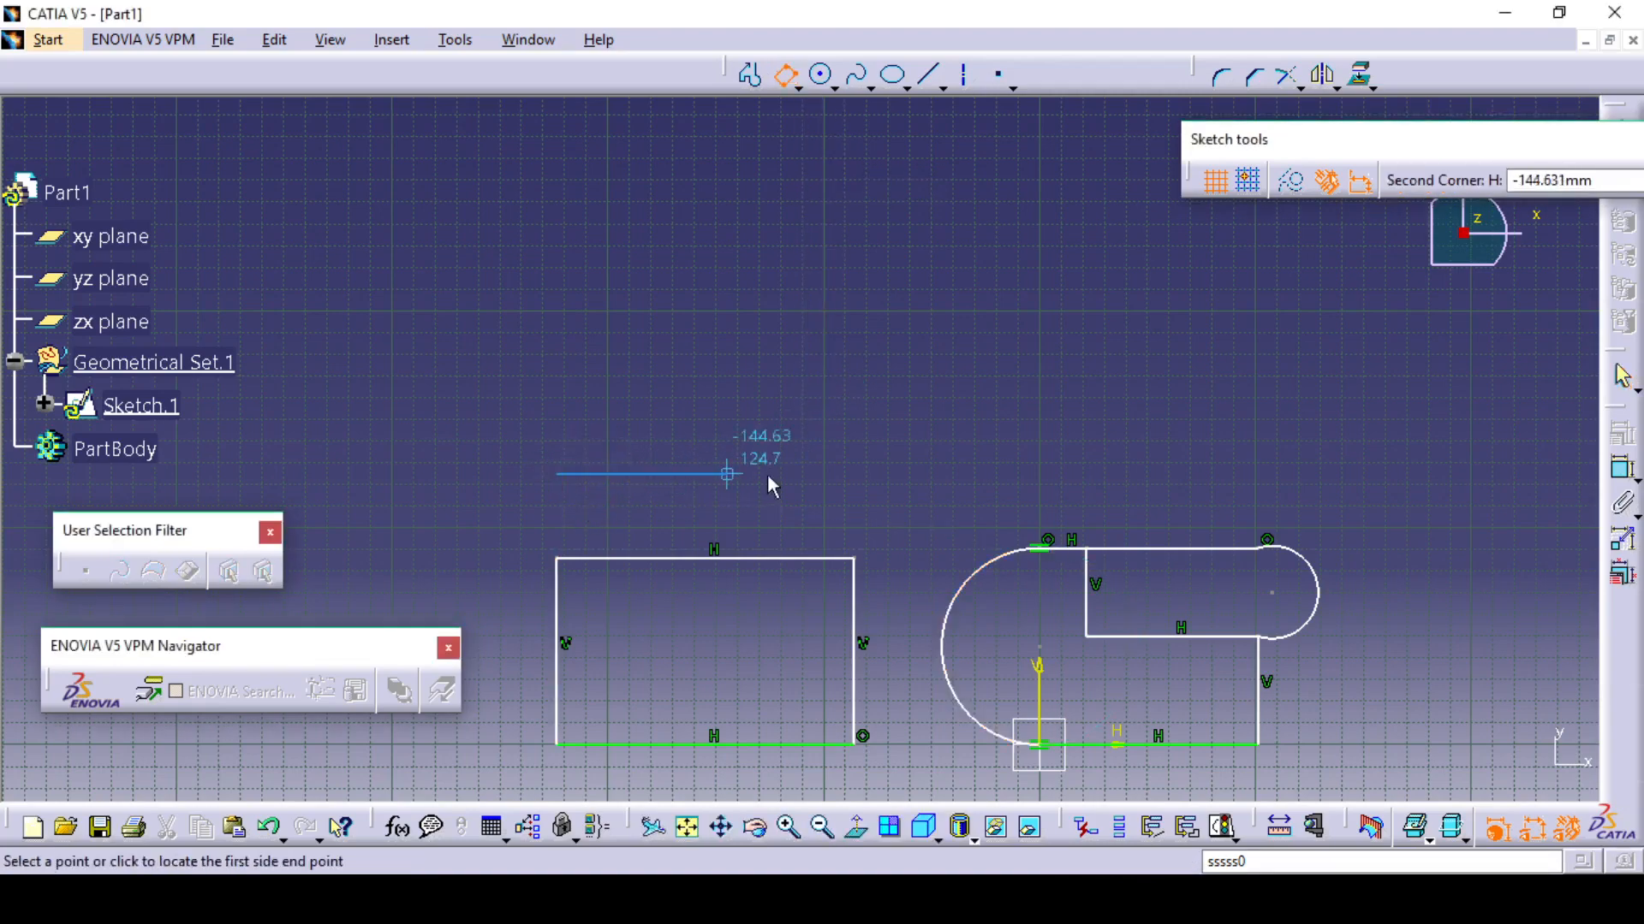
left_click(853, 473)
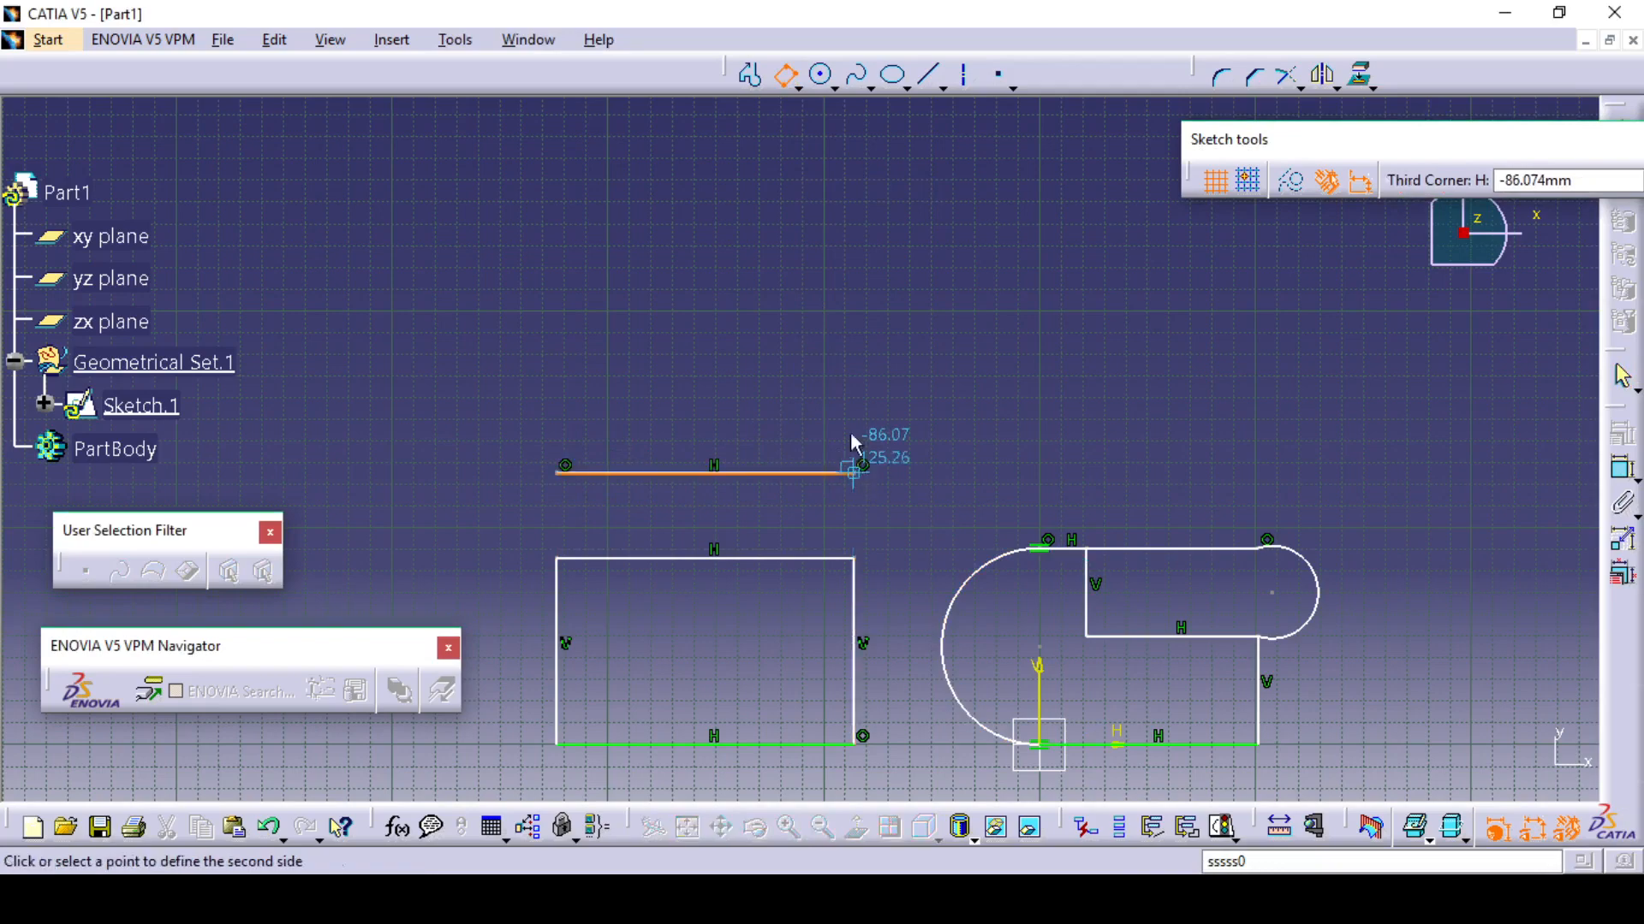
left_click(854, 249)
left_click(997, 357)
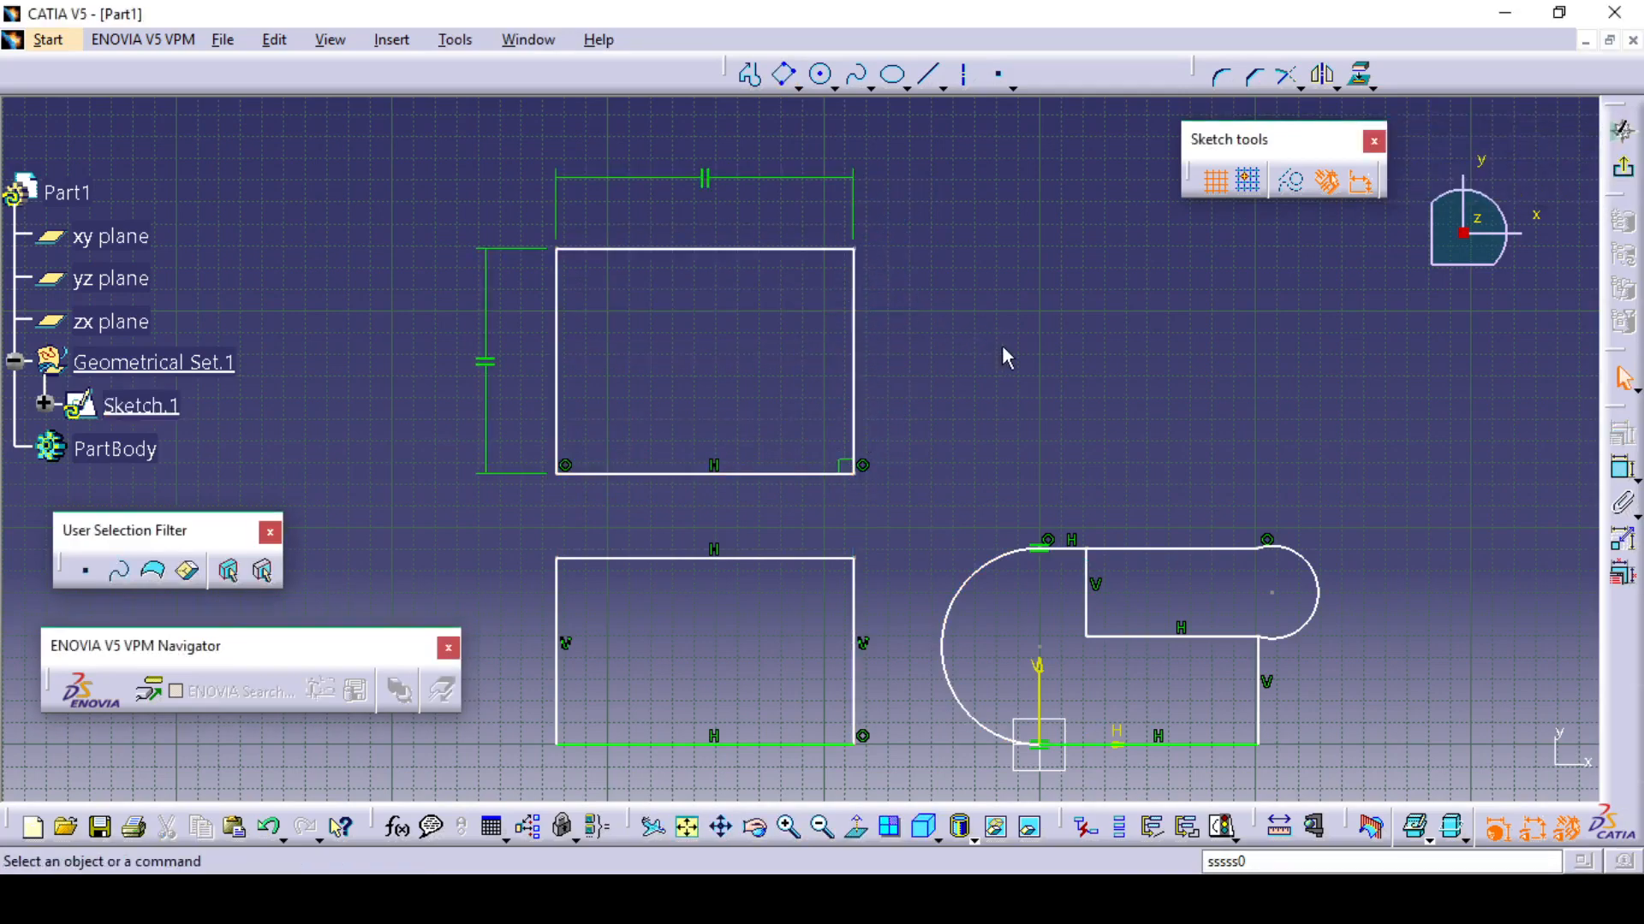
Draw a right-leaning parallelogram above the profile, with a horizontal base about 130 mm wide starting directly above the origin
mouse_move(999, 357)
middle_mouse_down()
mouse_move(984, 291)
mouse_move(983, 363)
mouse_move(953, 385)
middle_mouse_up()
left_click(800, 88)
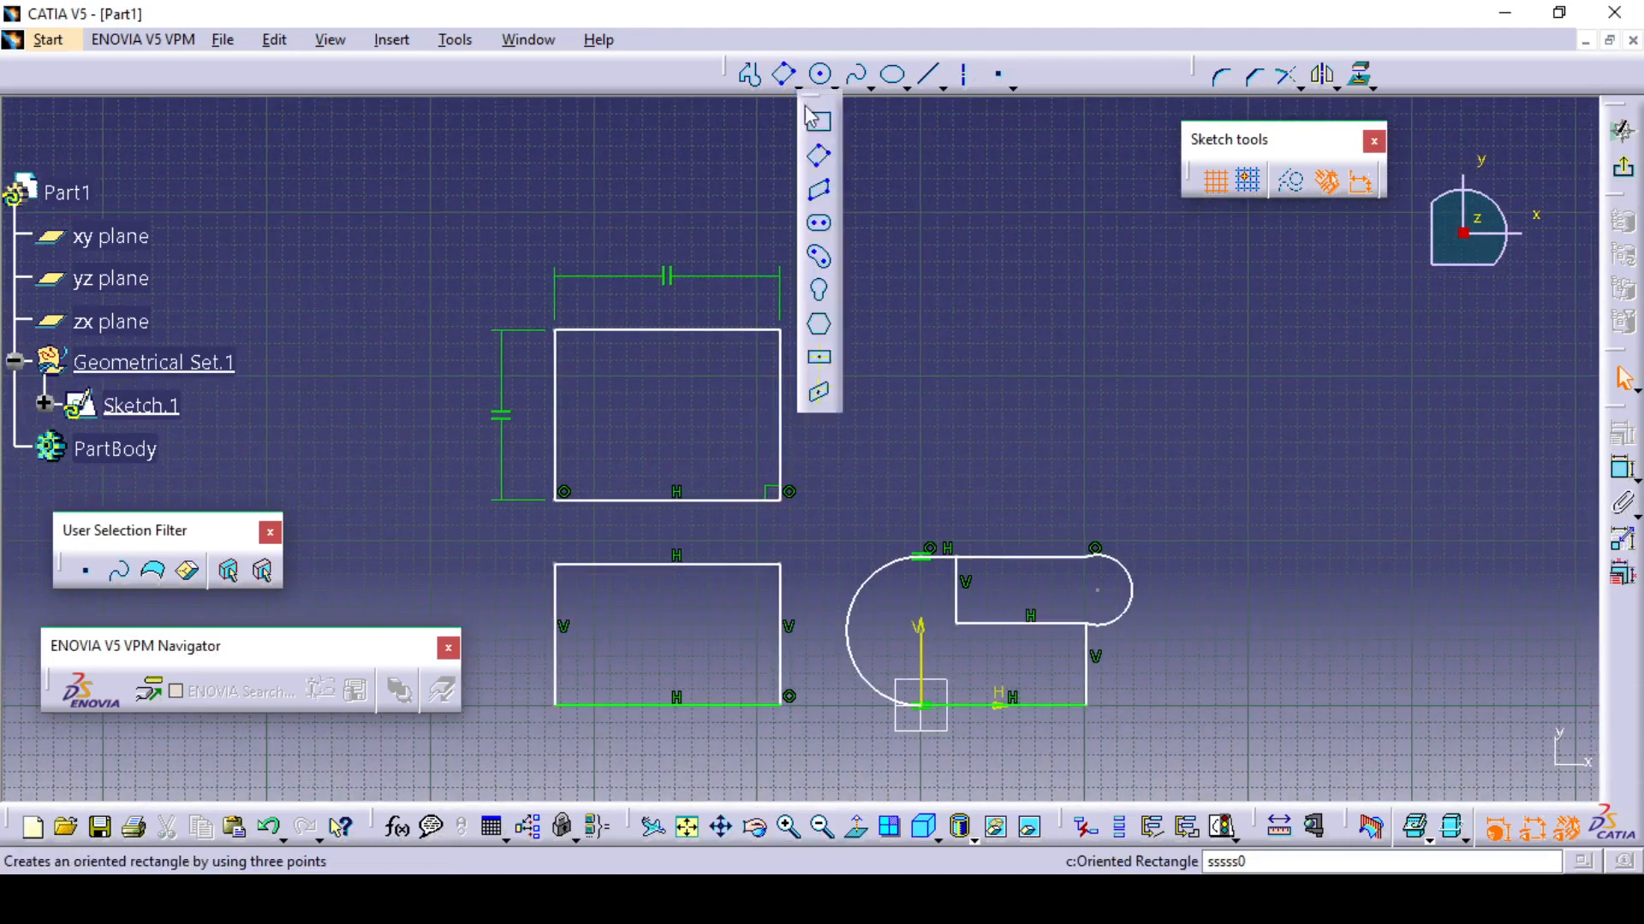
left_click(800, 88)
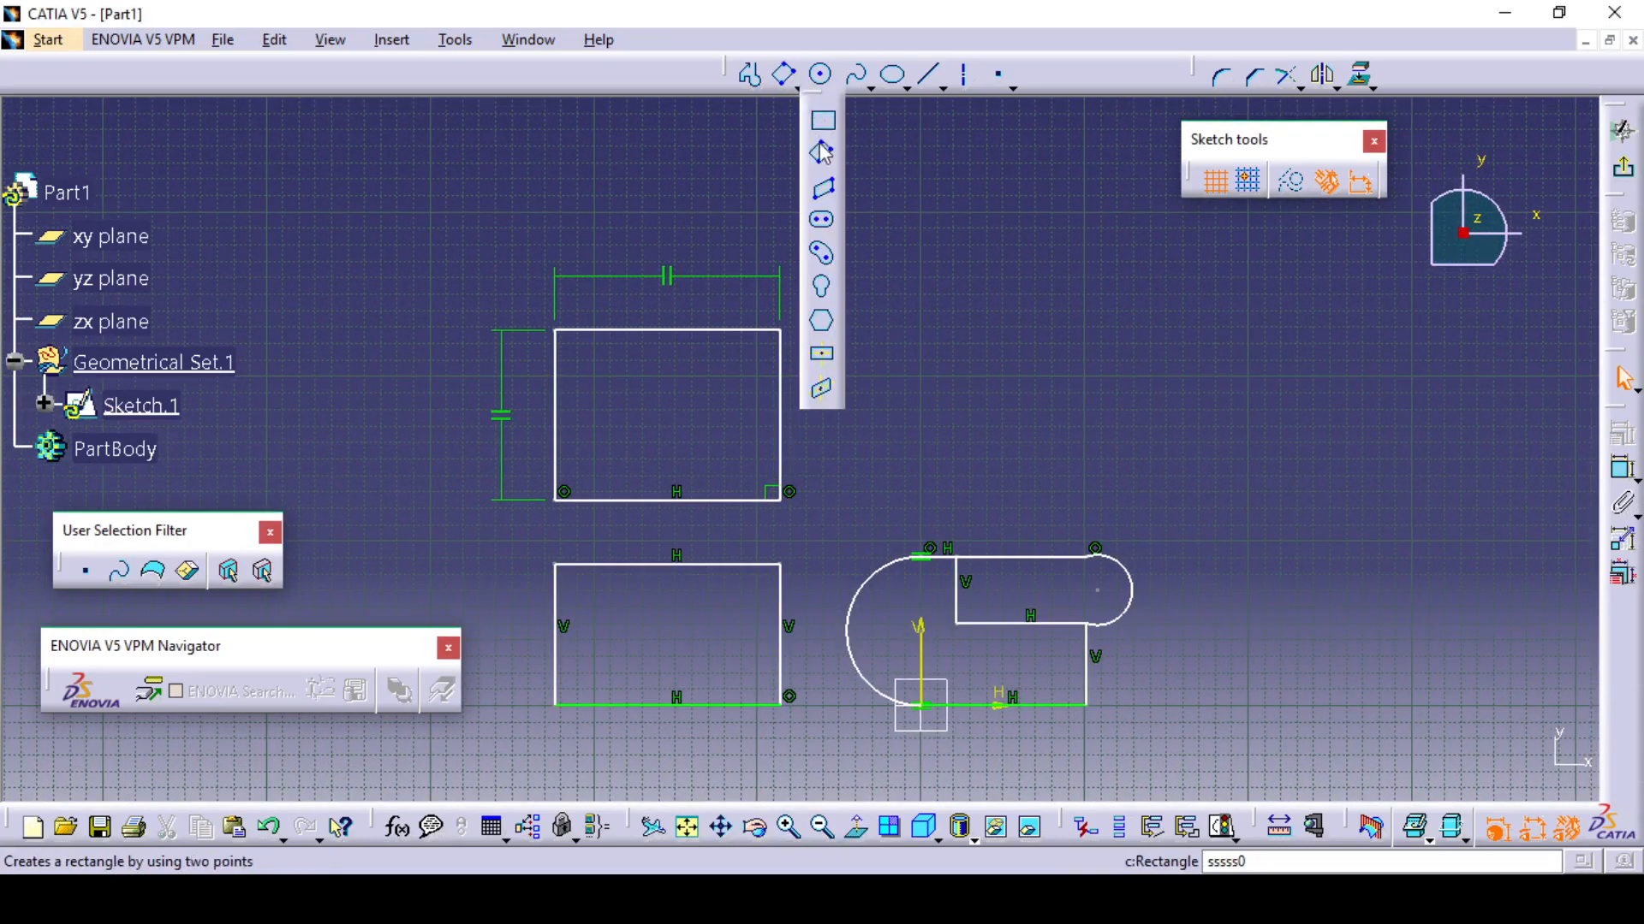
left_click(824, 190)
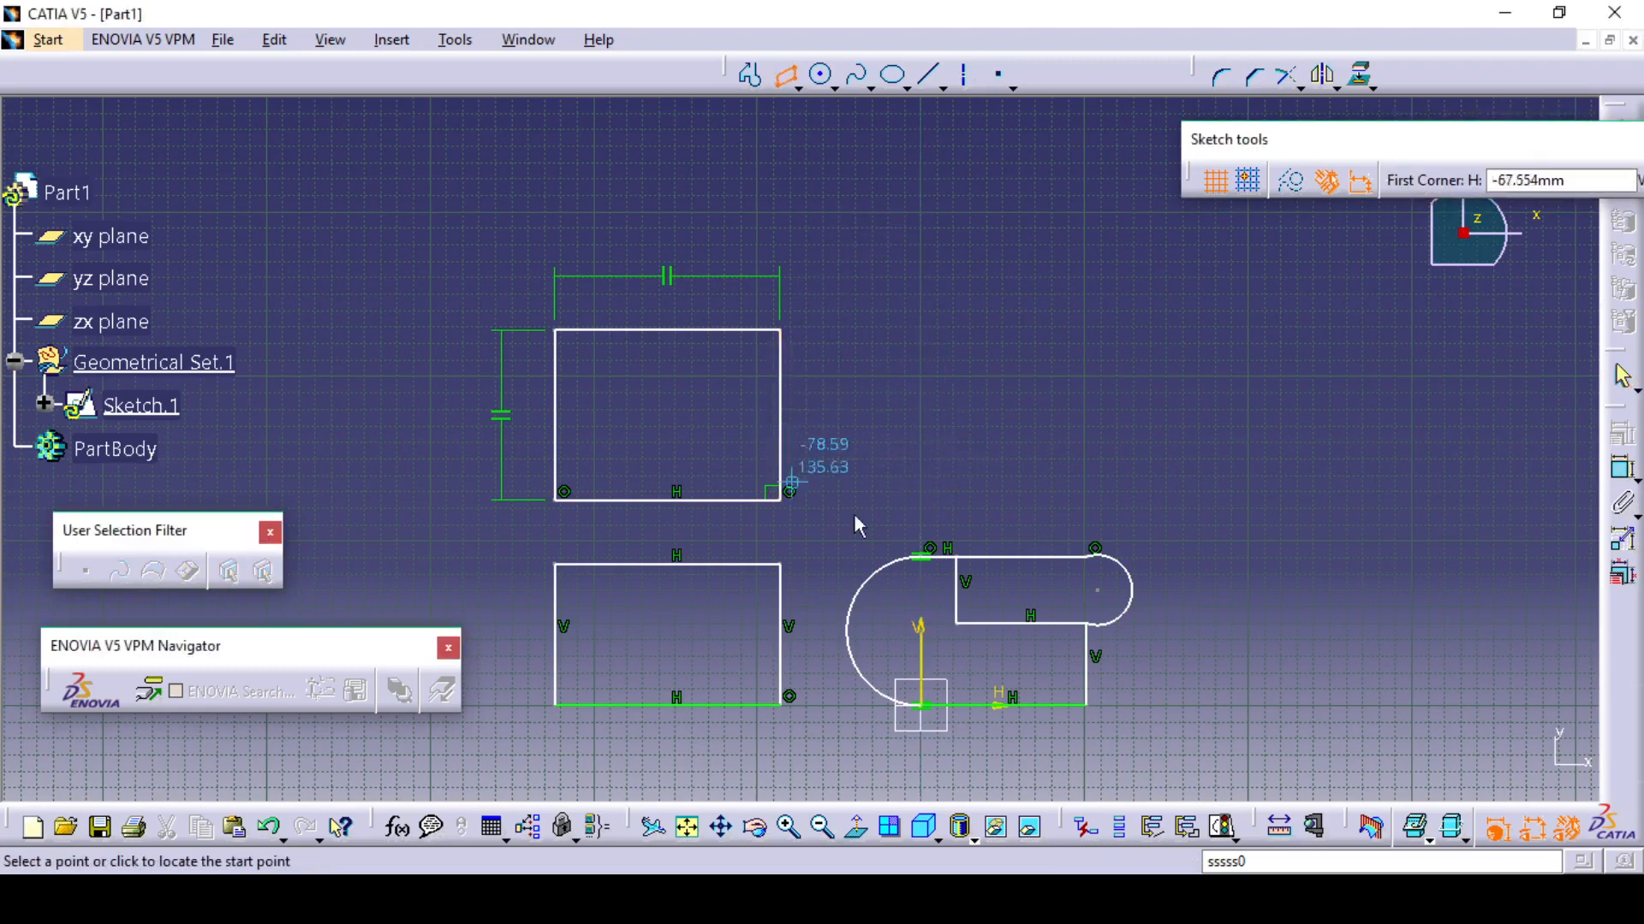
left_click(921, 499)
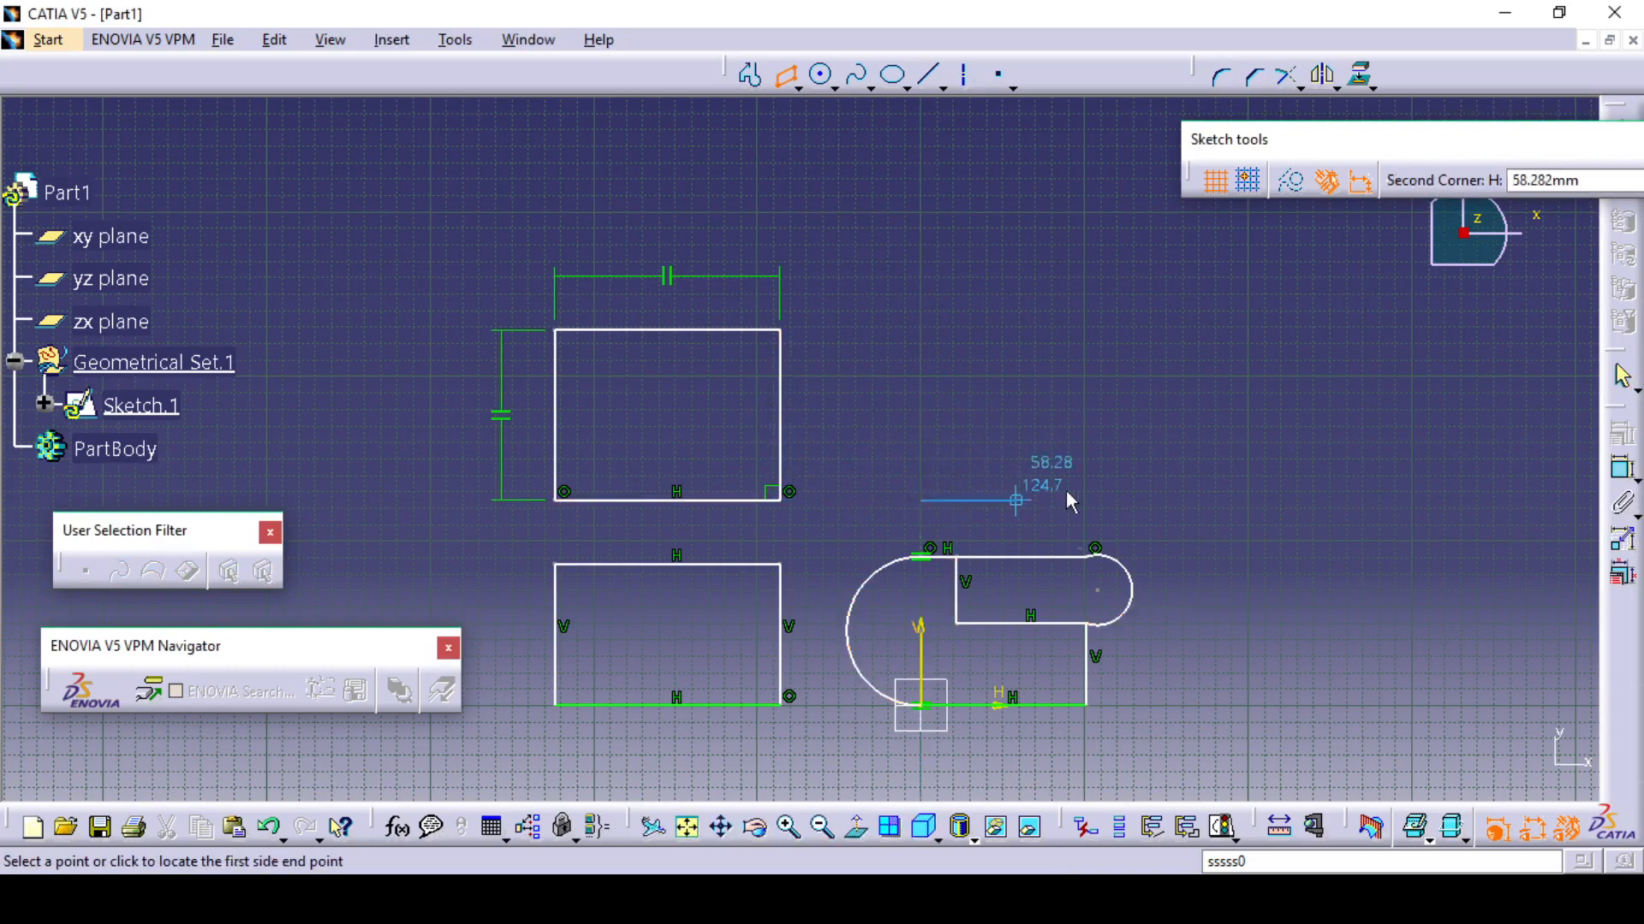
left_click(1135, 500)
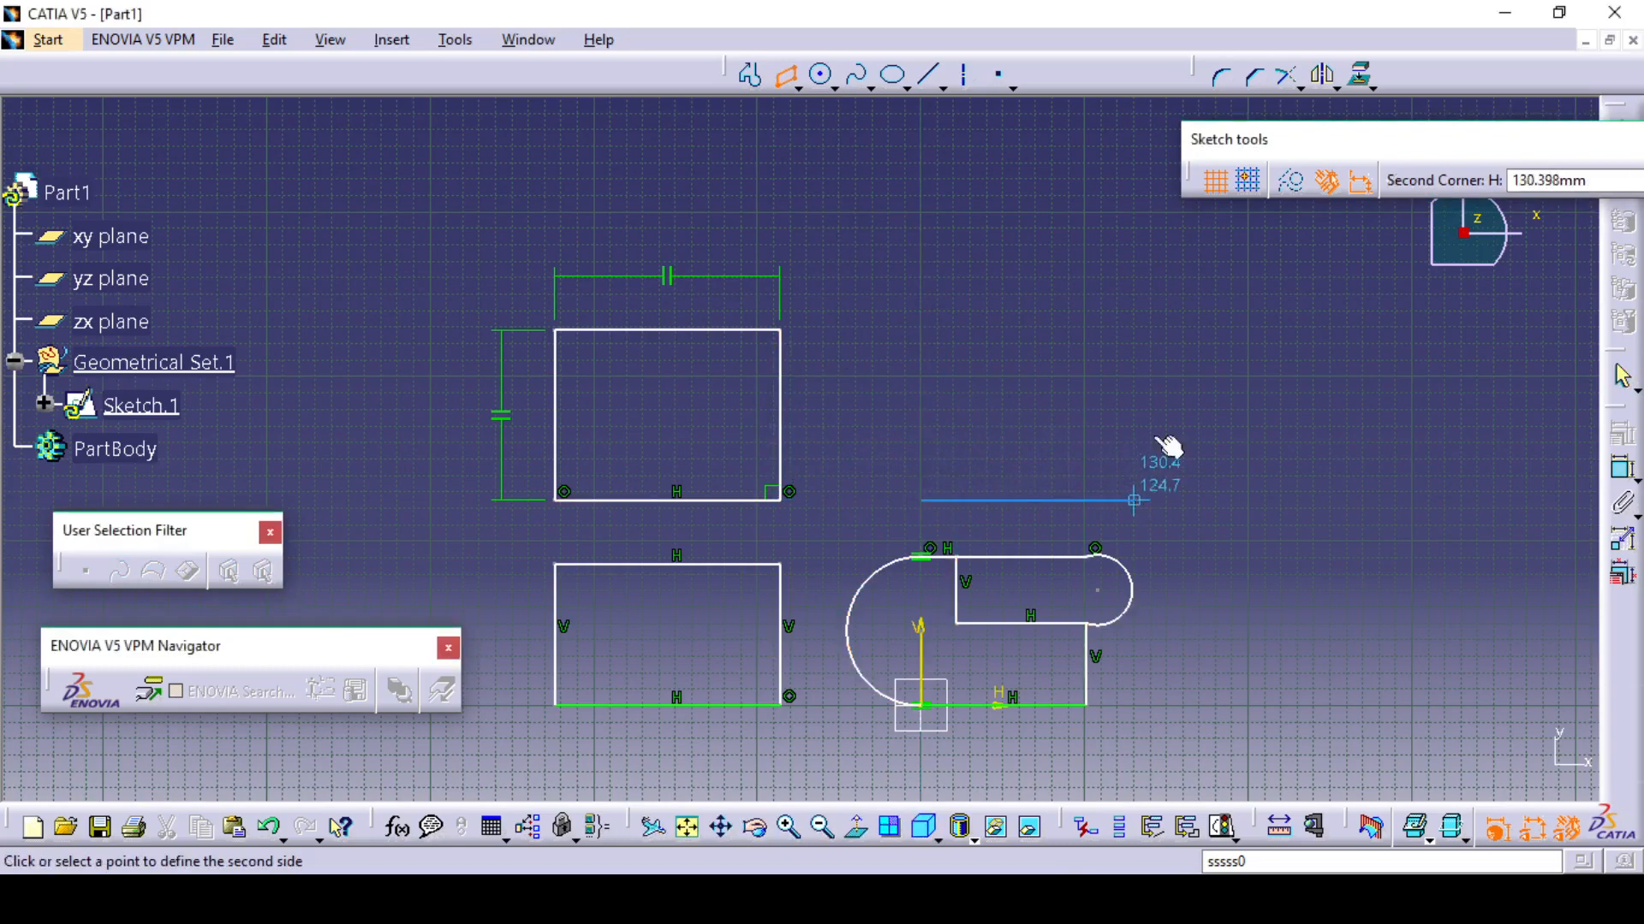
left_click(1252, 298)
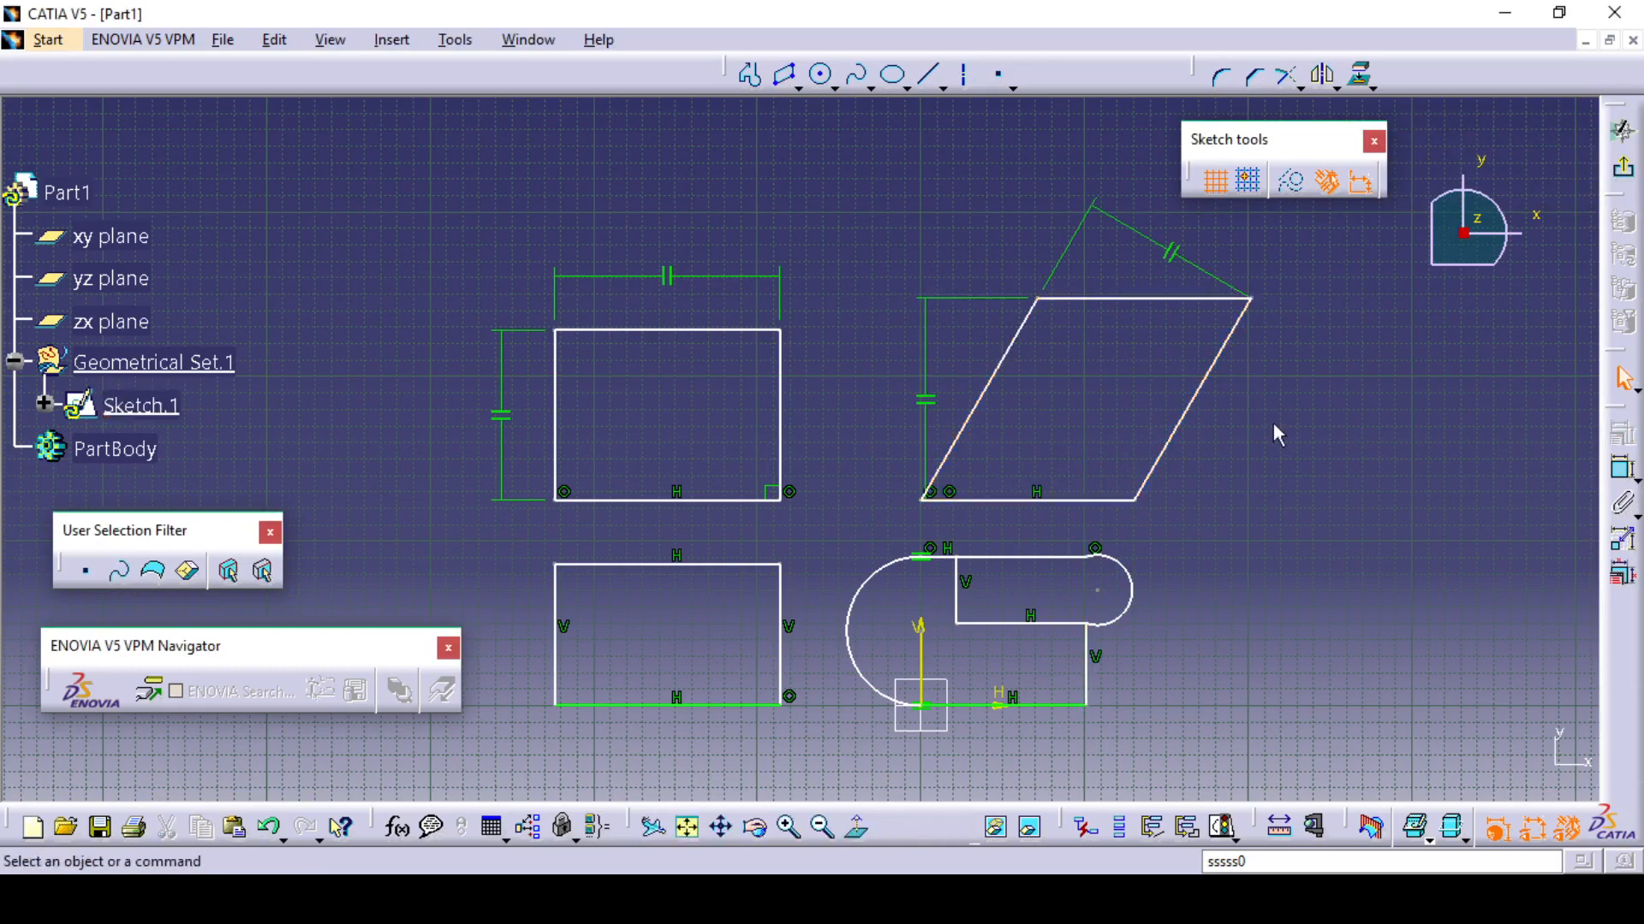
Enlarge the oriented rectangle upward and to the left by moving its upper edge, left edge and upper-left corner
mouse_move(1276, 433)
middle_mouse_down()
mouse_move(1309, 425)
mouse_move(1270, 428)
middle_mouse_up()
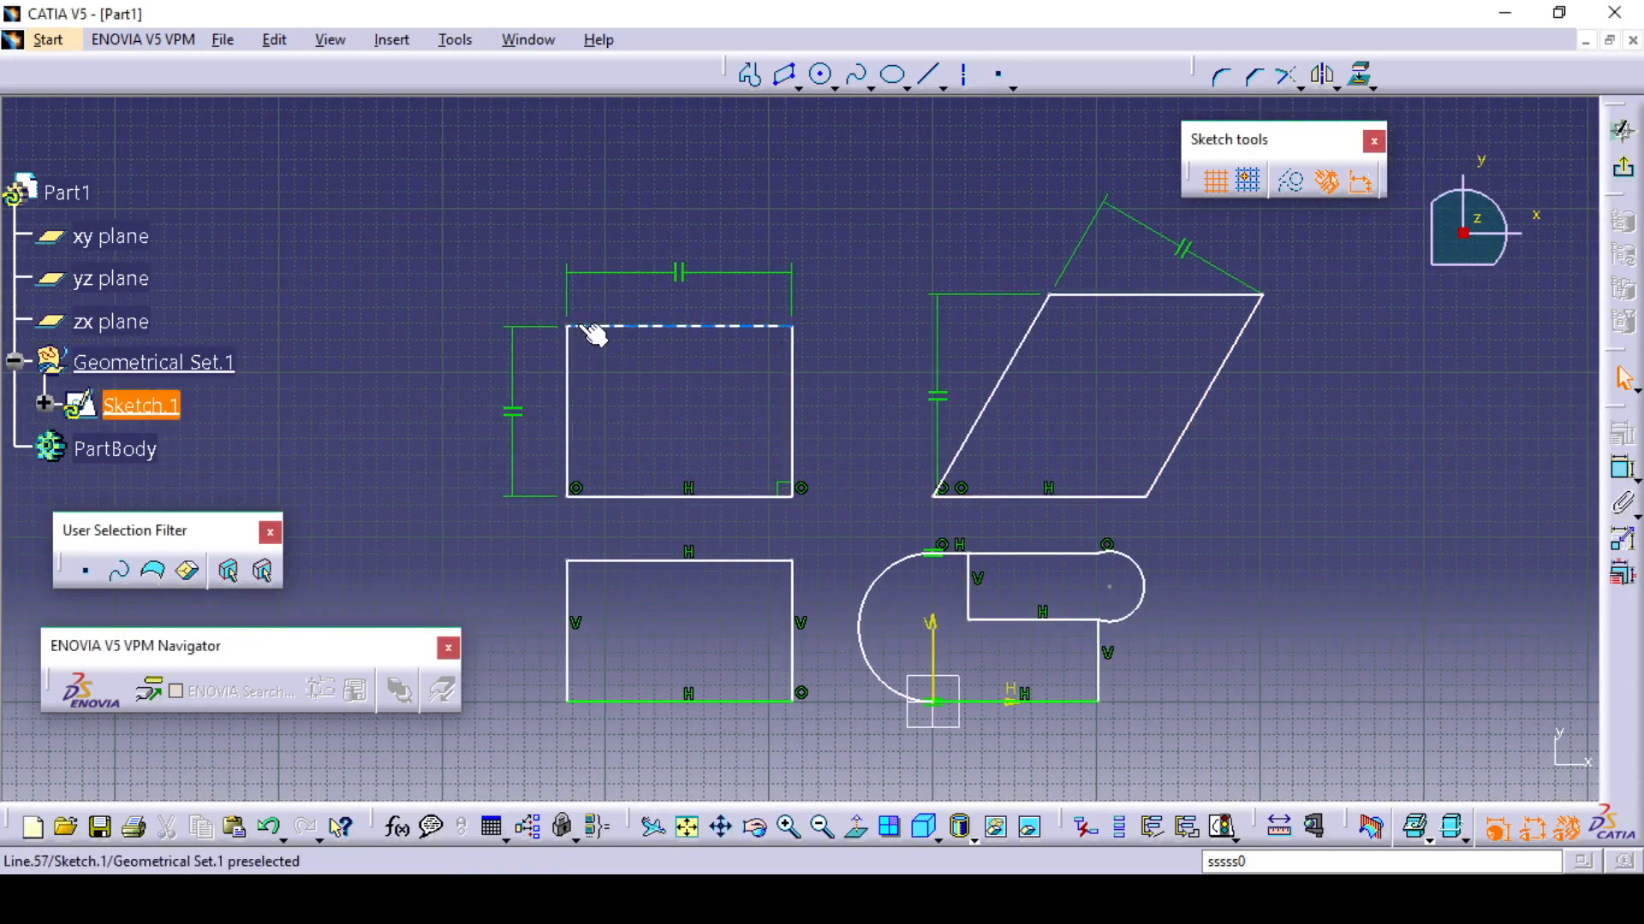
left_click(637, 328)
mouse_move(630, 327)
left_mouse_down()
mouse_move(631, 220)
mouse_move(615, 337)
mouse_move(631, 257)
mouse_move(631, 295)
left_mouse_up()
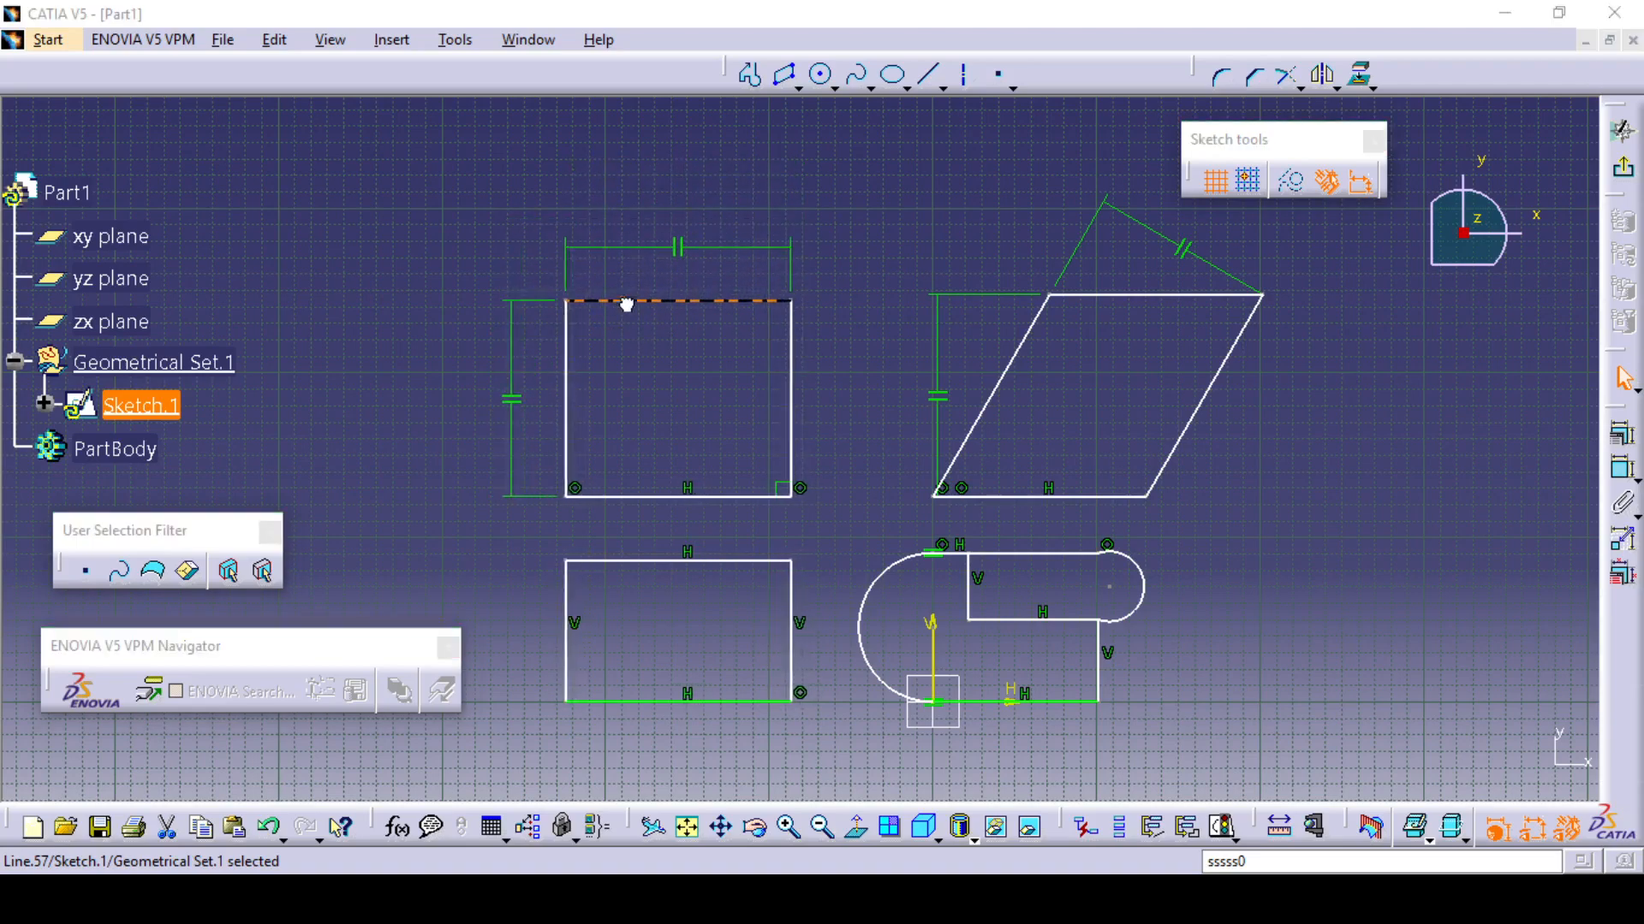
left_click(576, 359)
left_click_drag(566, 376, 523, 382)
left_click(547, 326)
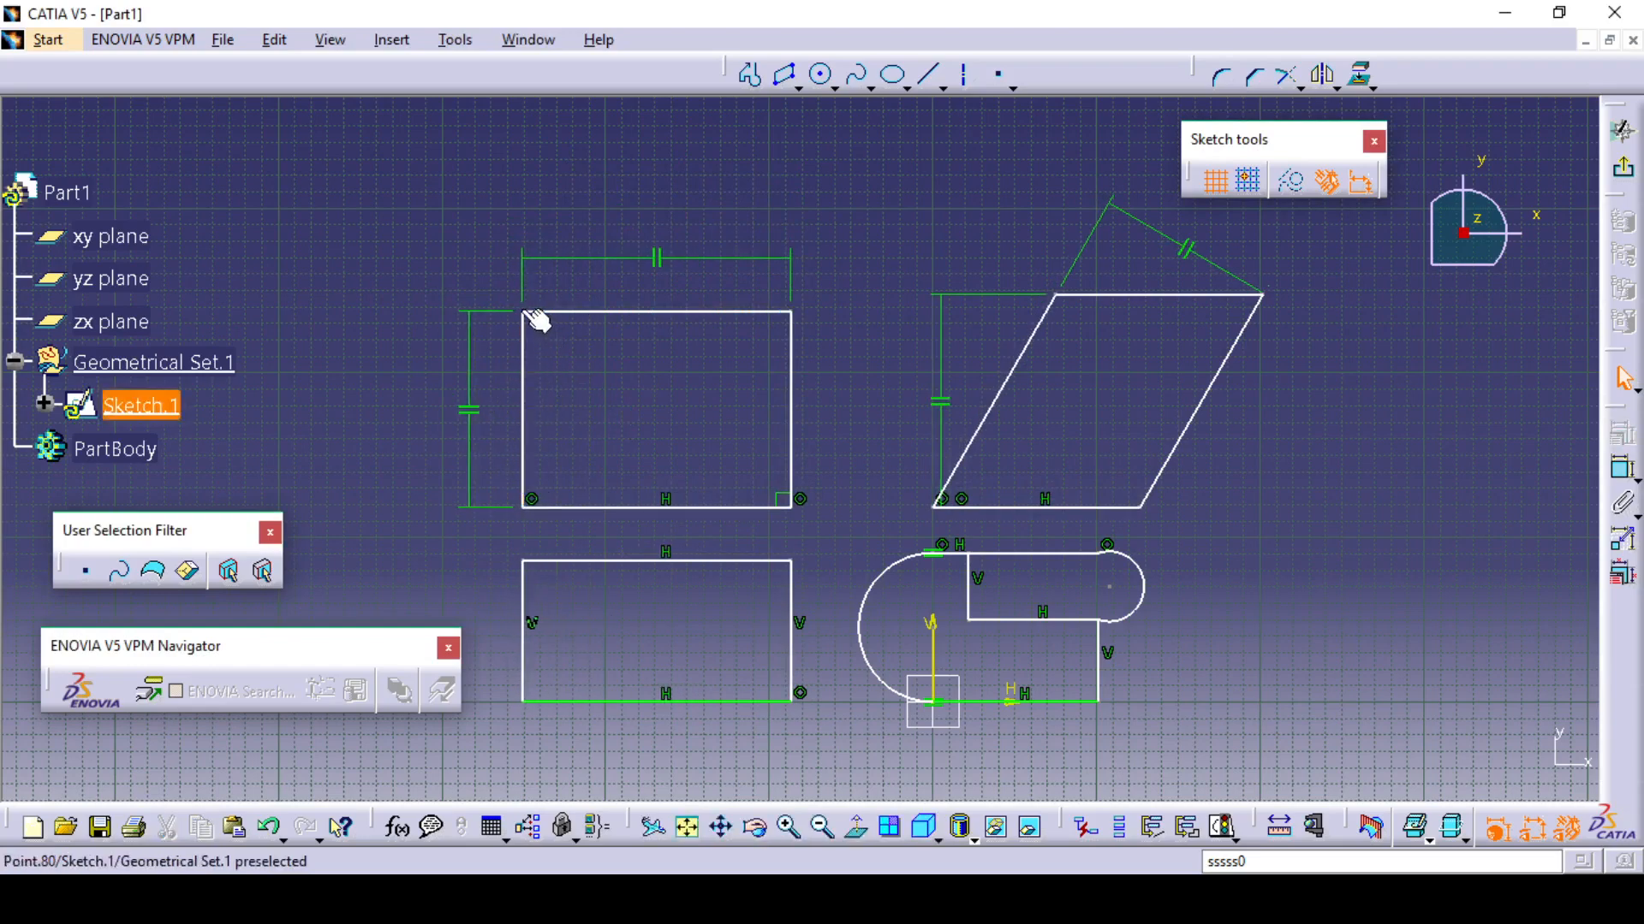
mouse_move(523, 311)
left_mouse_down()
mouse_move(480, 263)
mouse_move(513, 336)
mouse_move(469, 278)
mouse_move(496, 298)
left_mouse_up()
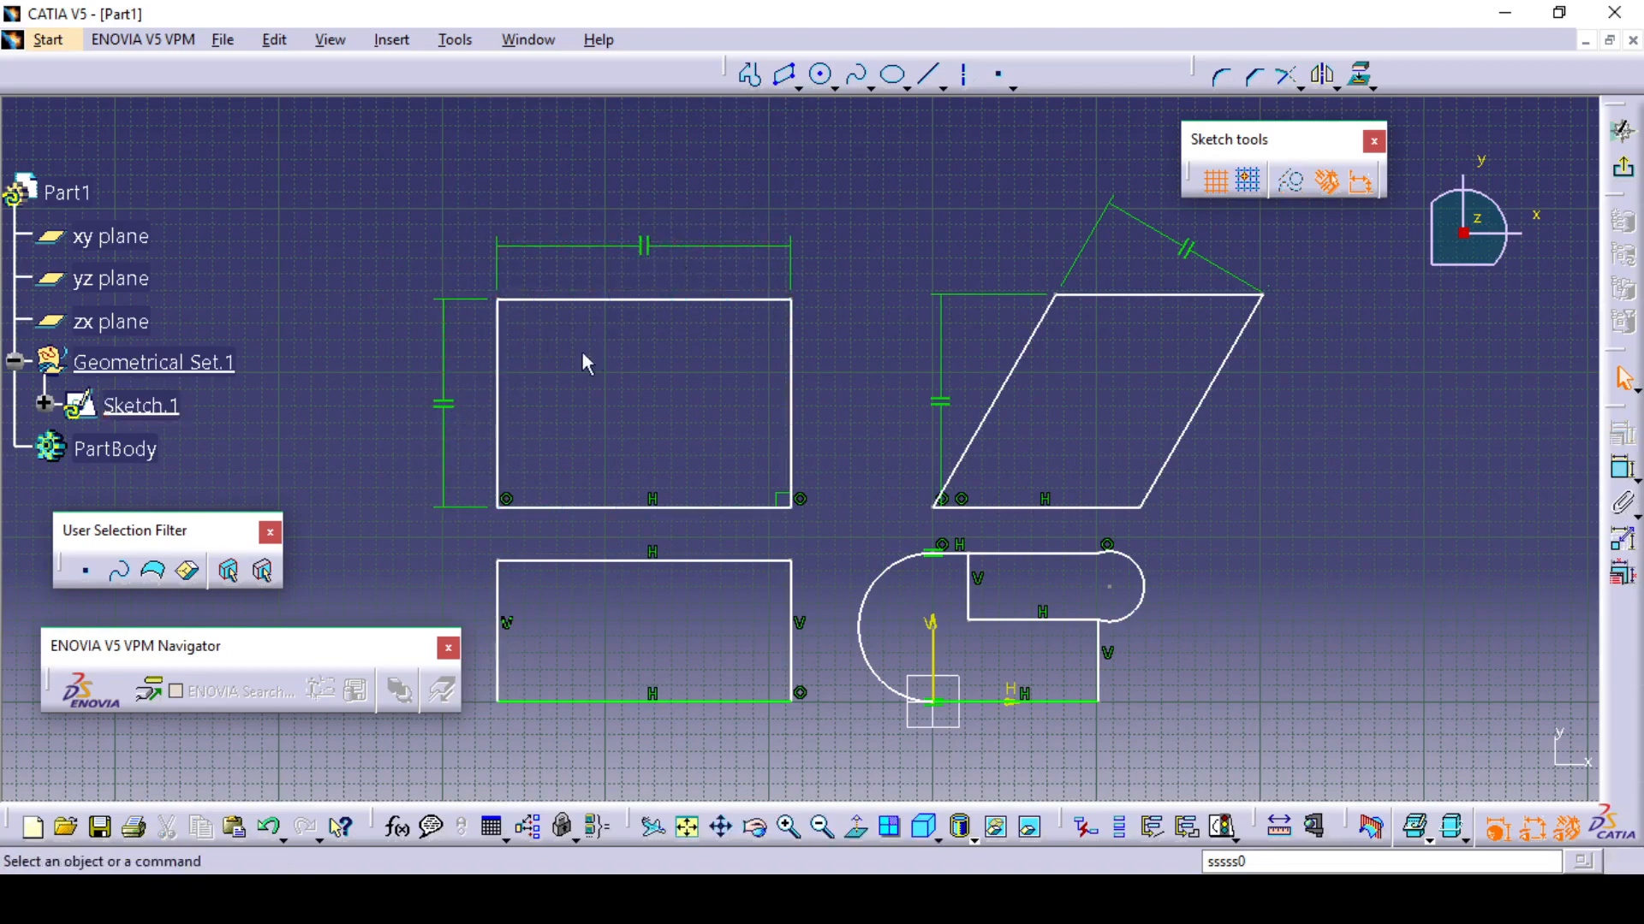
Move the parallelogram's upper-right corner outward so that its slanted sides lean further to the right
middle_click_drag(1037, 394, 932, 392)
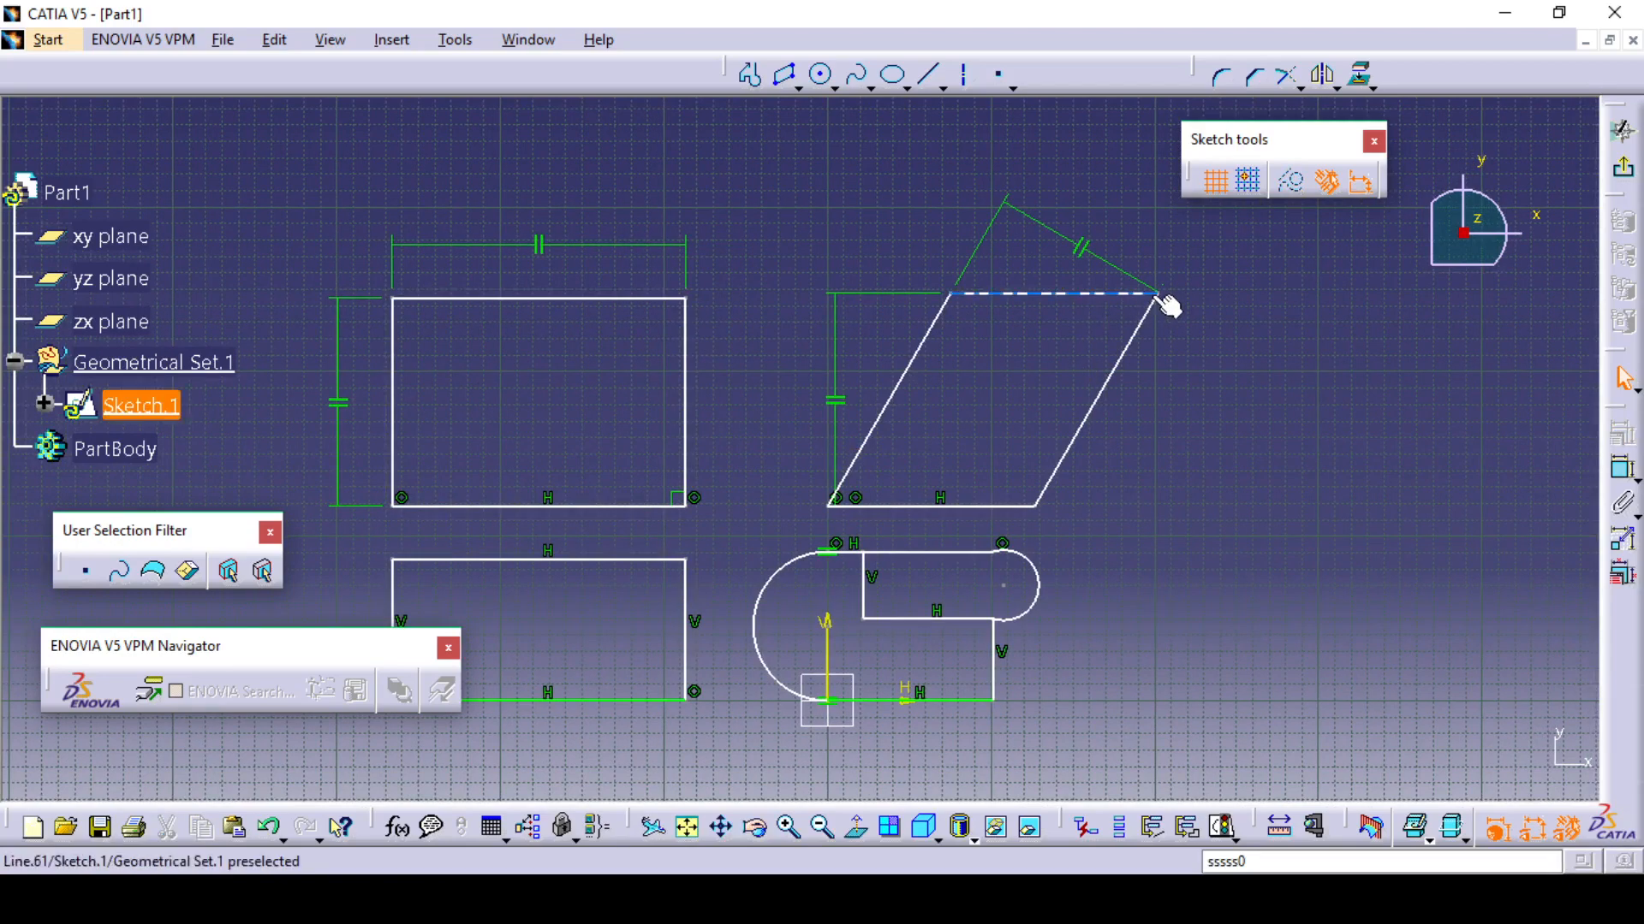
left_click_drag(1159, 299, 1162, 354)
left_click_drag(1190, 387, 1219, 304)
left_click(1246, 389)
middle_click_drag(1240, 377, 1247, 345)
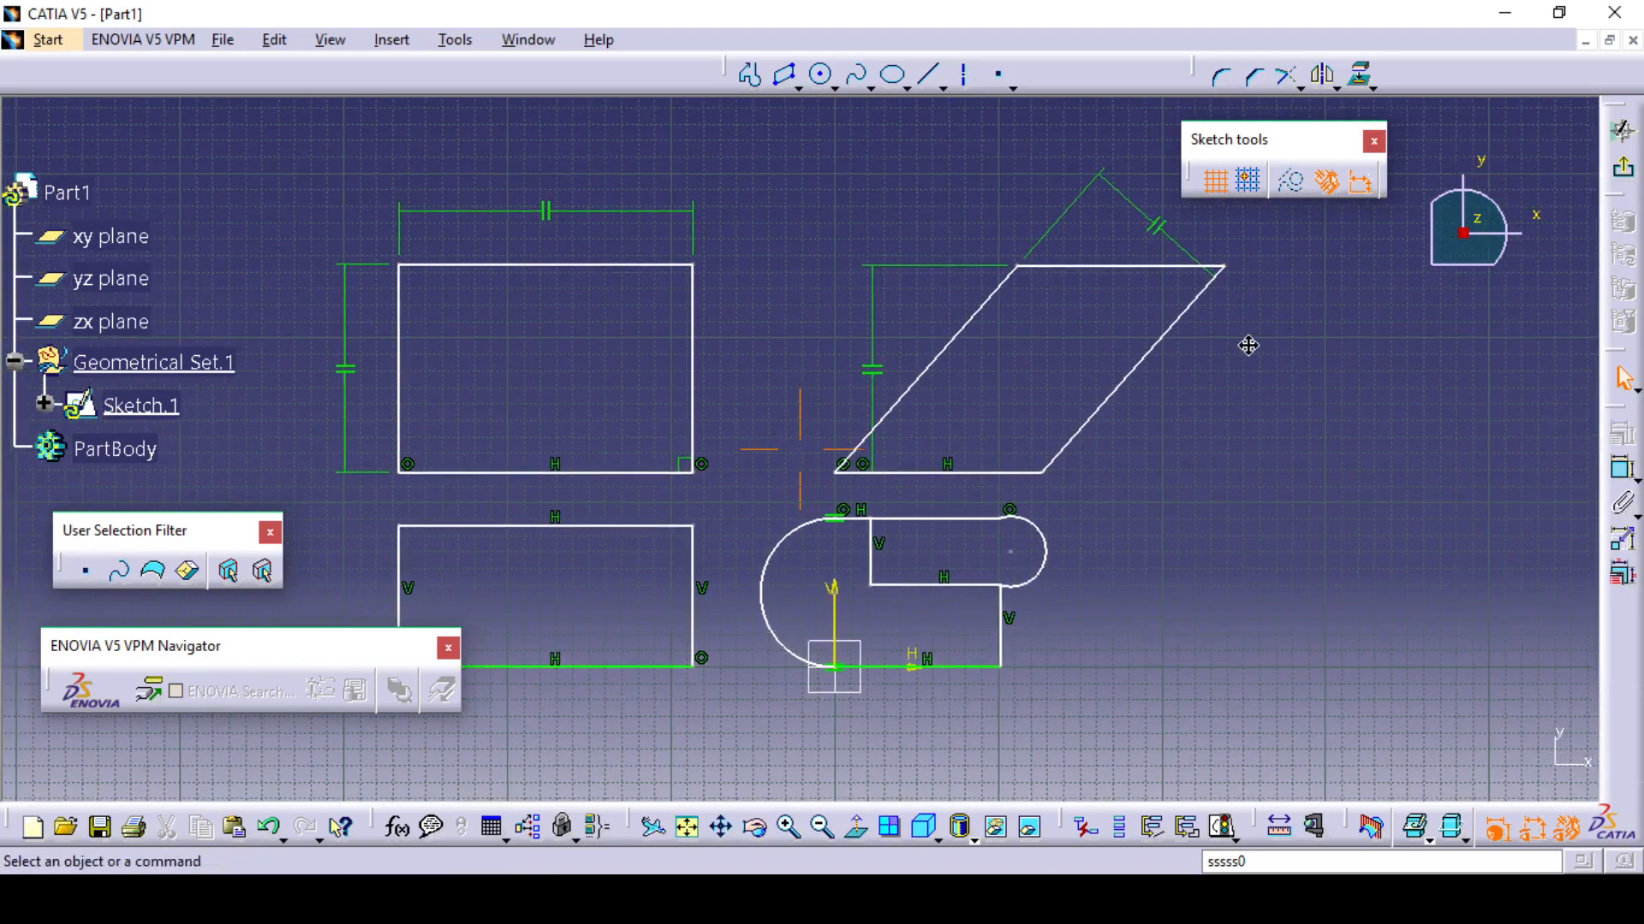
Draw a horizontal elongated hole with a radius of about 46 mm to the right of the parallelogram
mouse_move(815, 370)
middle_mouse_down()
mouse_move(804, 411)
mouse_move(746, 404)
middle_mouse_up()
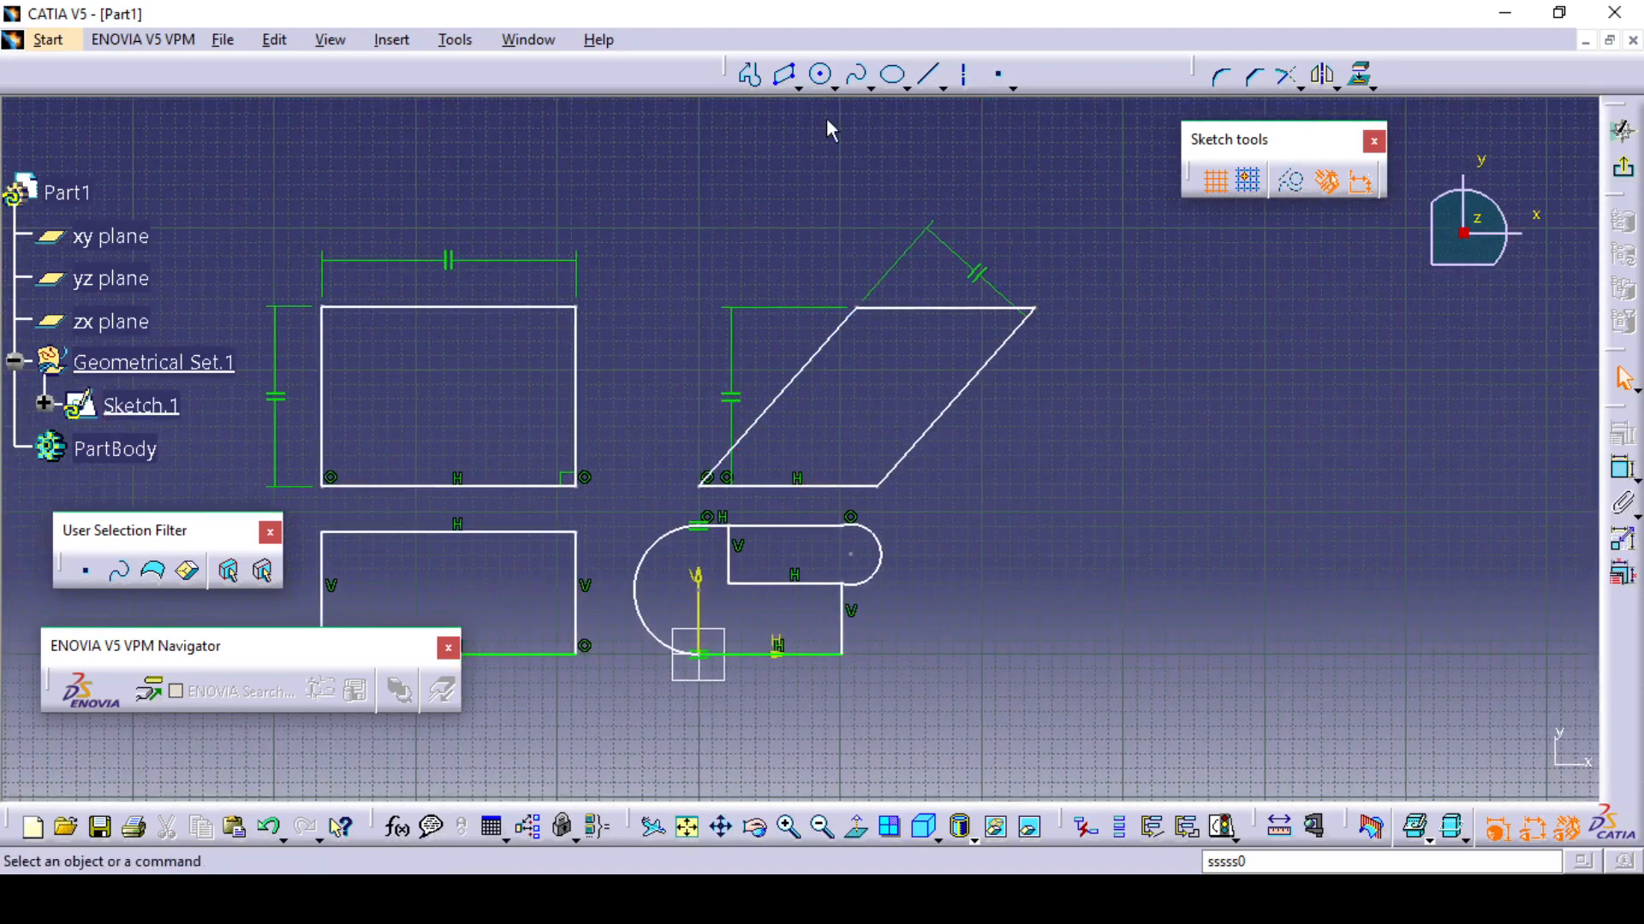
left_click(799, 86)
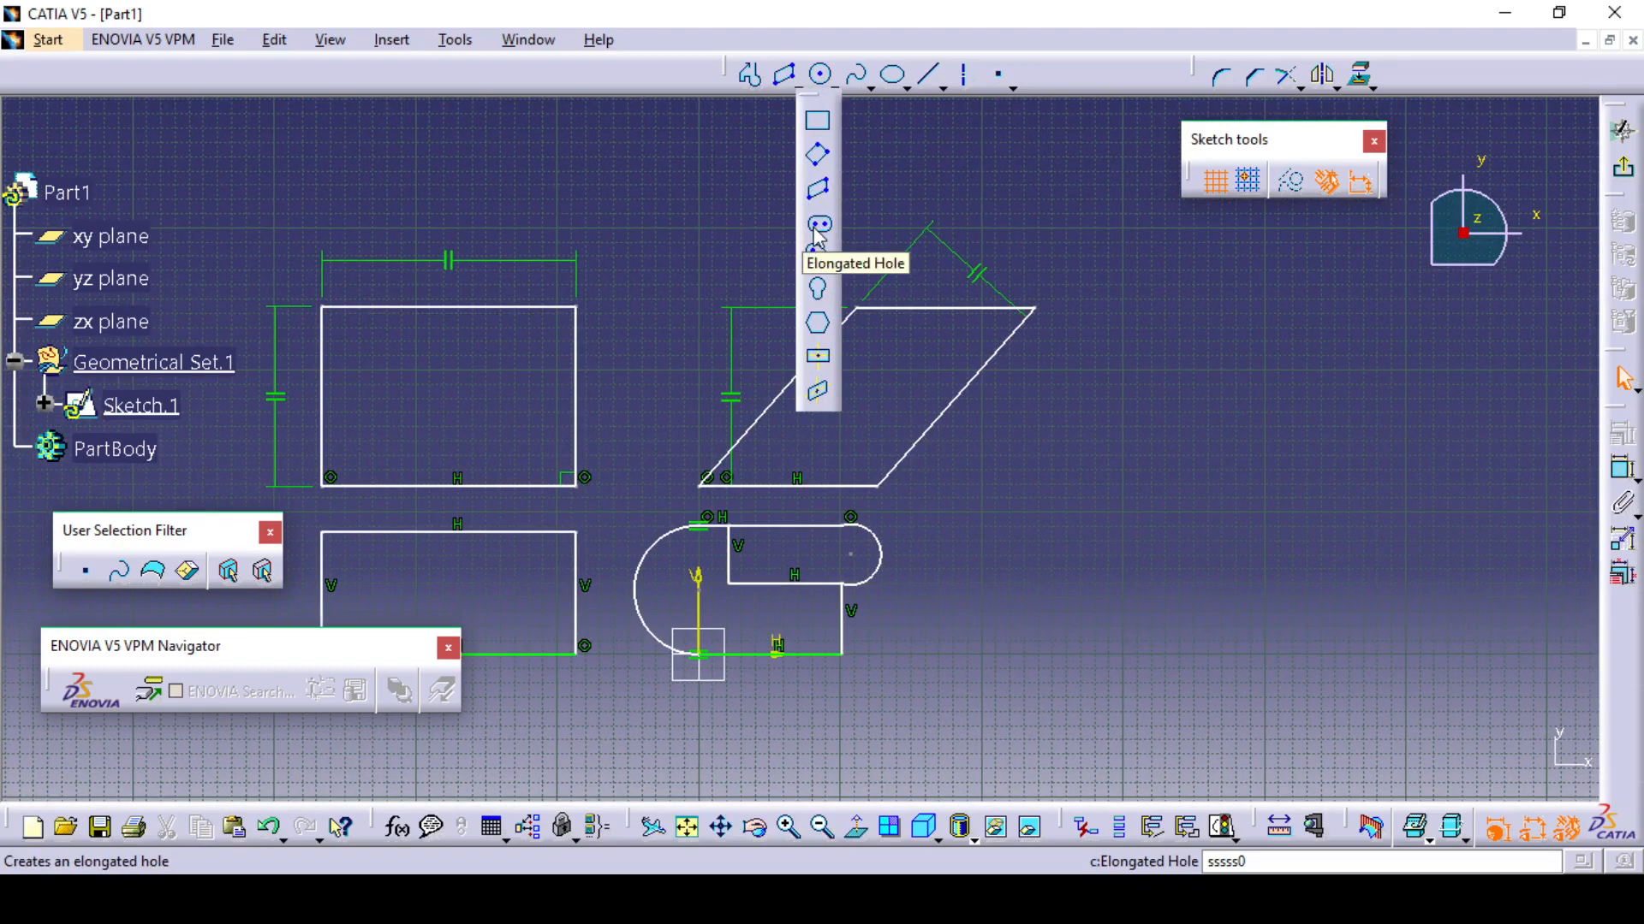
left_click(818, 226)
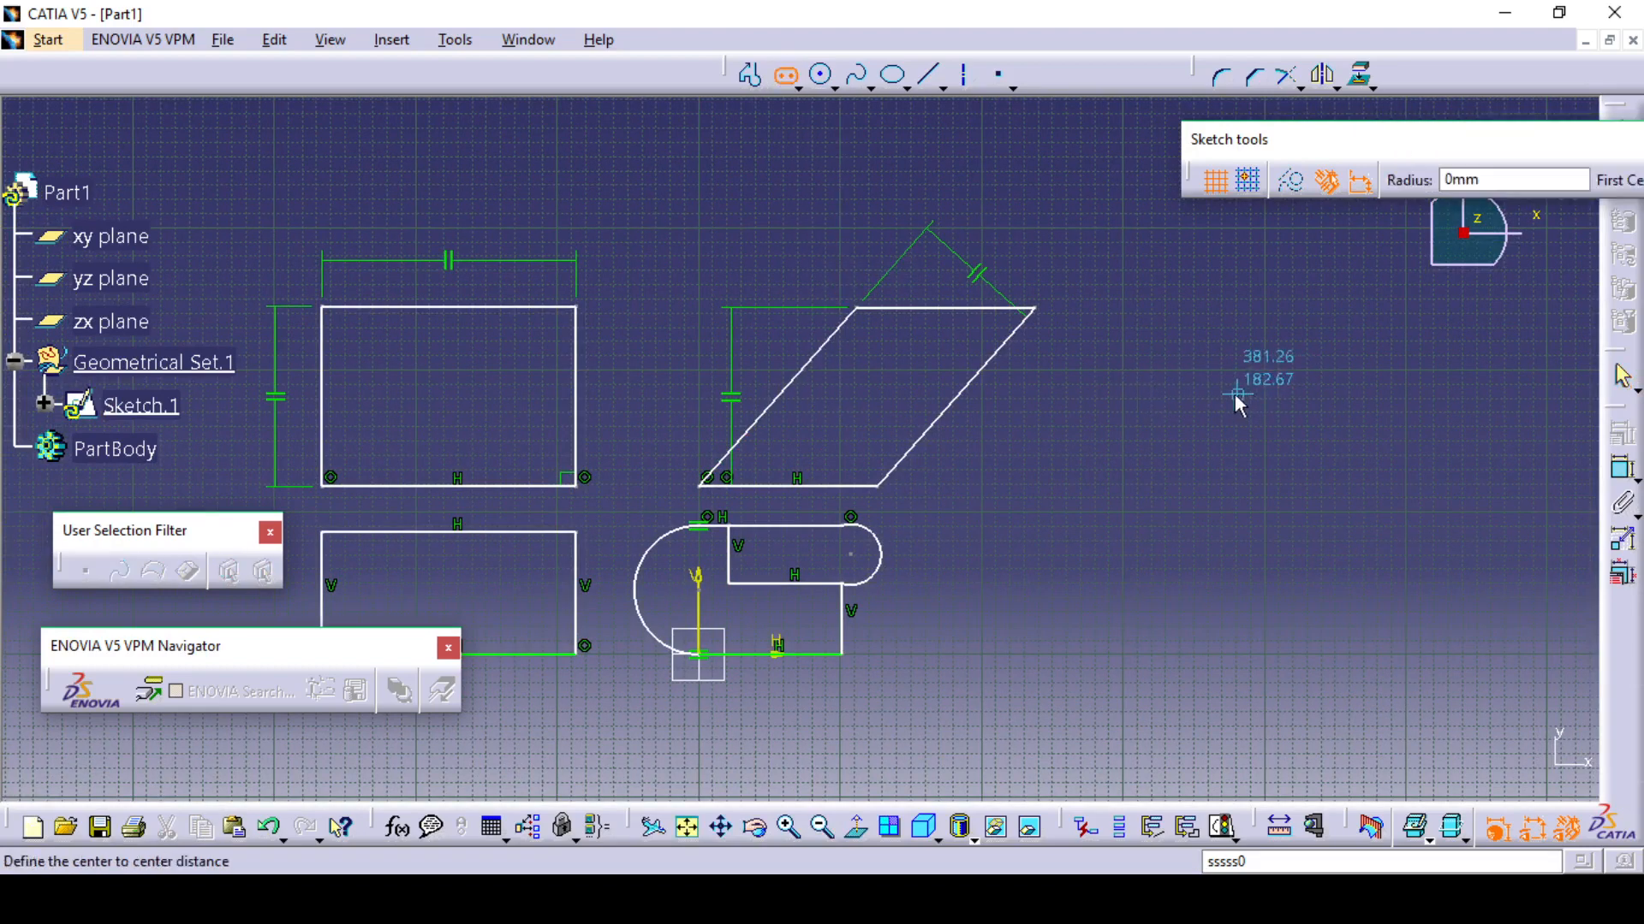
left_click(1207, 409)
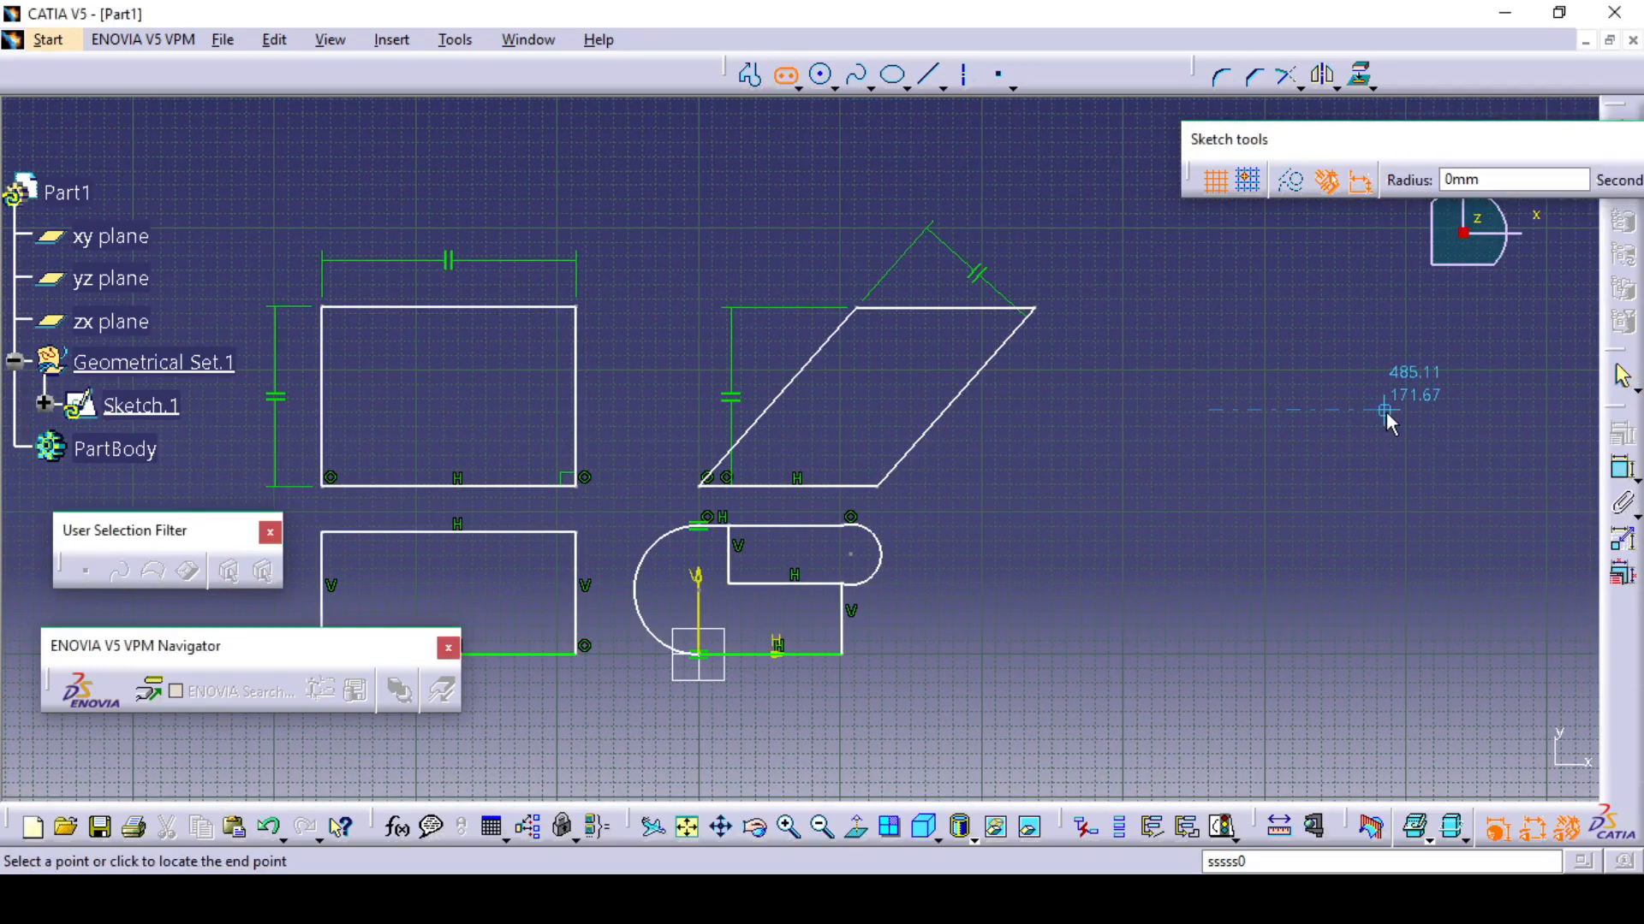
left_click(1384, 410)
left_click(1380, 344)
middle_click_drag(1380, 344, 1245, 333)
Open the elongated hole's radius constraint definition and close it without entering a new value
left_click(1077, 363)
double_click(1077, 364)
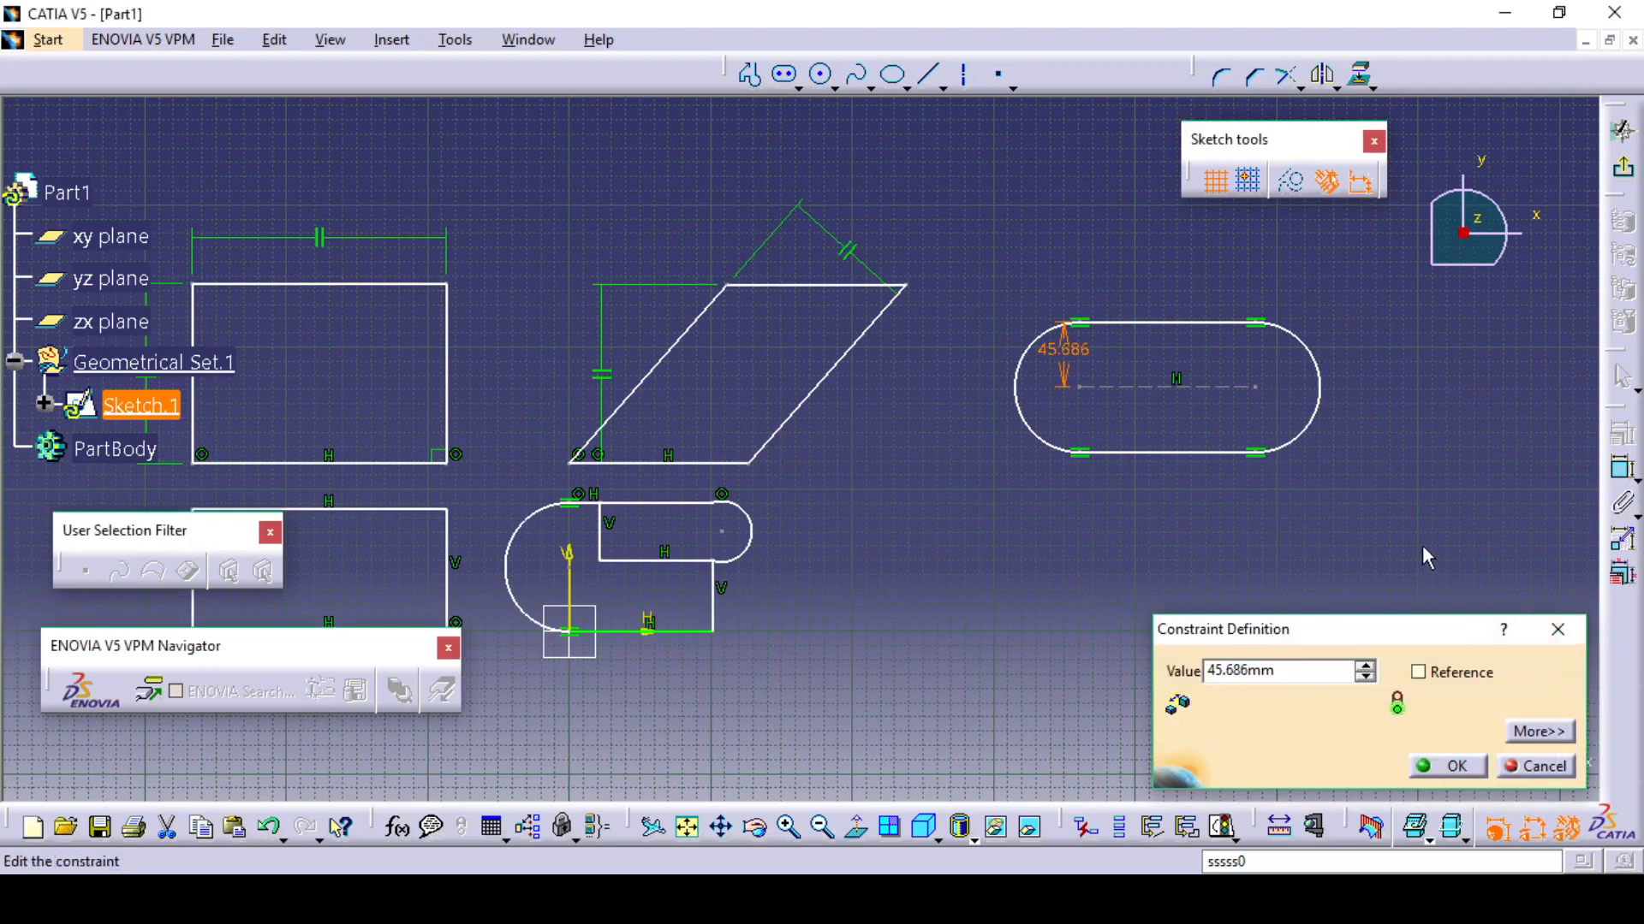
left_click(1557, 635)
left_click(1459, 547)
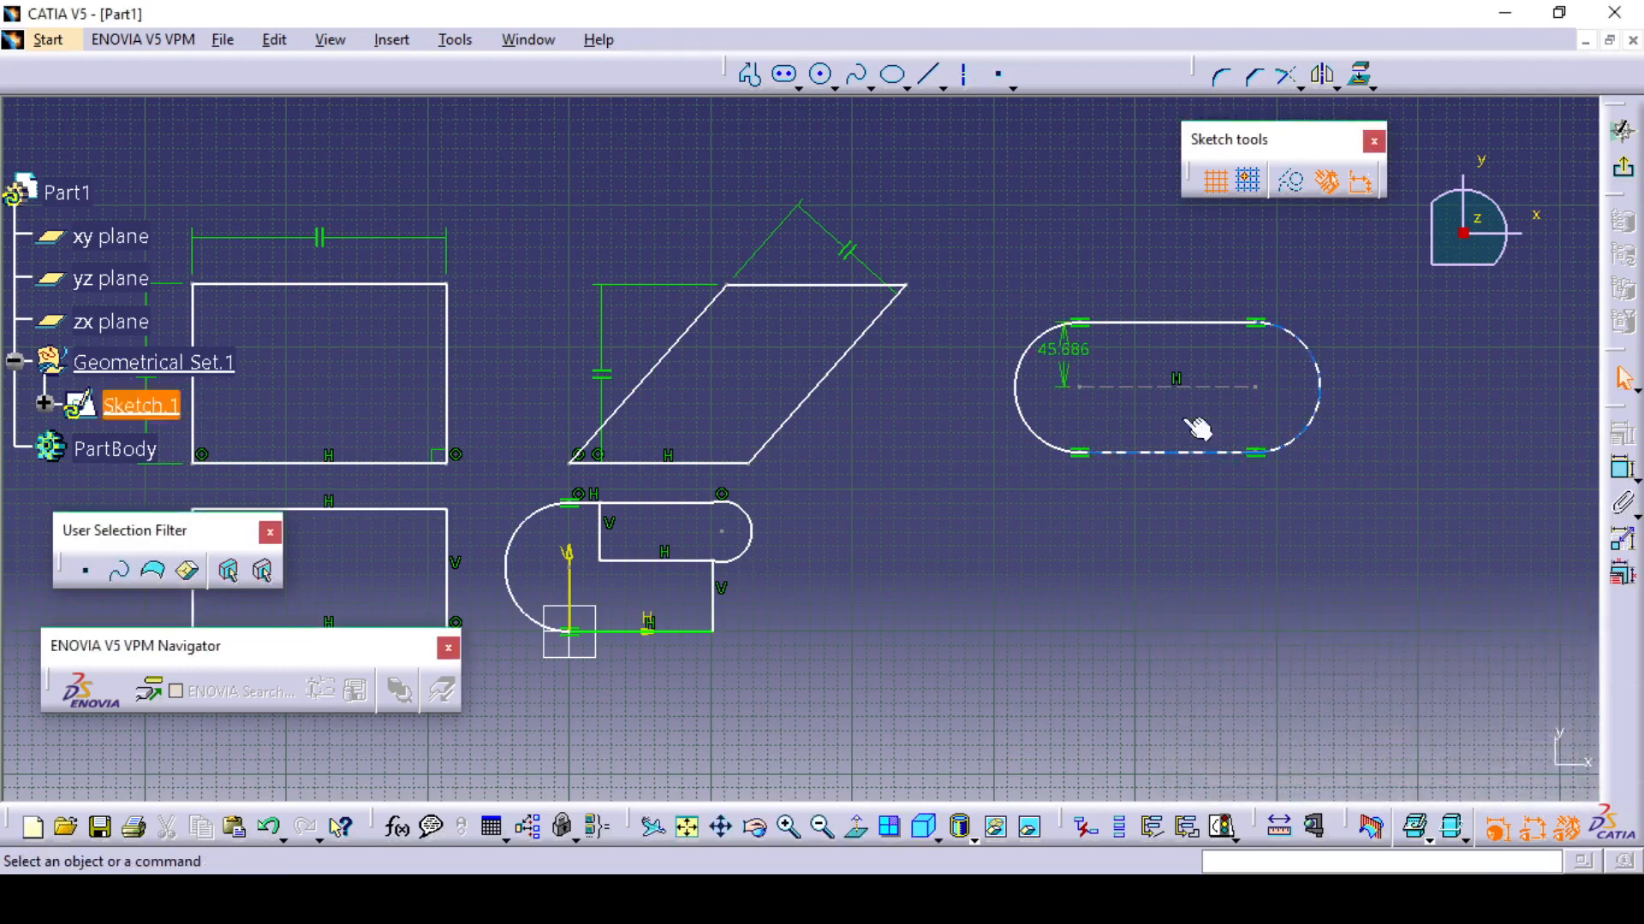
Draw a cylindrical elongated hole below the straight one, curving from its lower end up and to the left
left_click(798, 87)
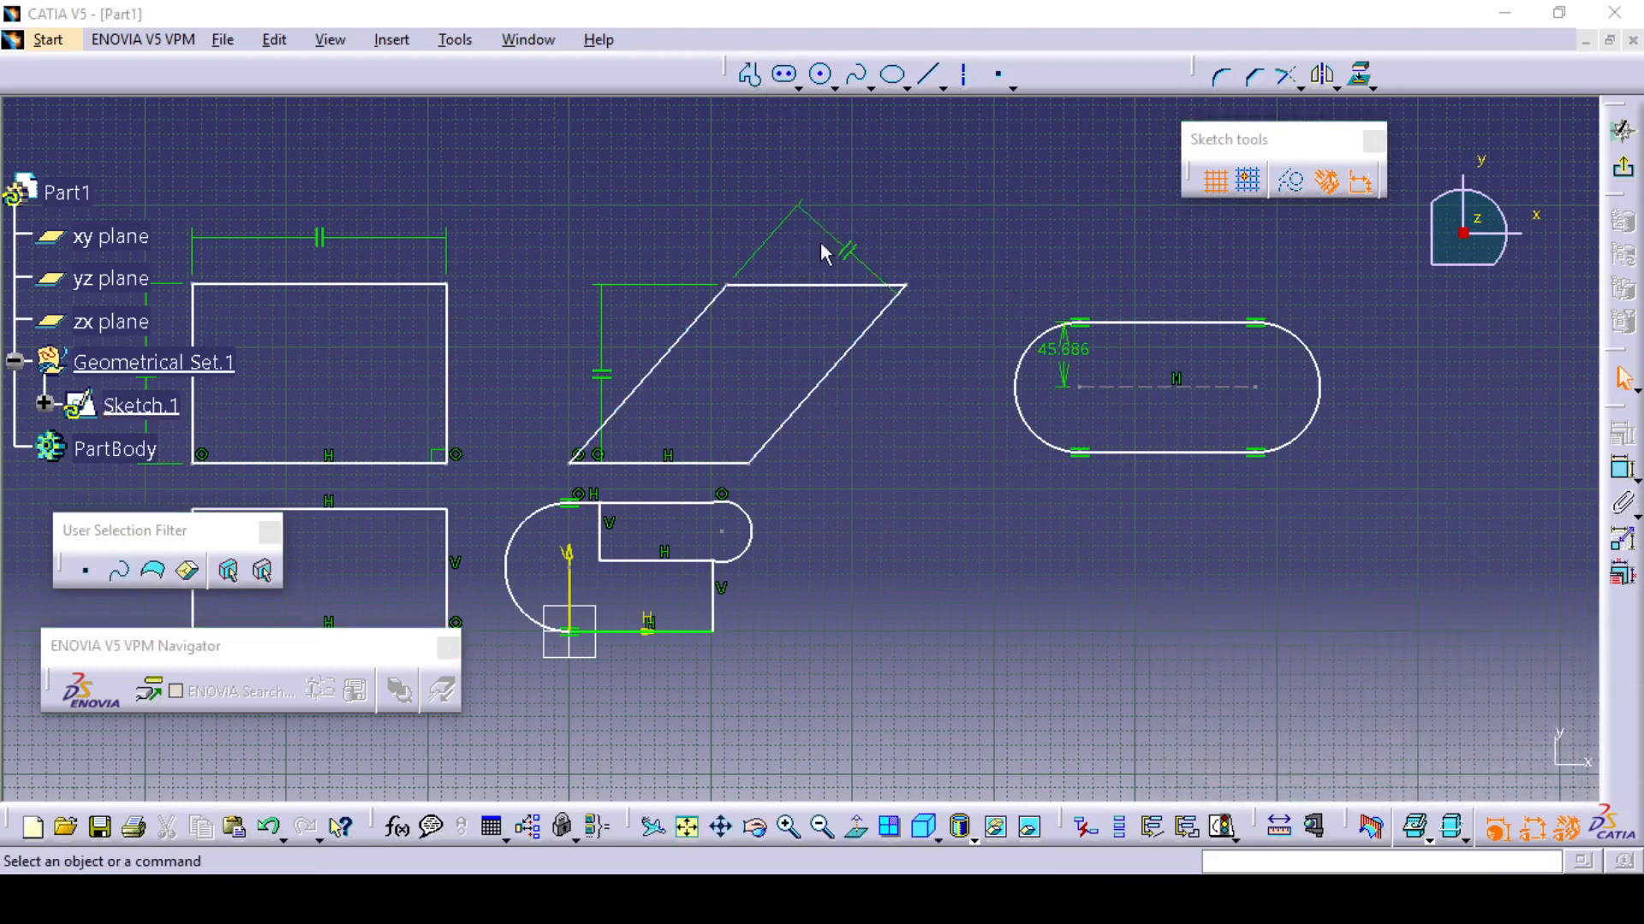
left_click(799, 88)
left_click(800, 87)
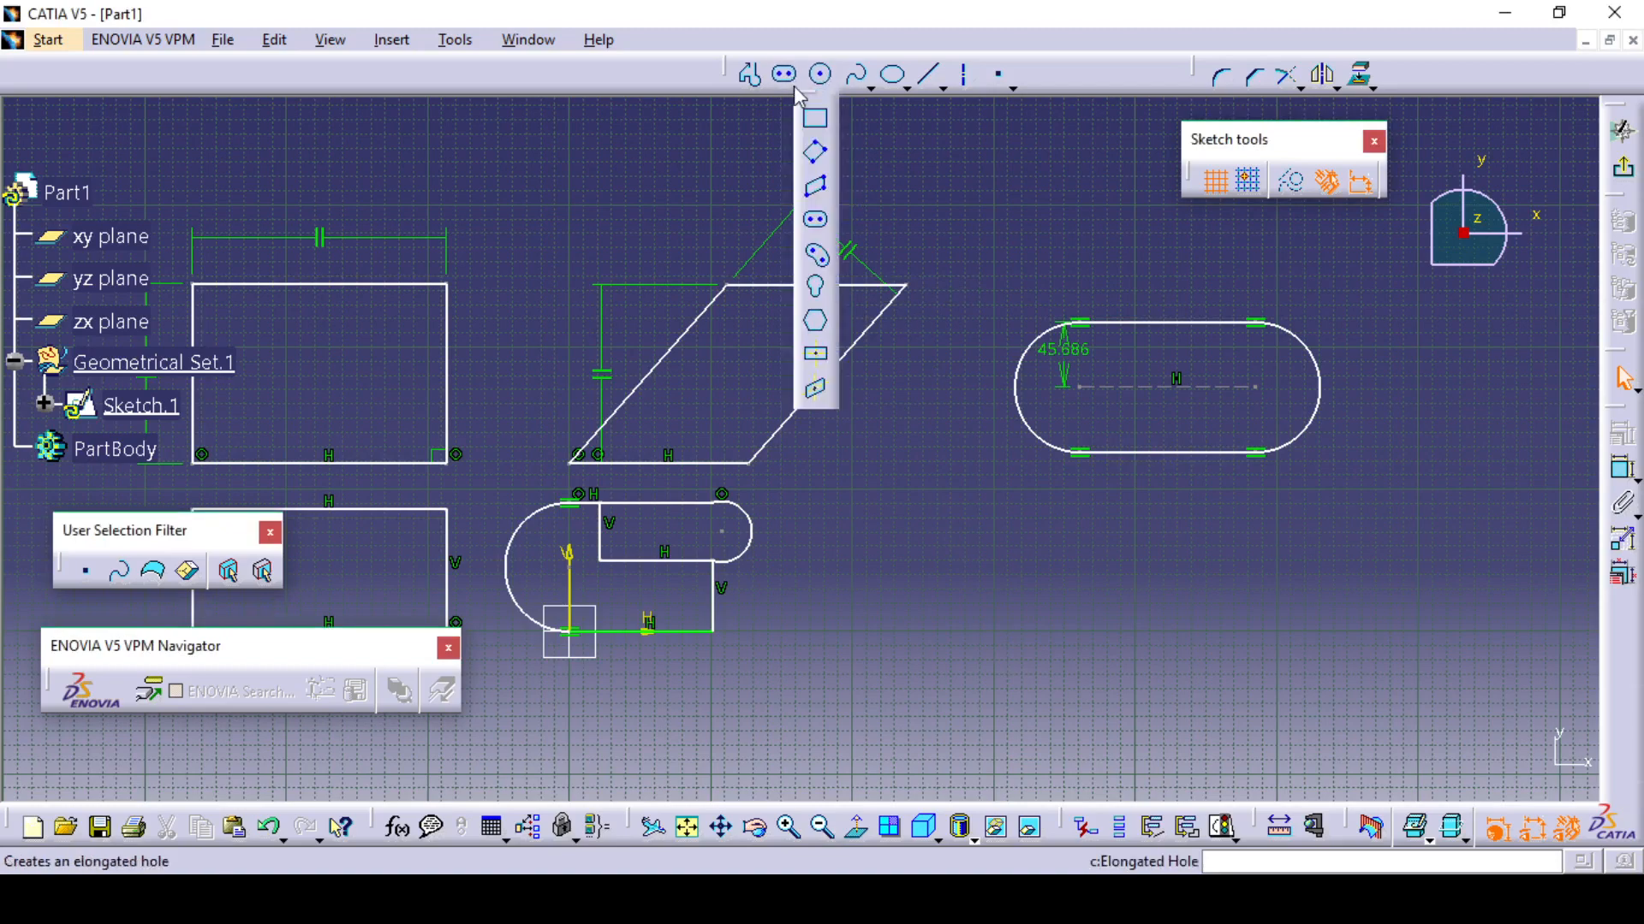
left_click(821, 262)
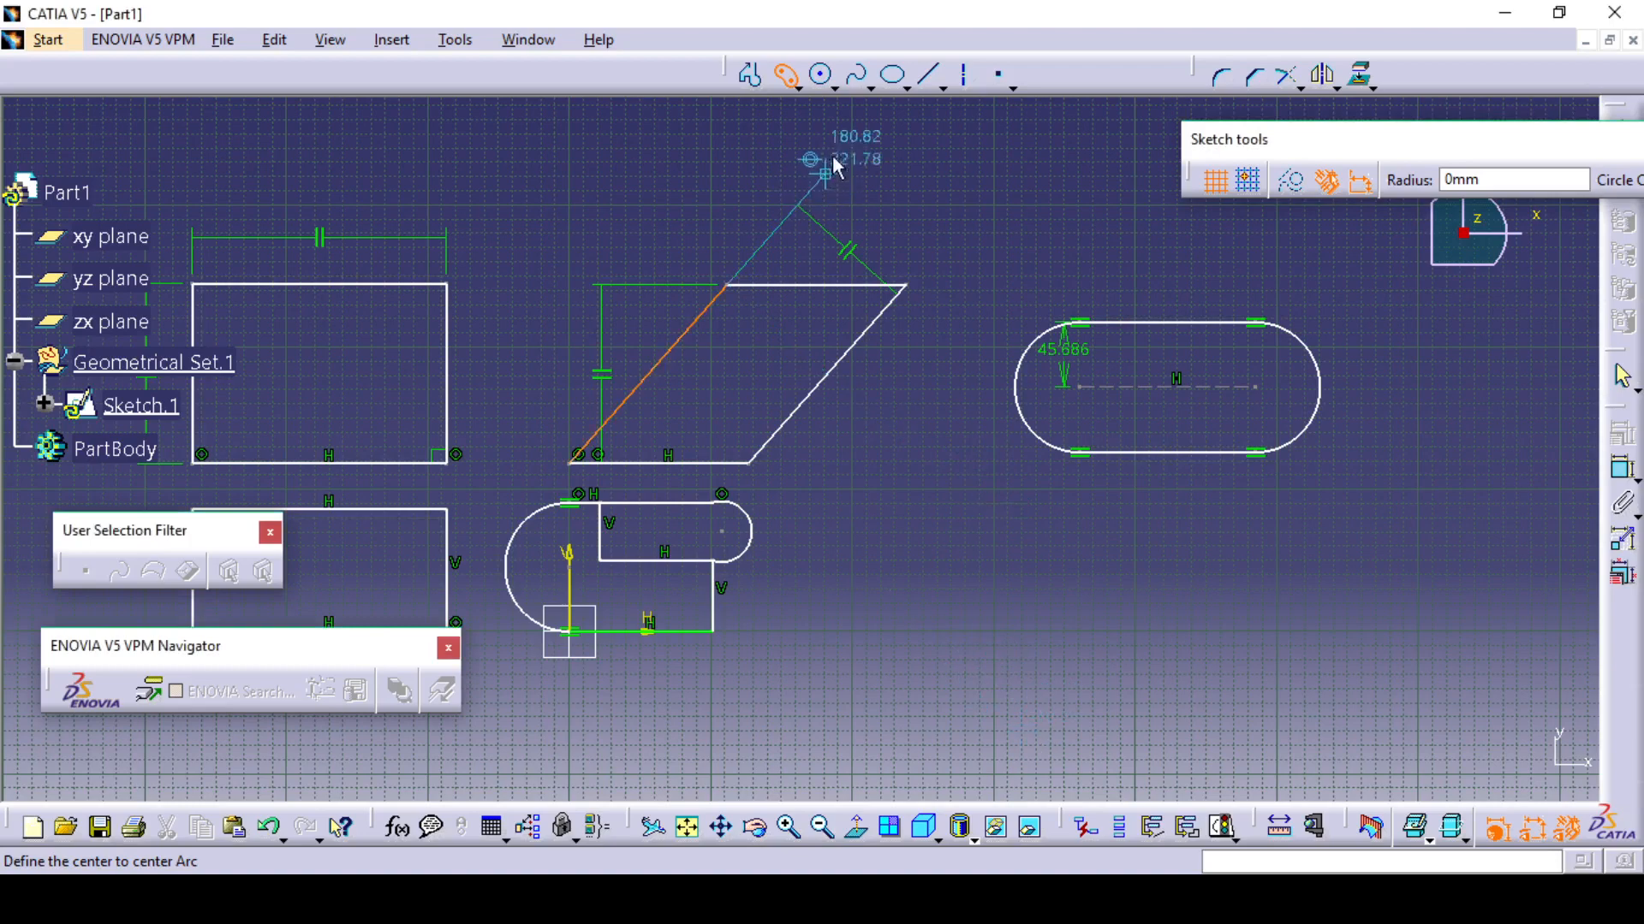
left_click(1055, 734)
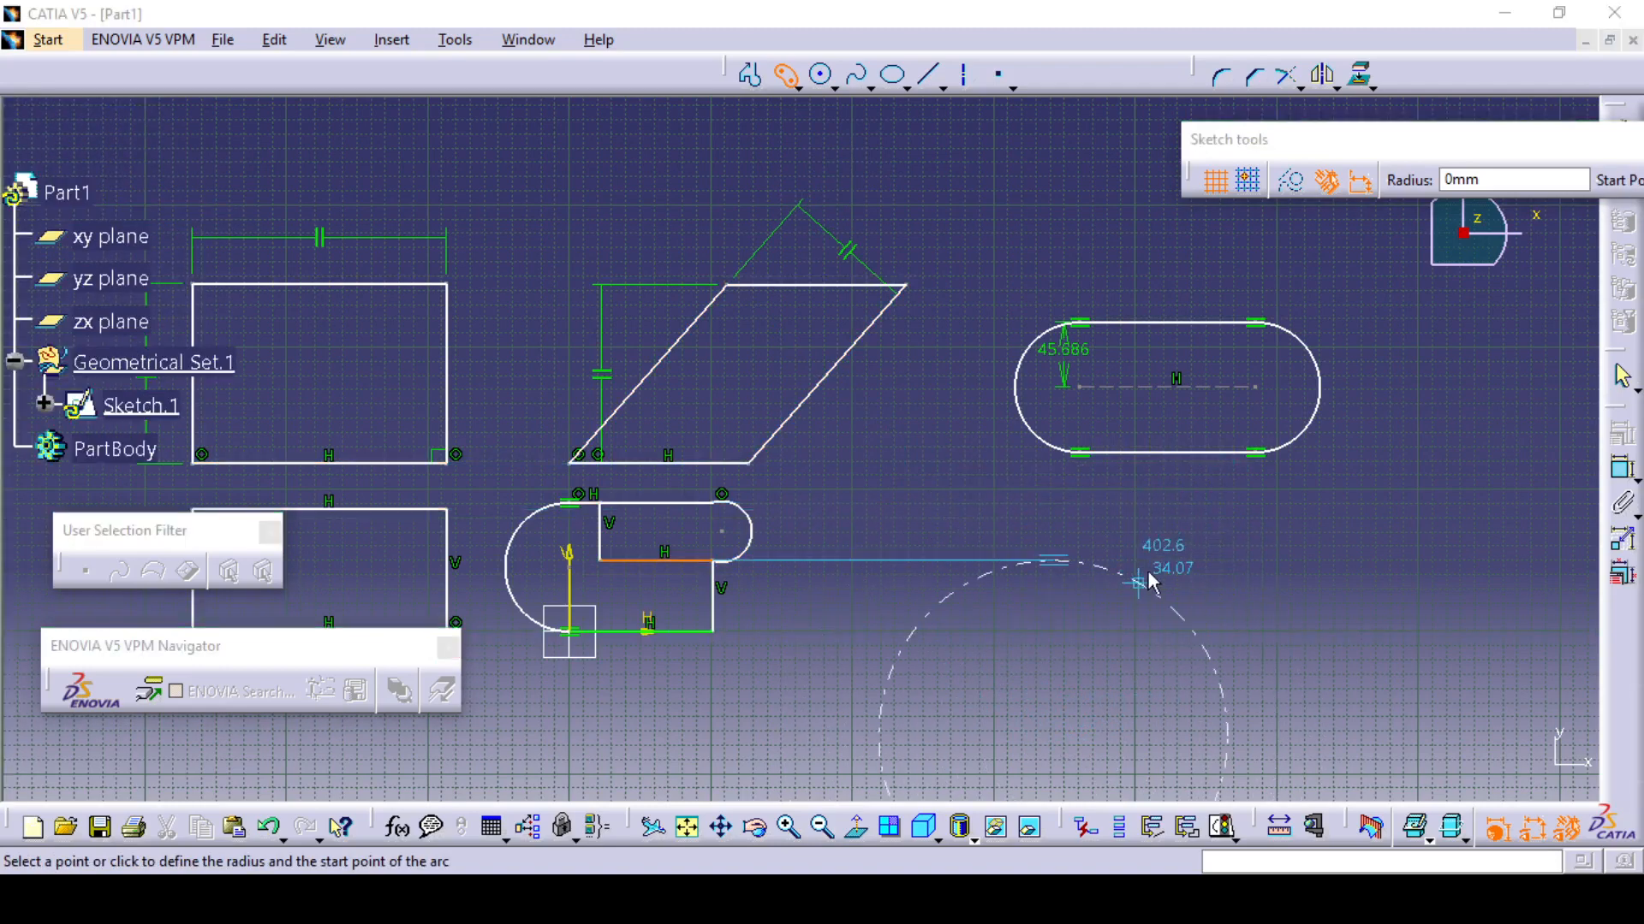
middle_click_drag(1147, 573, 1155, 637, "ctrl")
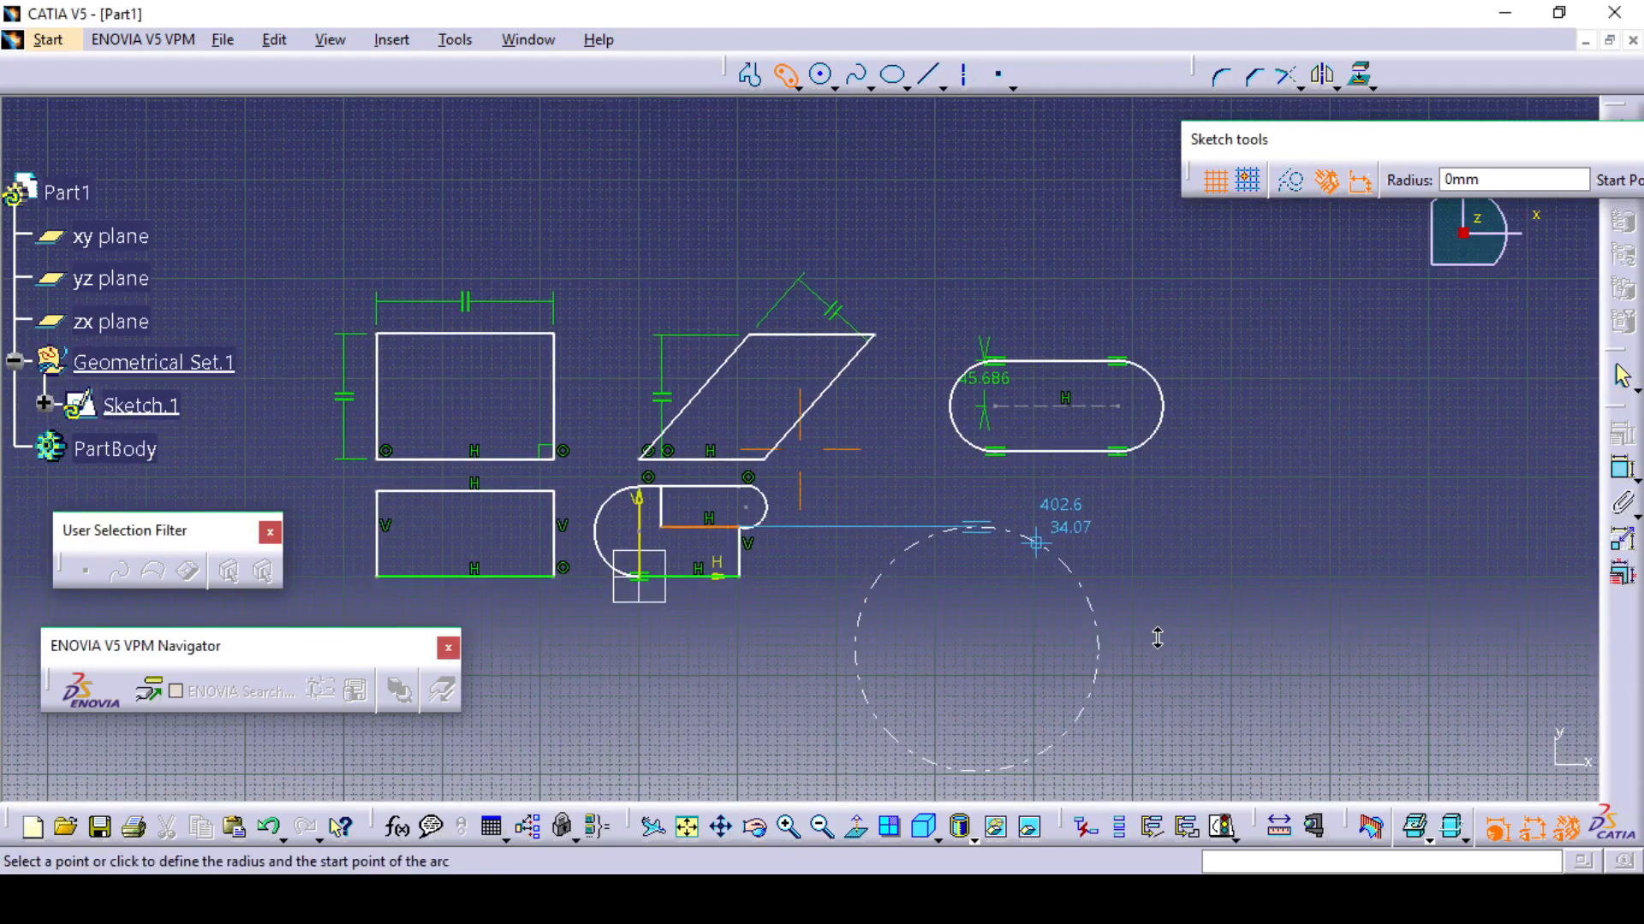
left_click(1106, 671)
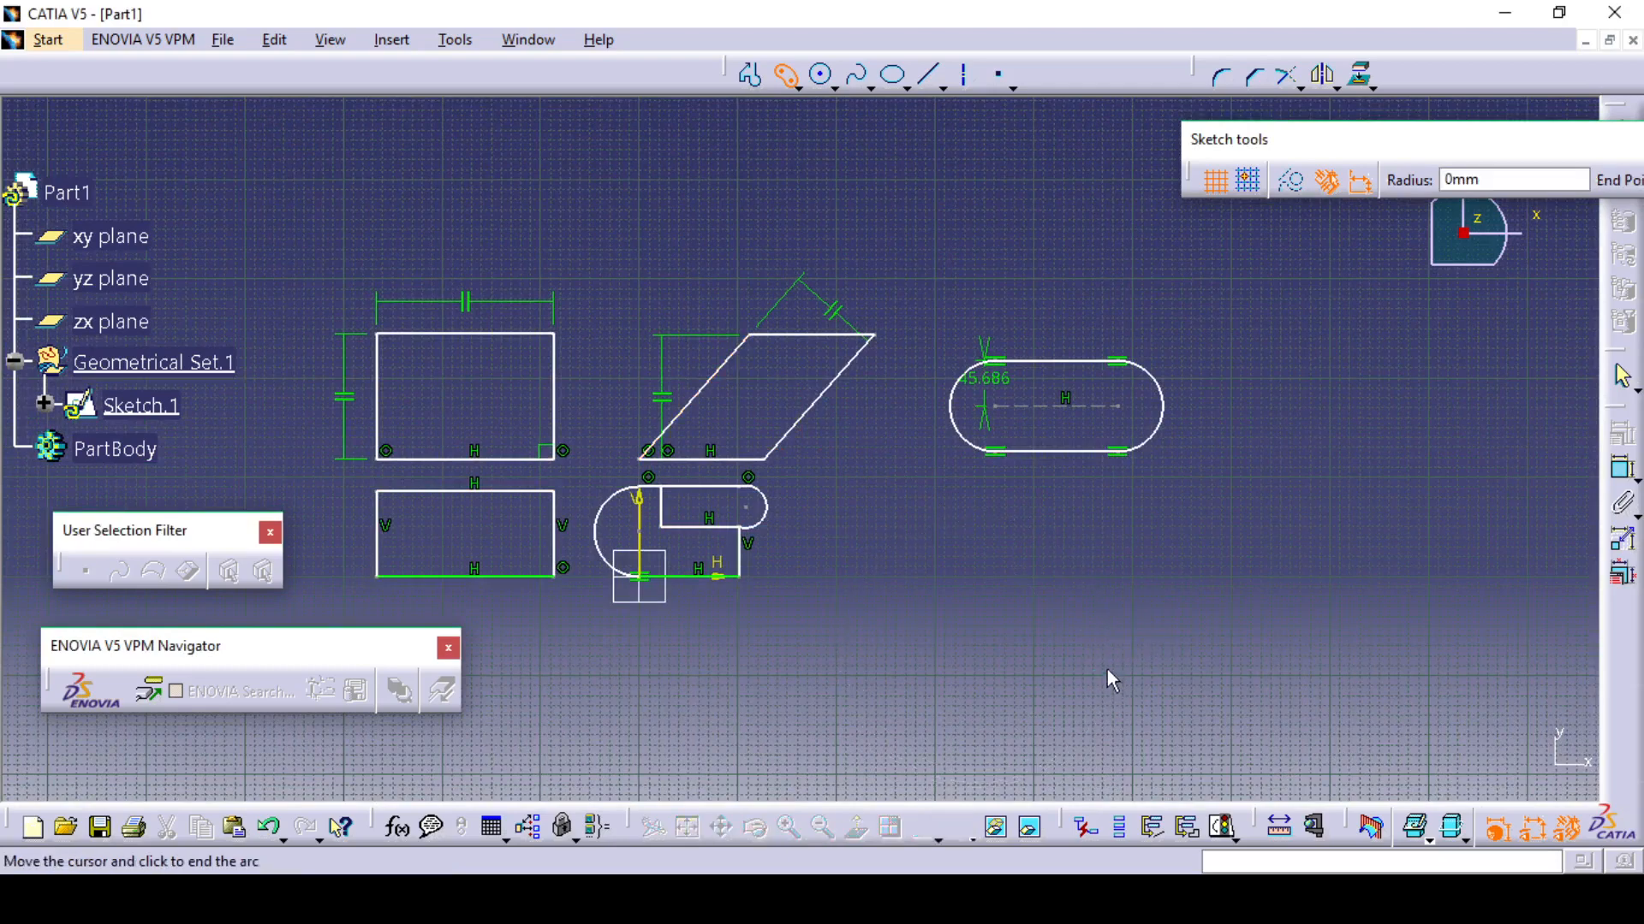
left_click(1038, 535)
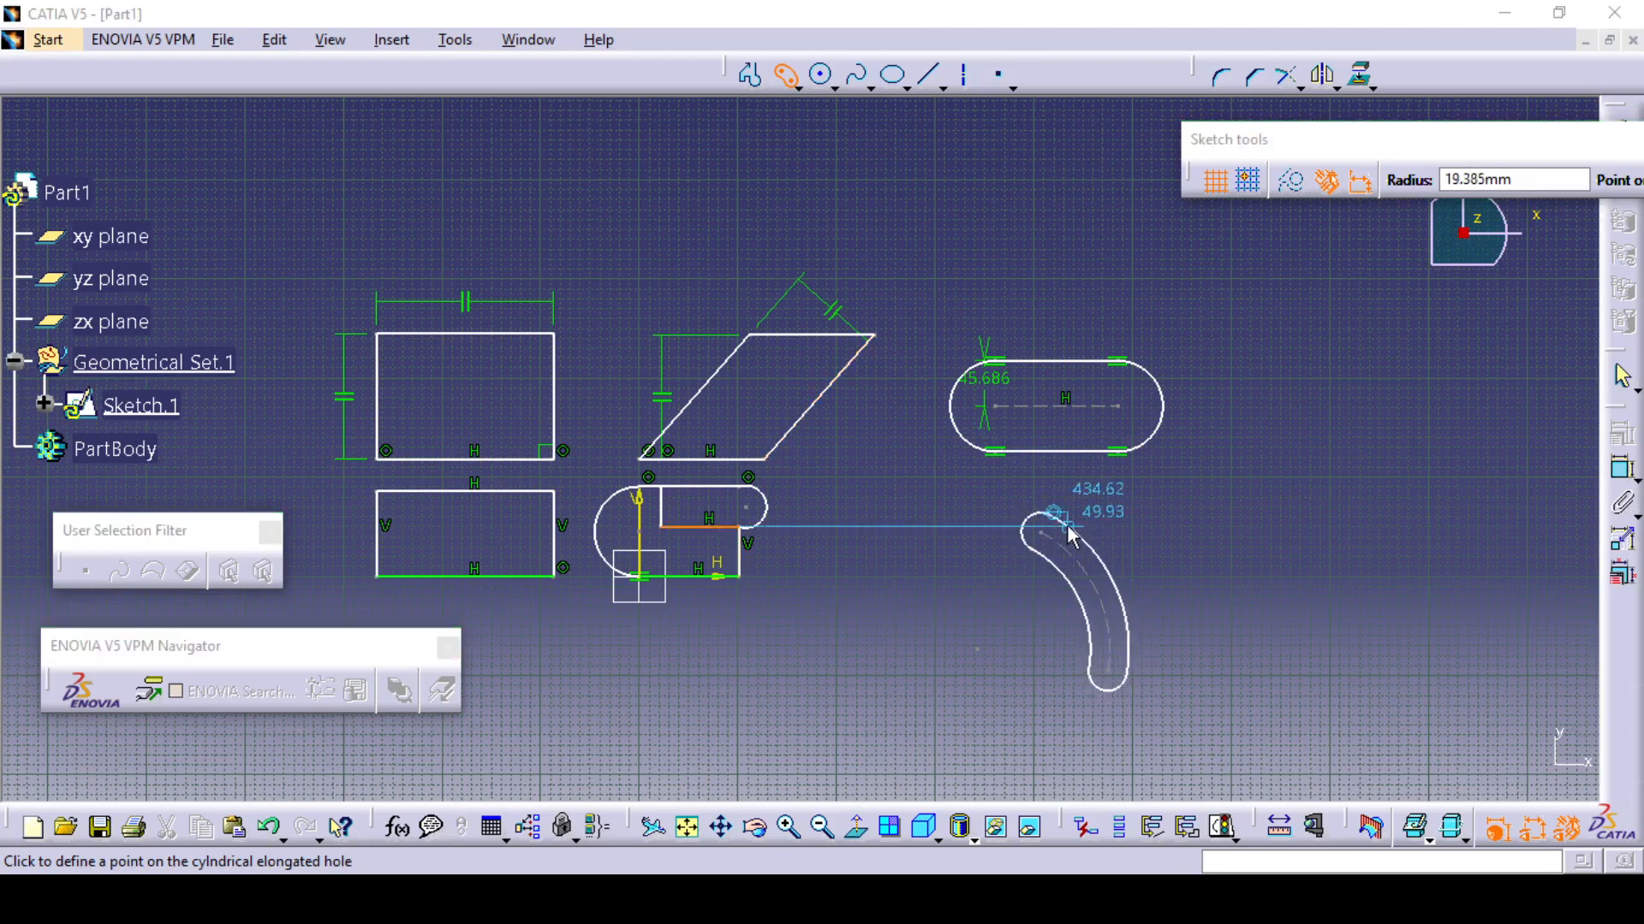
left_click(1060, 623)
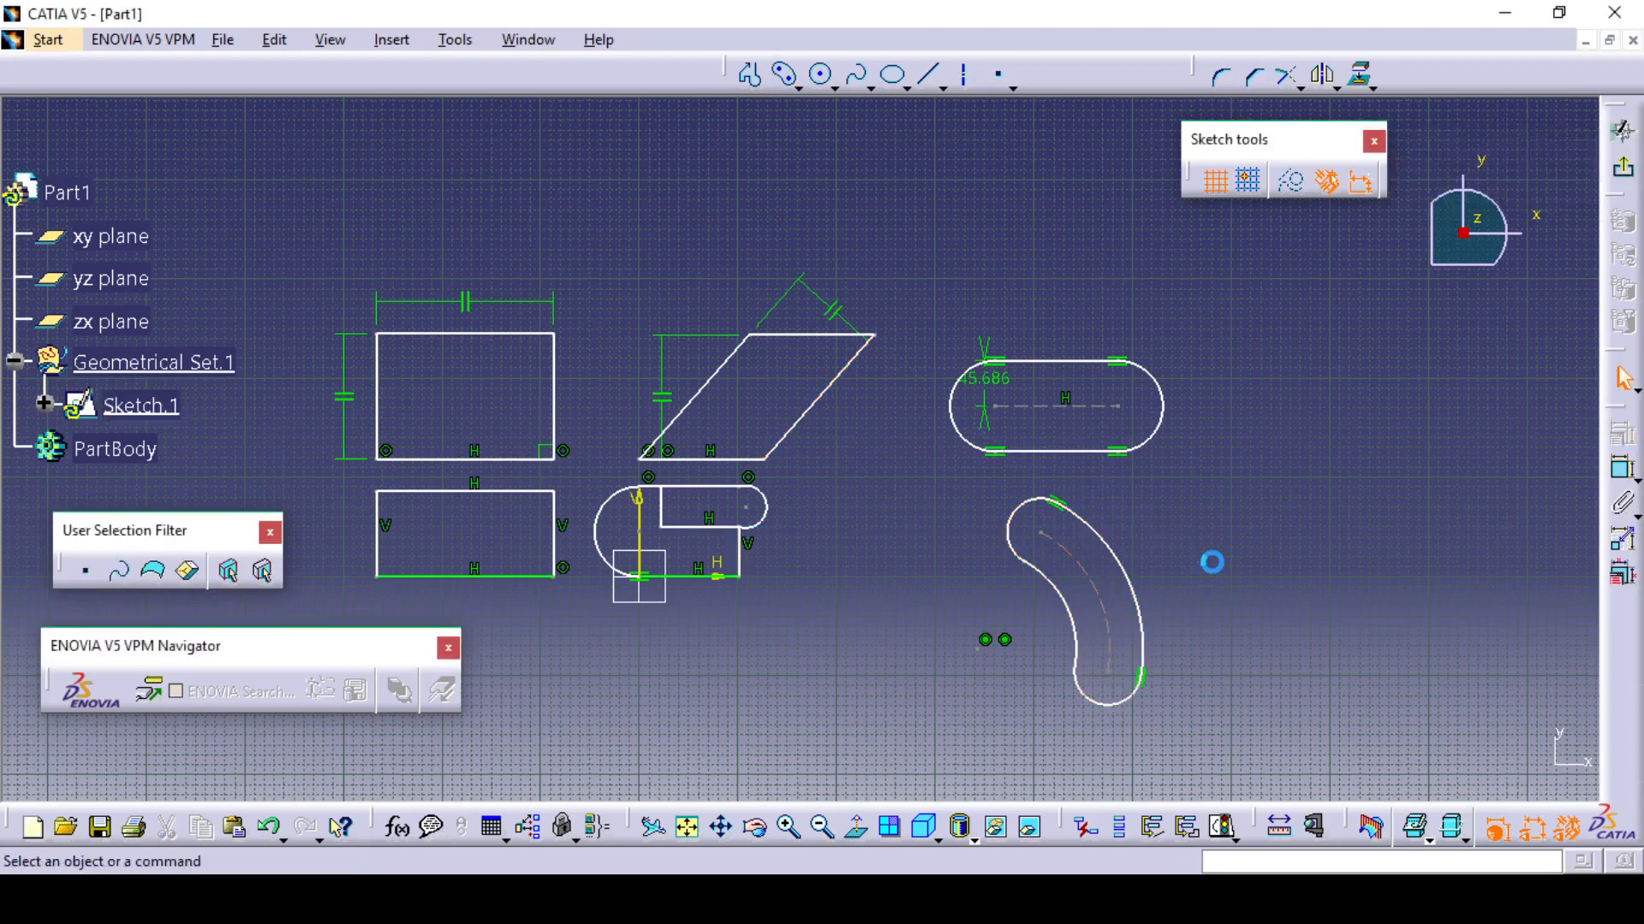
middle_click_drag(1211, 562, 1182, 548)
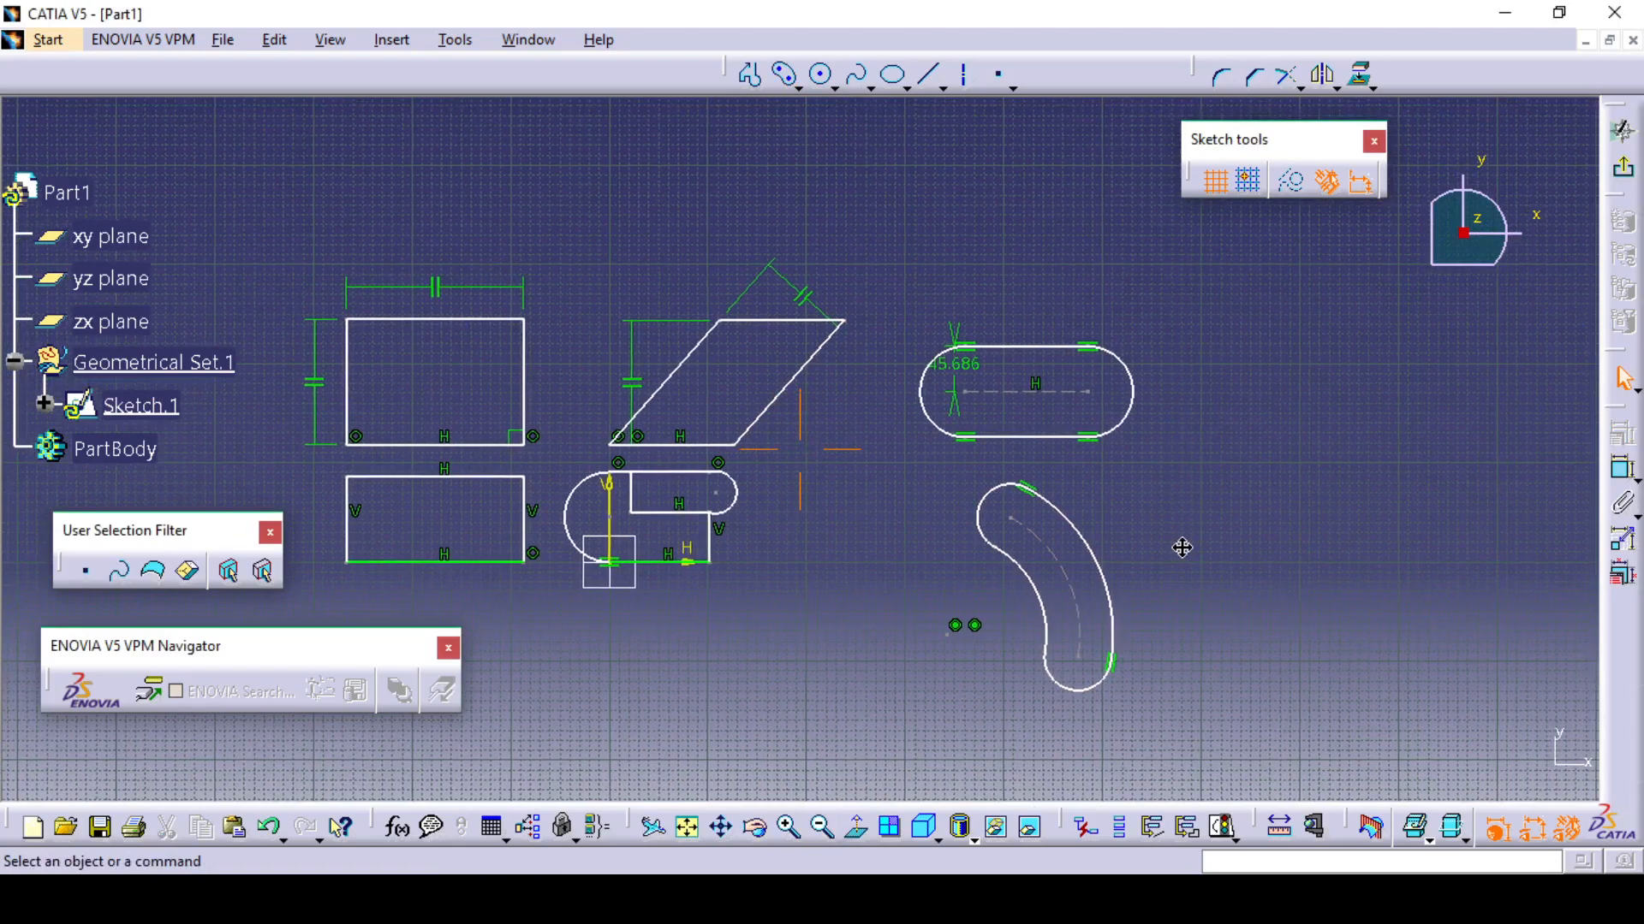
Draw a vertical keyhole profile to the right of the elongated holes, with its large end below and a large radius of about 45 mm
left_click(802, 87)
left_click(797, 87)
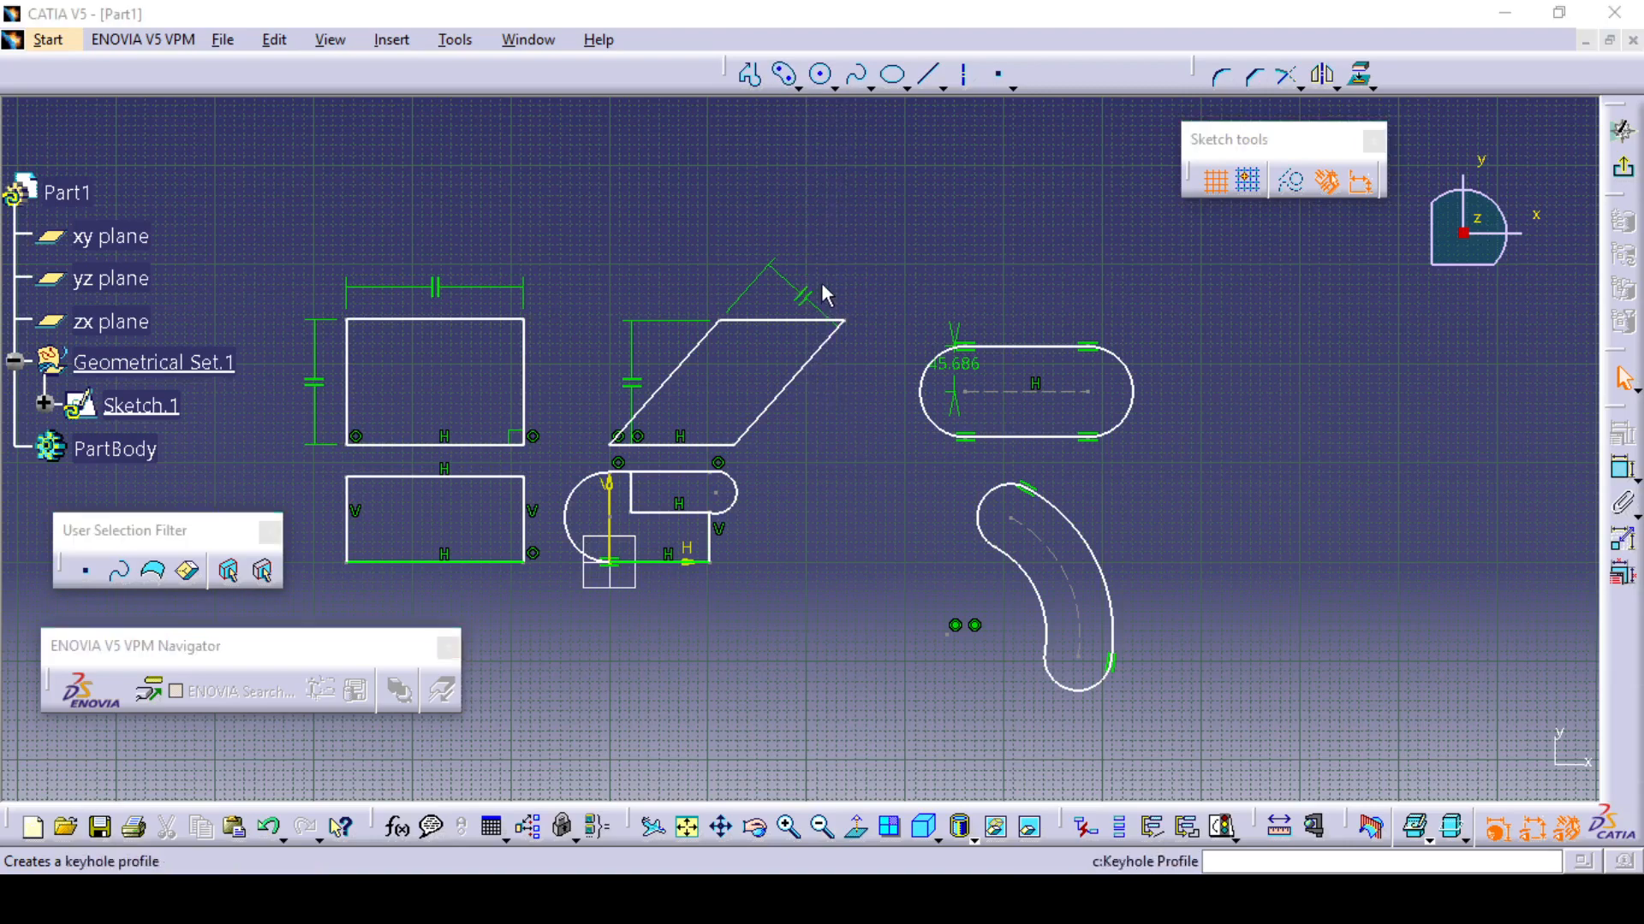
left_click(799, 87)
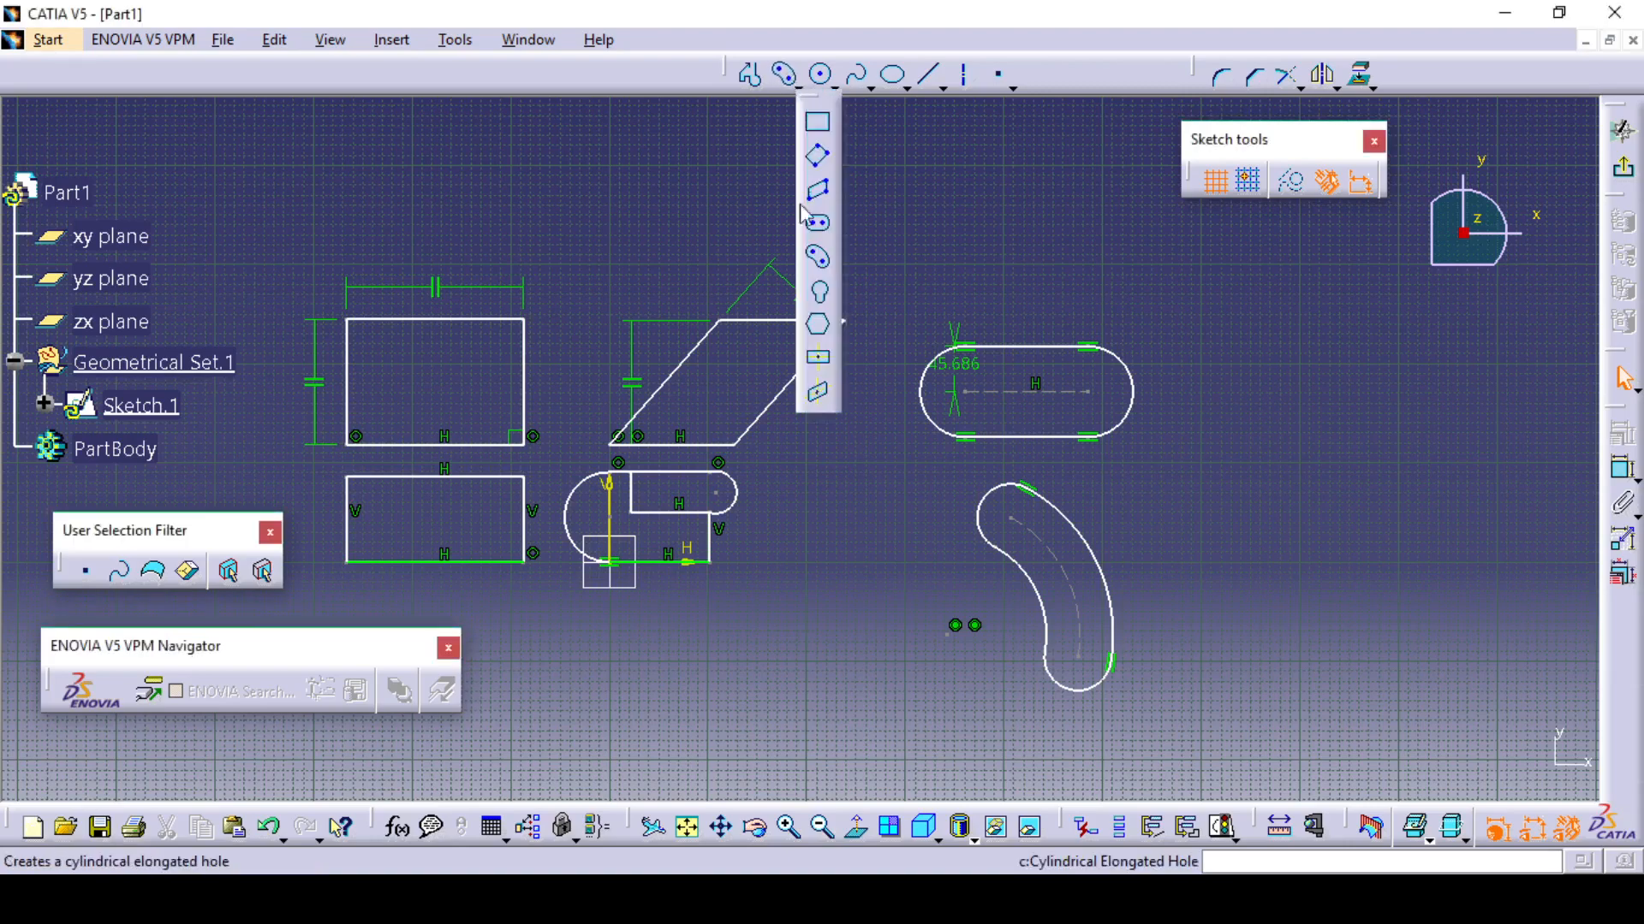
left_click(817, 290)
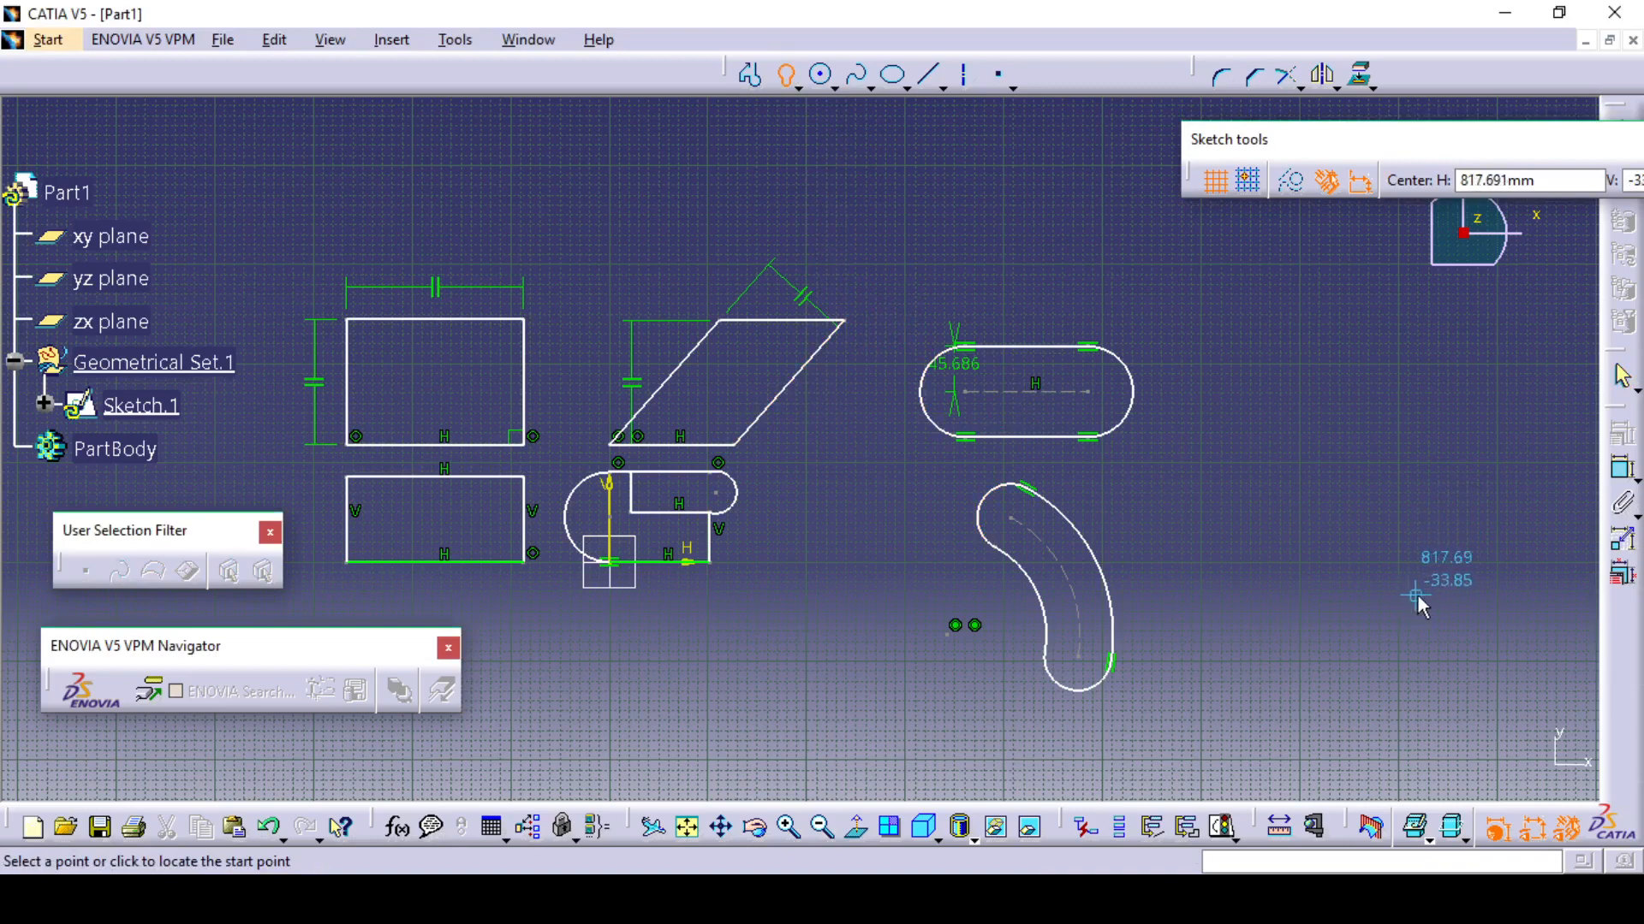
left_click(1278, 469)
left_click(1280, 344)
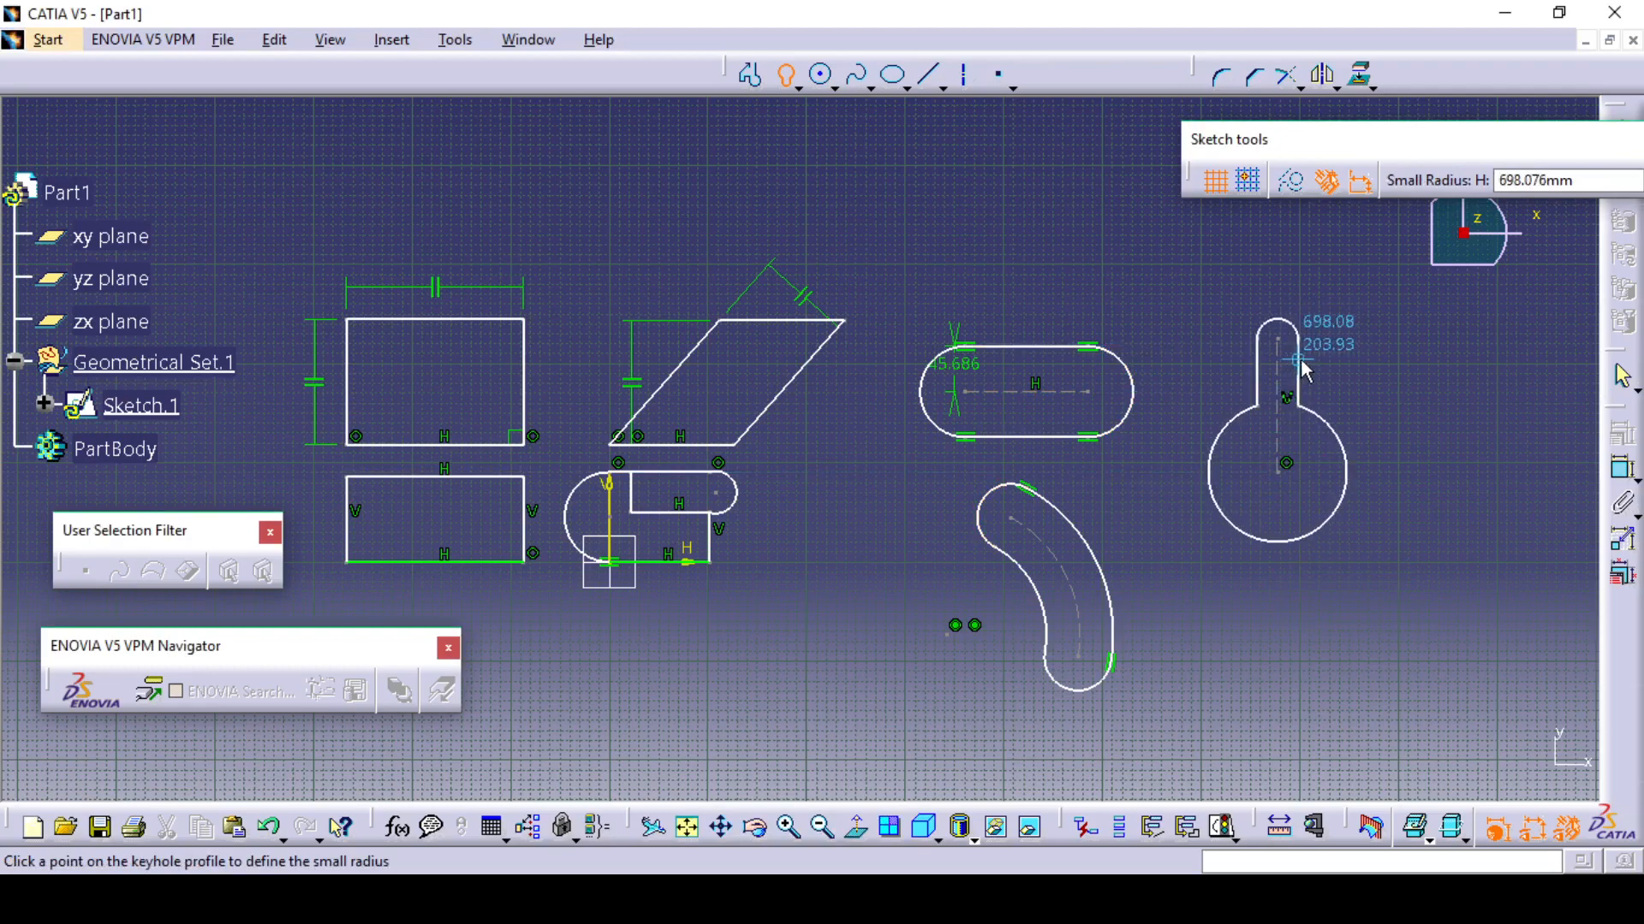
left_click(1300, 363)
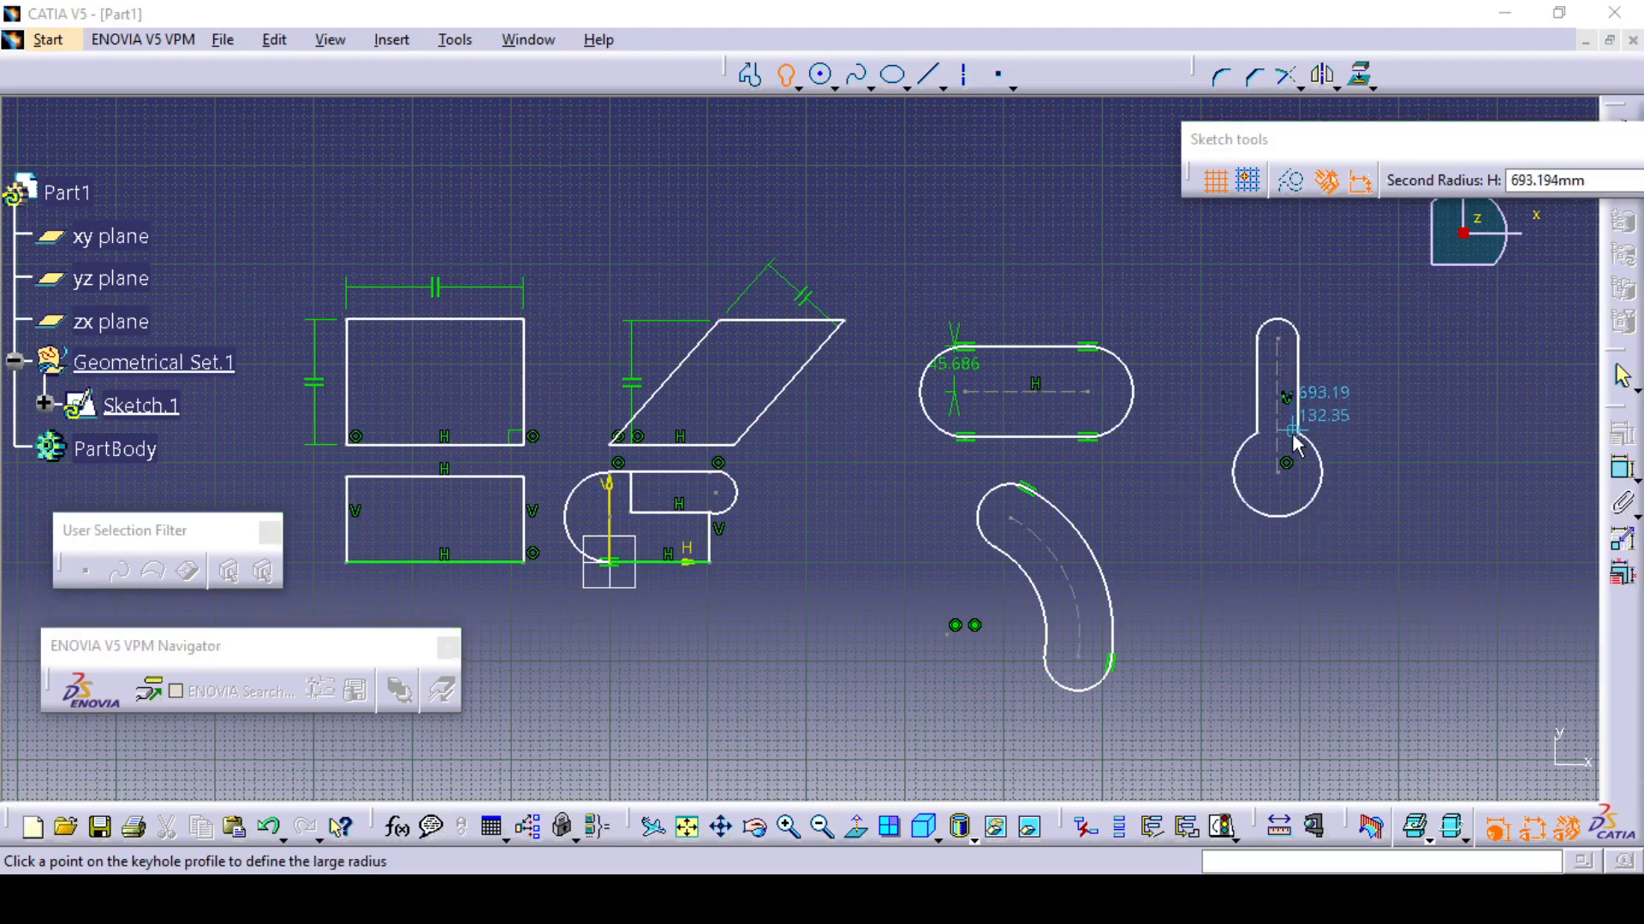
left_click(1296, 443)
mouse_move(1386, 433)
middle_mouse_down()
mouse_move(1327, 411)
mouse_move(1340, 424)
middle_mouse_up()
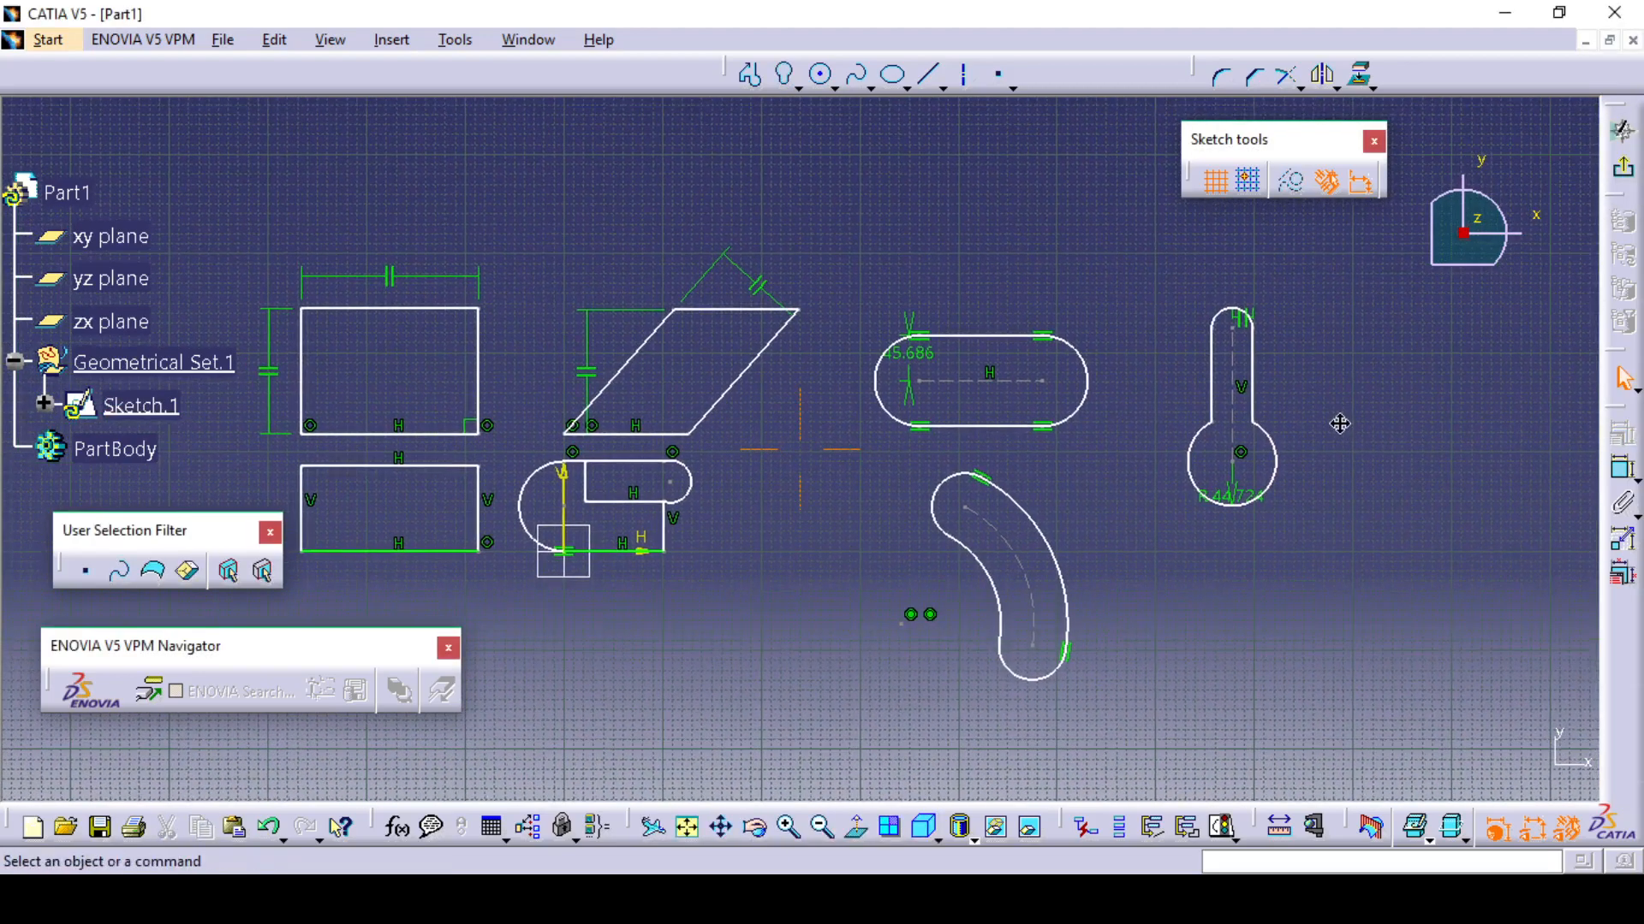
Draw a hexagon with horizontal upper and lower sides to the right of the keyhole, centred about 1021 mm horizontally from the origin
left_click(798, 88)
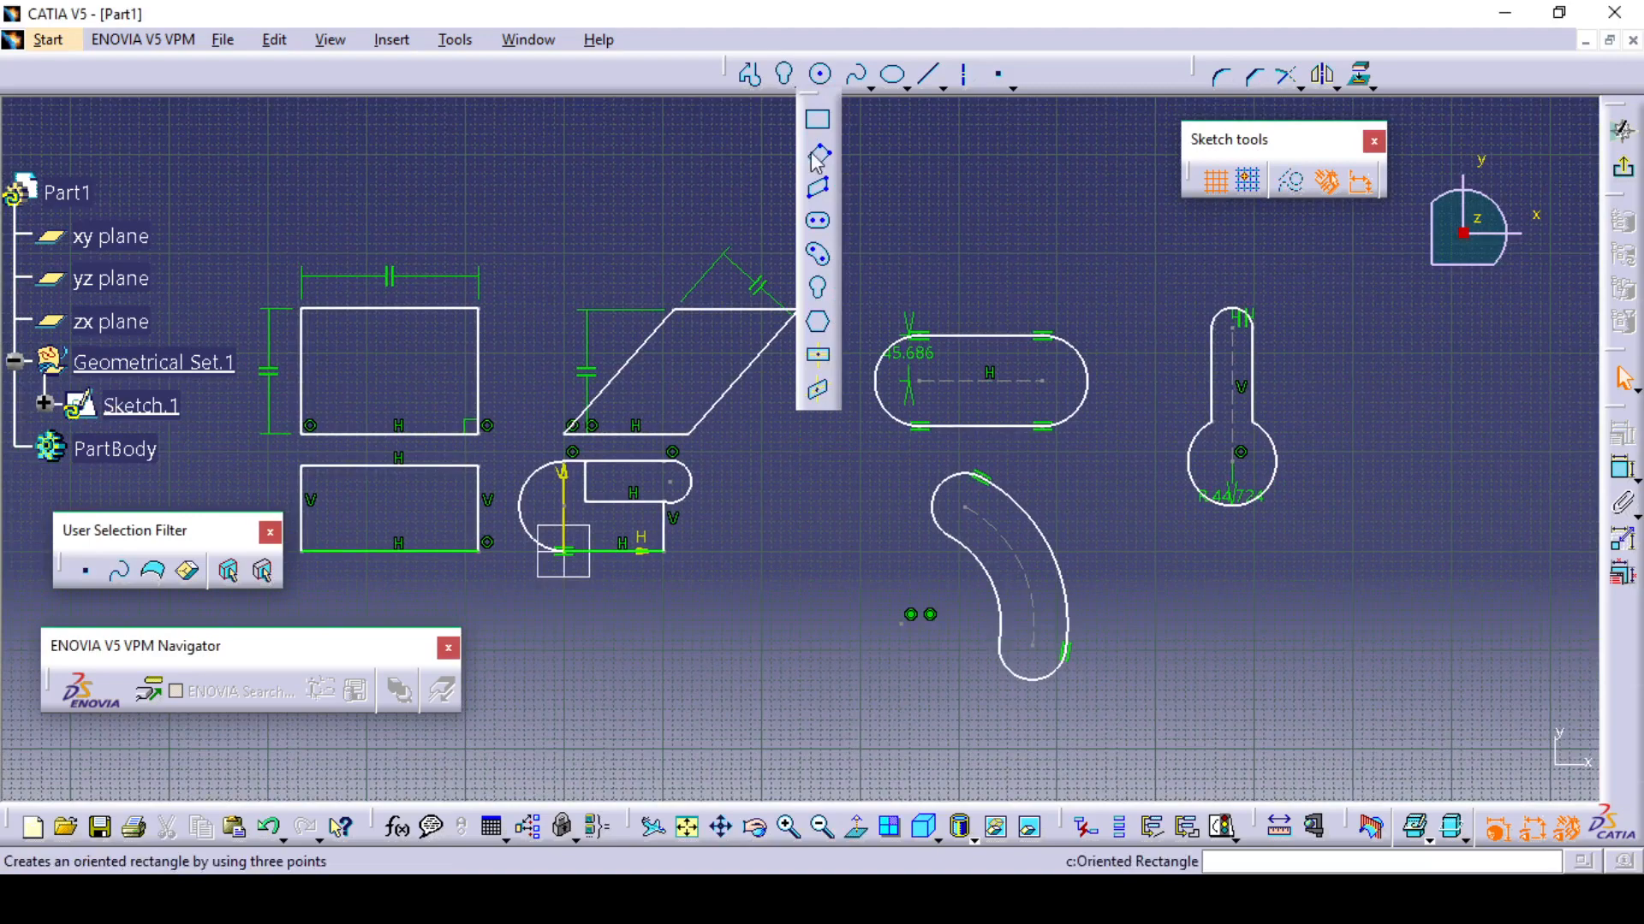
left_click(823, 315)
left_click(798, 88)
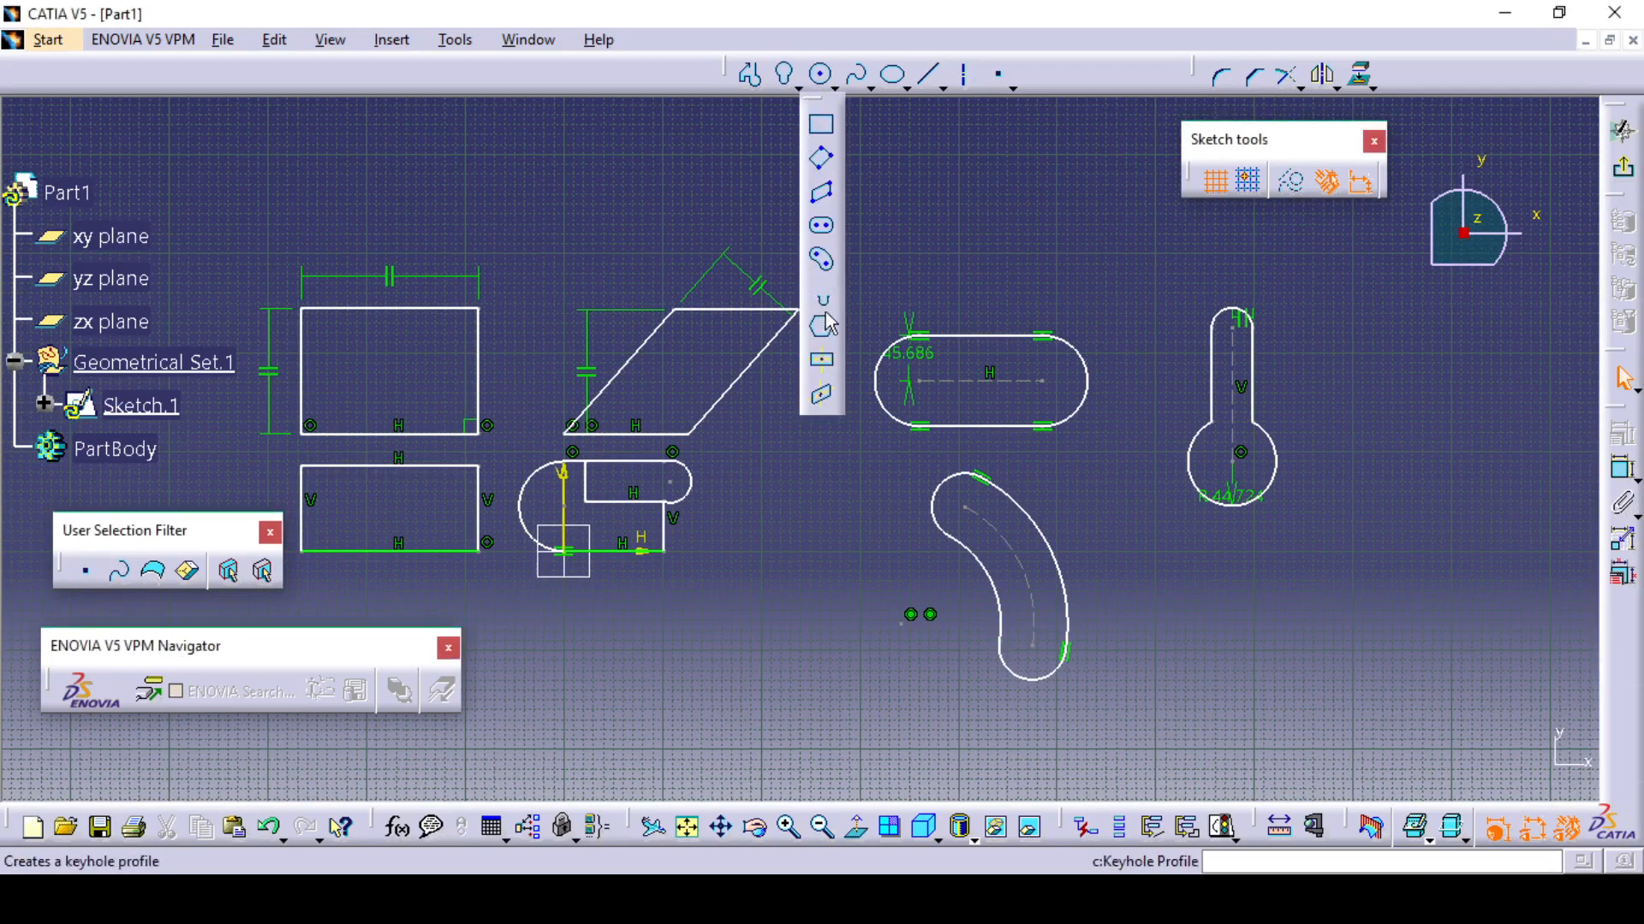
left_click(823, 328)
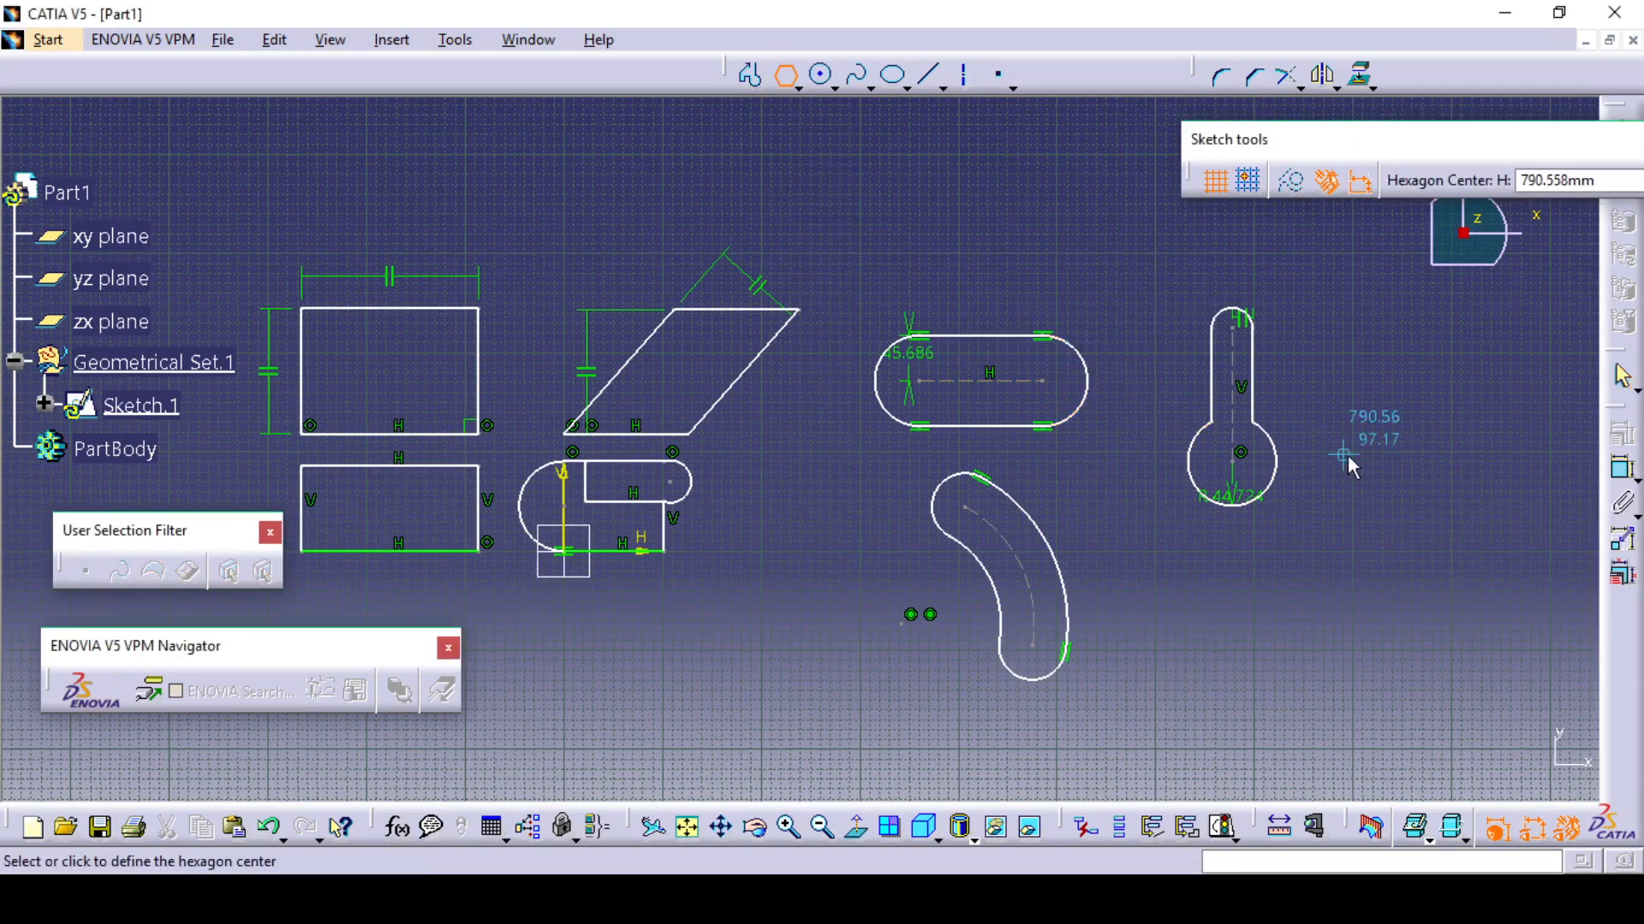
mouse_move(1348, 448)
middle_mouse_down("ctrl")
mouse_move(1165, 397)
mouse_move(1208, 478)
middle_mouse_up("ctrl")
mouse_move(1302, 524)
middle_mouse_down()
mouse_move(1247, 477)
mouse_move(1173, 479)
middle_mouse_up()
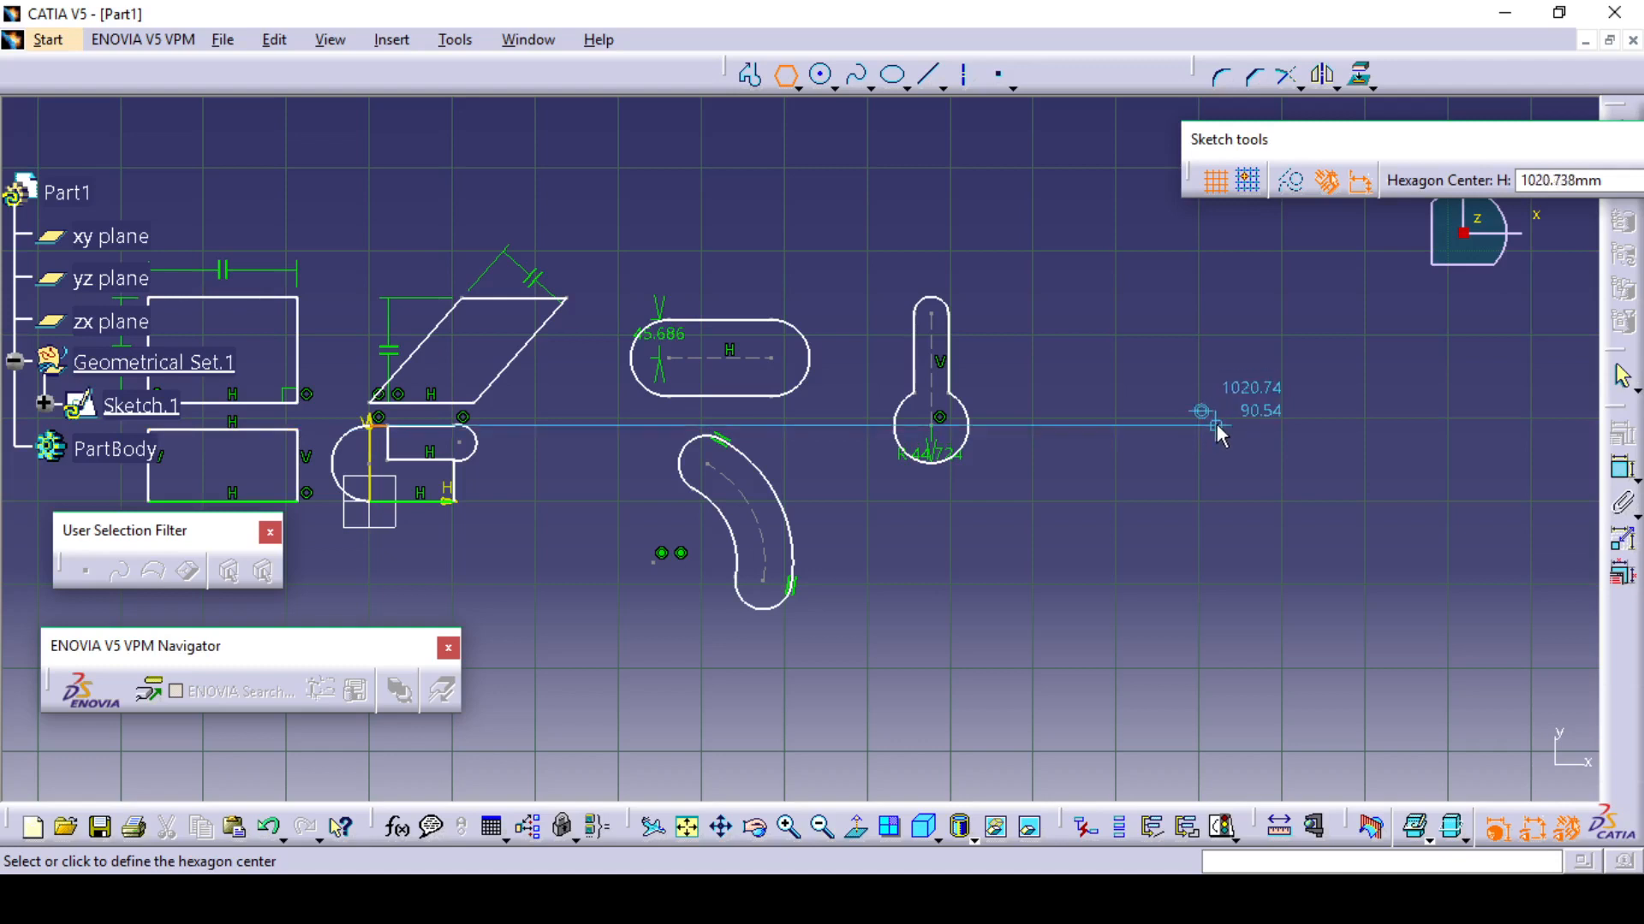
left_click(1215, 416)
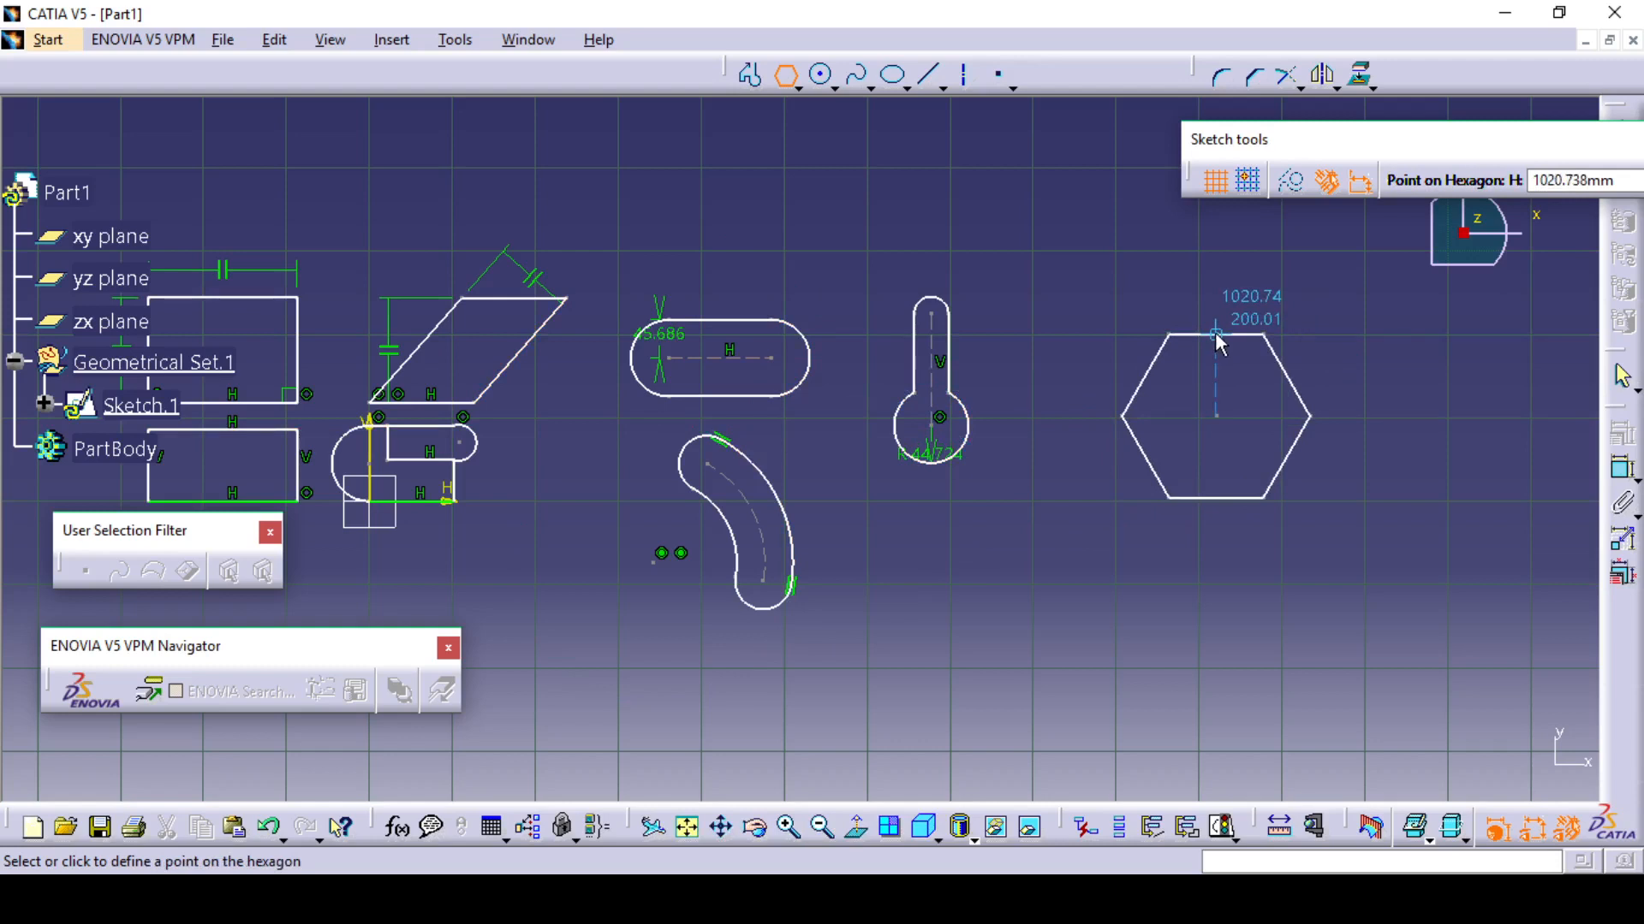
left_click(1258, 436)
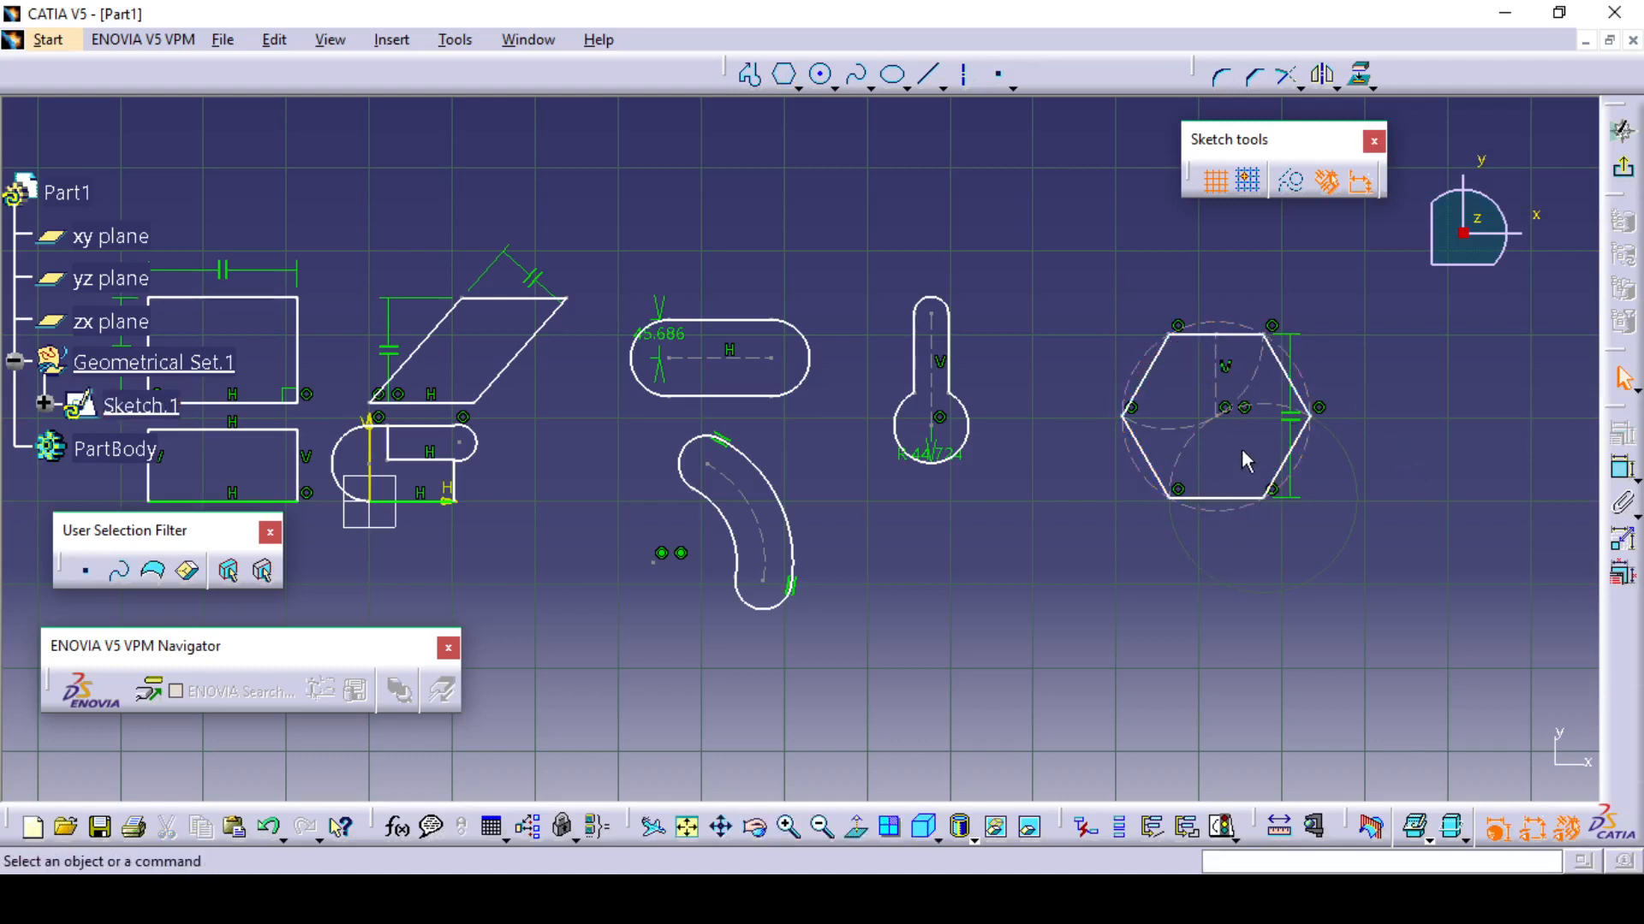
mouse_move(1236, 447)
middle_mouse_down("ctrl")
mouse_move(1222, 456)
mouse_move(1236, 418)
mouse_move(1271, 458)
mouse_move(1214, 487)
middle_mouse_up("ctrl")
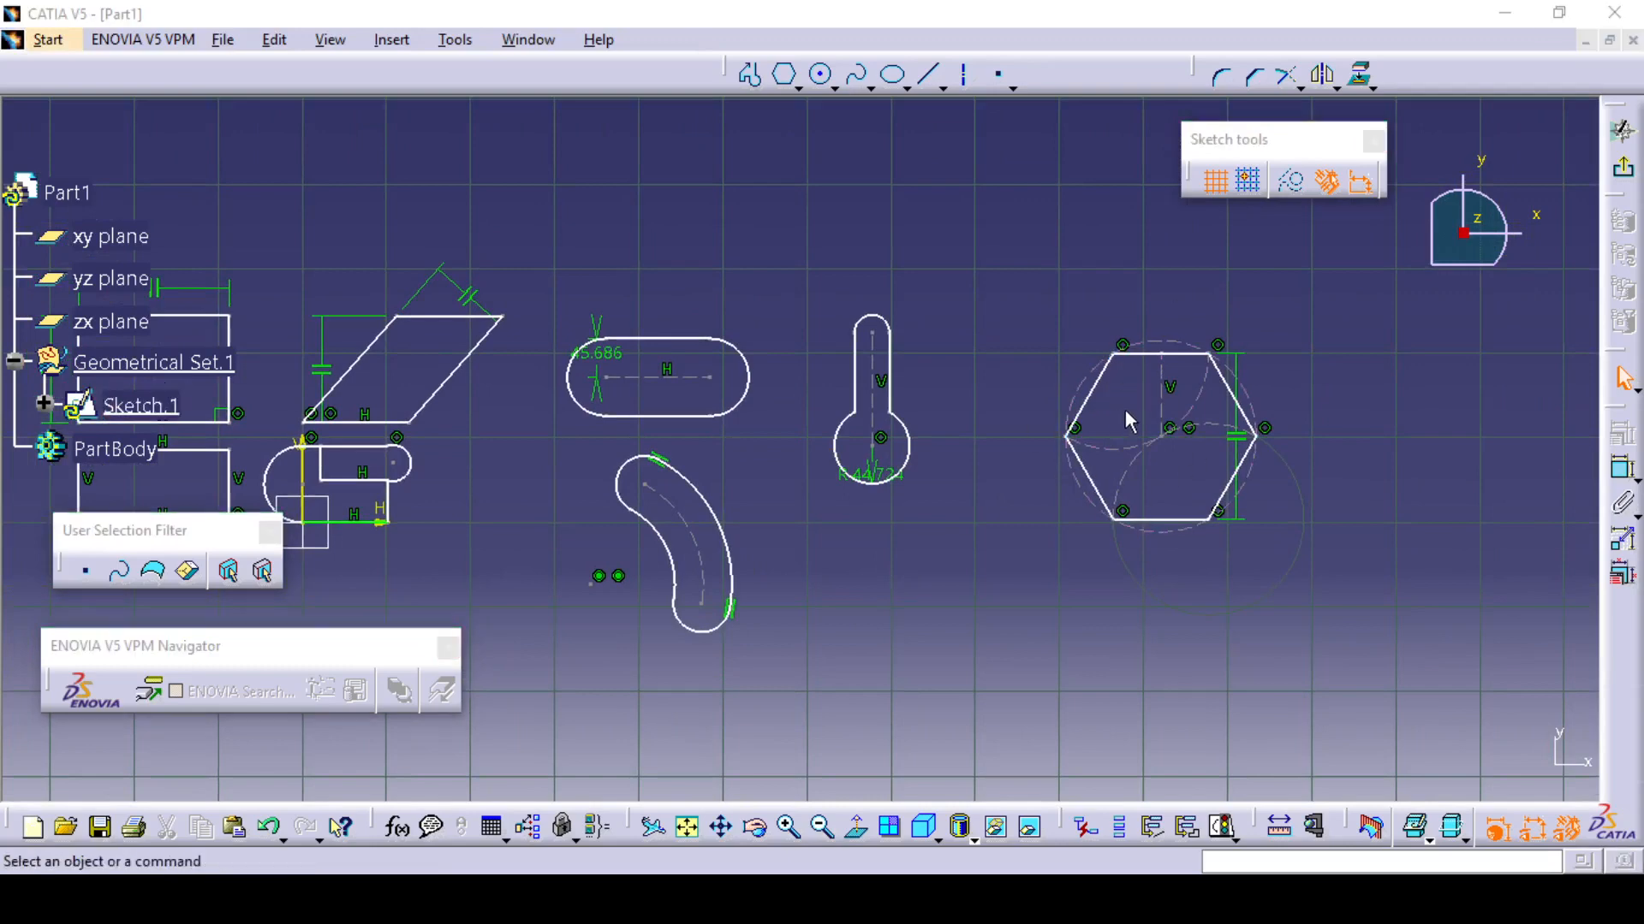
mouse_move(1124, 409)
middle_mouse_down("ctrl")
mouse_move(1157, 459)
mouse_move(1307, 416)
middle_mouse_up("ctrl")
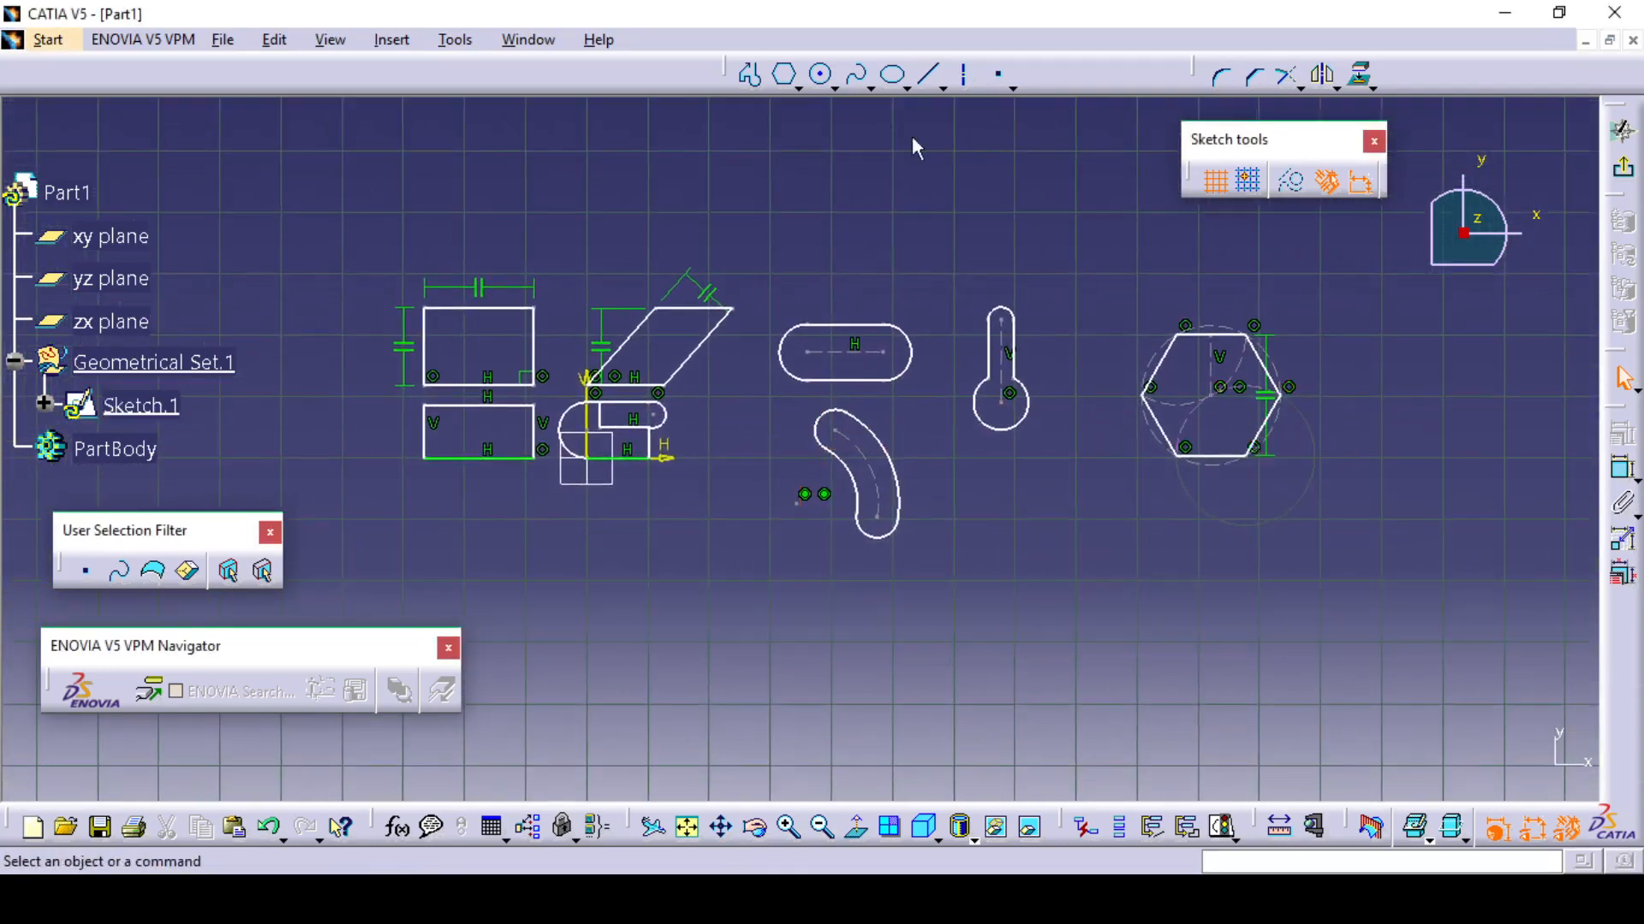
Draw a centered rectangle with horizontal and vertical sides in the free area below and between the keyhole and the hexagon
left_click(798, 84)
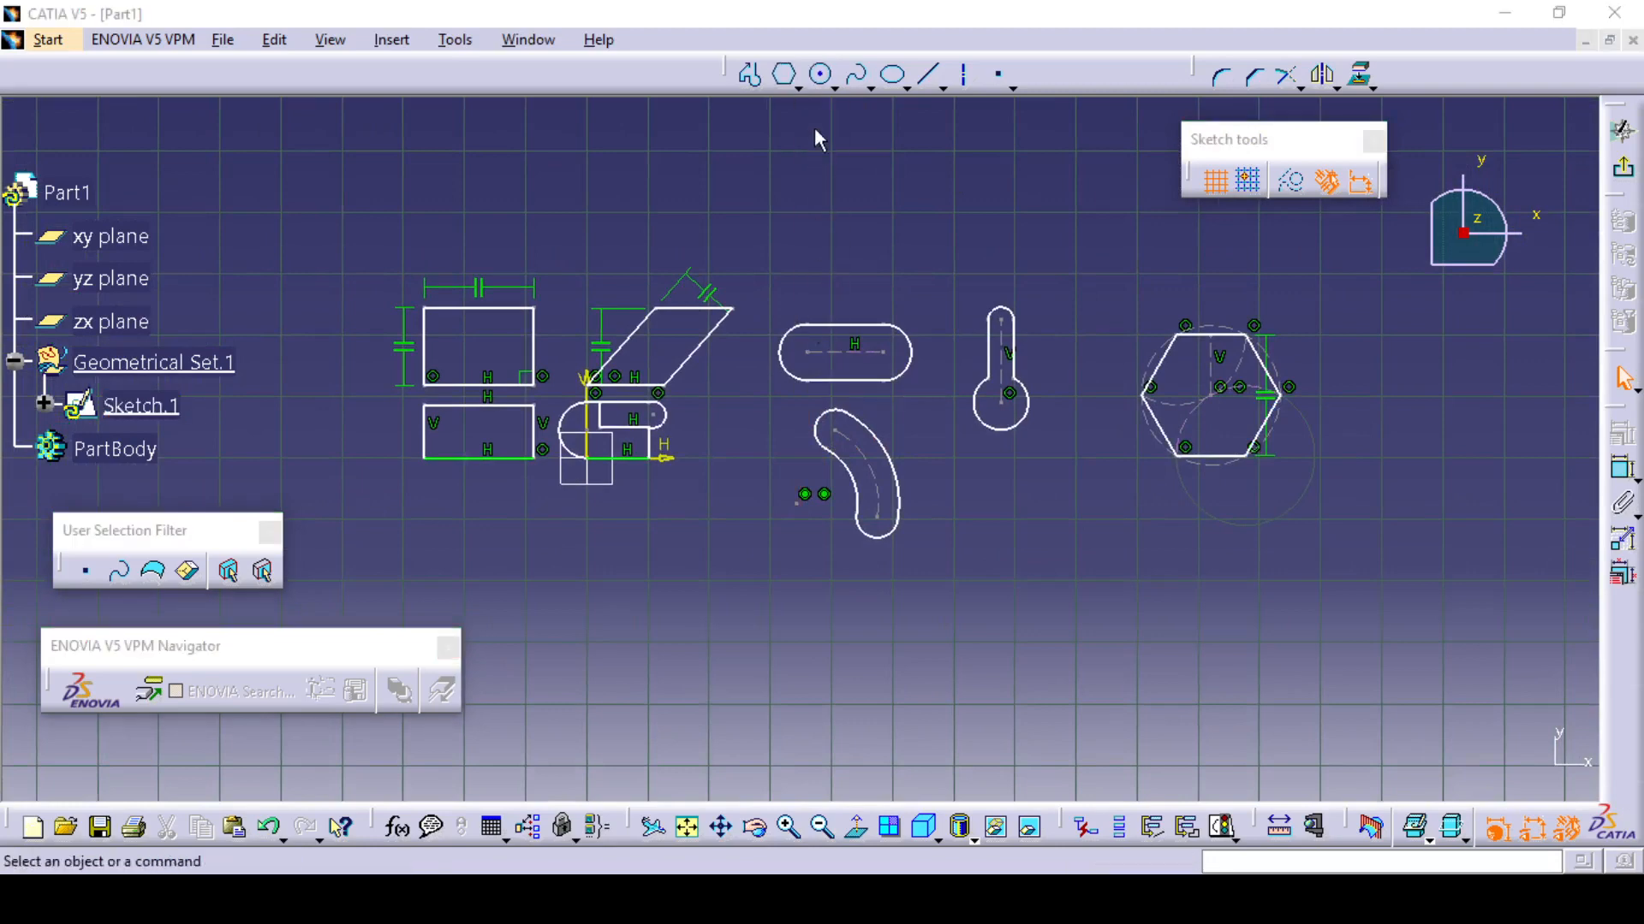
left_click(797, 84)
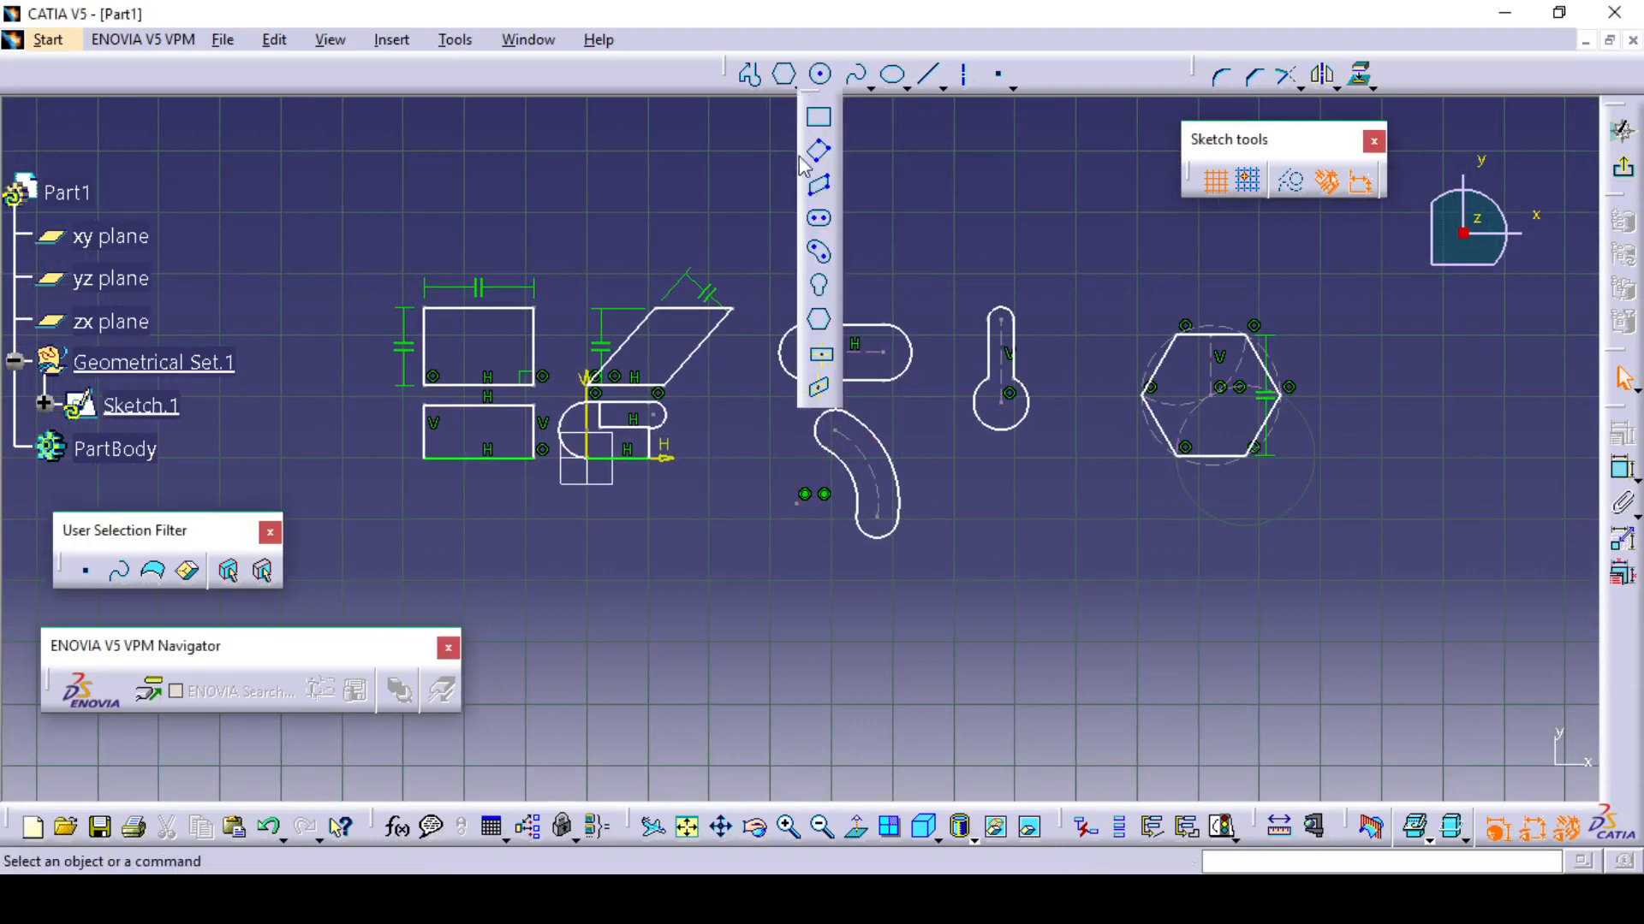
left_click(820, 357)
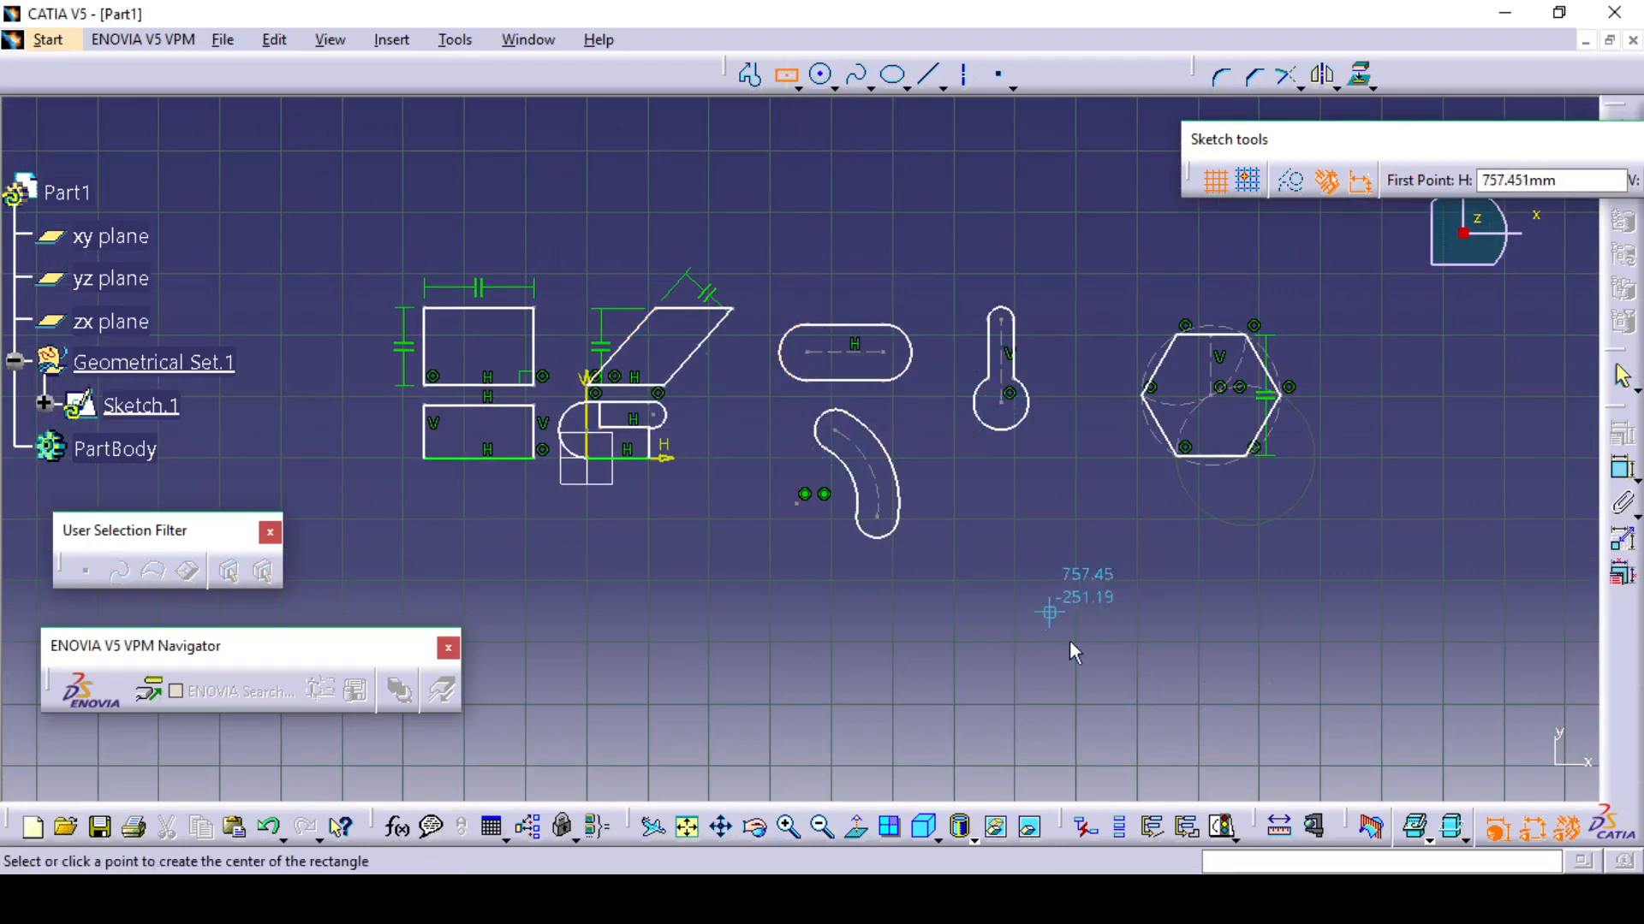
left_click(1077, 559)
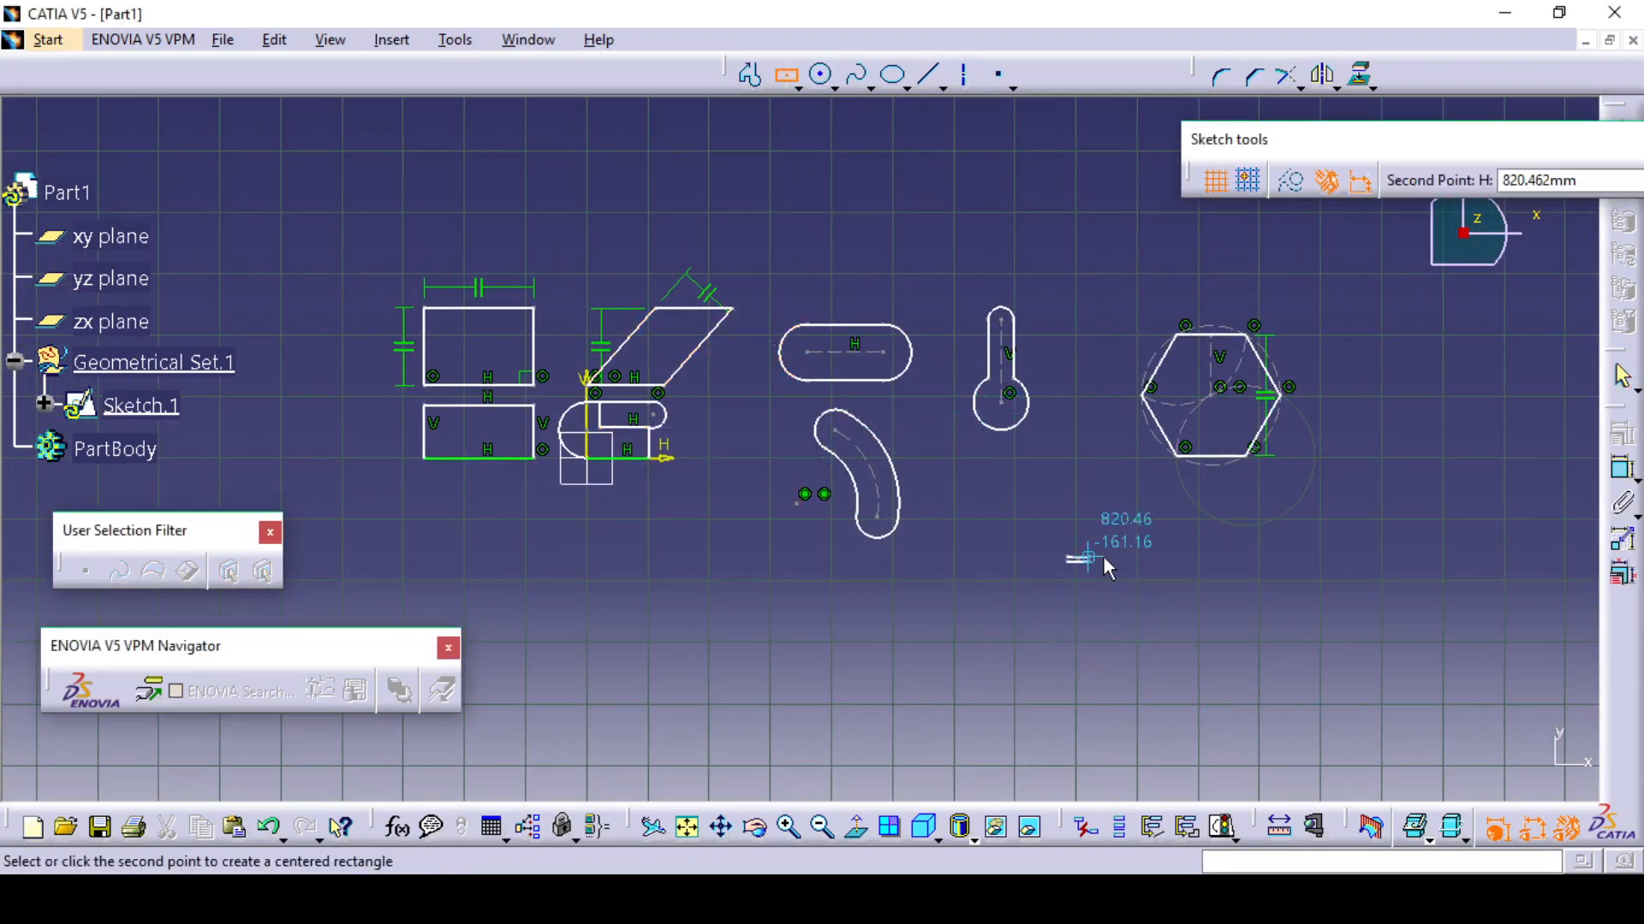
left_click(1178, 492)
middle_click_drag(1265, 598, 1308, 602)
left_click(834, 88)
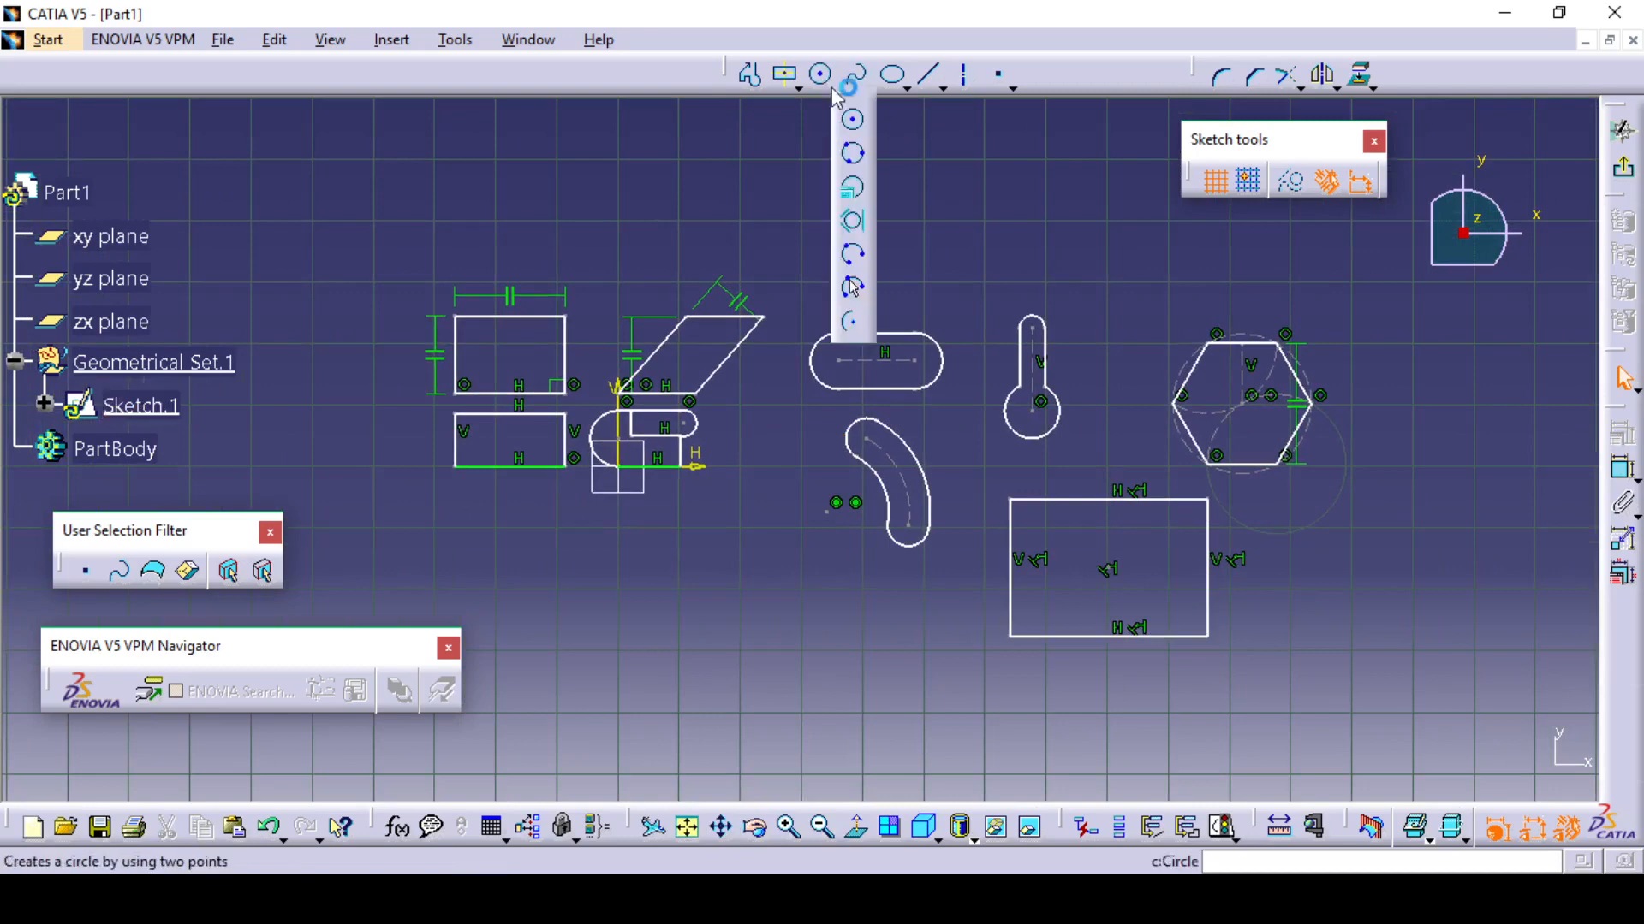
left_click(796, 87)
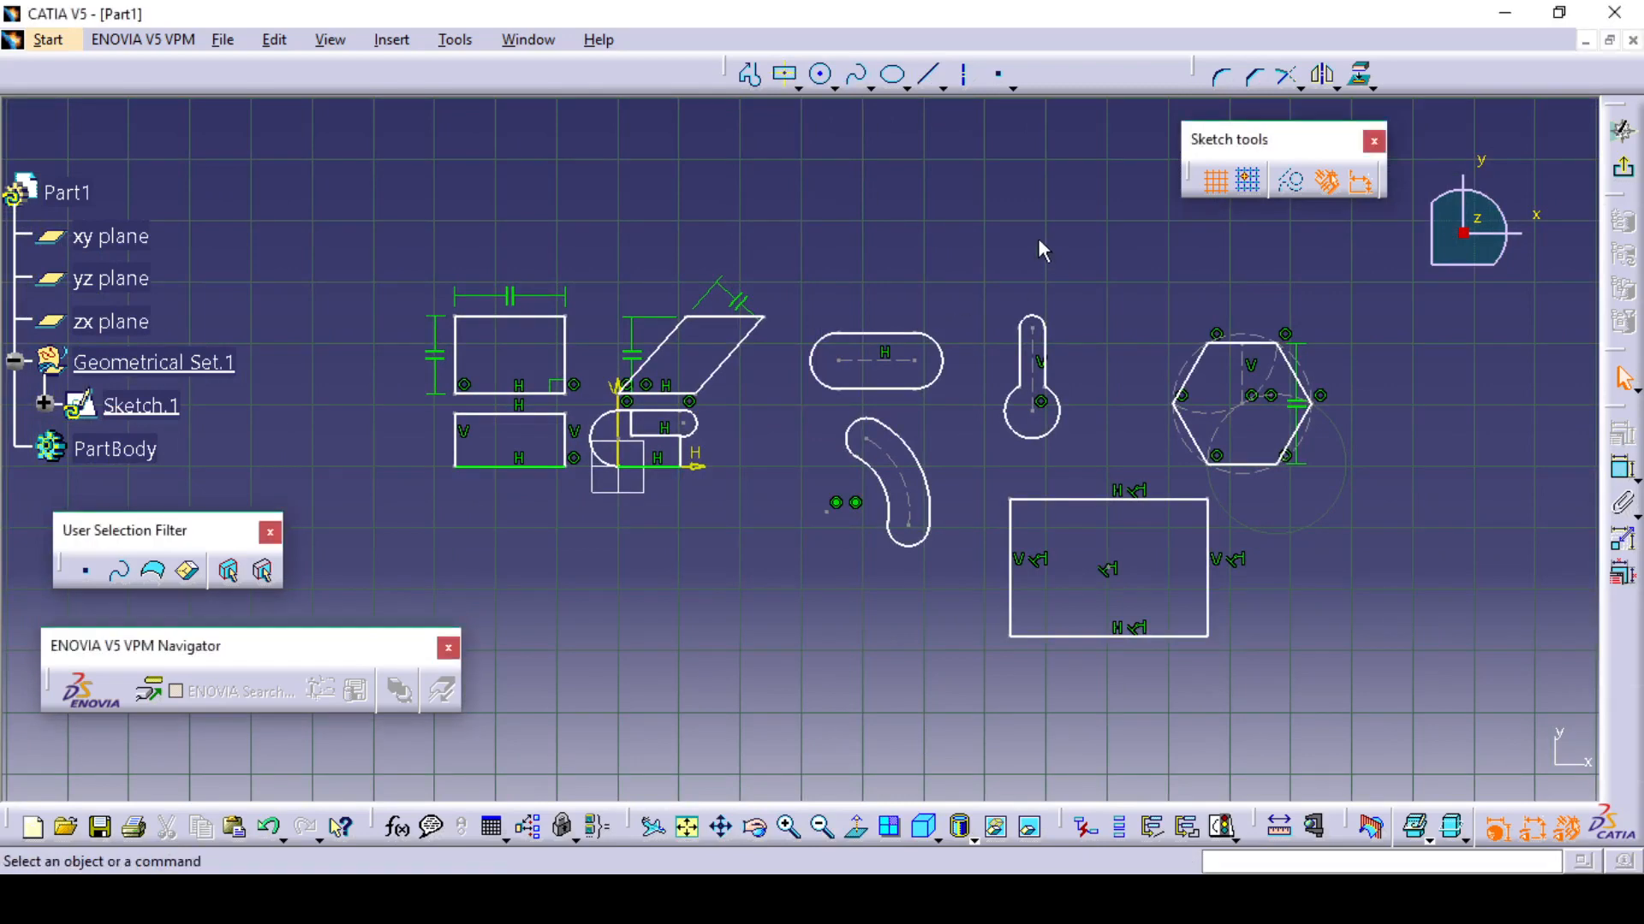
middle_click_drag(1031, 238, 992, 265)
type("p")
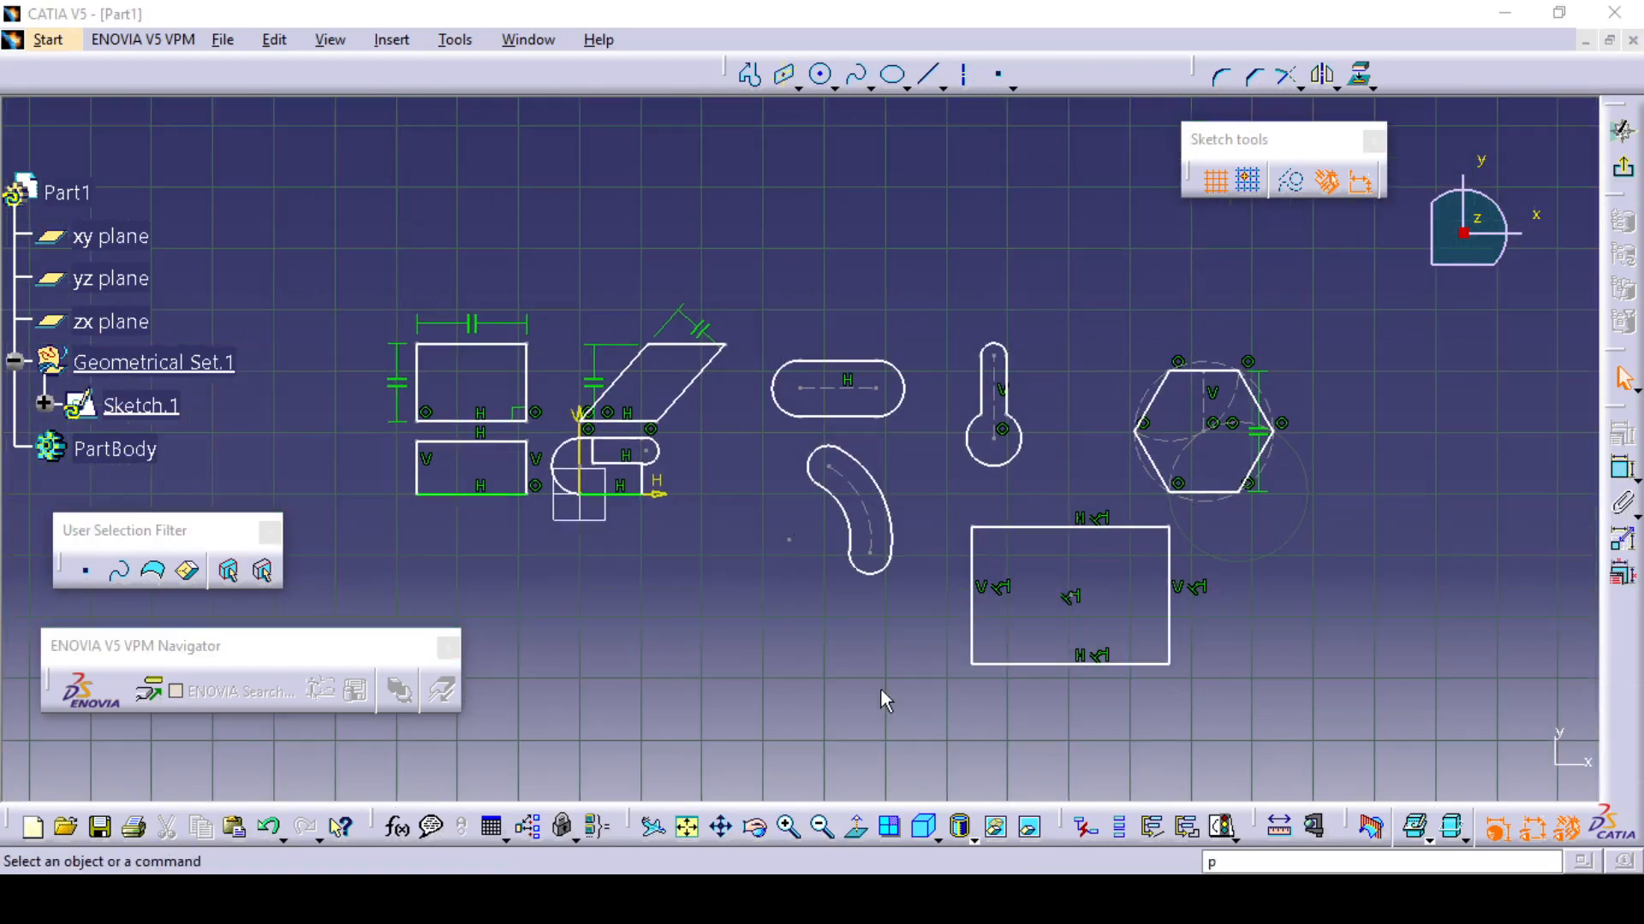
Draw a centered parallelogram using the centered rectangle's bottom and left edges as reference lines, centred on their shared corner
left_click(798, 86)
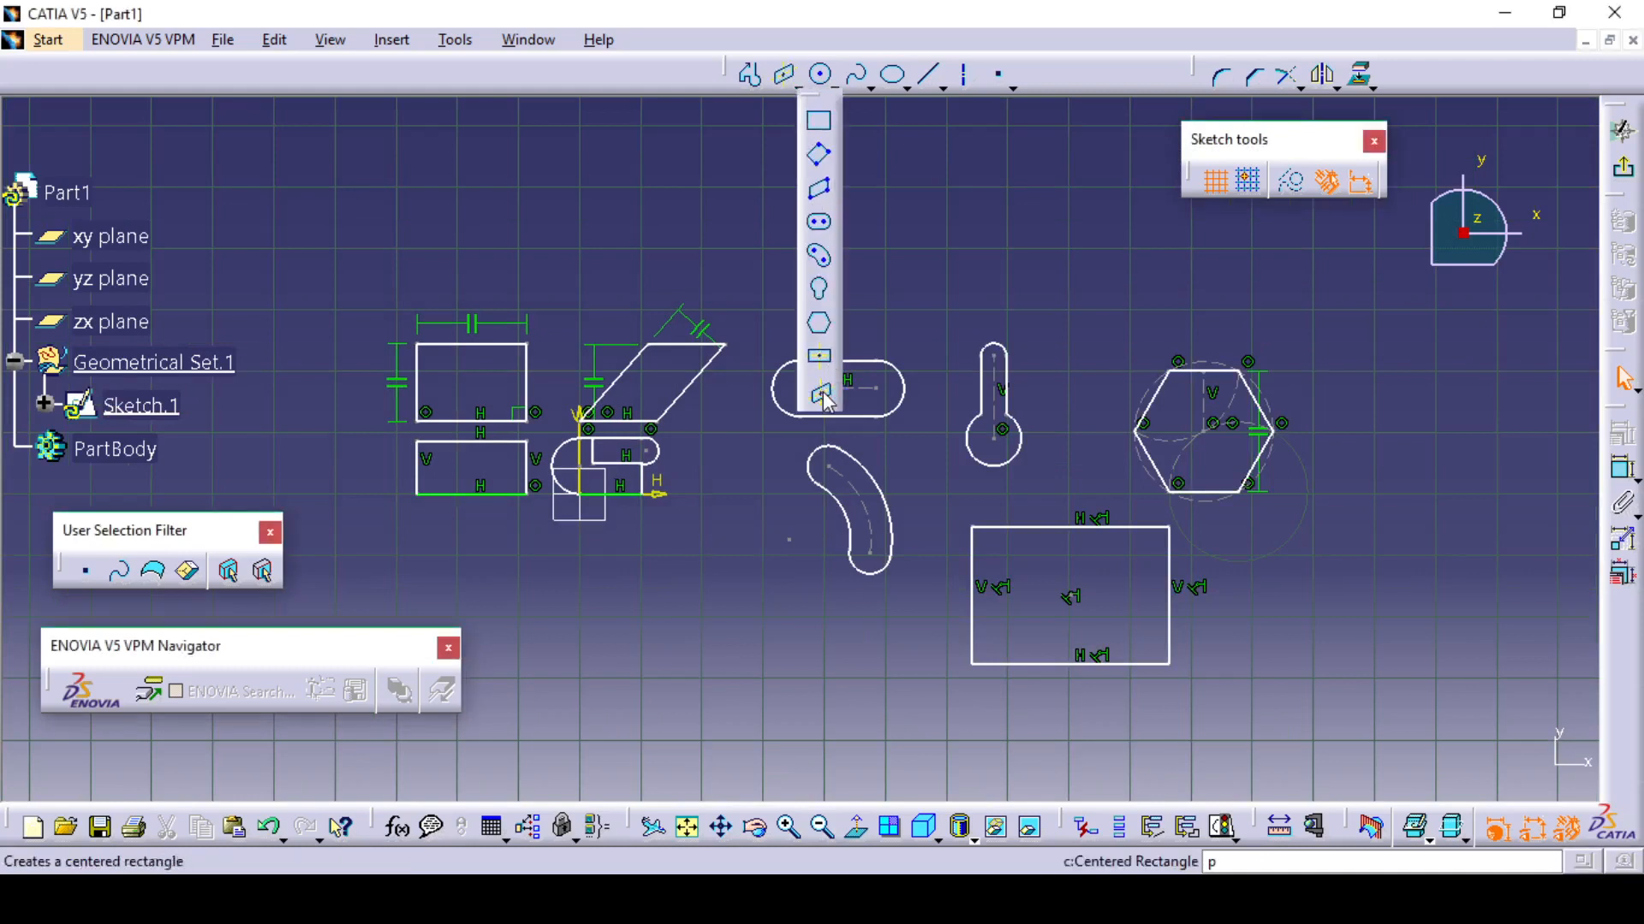
left_click(797, 85)
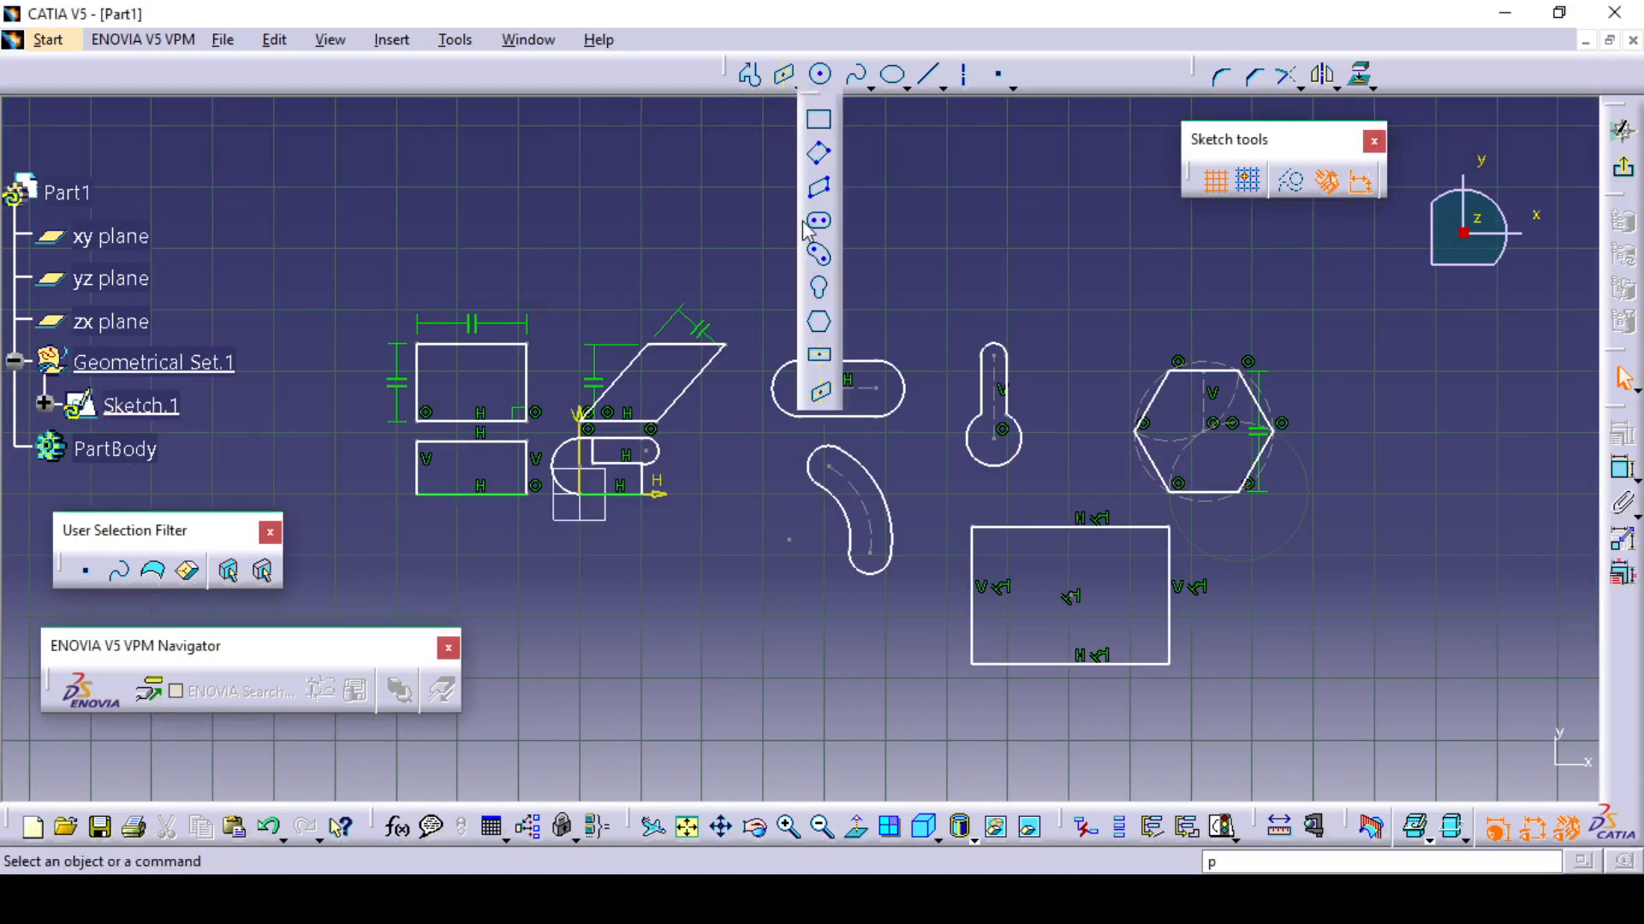
left_click(818, 389)
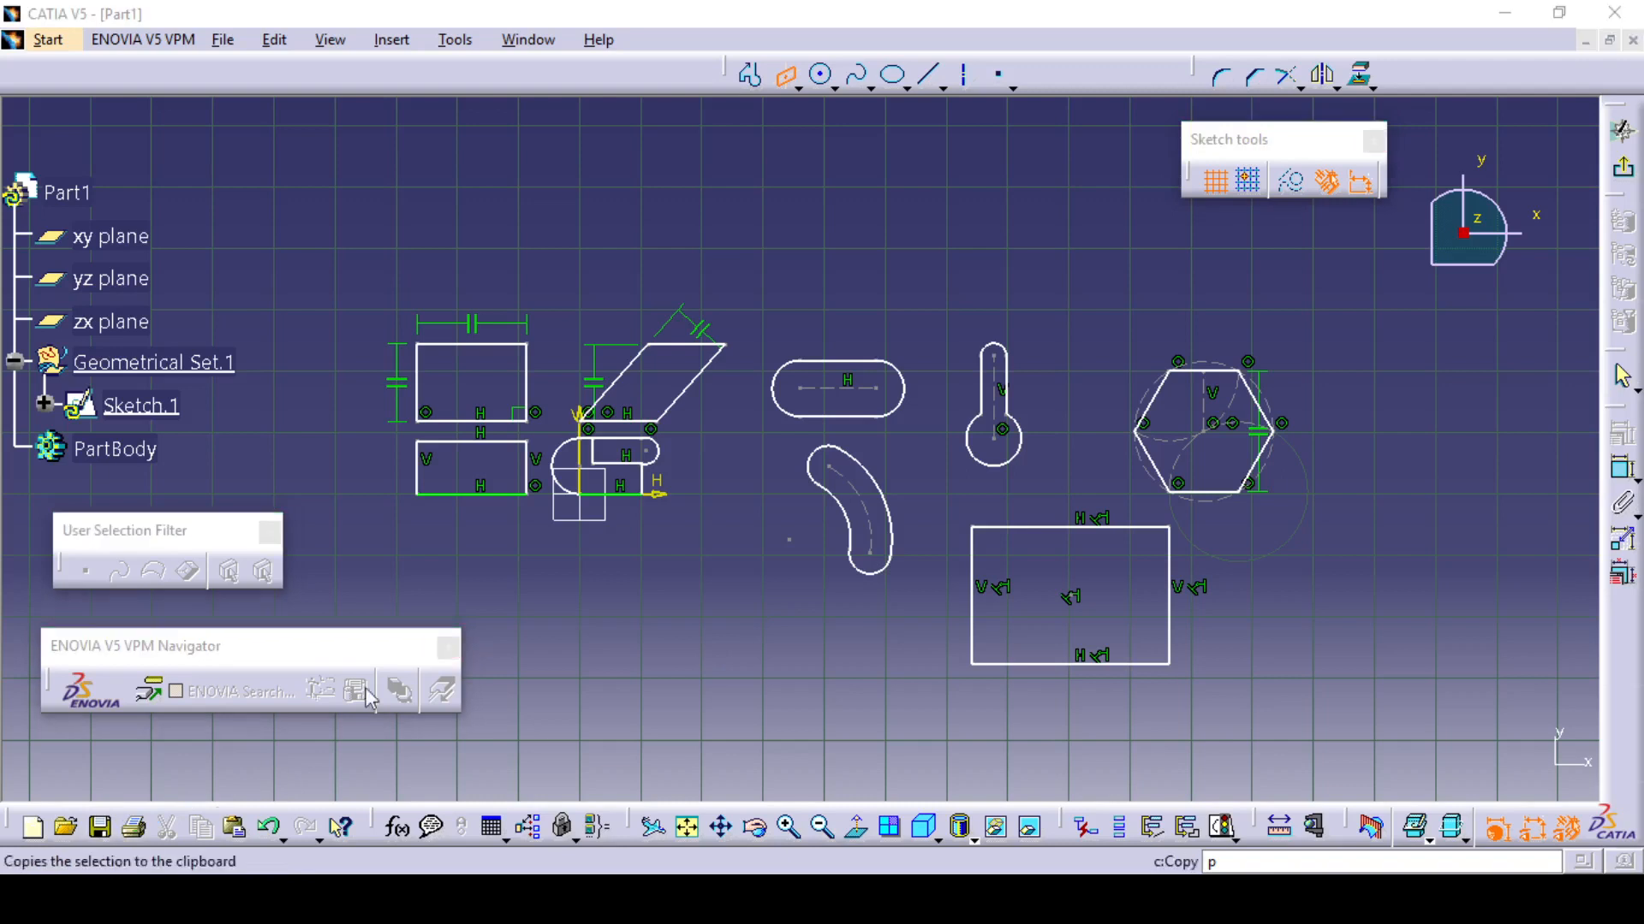
left_click(796, 86)
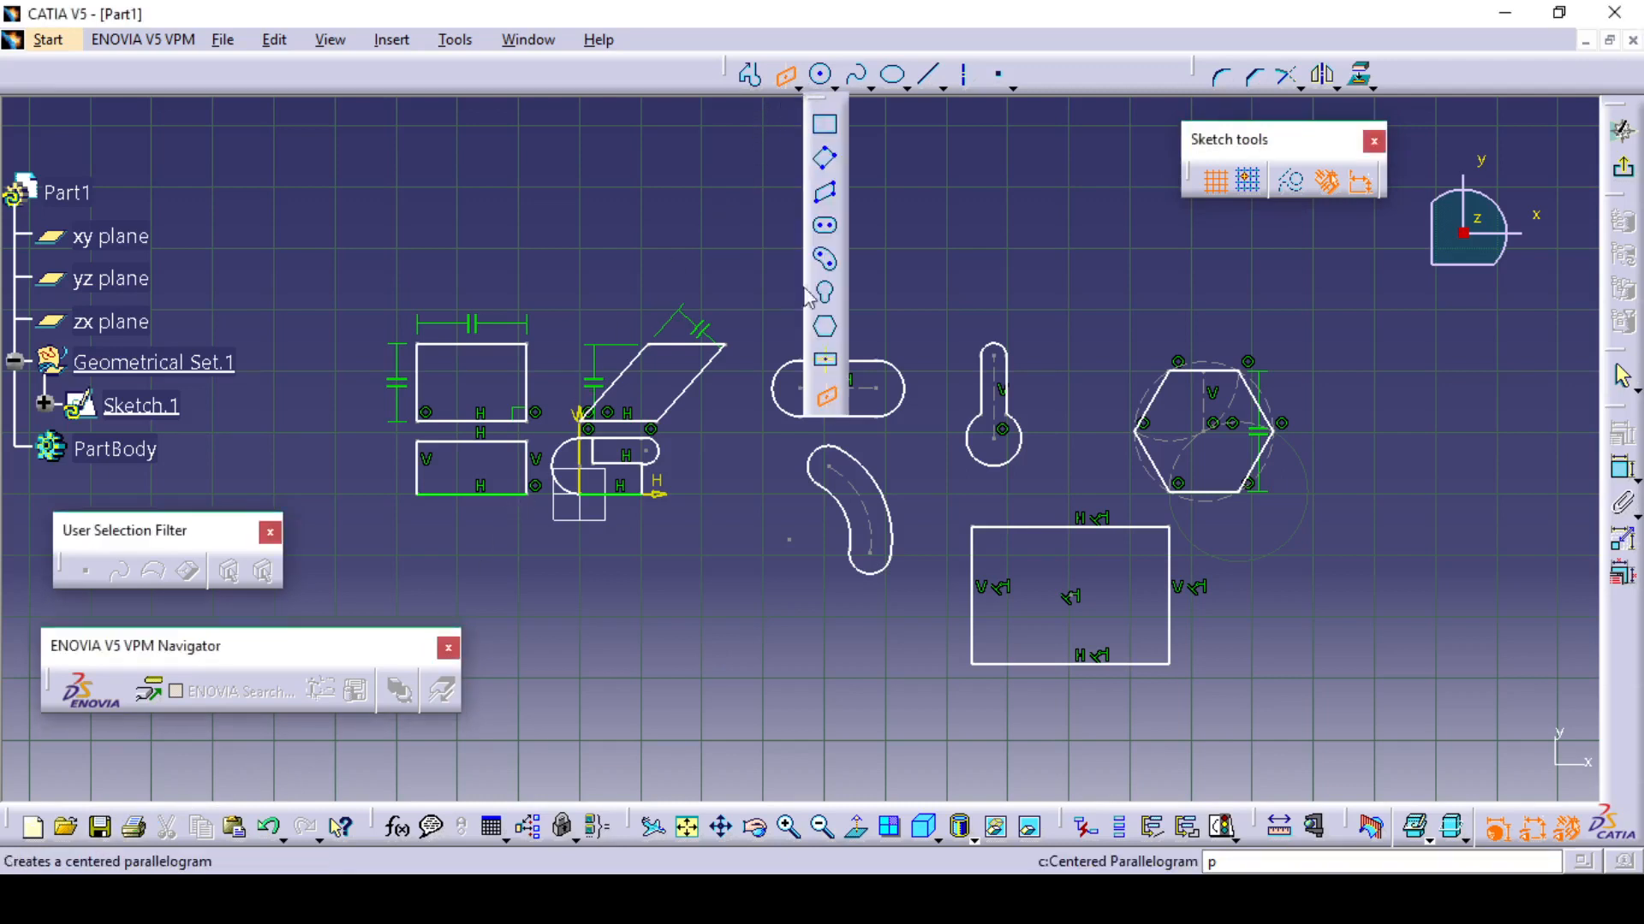
left_click(827, 399)
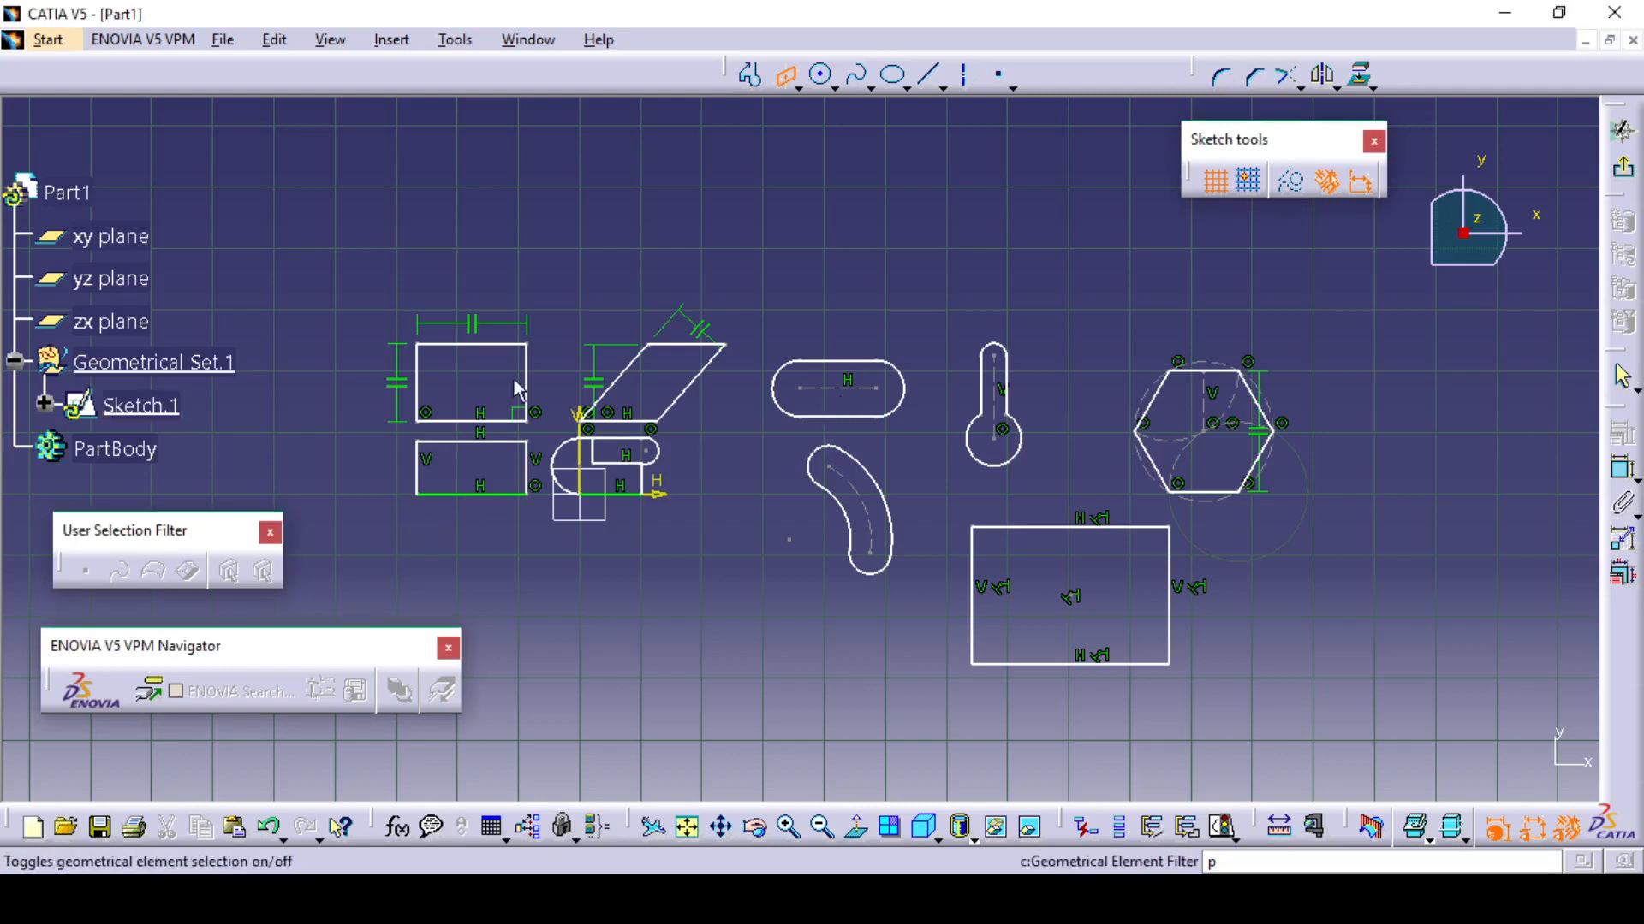
left_click(796, 83)
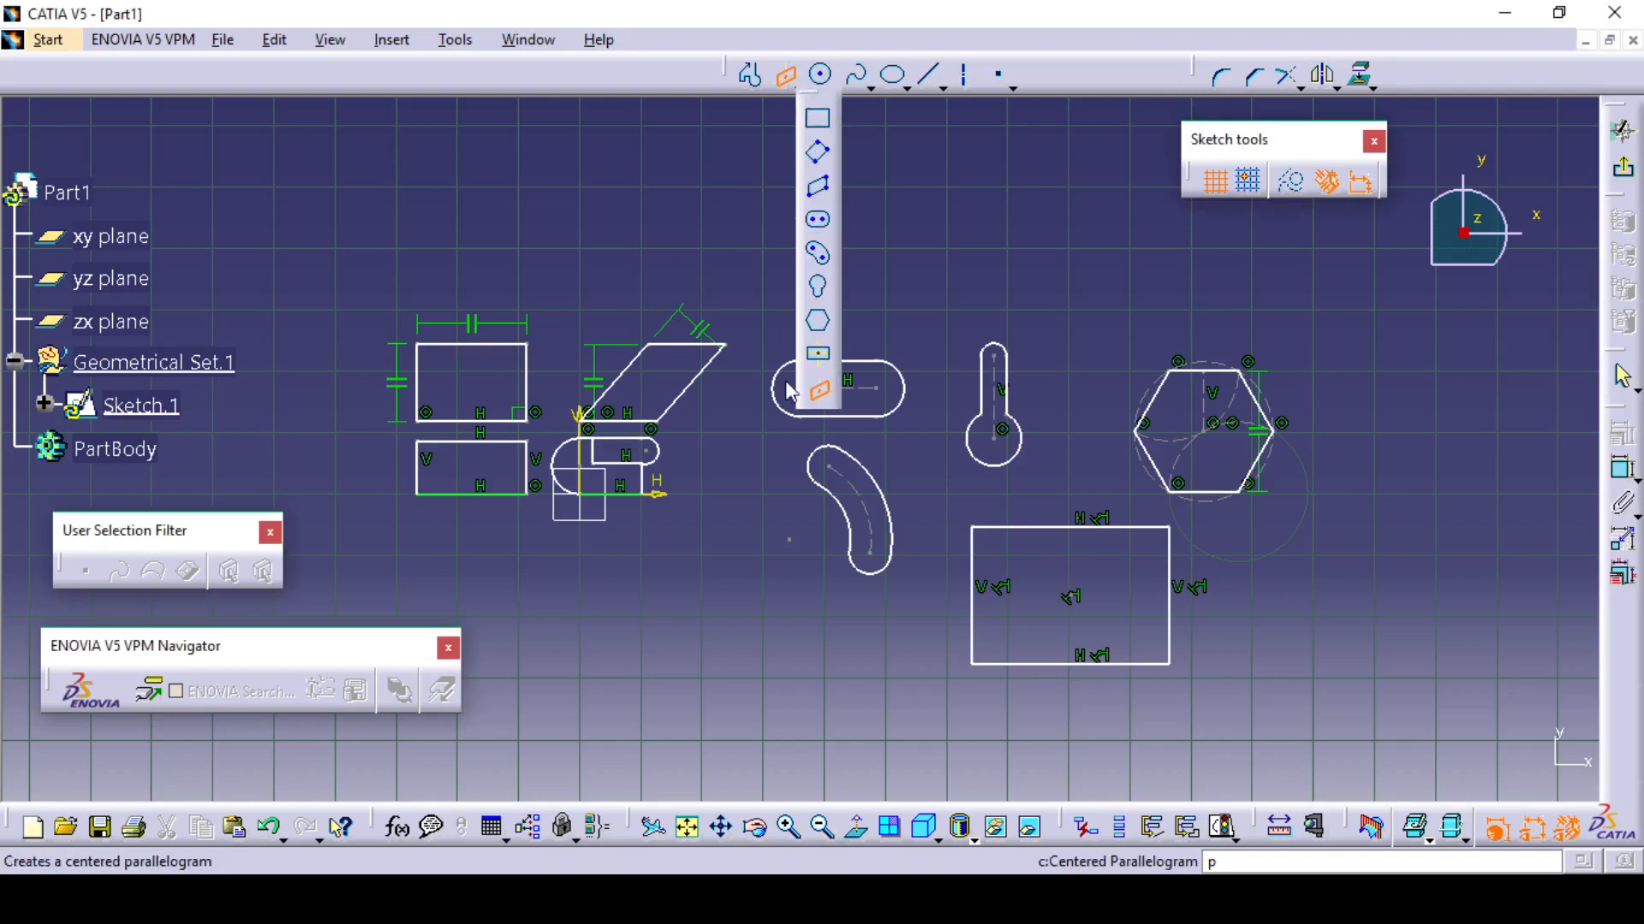
left_click(827, 397)
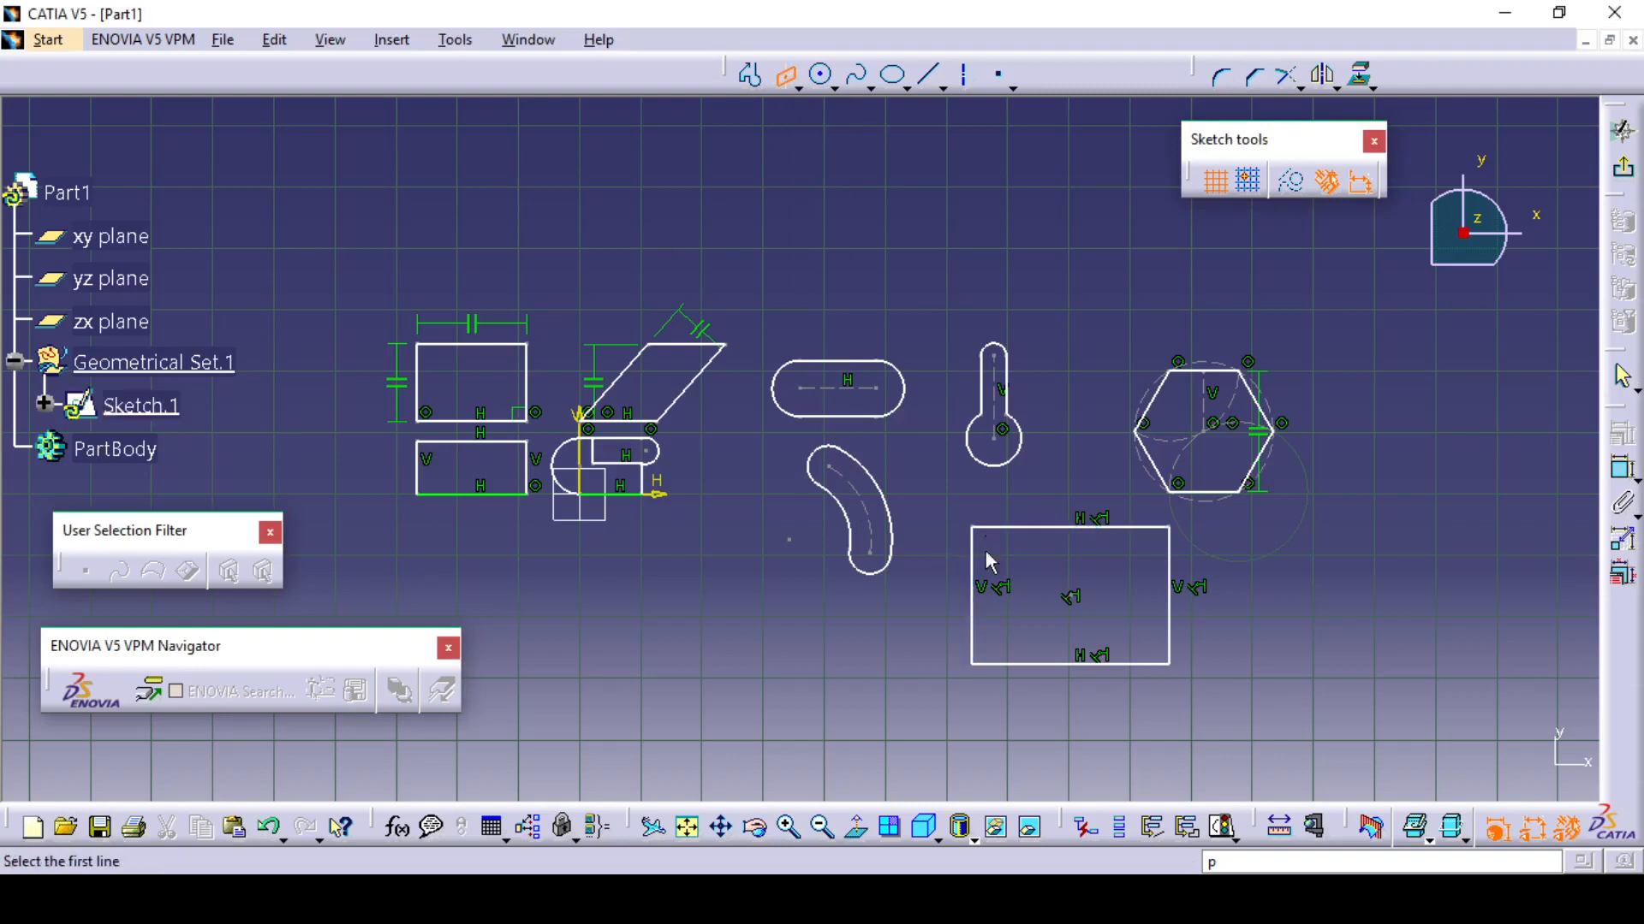
left_click(1002, 664)
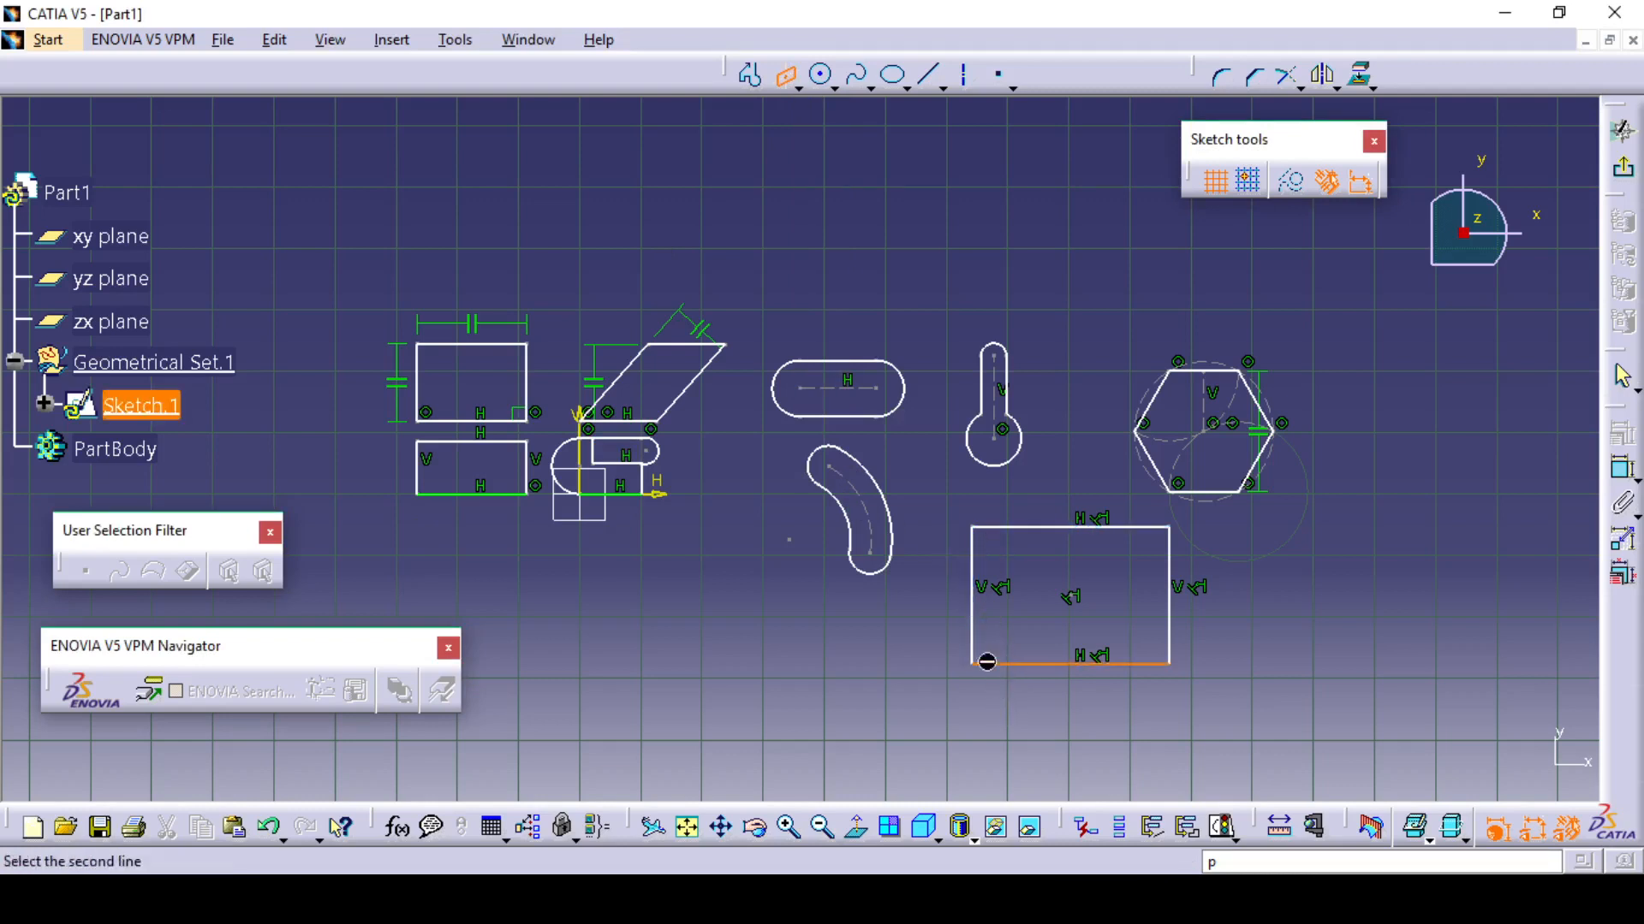
left_click(975, 638)
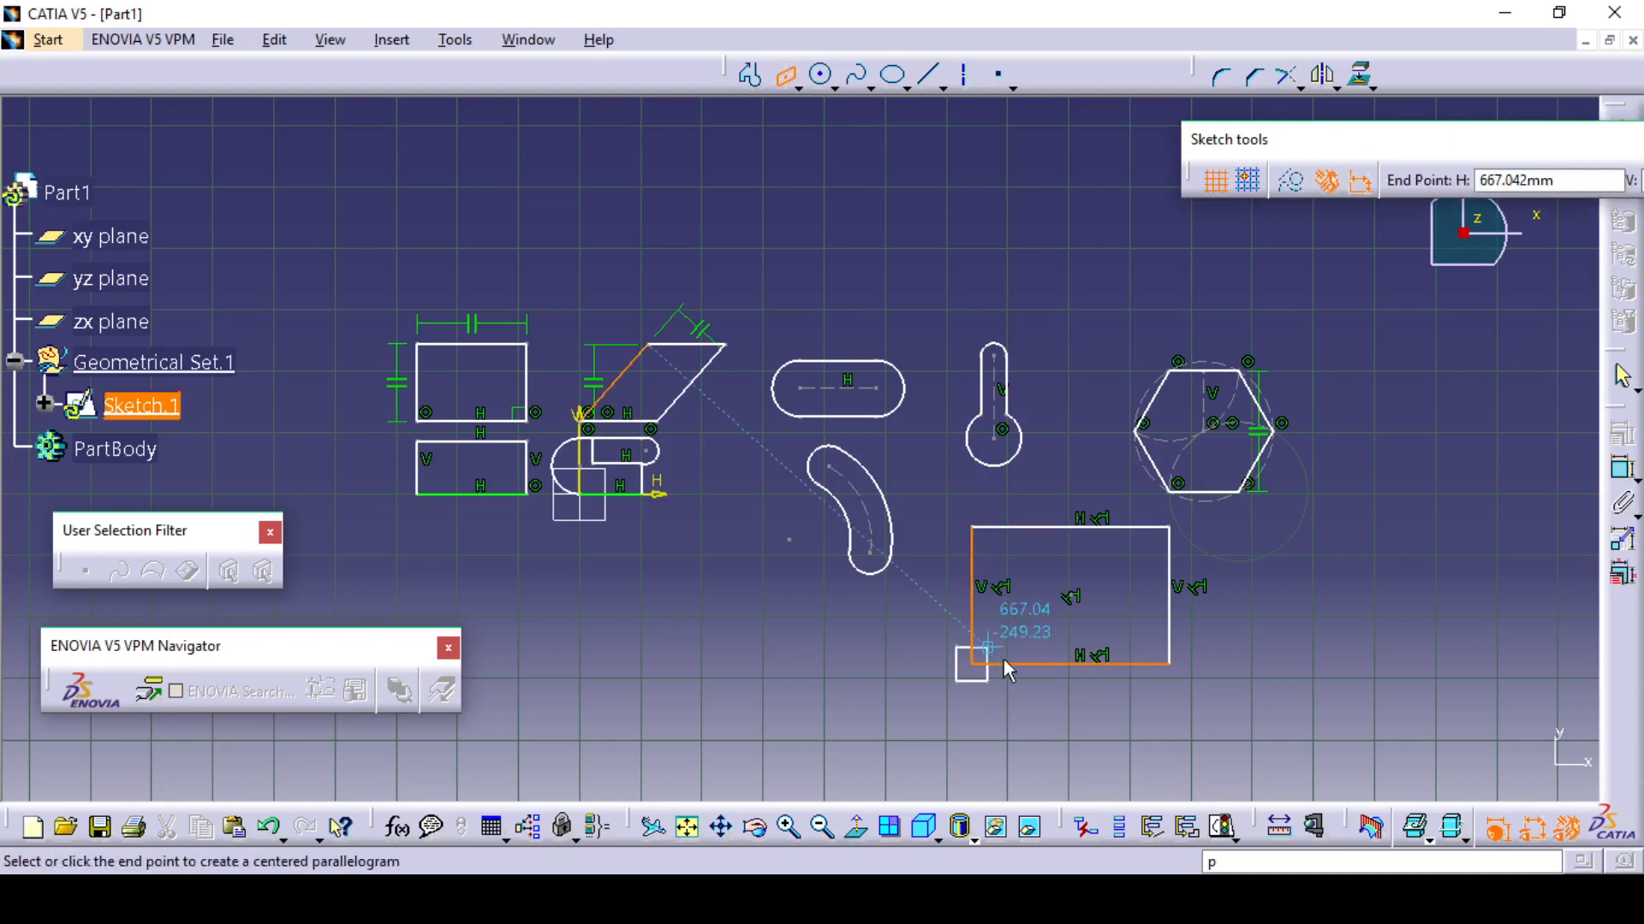
left_click(1048, 725)
middle_click_drag(1186, 737, 1156, 646)
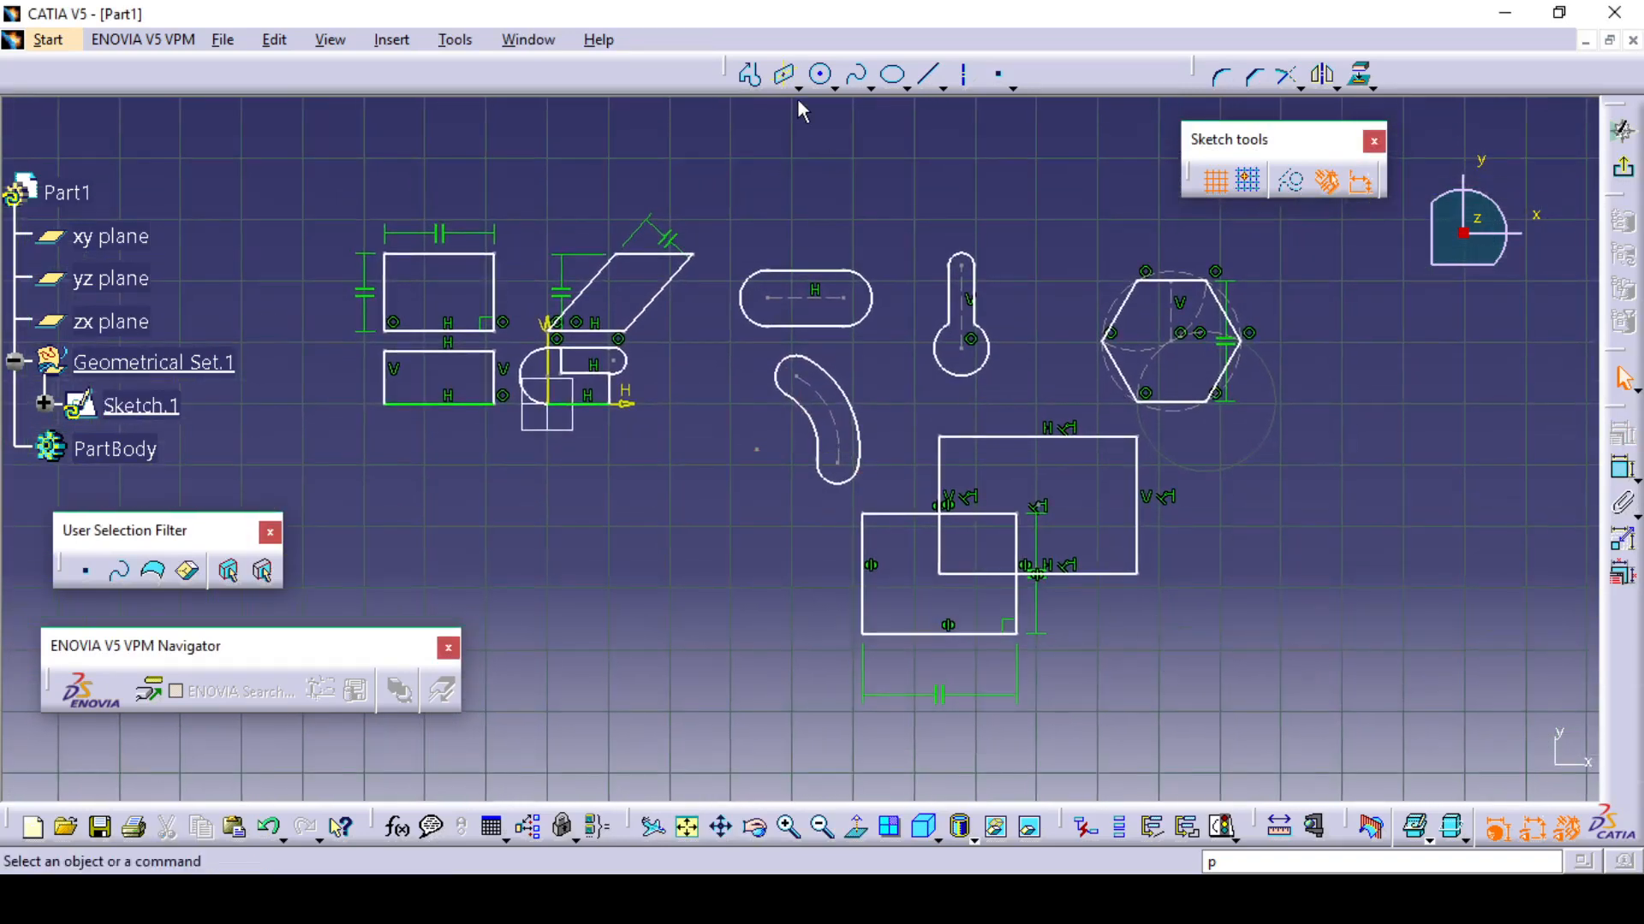
Draw a circle by centre and radius point below the origin profile, tangent to the outer arc of the curved elongated hole
left_click(798, 88)
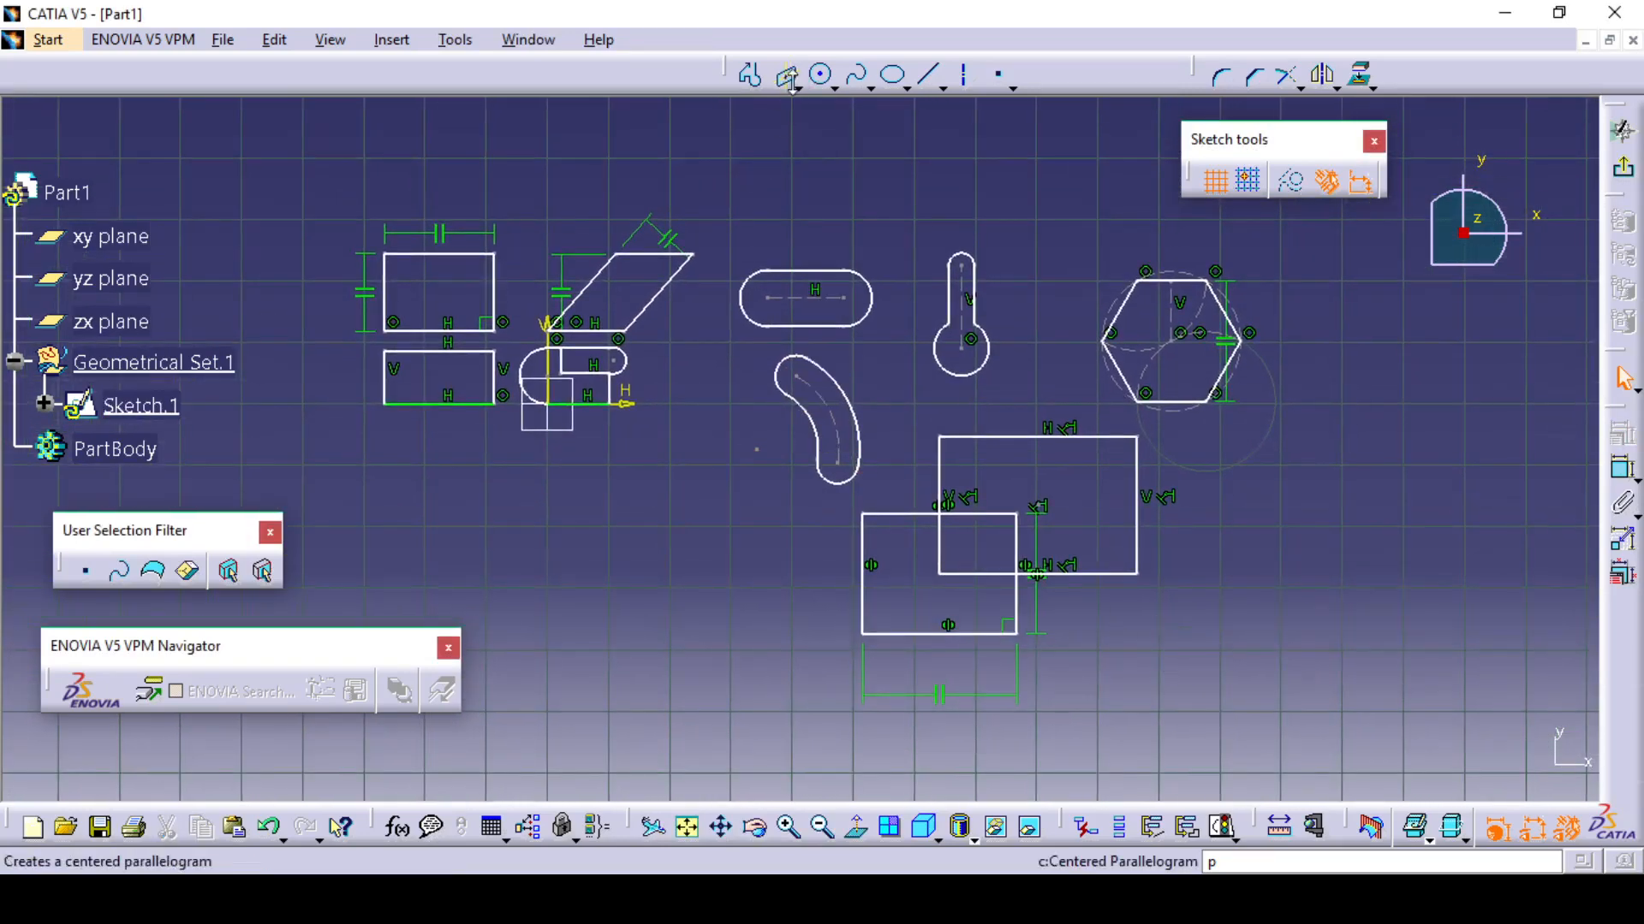
left_click(835, 87)
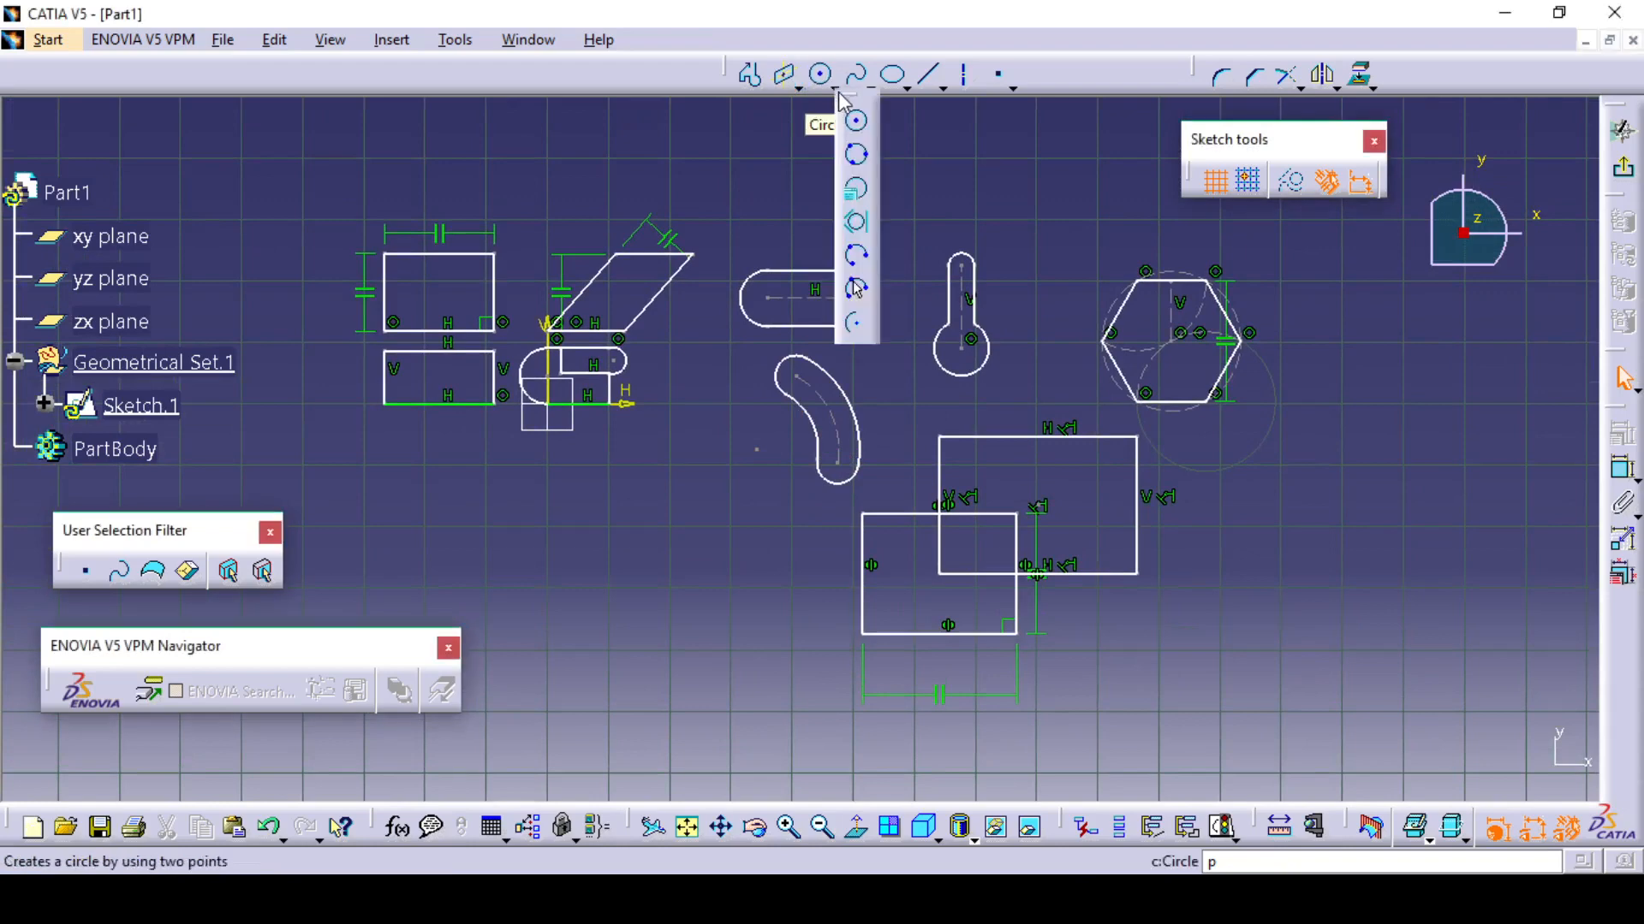
left_click(821, 79)
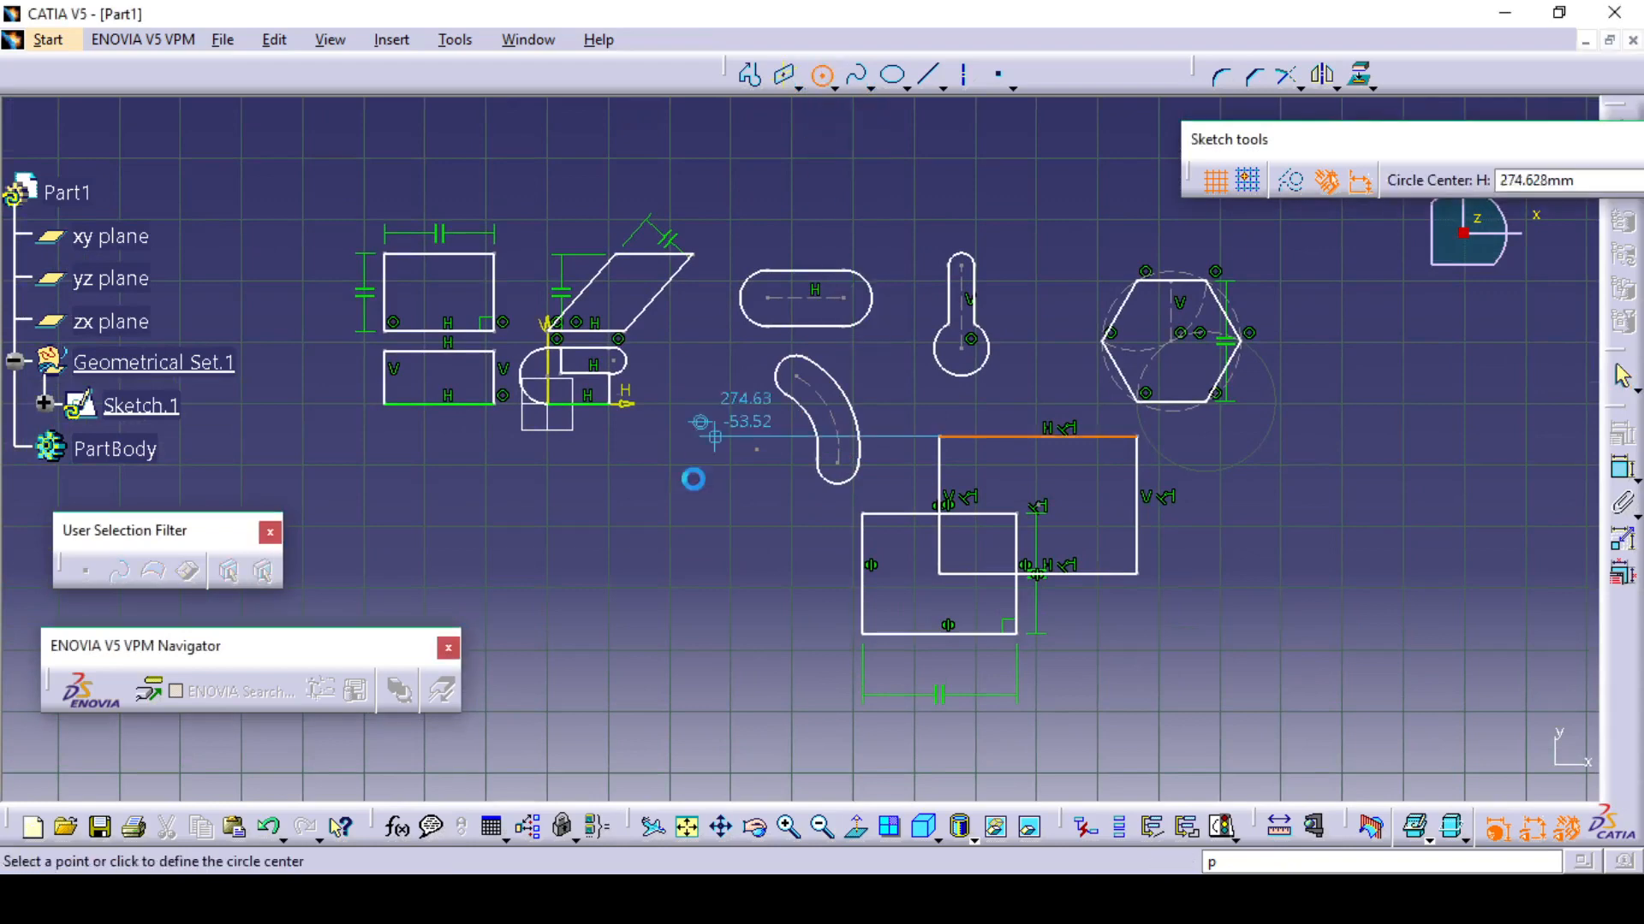
left_click(616, 592)
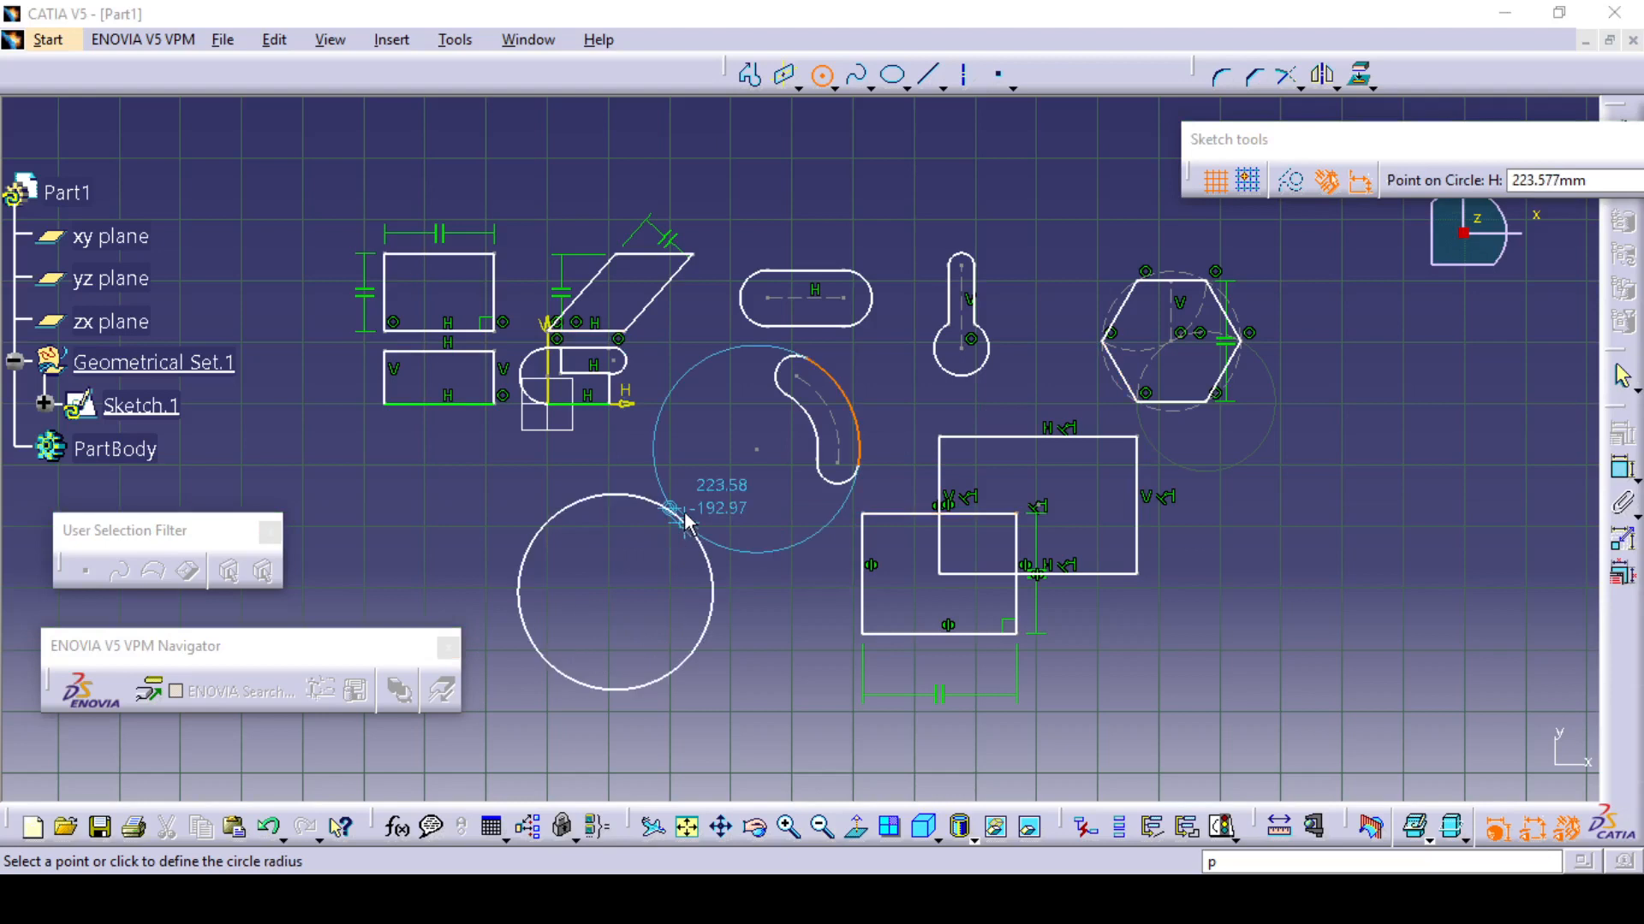
left_click(638, 499)
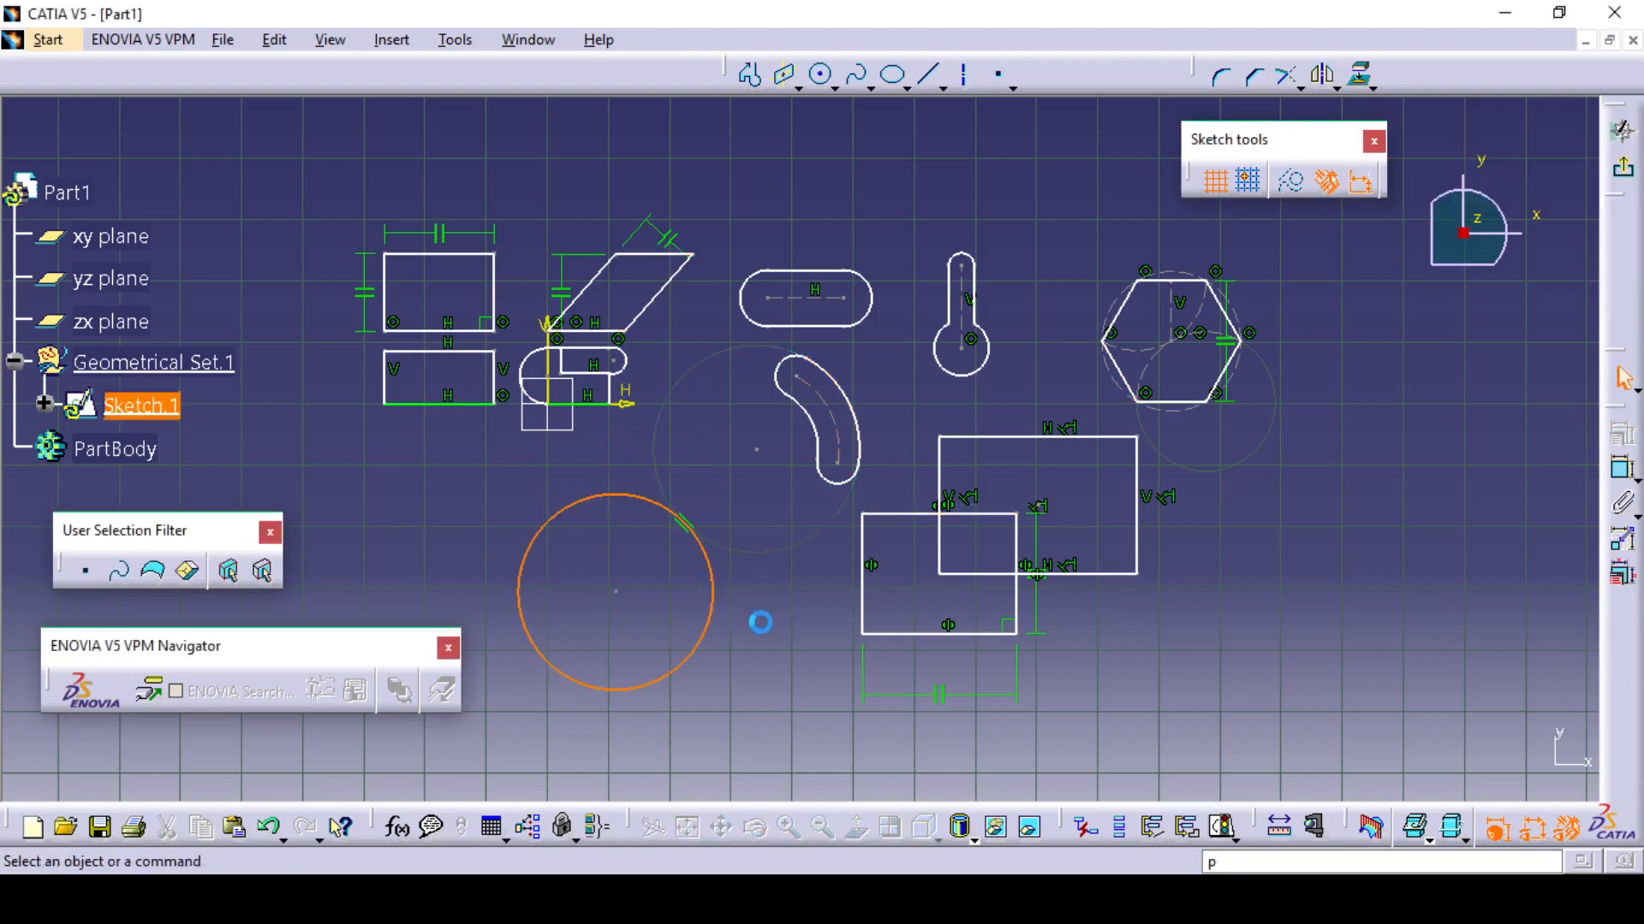
middle_click_drag(752, 634, 772, 591)
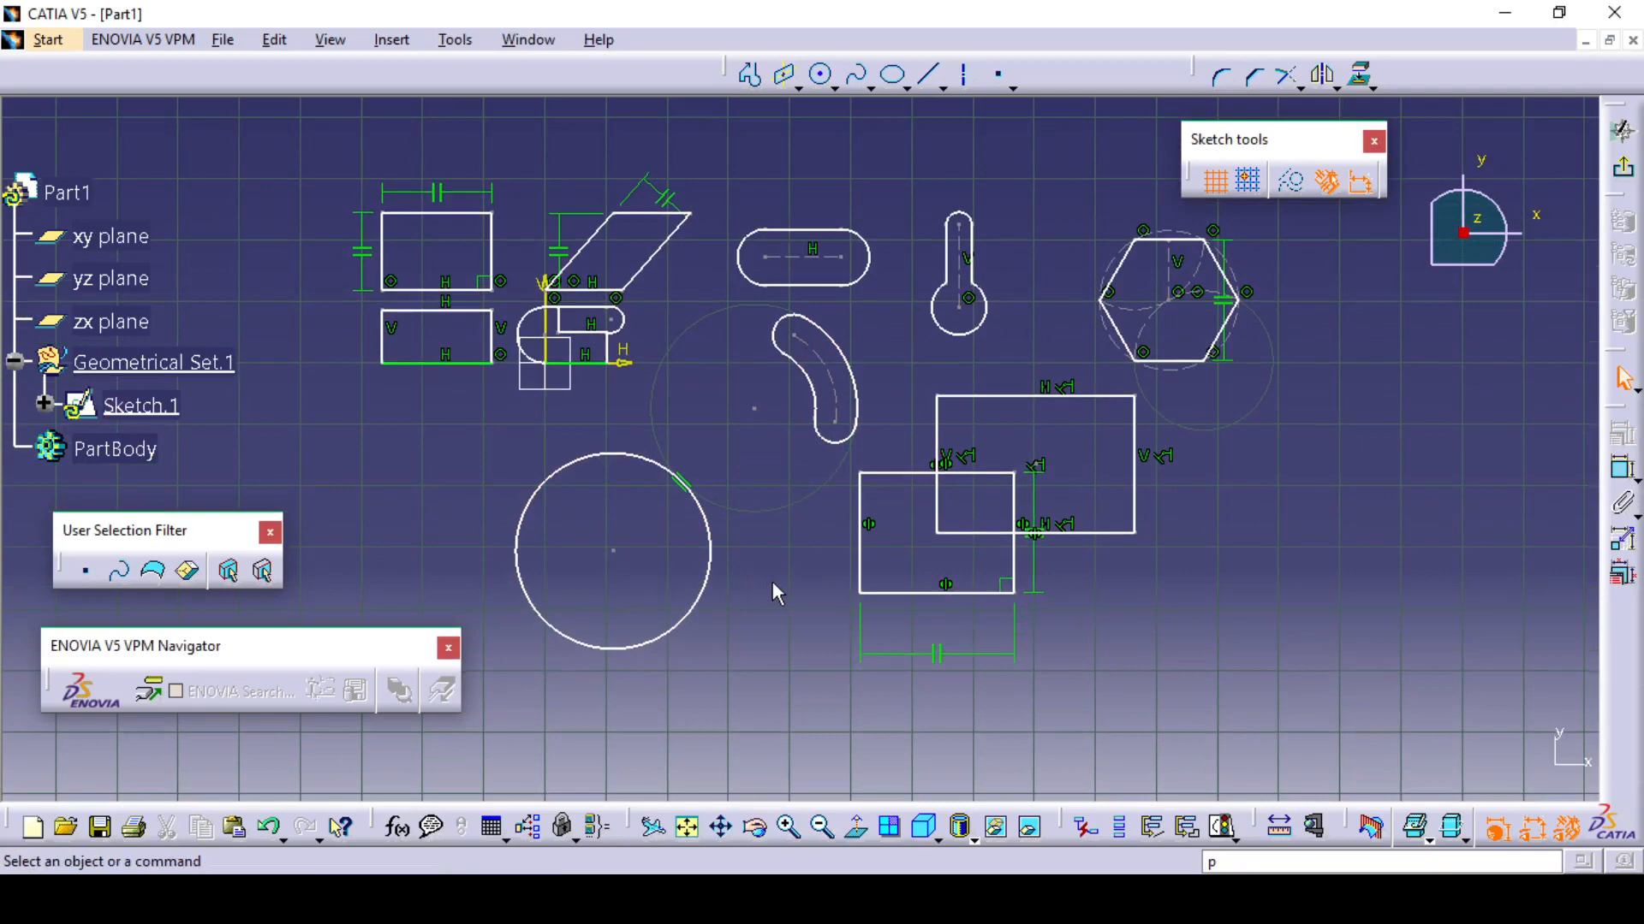
Draw a three-point circle to the right of the centered rectangle, with its second point at about H 1712 mm, V -153 mm
left_click(834, 89)
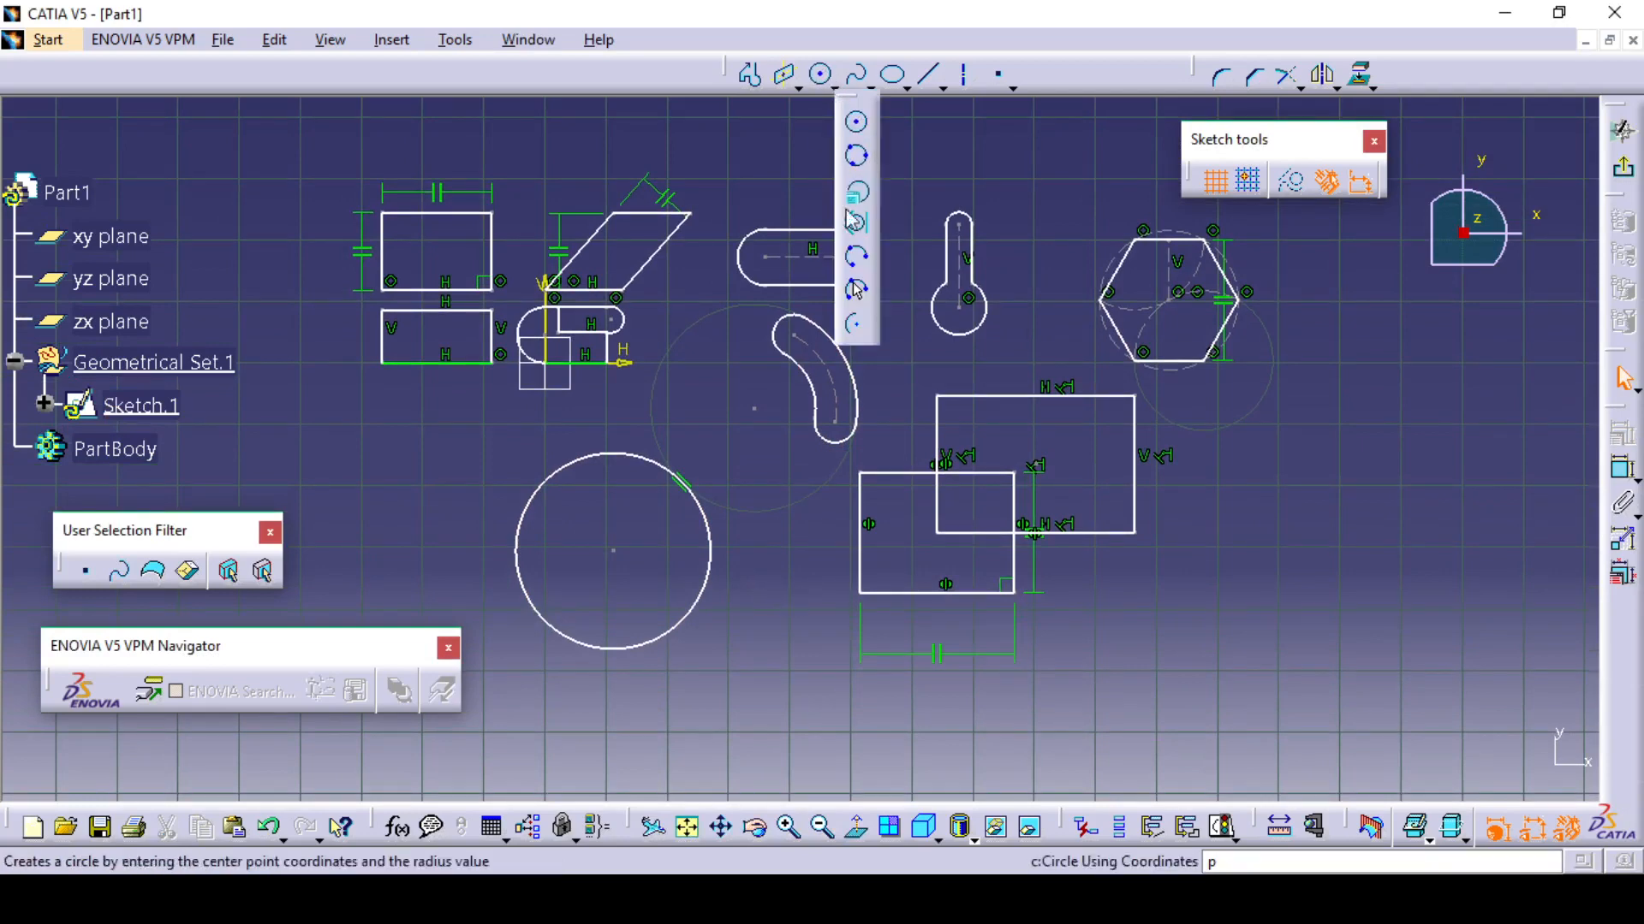
left_click(856, 289)
middle_click_drag(1297, 469, 1083, 491)
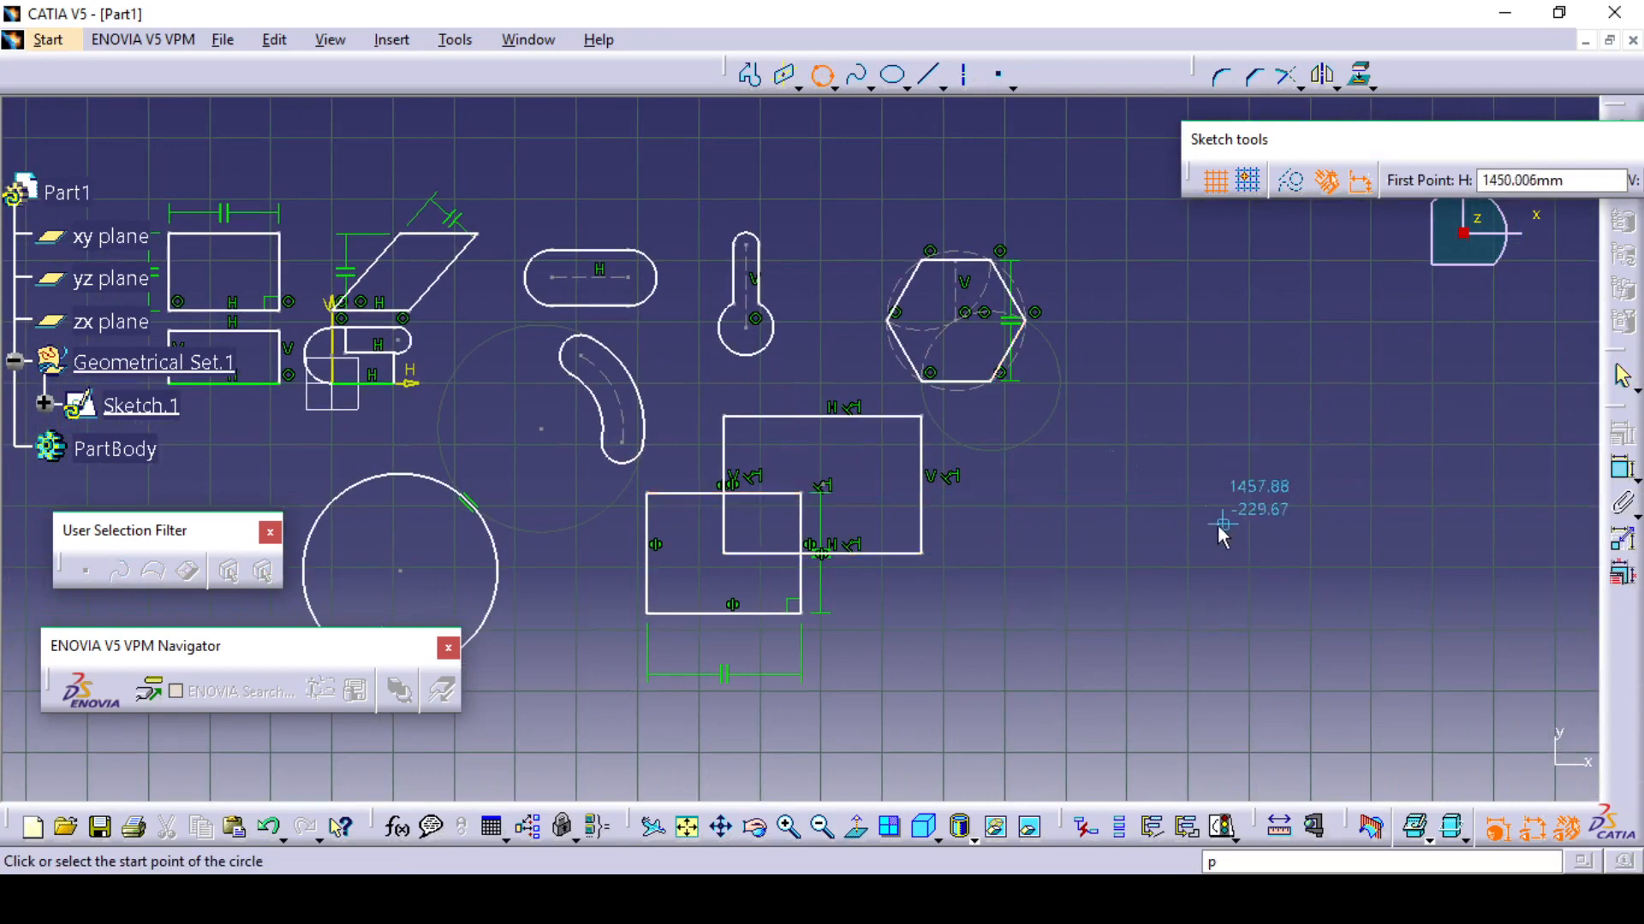
left_click(1203, 505)
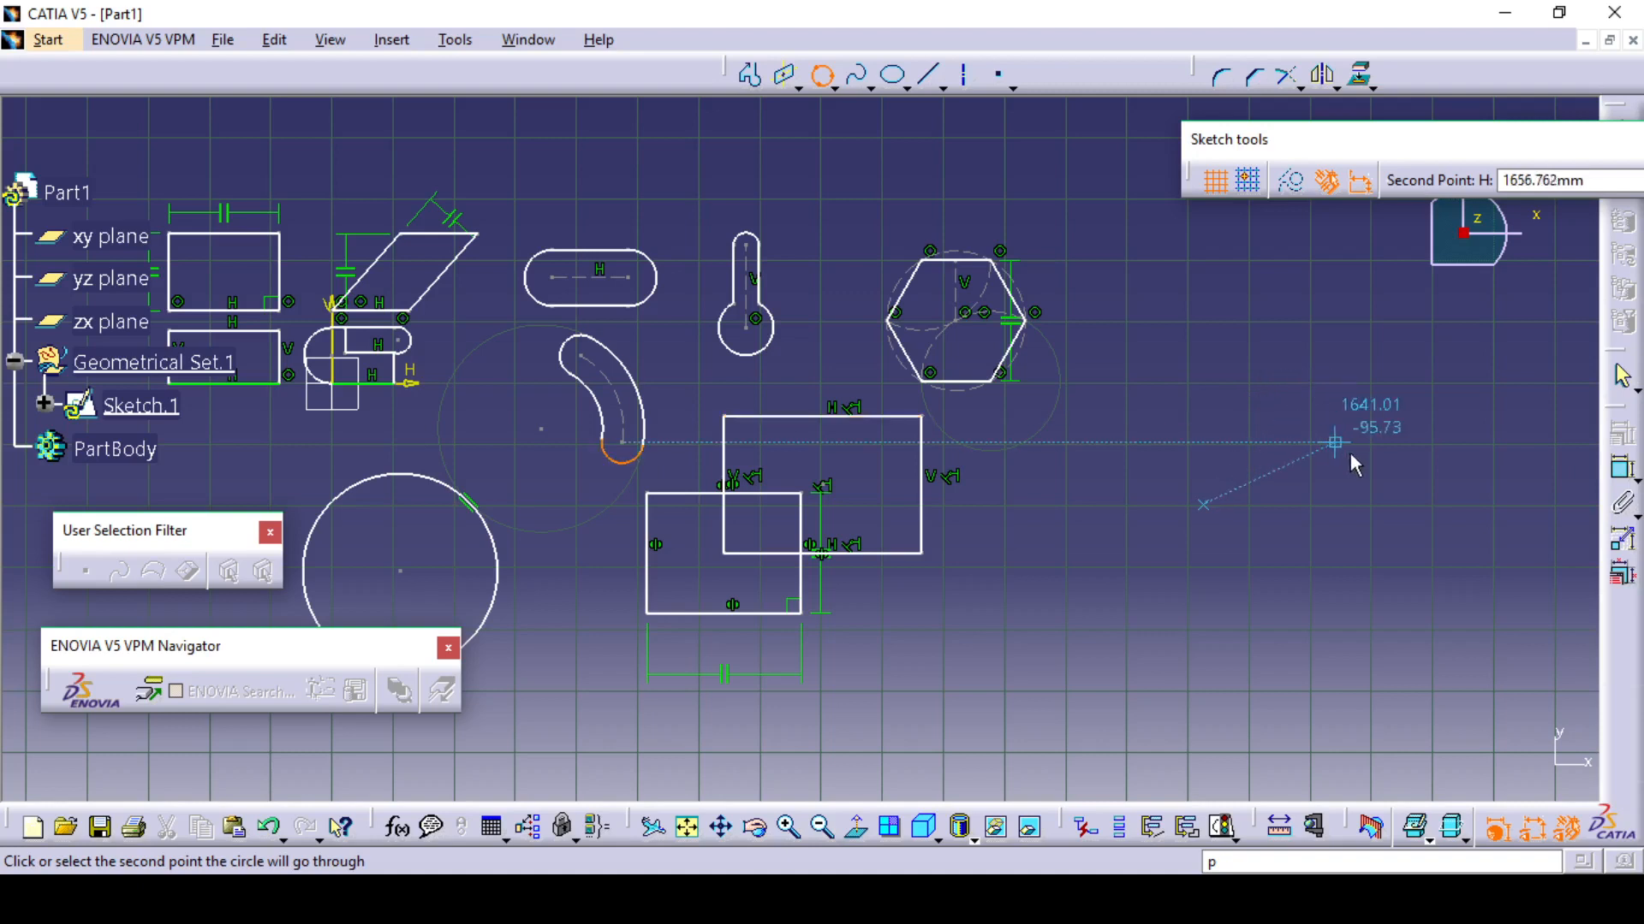
left_click(1380, 480)
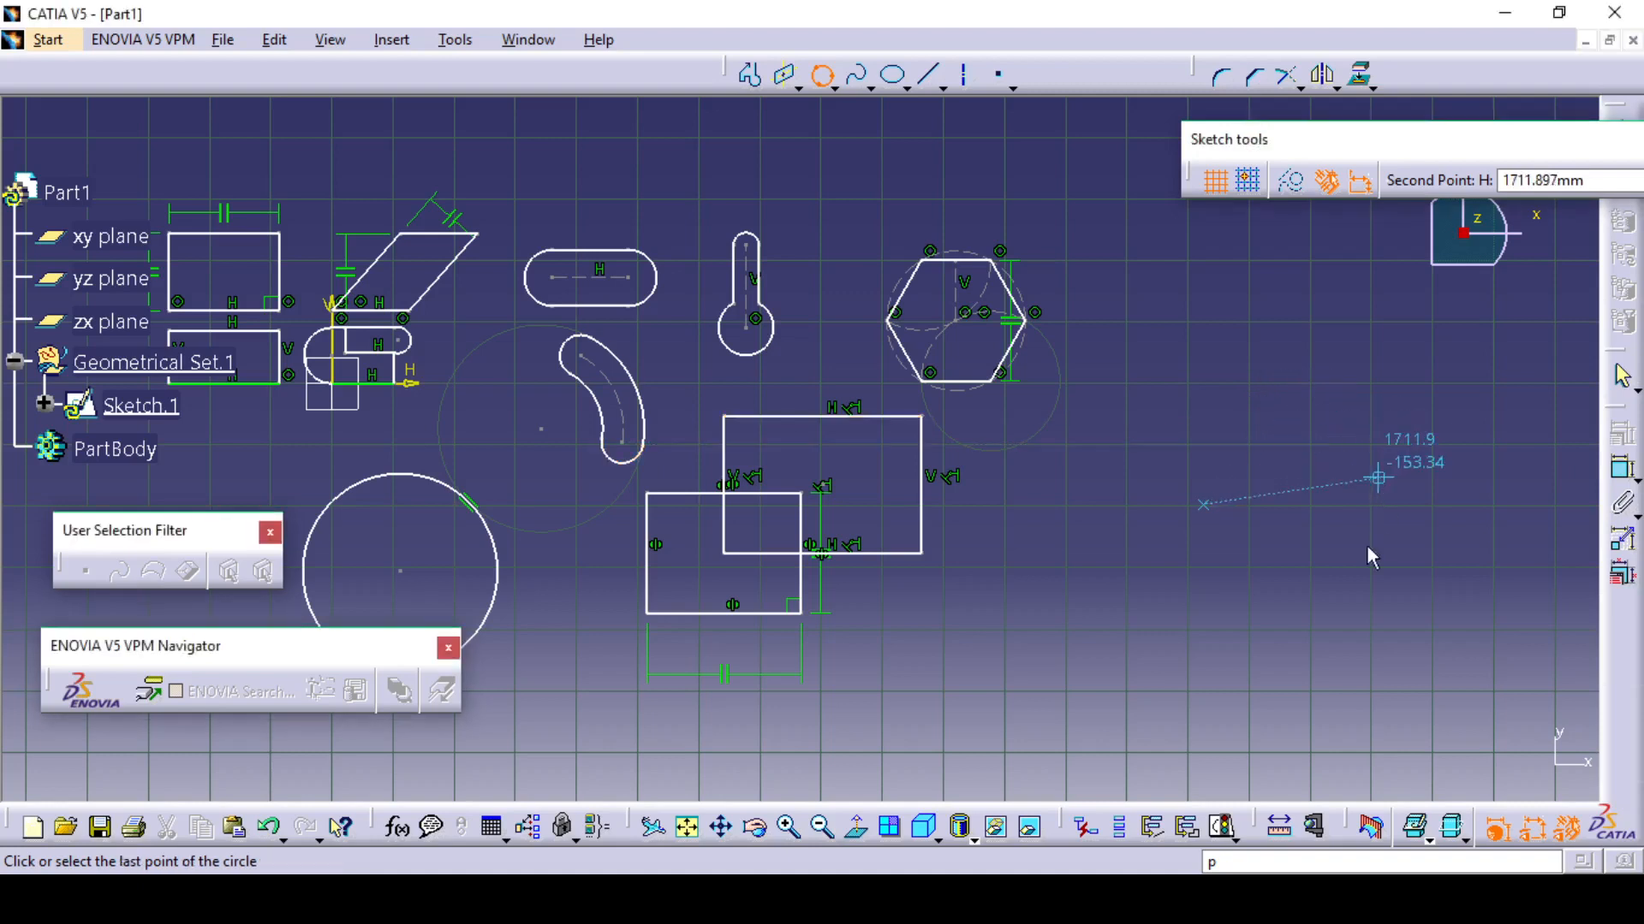
left_click(1307, 578)
middle_click_drag(1228, 605, 1273, 593)
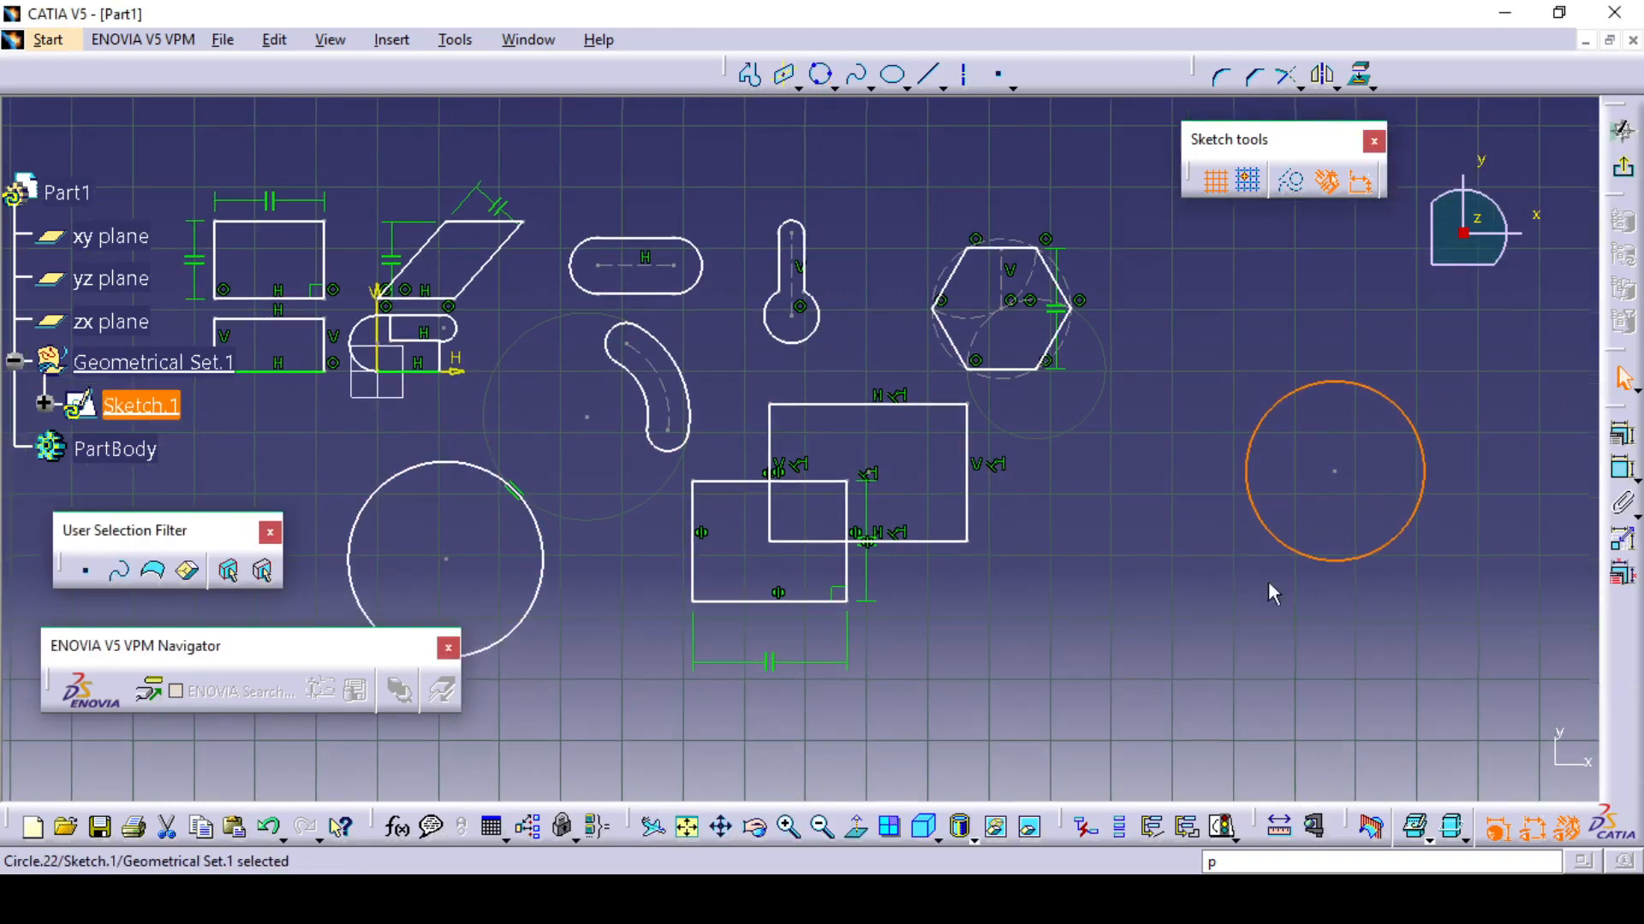
Create a circle using coordinates with its centre at H 0 mm, V 0 mm and a radius of 55 mm
left_click(834, 88)
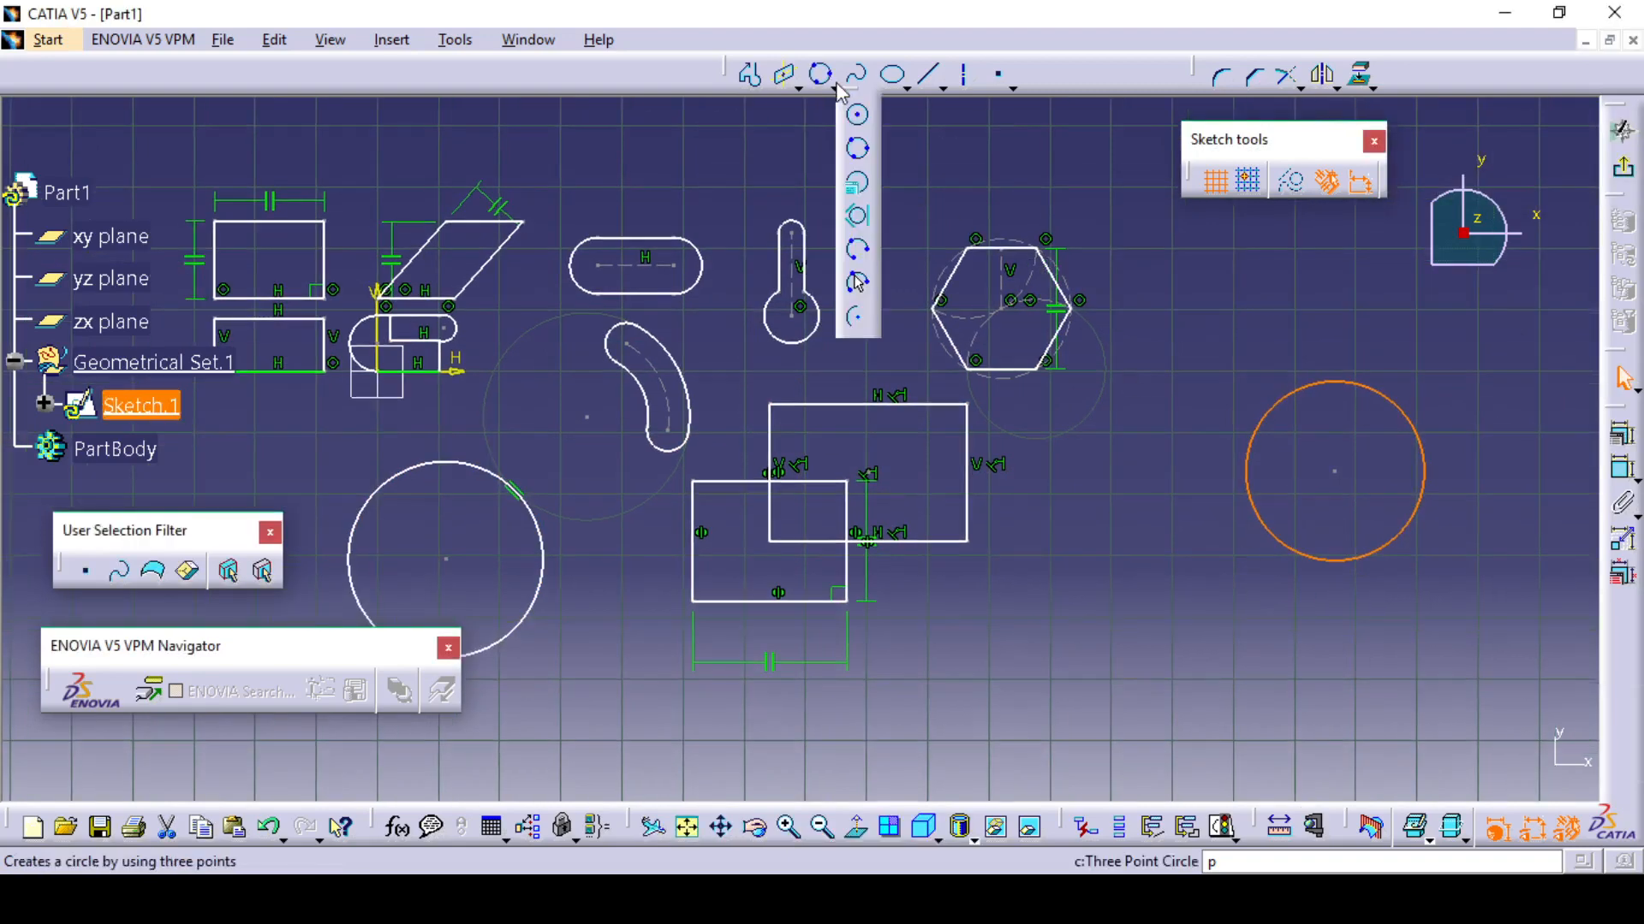
left_click(866, 191)
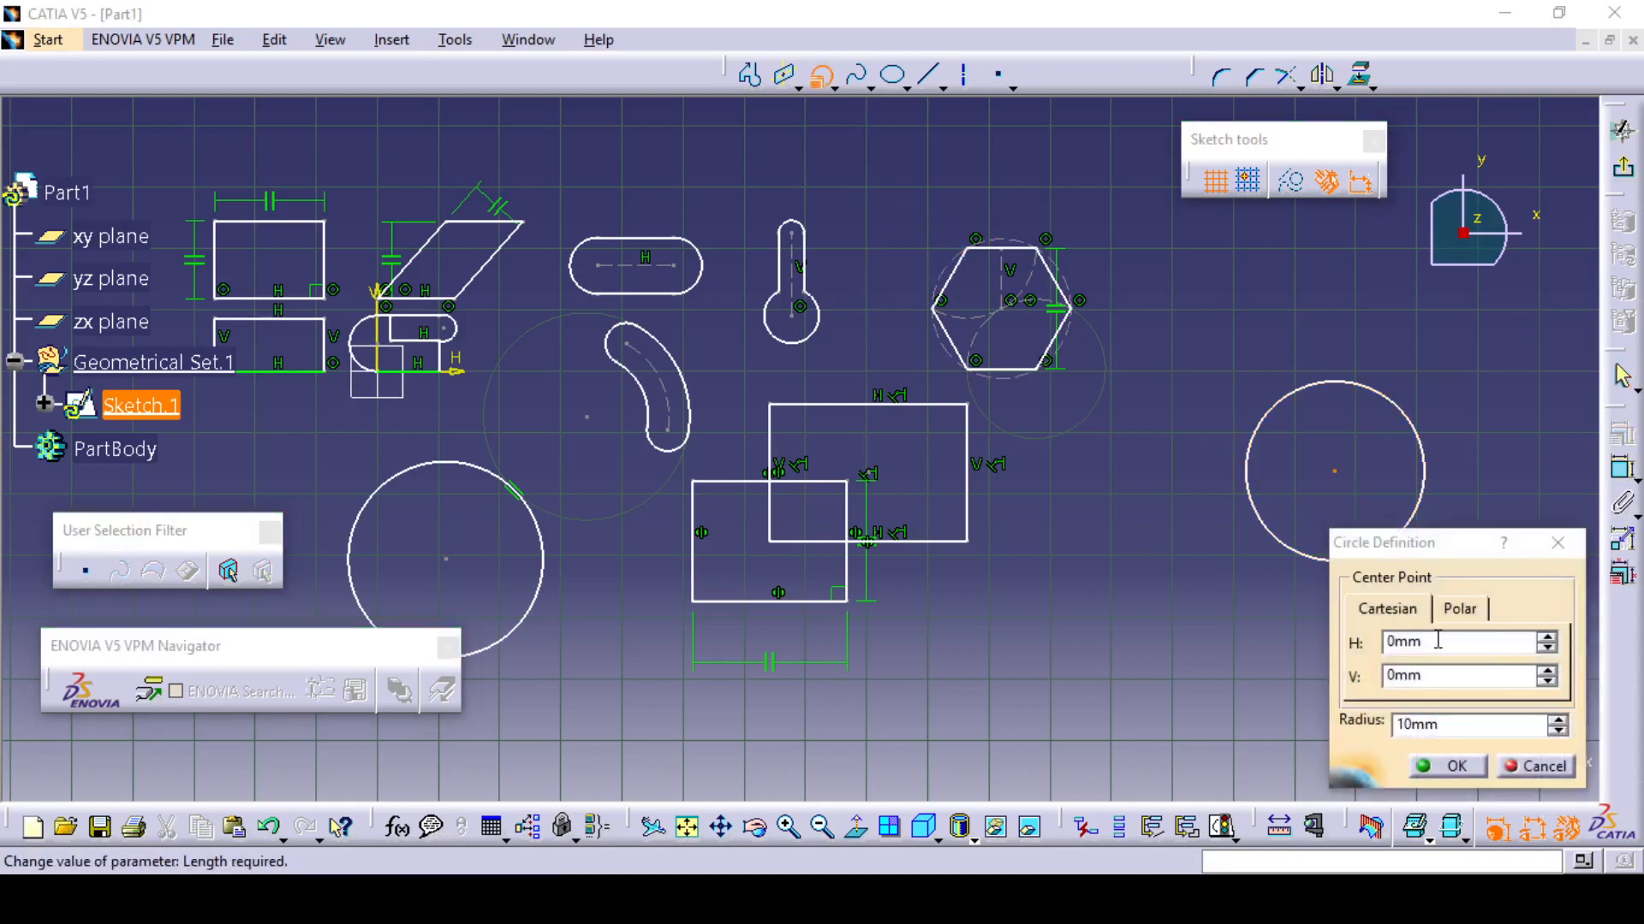
left_click_drag(1438, 642, 1371, 642)
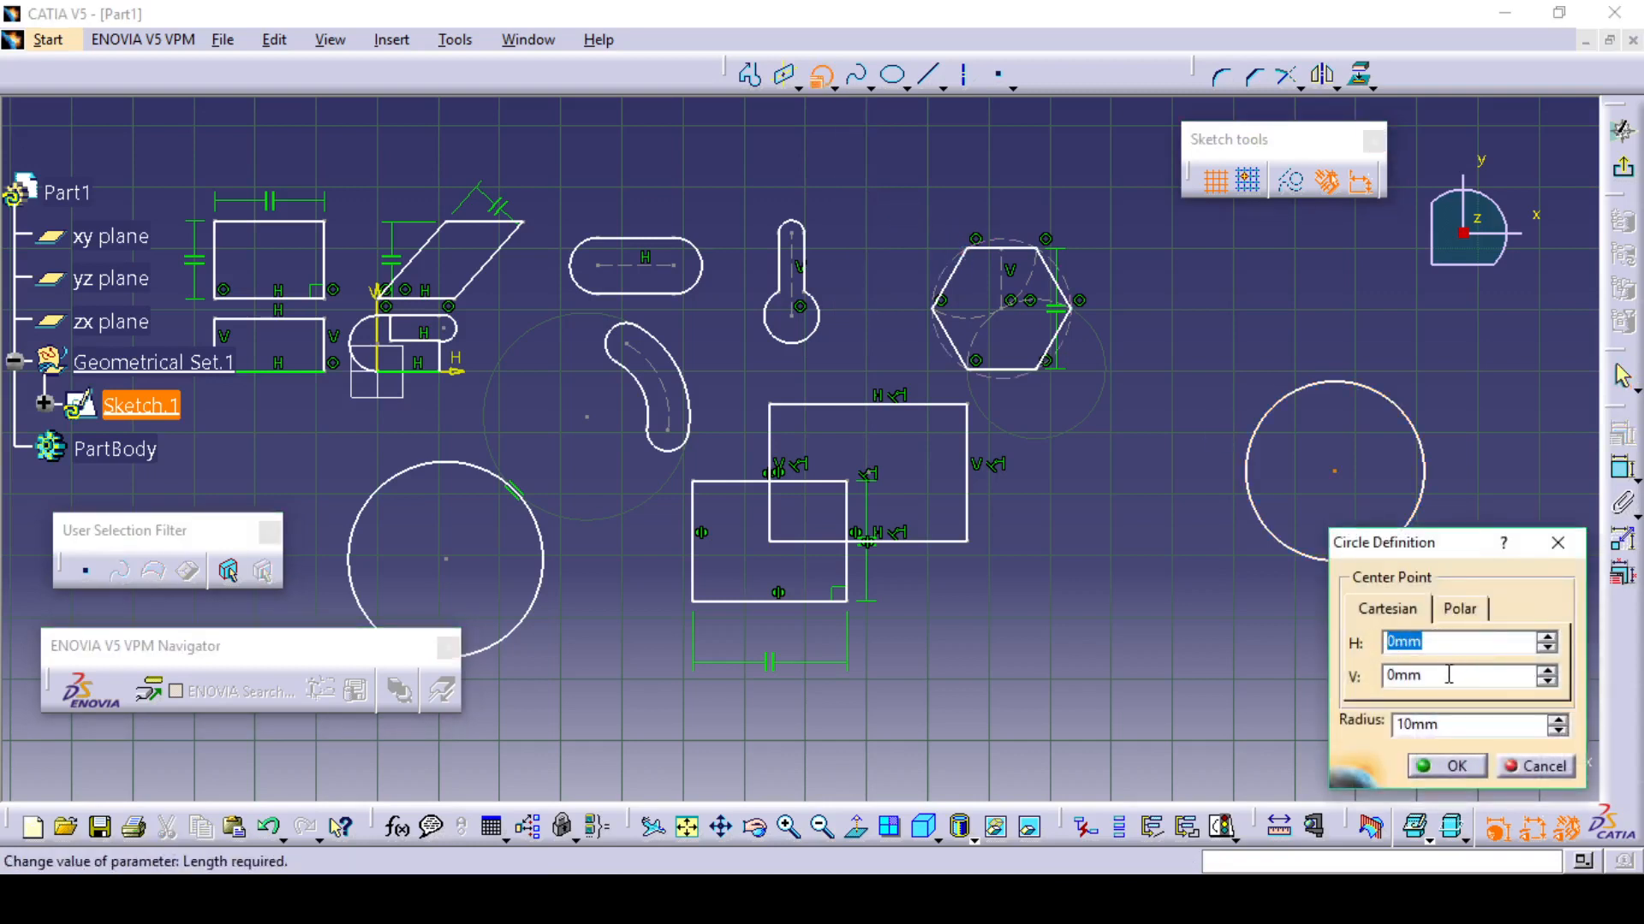
left_click(1402, 642)
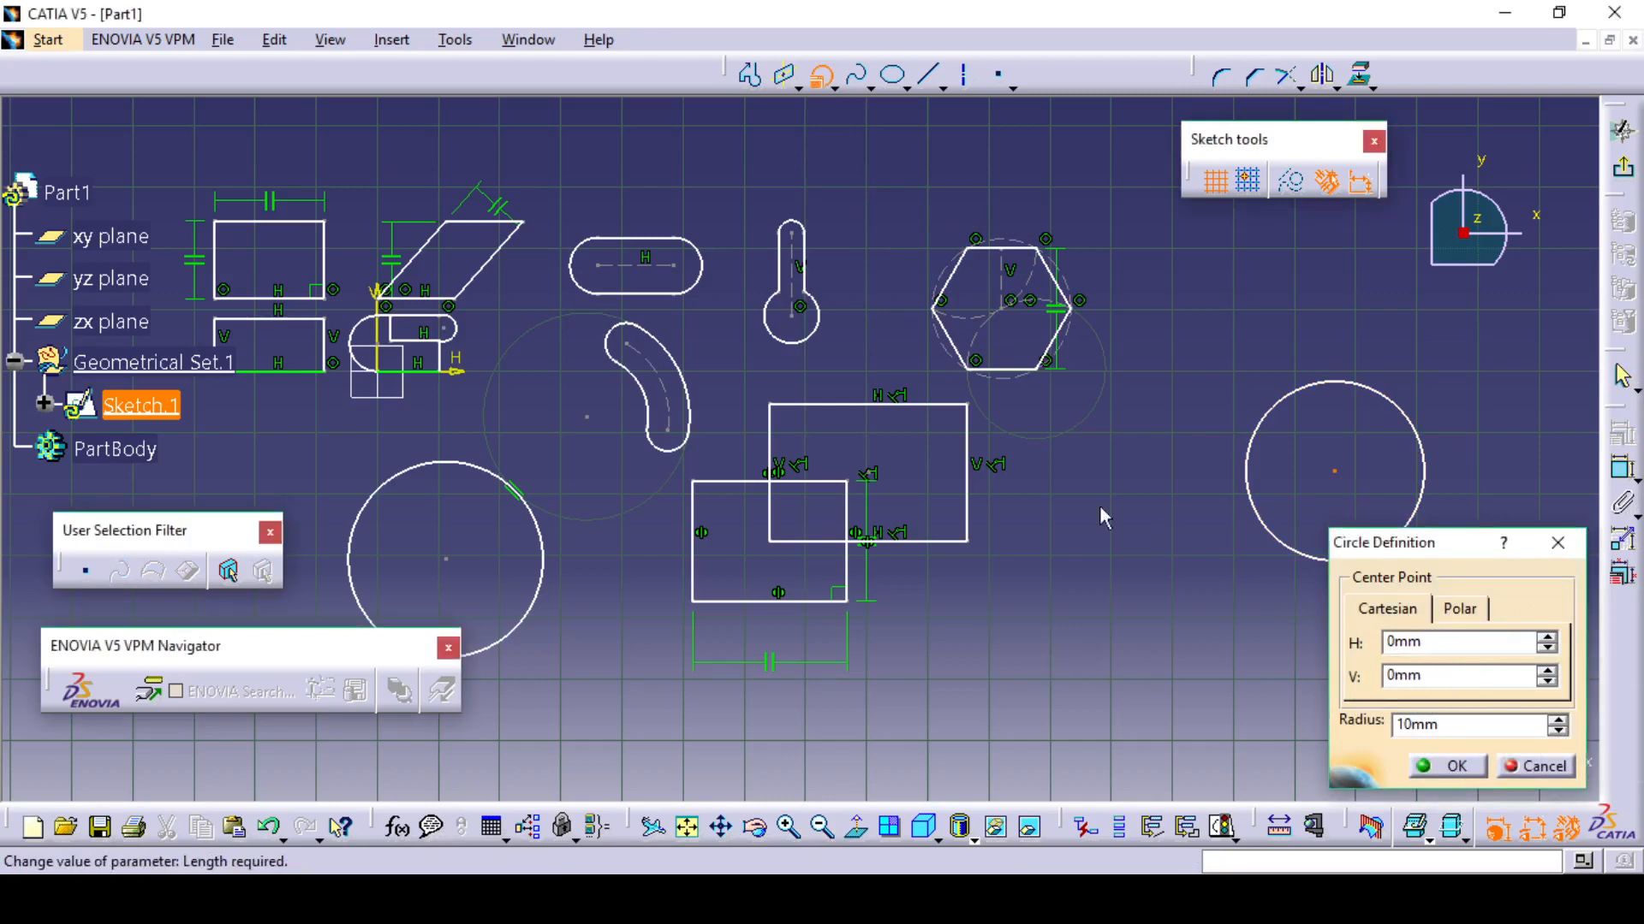
middle_click_drag(960, 503, 1155, 546)
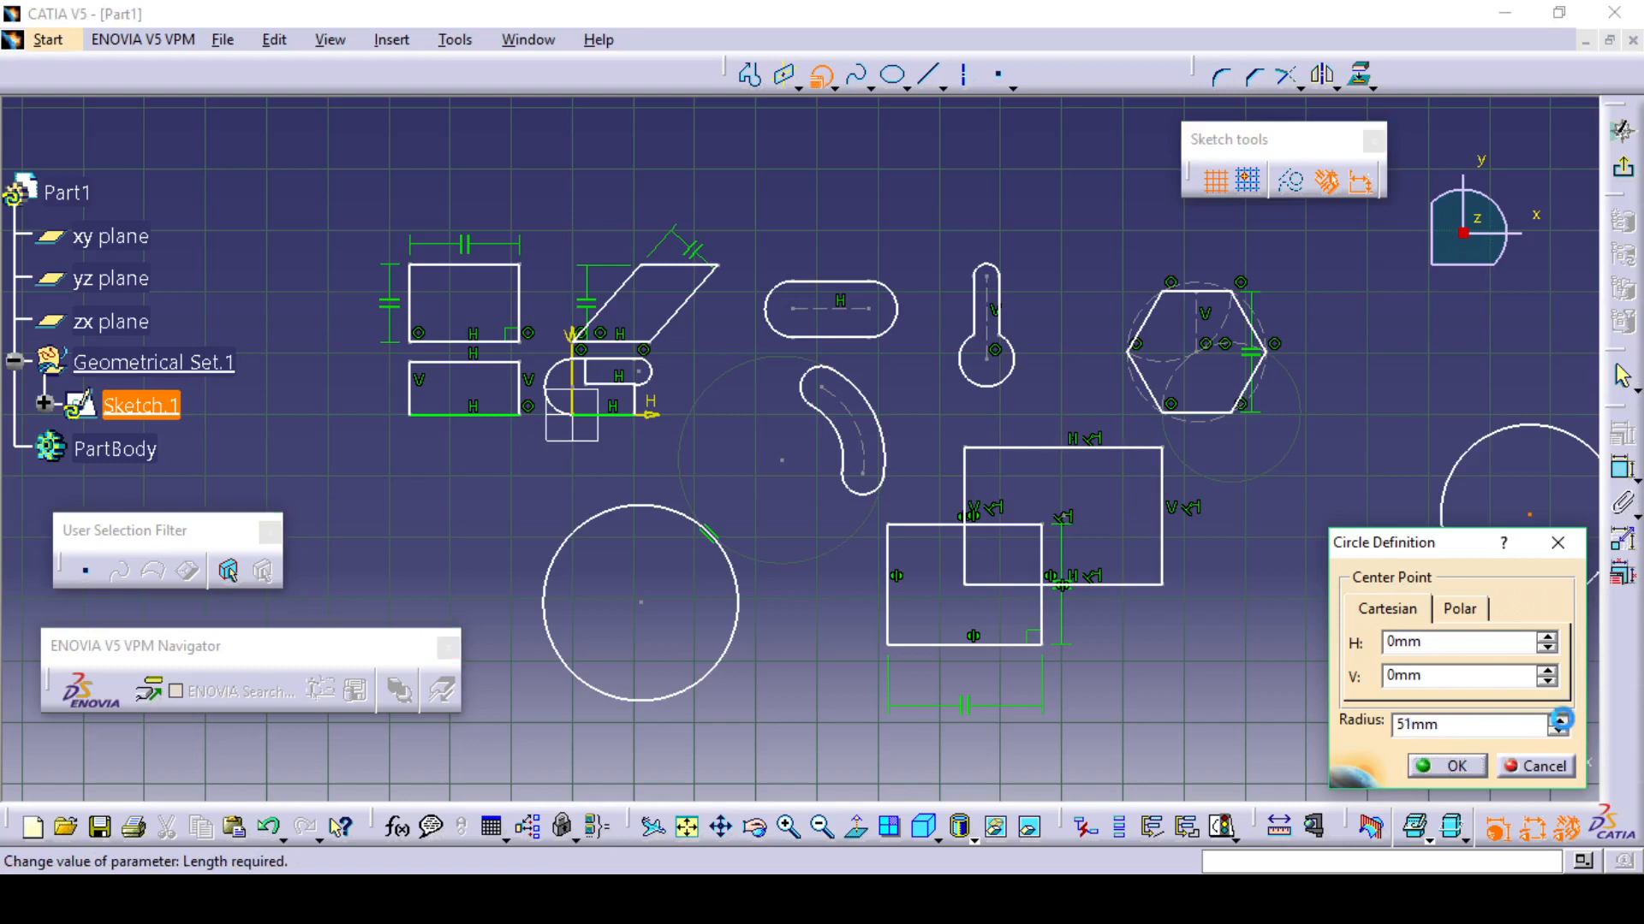
left_click(1558, 720)
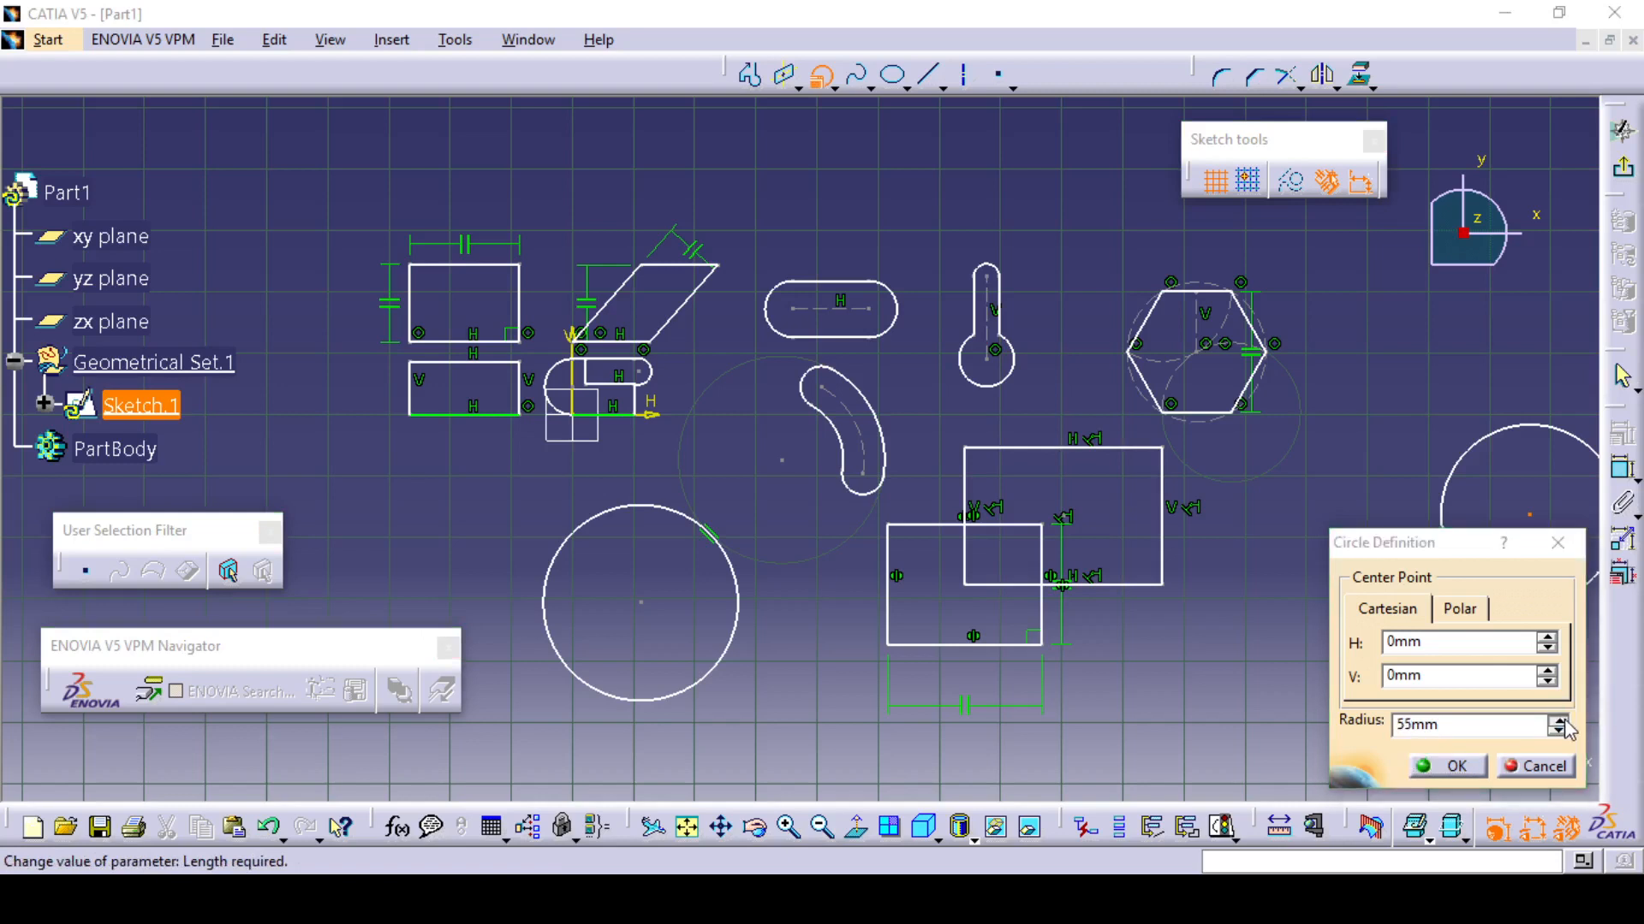
left_click(1458, 767)
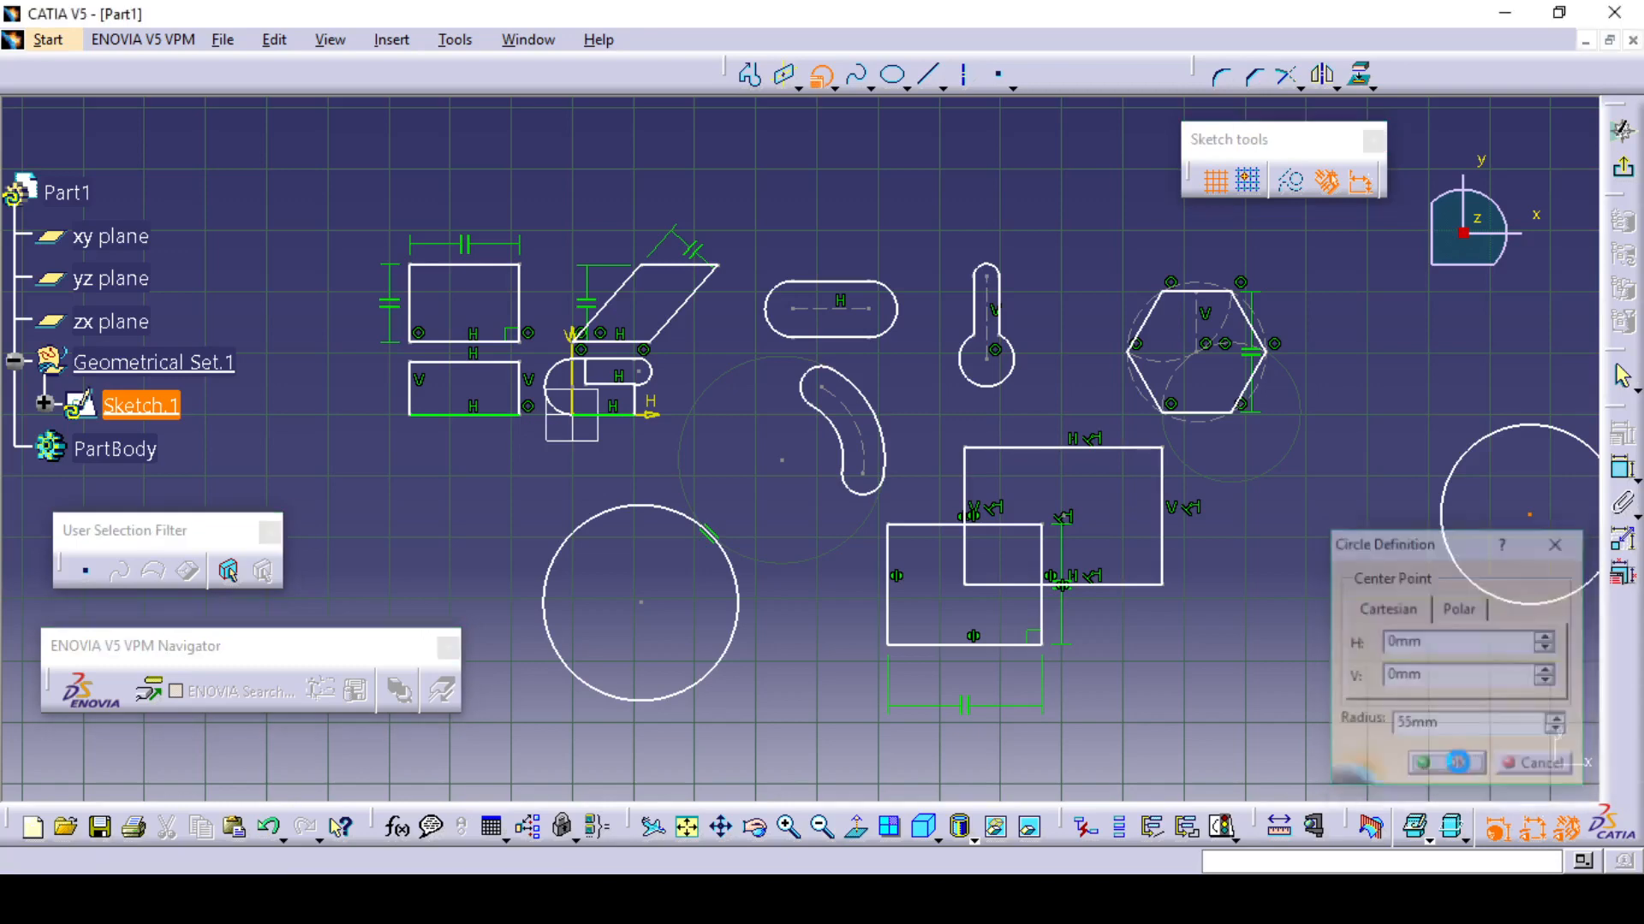
Look over the sketch to examine where the circle created by coordinates lies among the other shapes
middle_click_drag(747, 458, 797, 499)
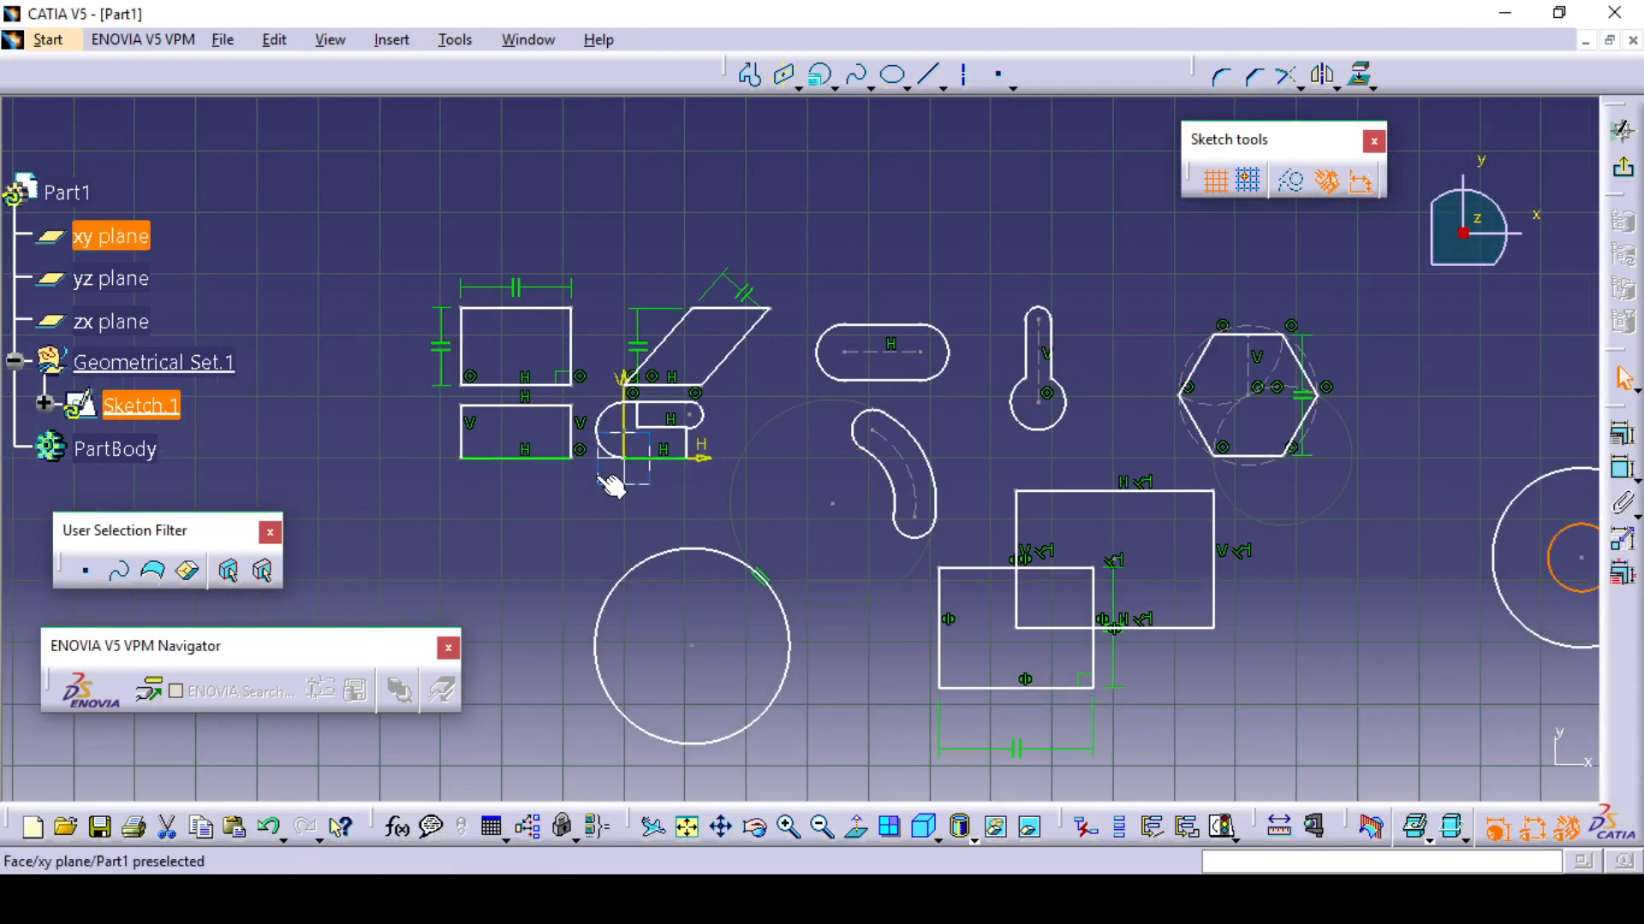
mouse_move(828, 525)
middle_mouse_down("ctrl")
mouse_move(847, 521)
mouse_move(859, 425)
mouse_move(843, 364)
middle_mouse_up("ctrl")
middle_click_drag(833, 437, 941, 448)
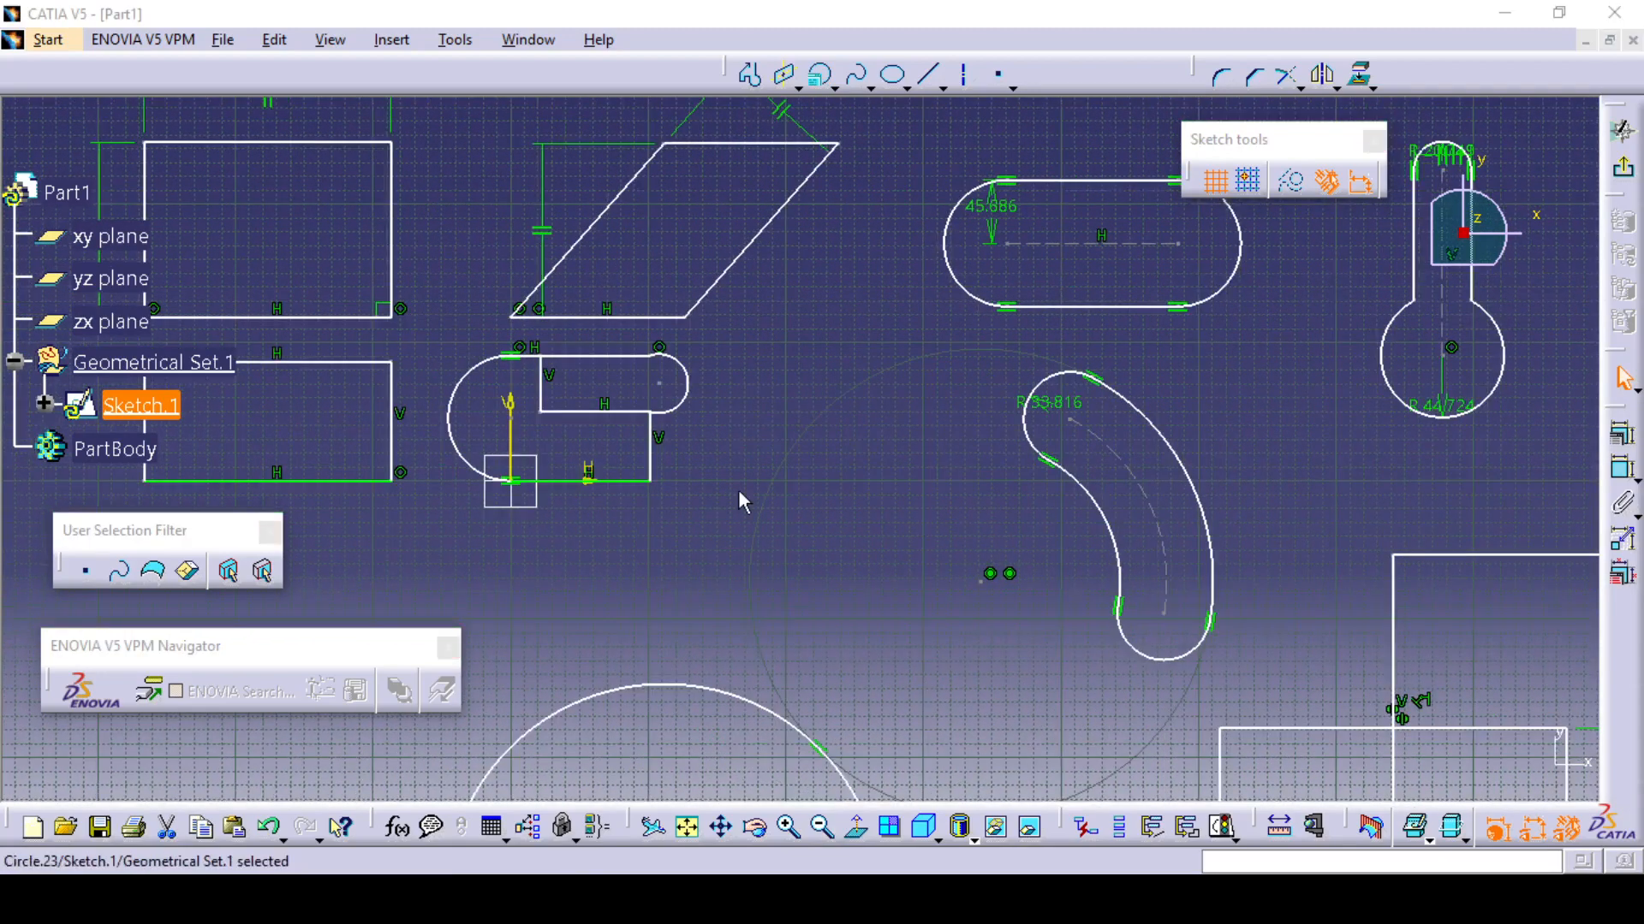
mouse_move(738, 489)
middle_mouse_down("ctrl")
mouse_move(741, 397)
mouse_move(782, 664)
middle_mouse_up("ctrl")
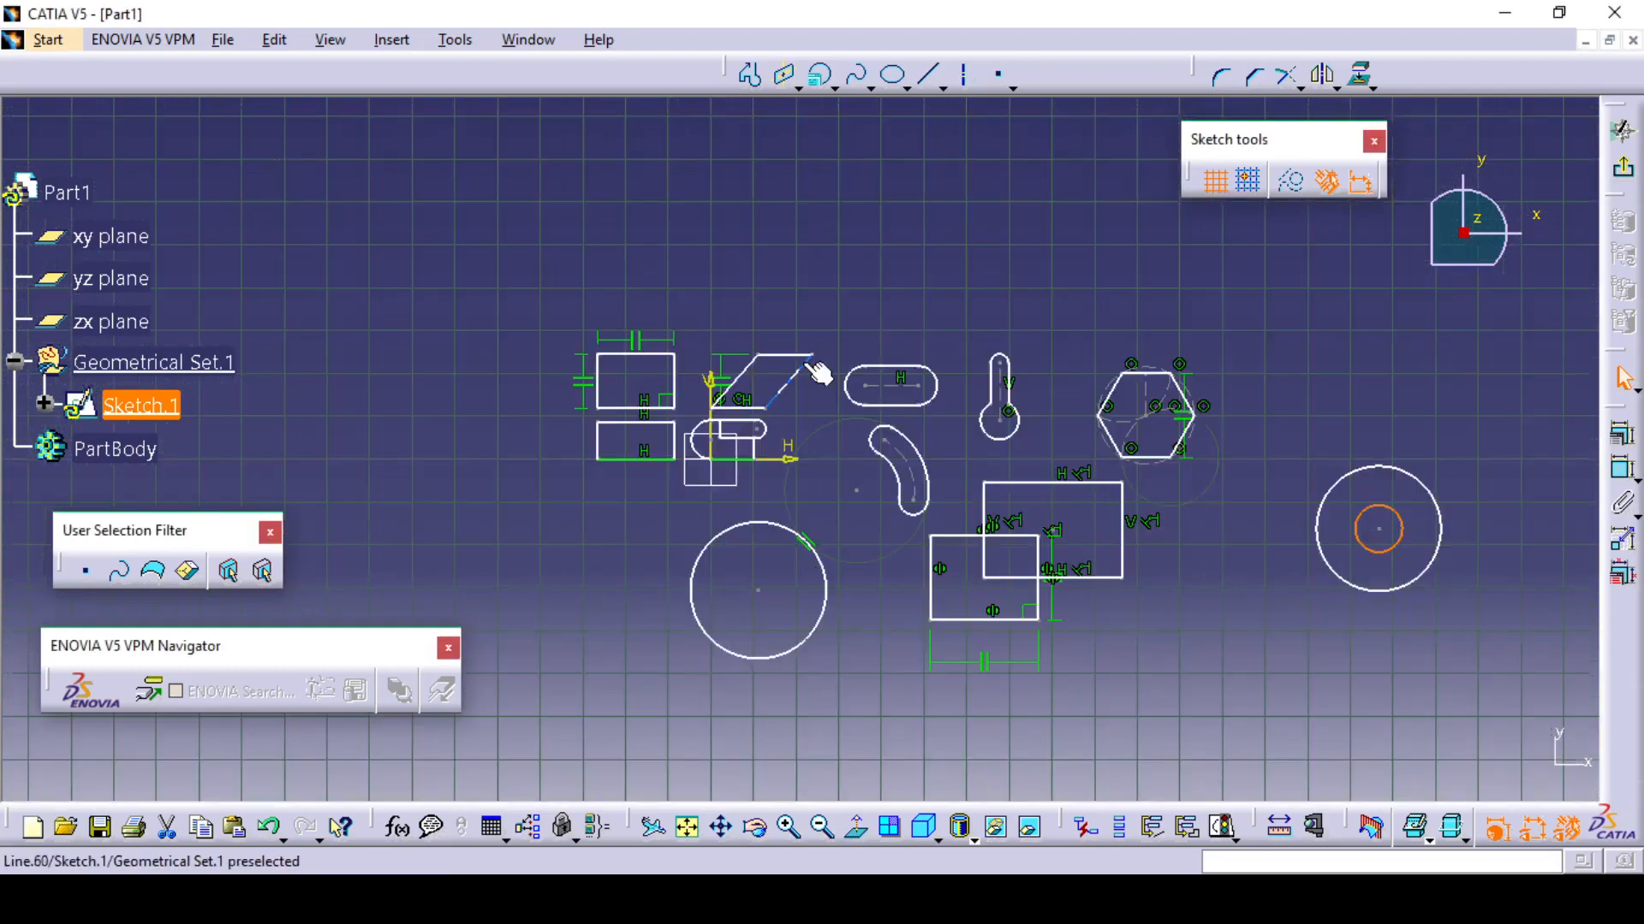
middle_click_drag(817, 373, 820, 354, "ctrl")
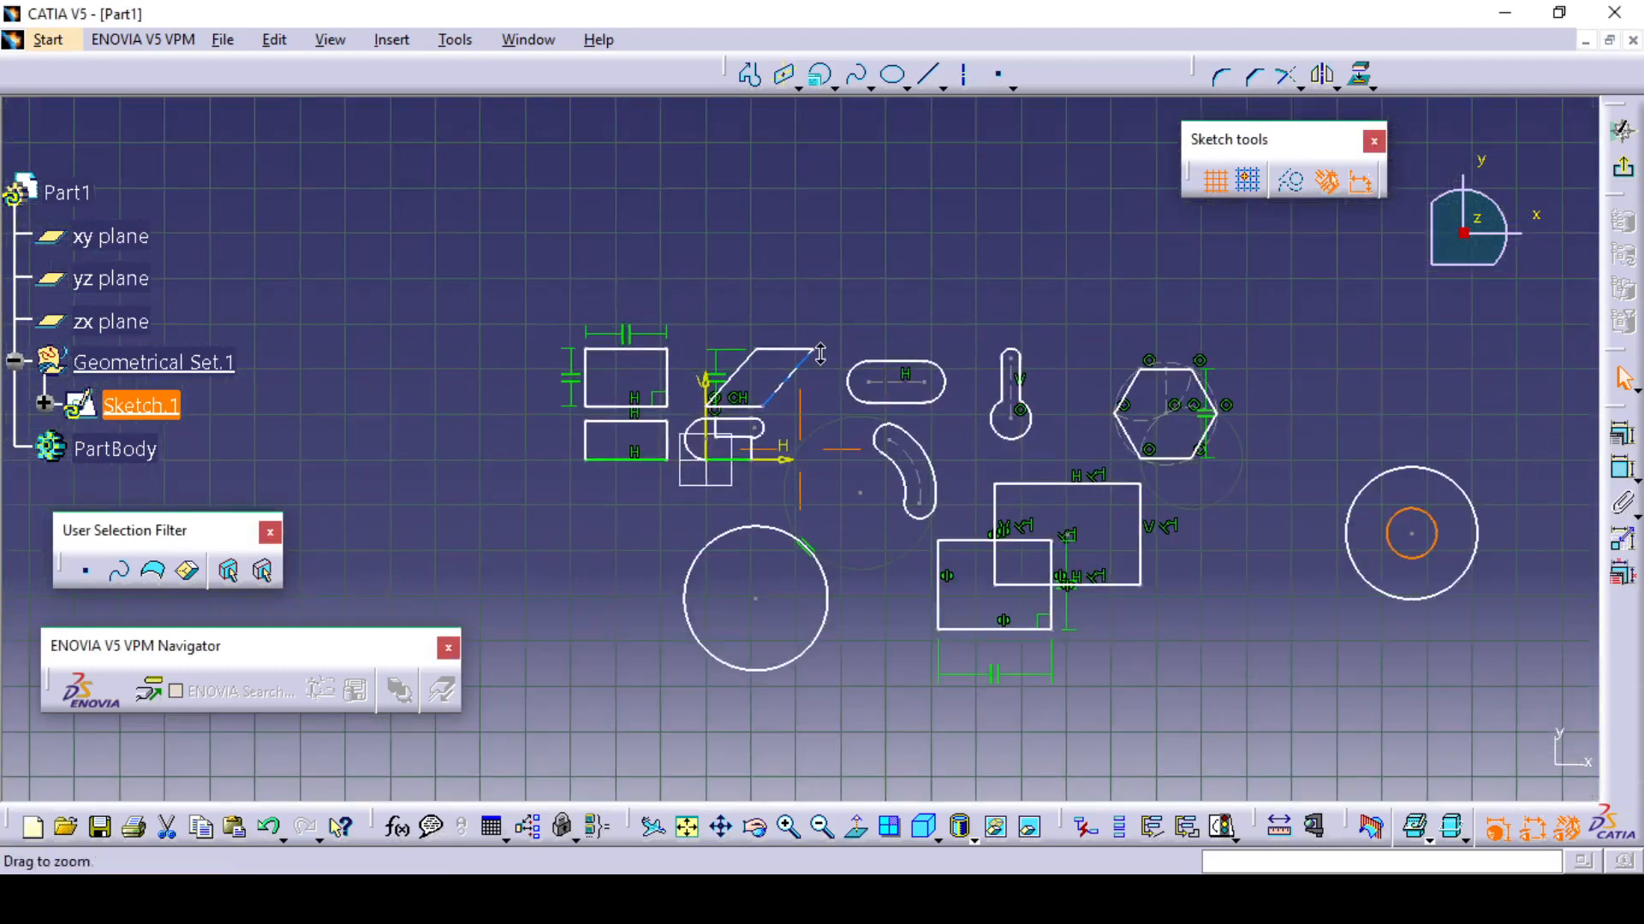
middle_click_drag(1407, 551, 1164, 518)
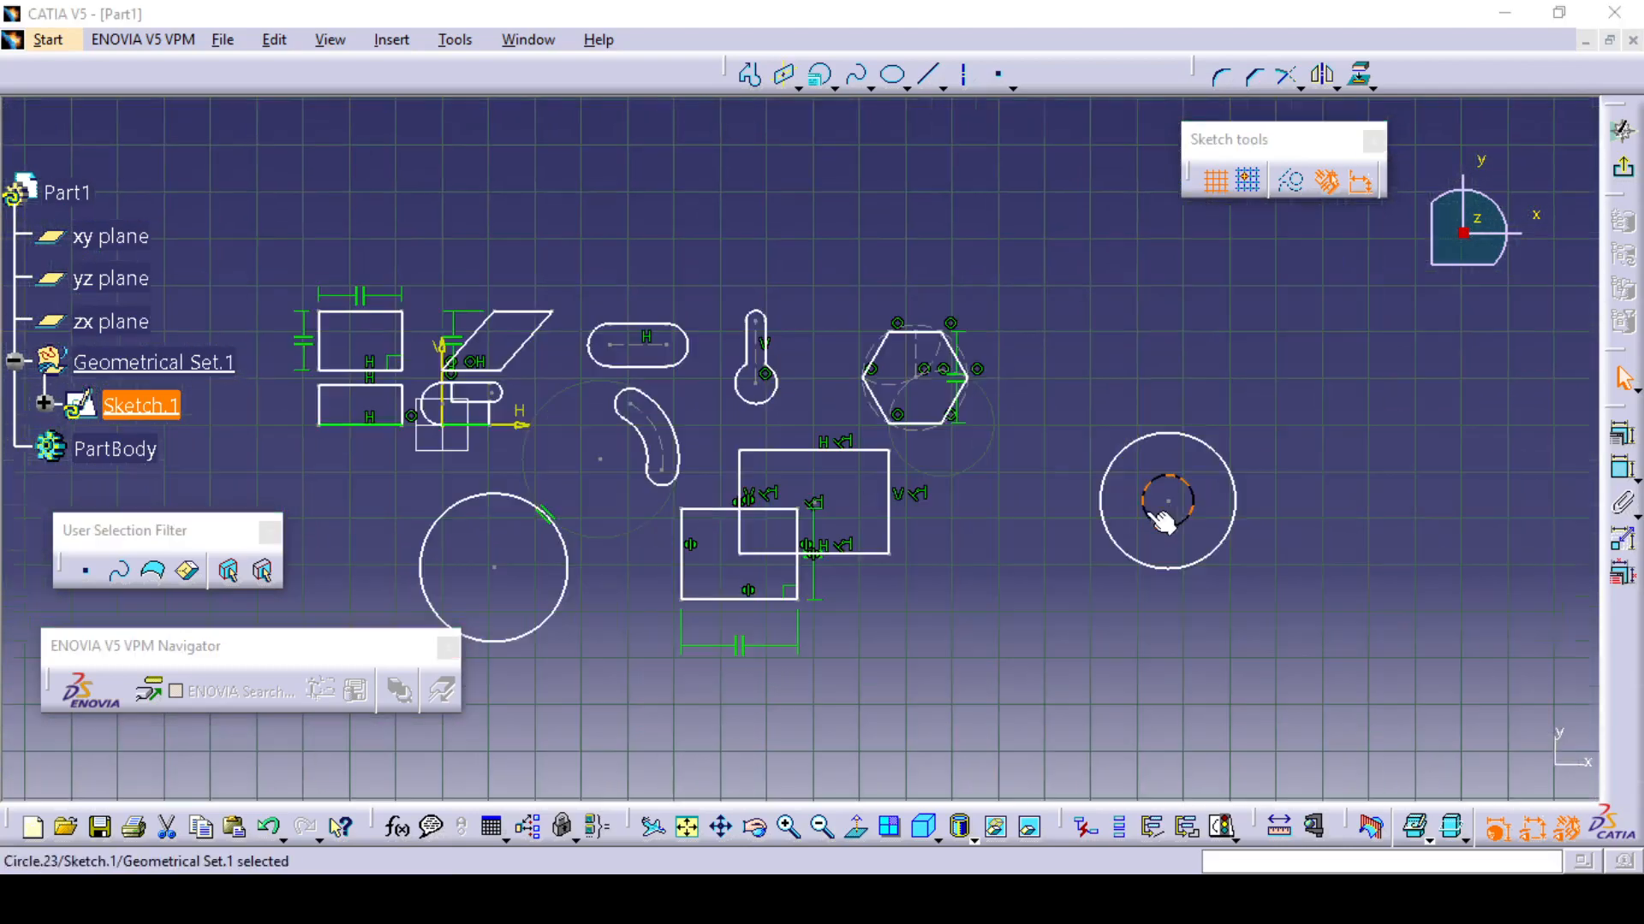
left_click(1193, 524)
middle_click_drag(1249, 621, 1247, 569, "ctrl")
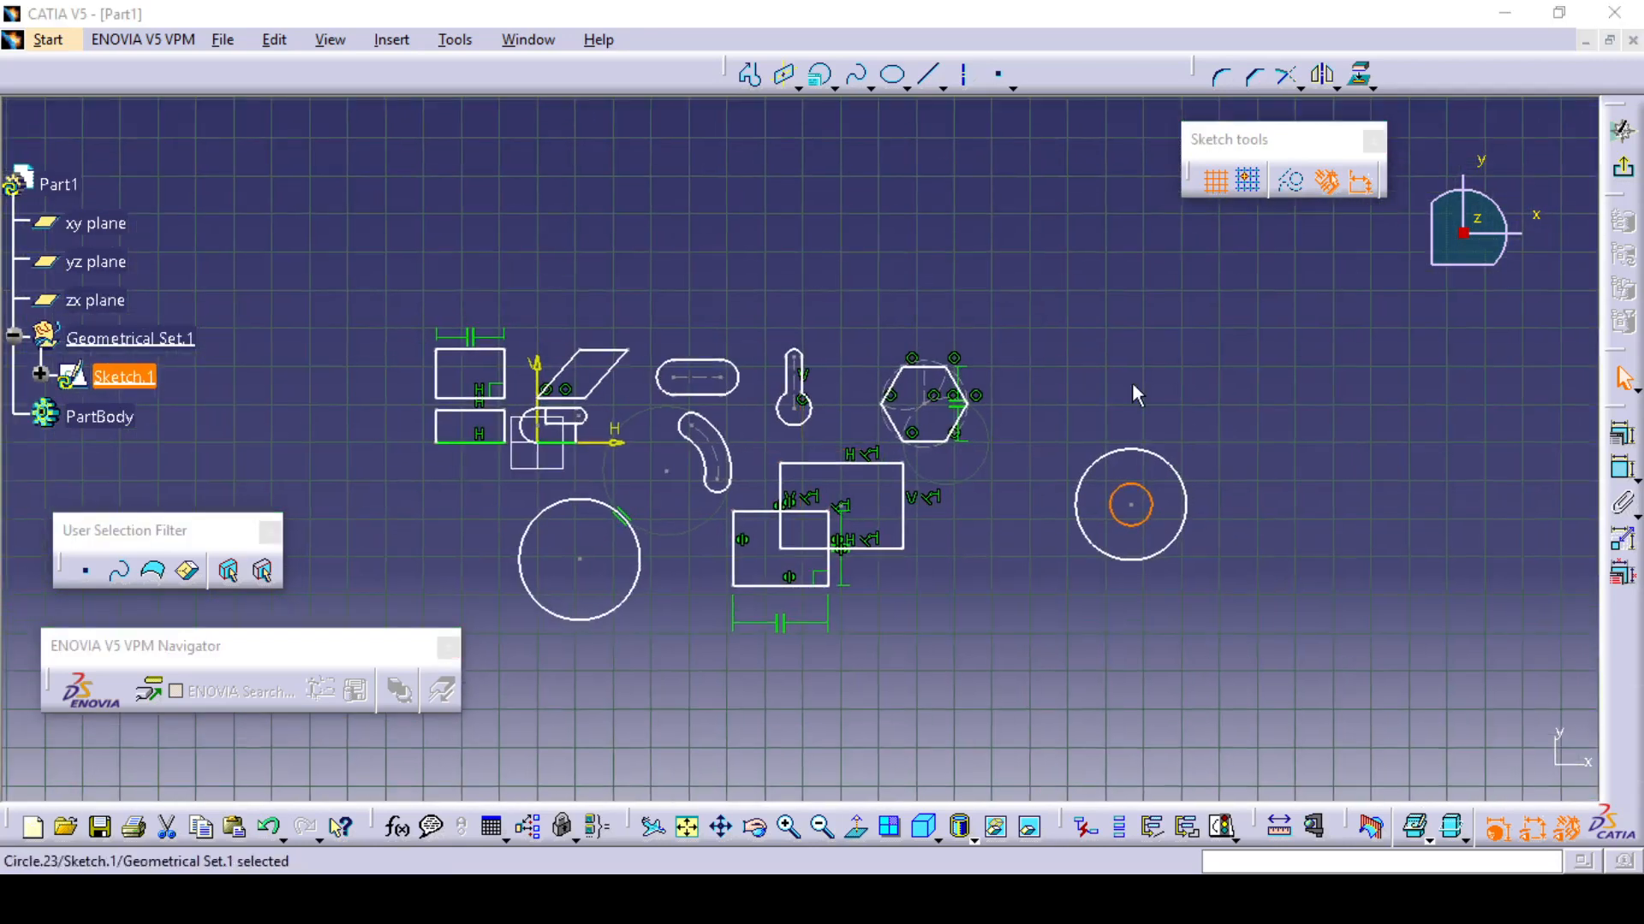
left_click(1006, 206)
left_click(871, 86)
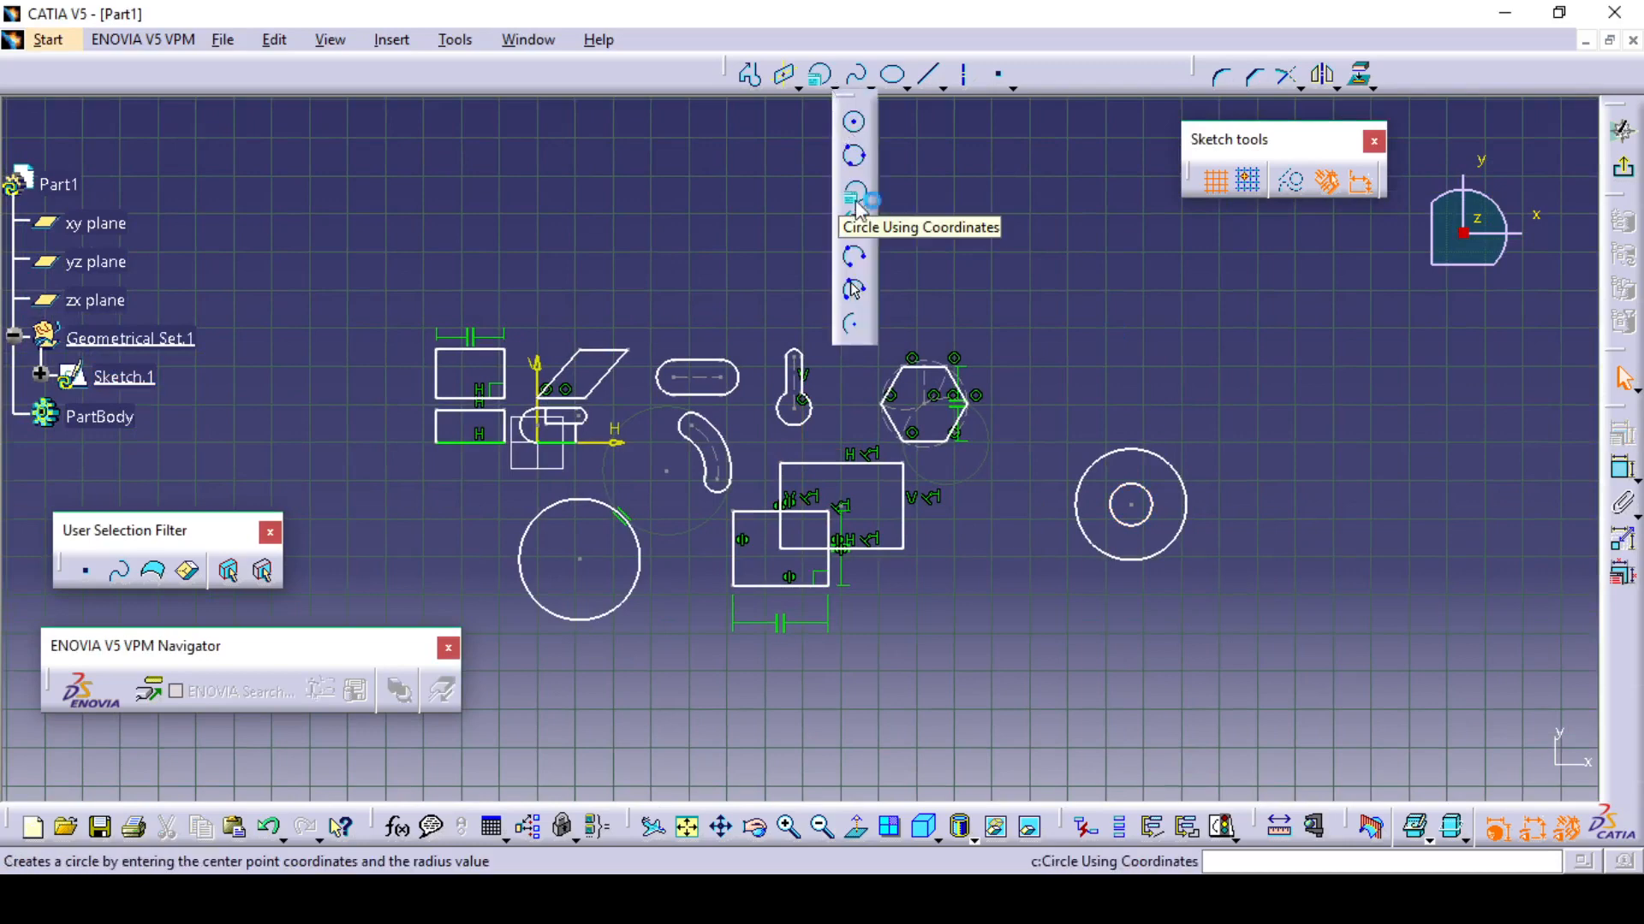
left_click(856, 228)
left_click(870, 86)
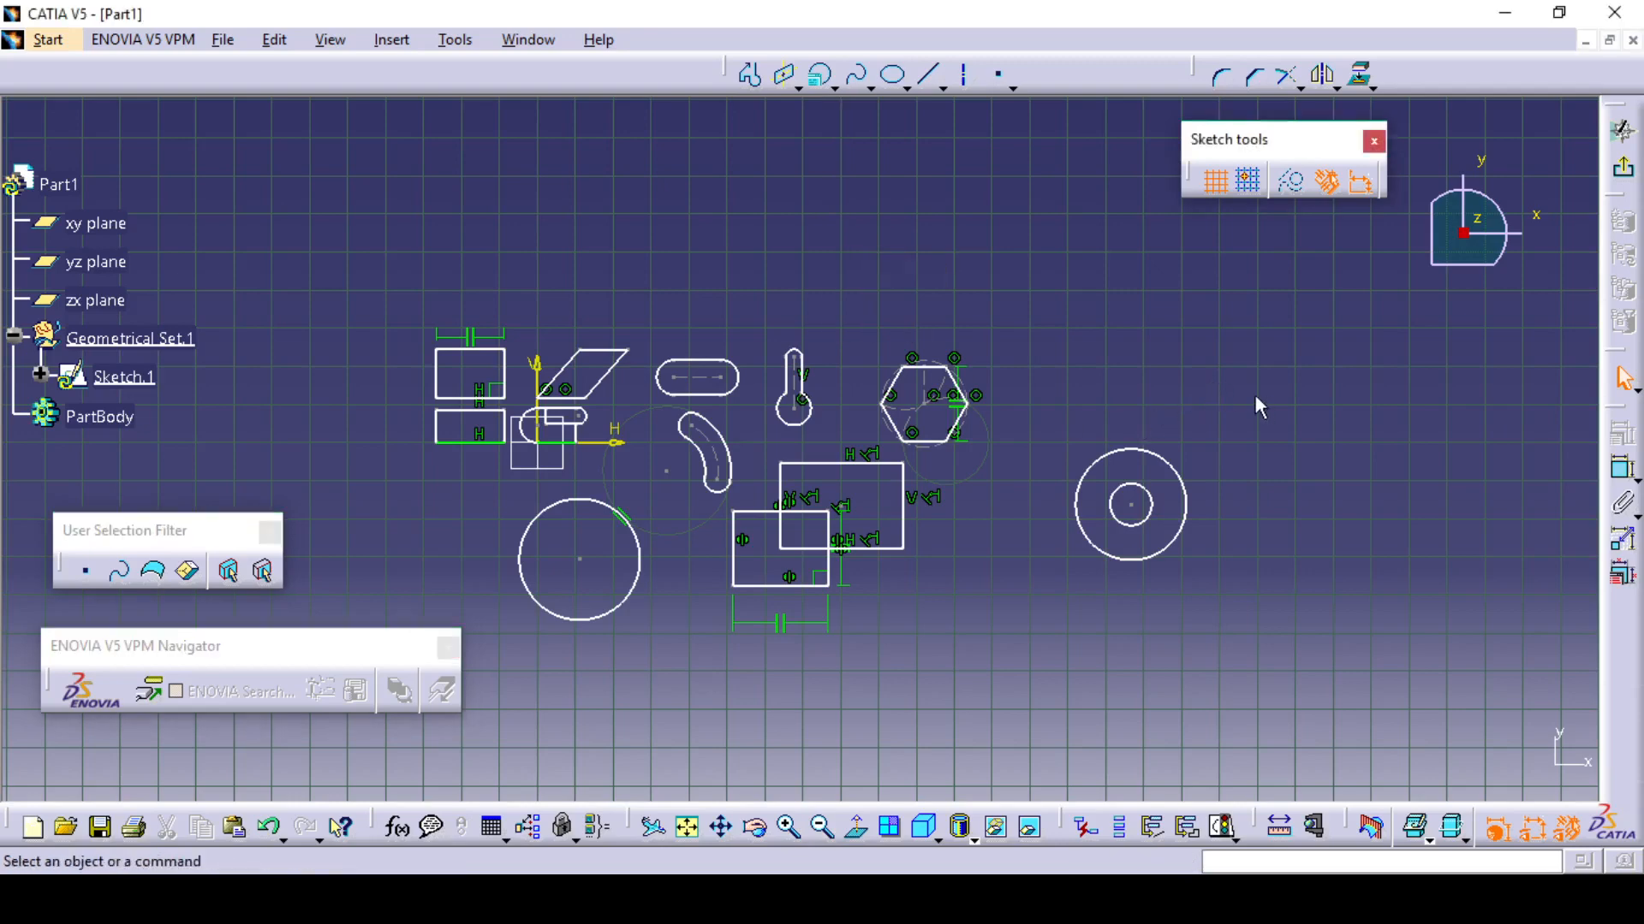
Draw a slanted line to the right of the three-point circle, from its upper end down to about H 1941 mm, V -306 mm
middle_click_drag(1241, 393, 1171, 363)
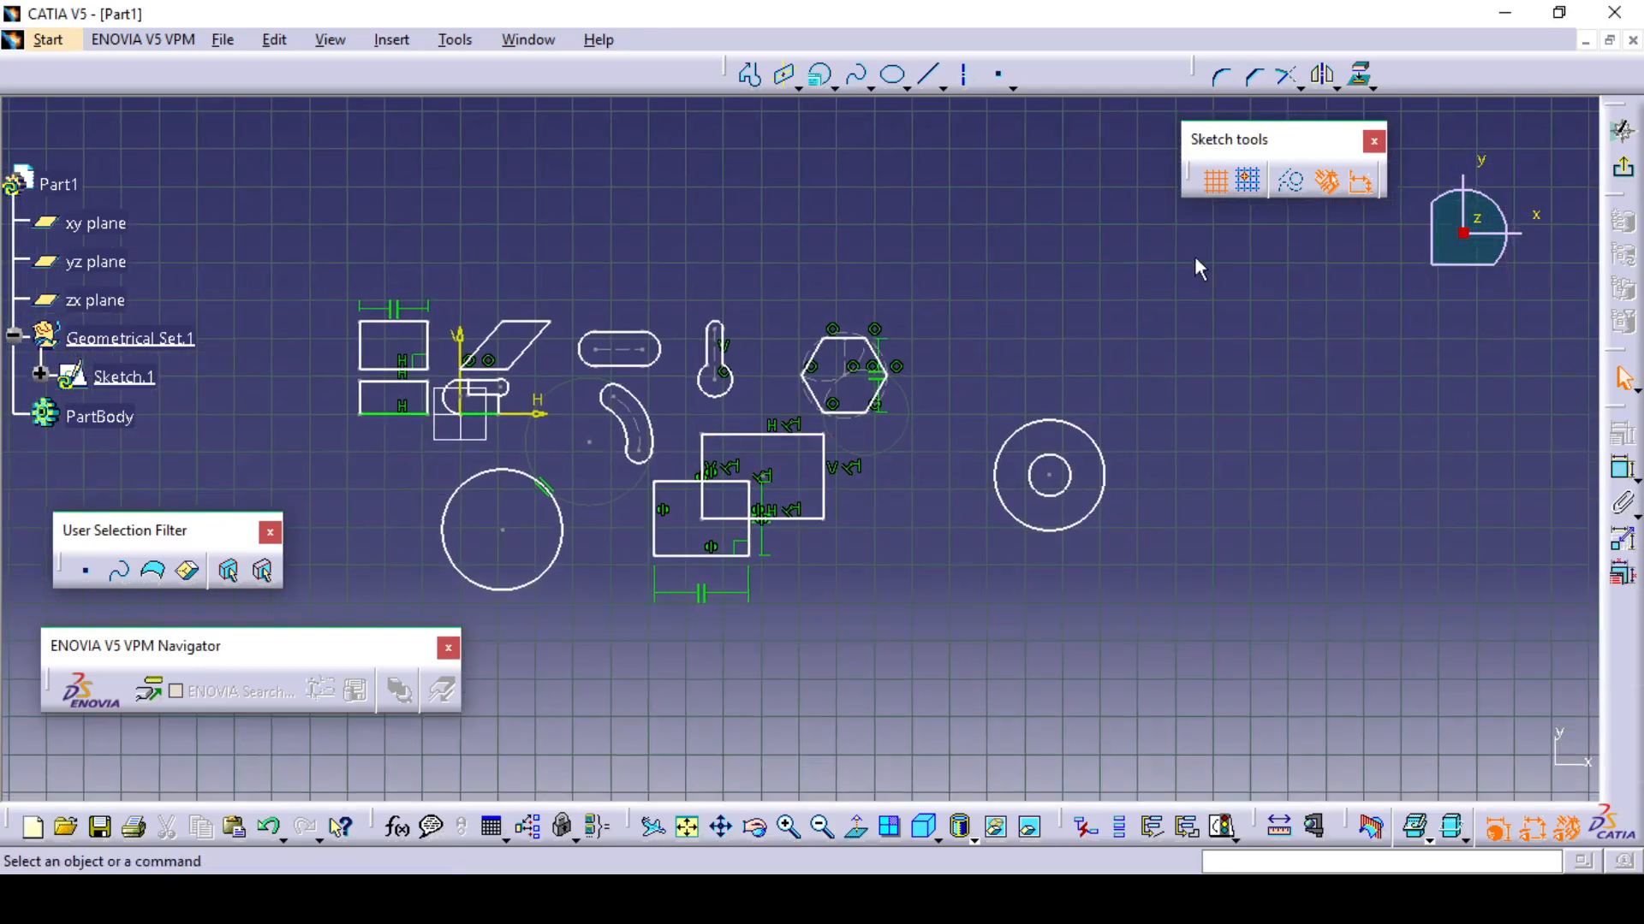
left_click(750, 74)
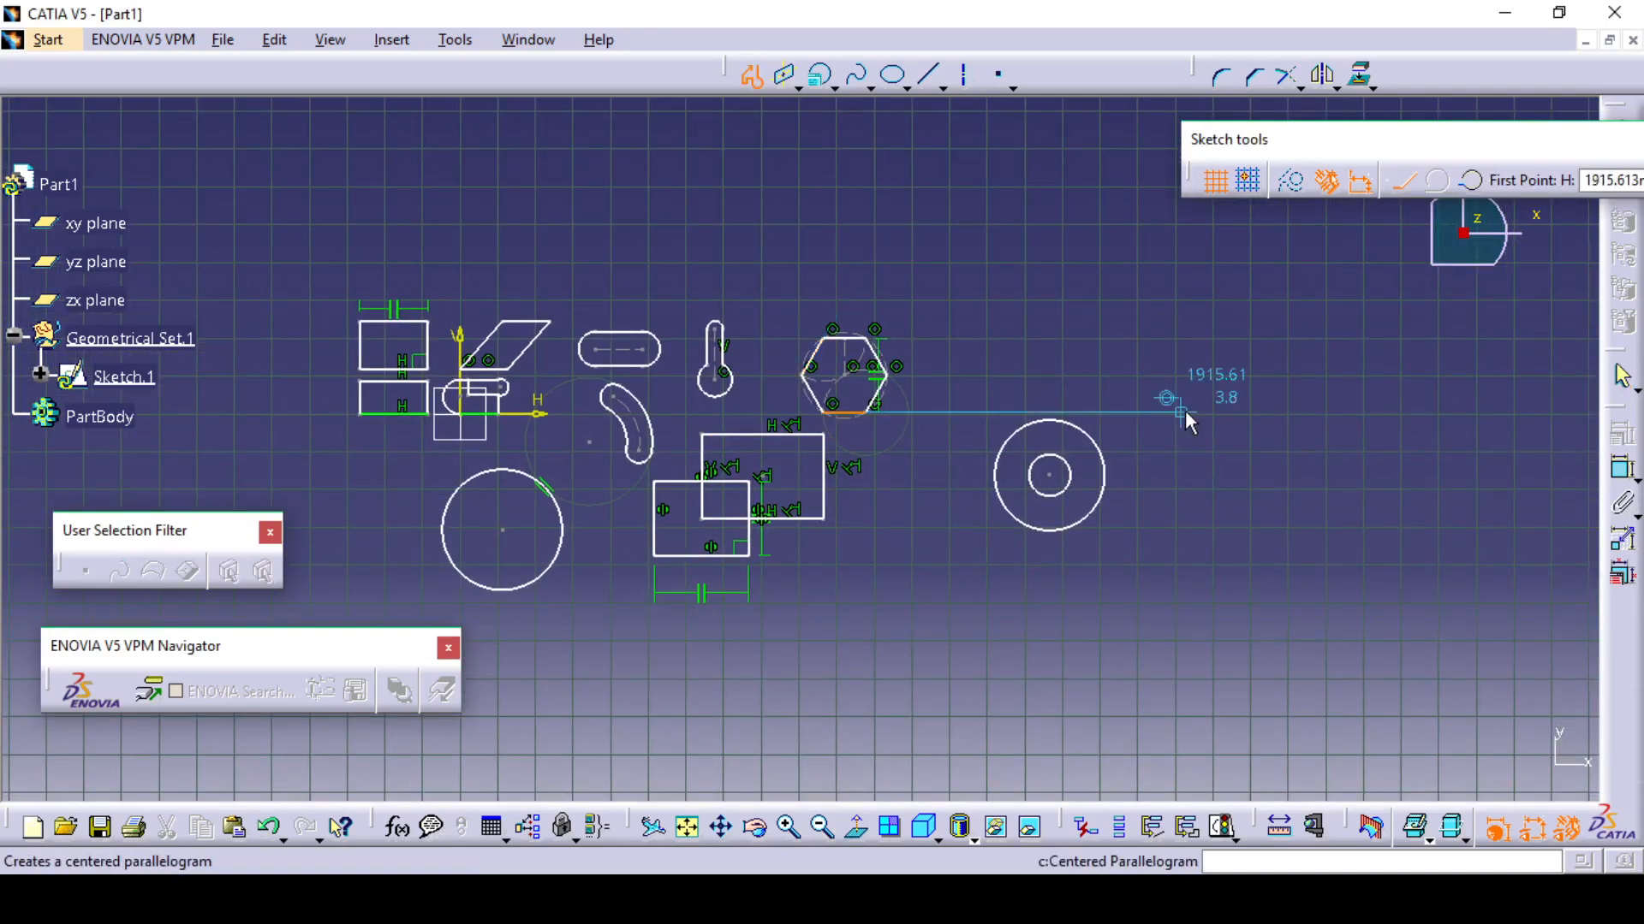
left_click(933, 77)
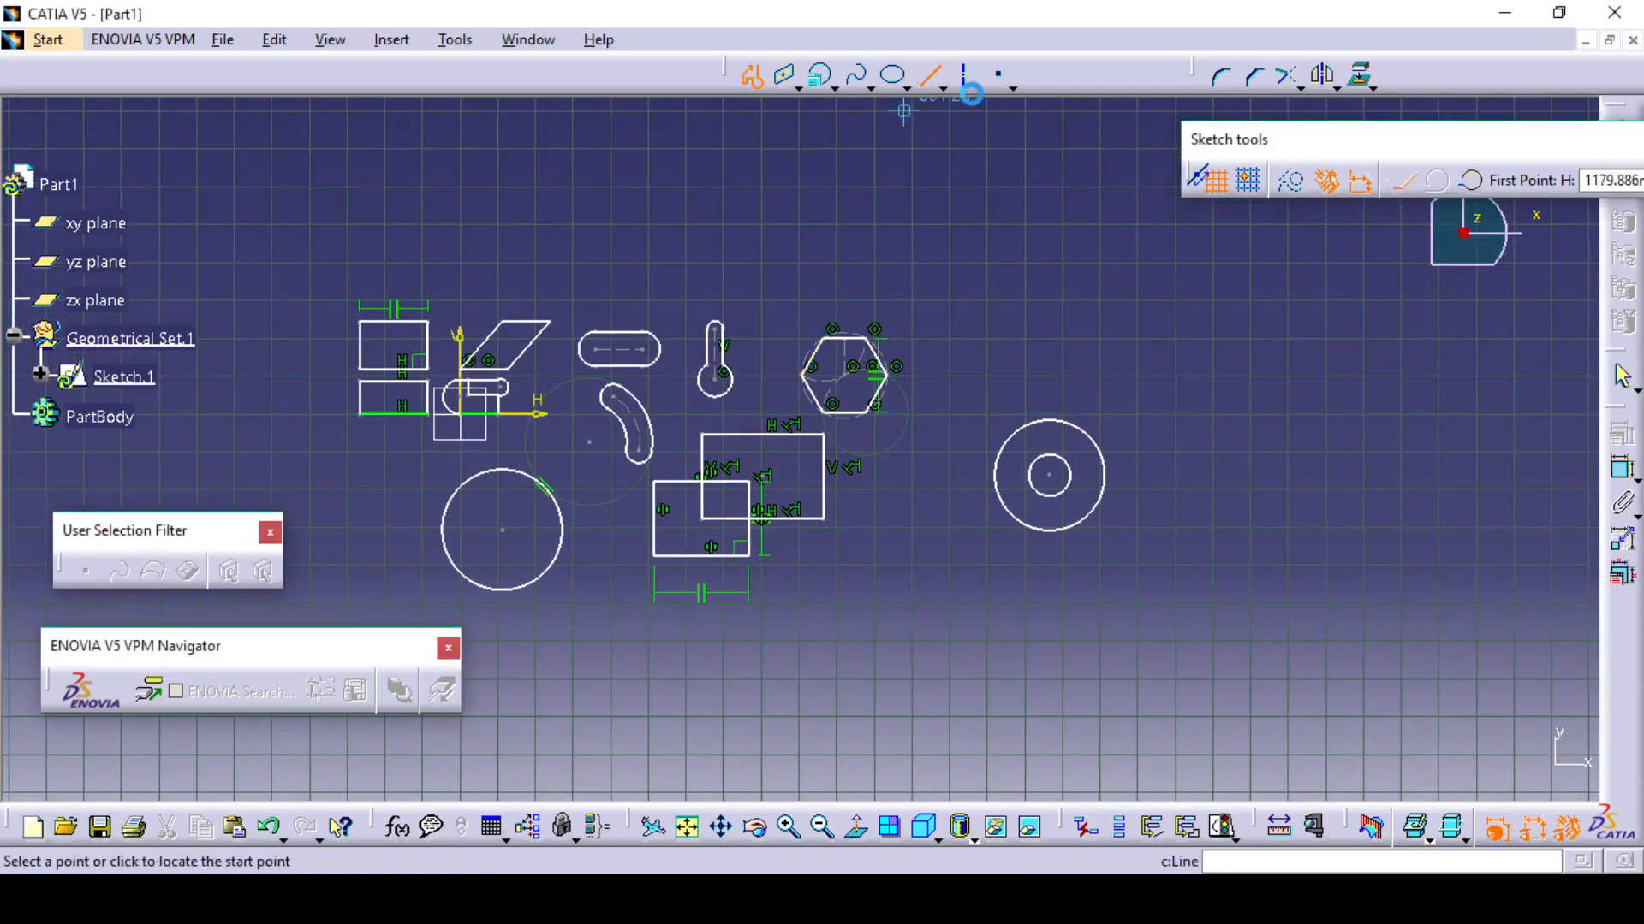
left_click(1273, 374)
left_click(1190, 528)
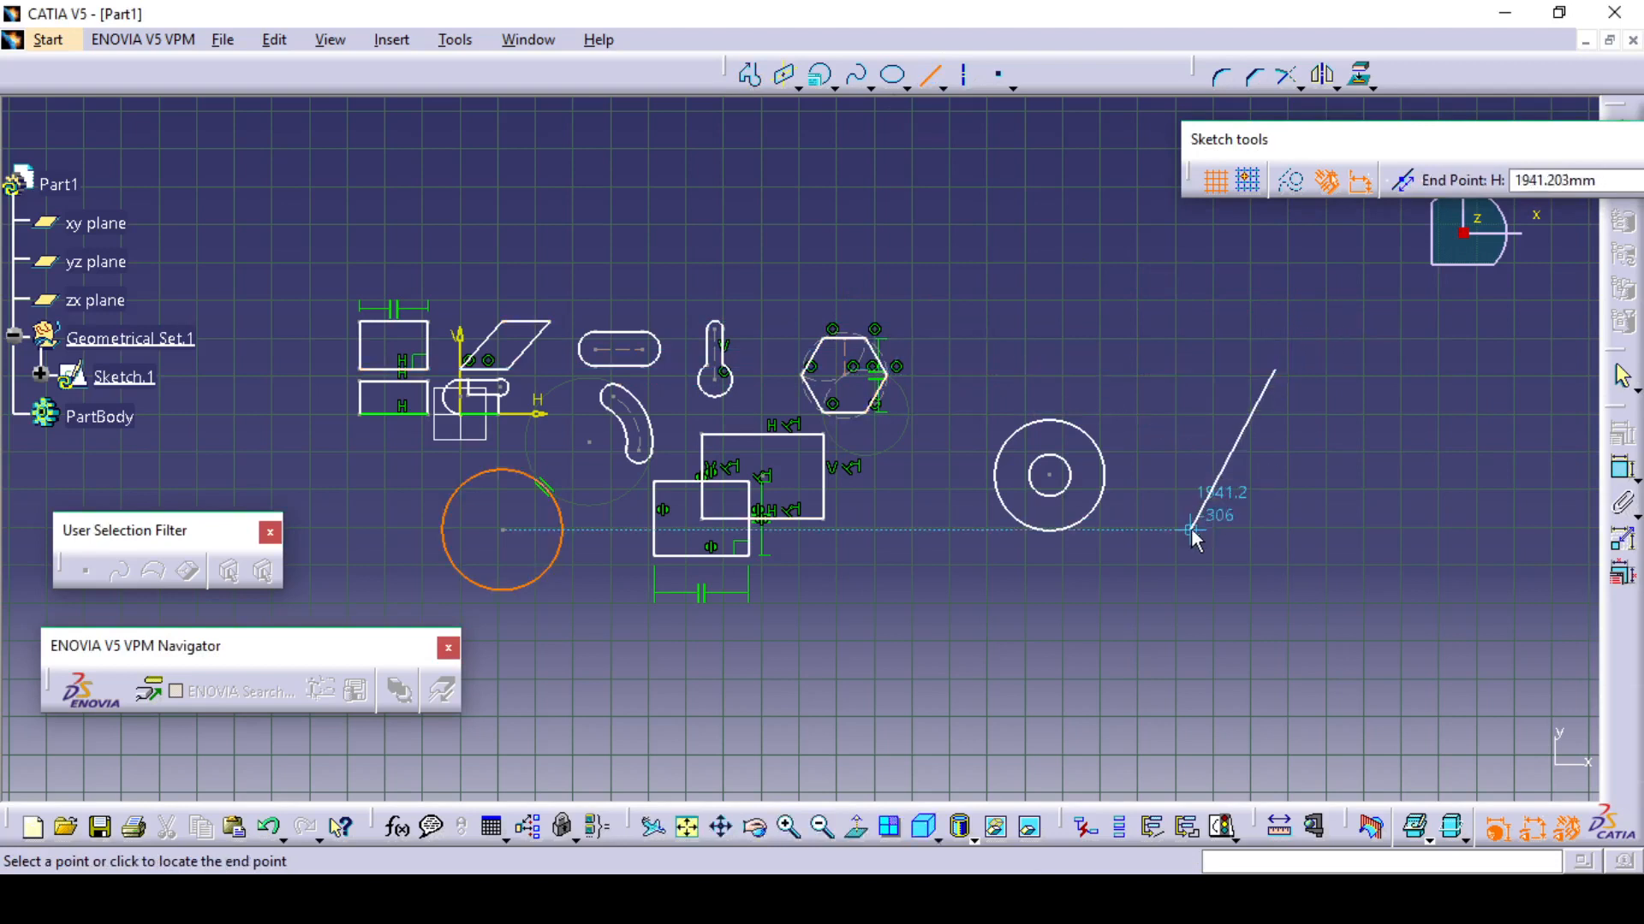
Draw an oppositely slanted line to the right of the first one and a nearly horizontal line below both, leaving gaps between them
left_click(933, 82)
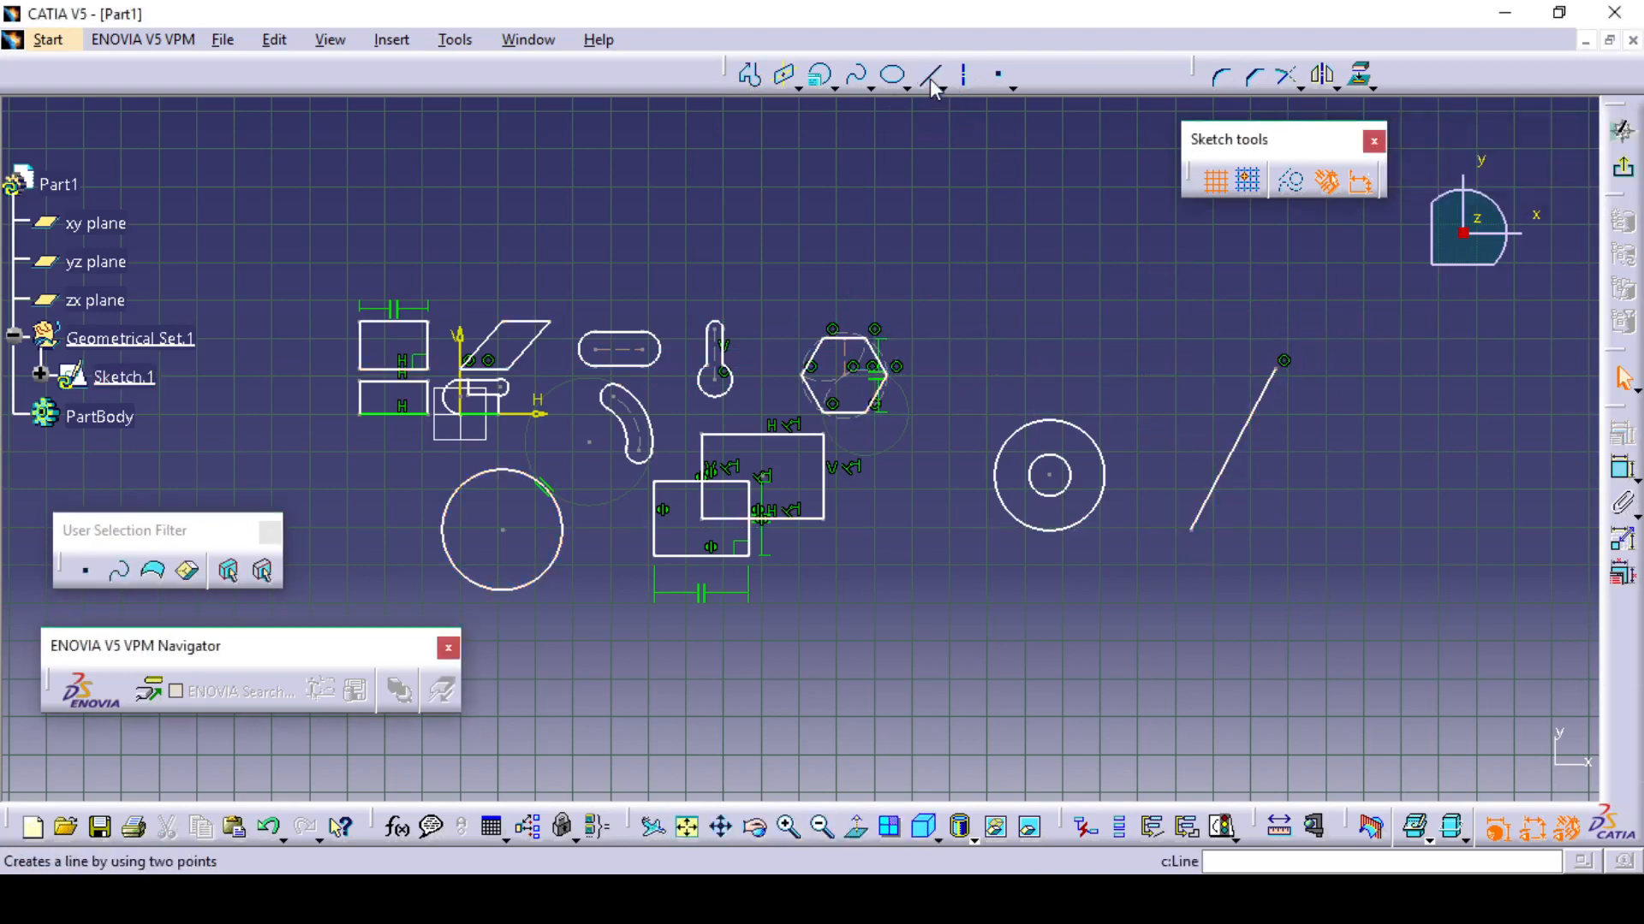
left_click(1401, 358)
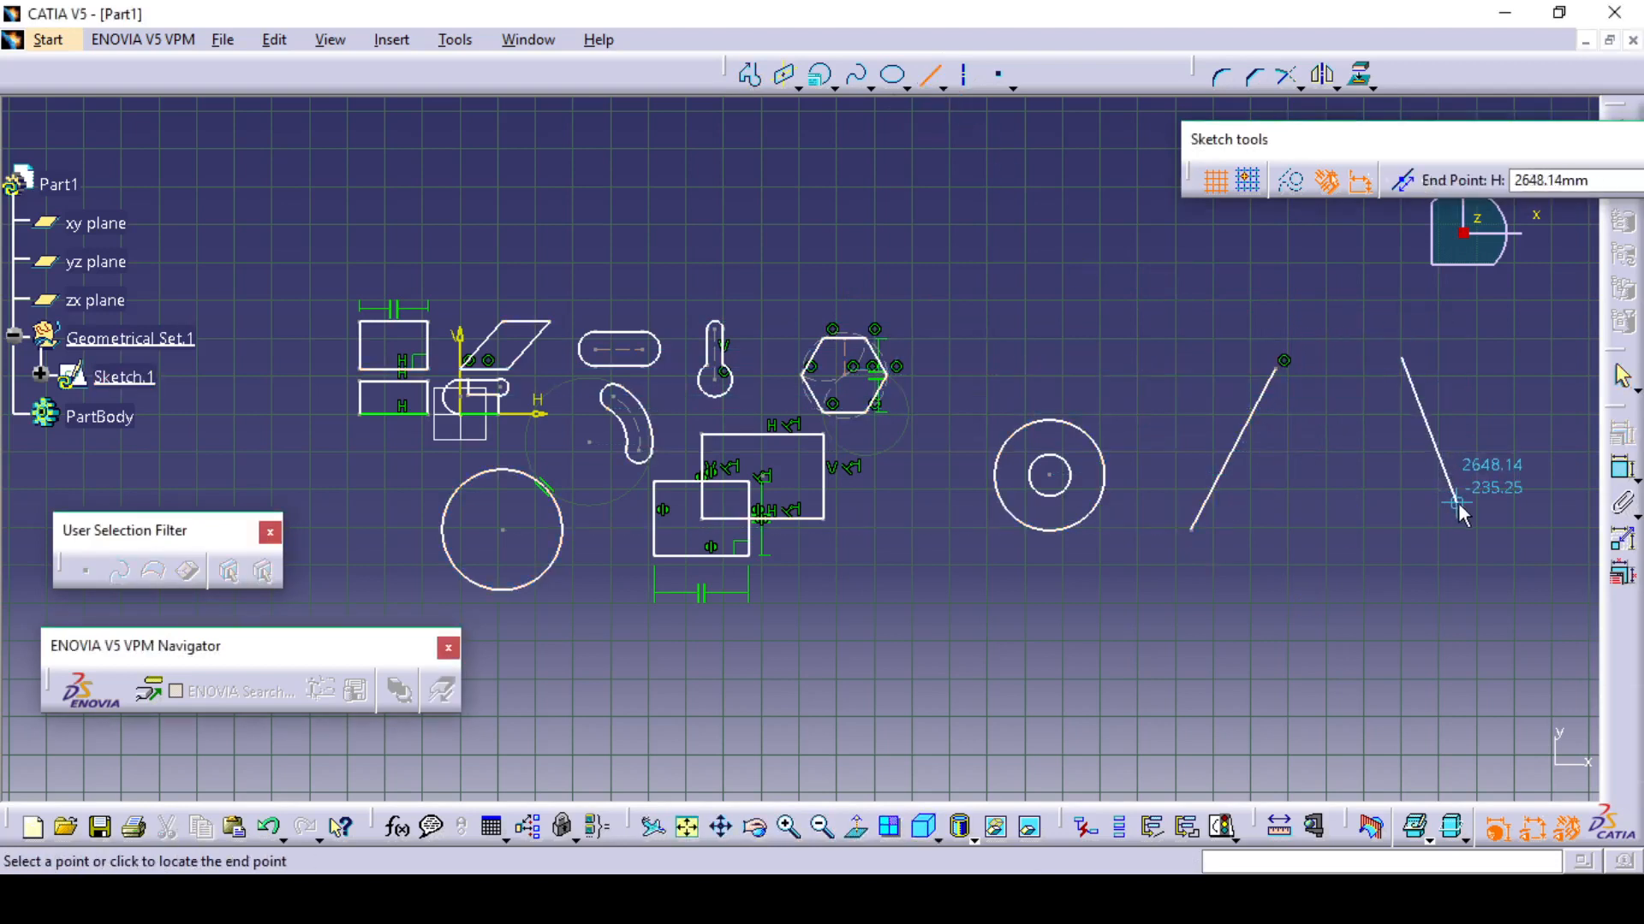
left_click(1464, 512)
left_click(1262, 591)
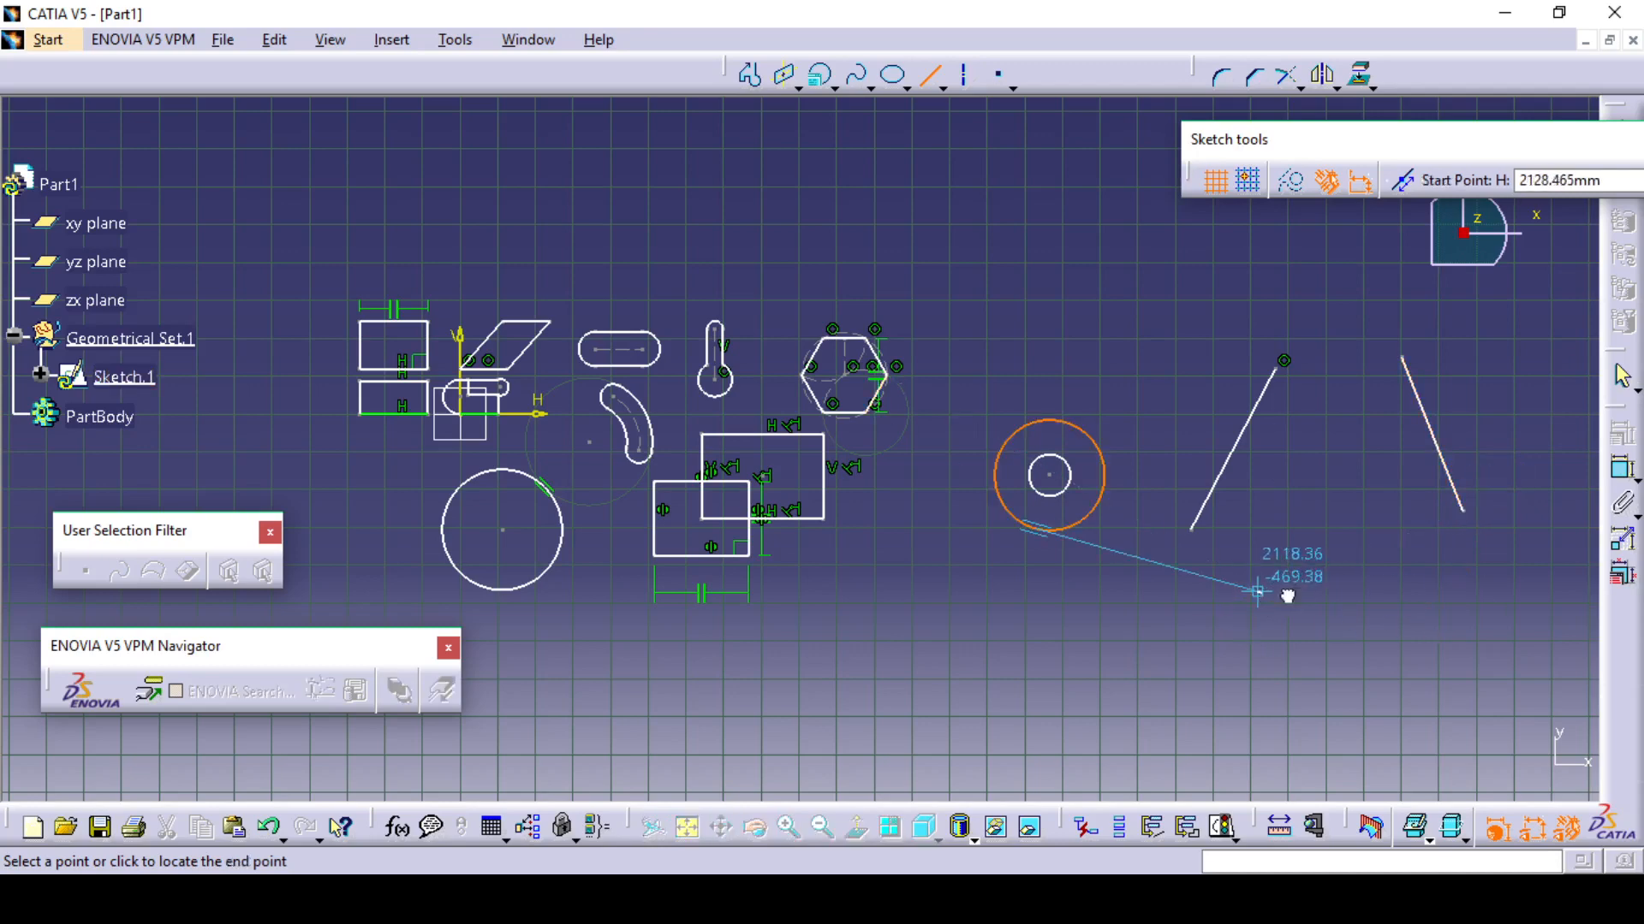
left_click(1412, 578)
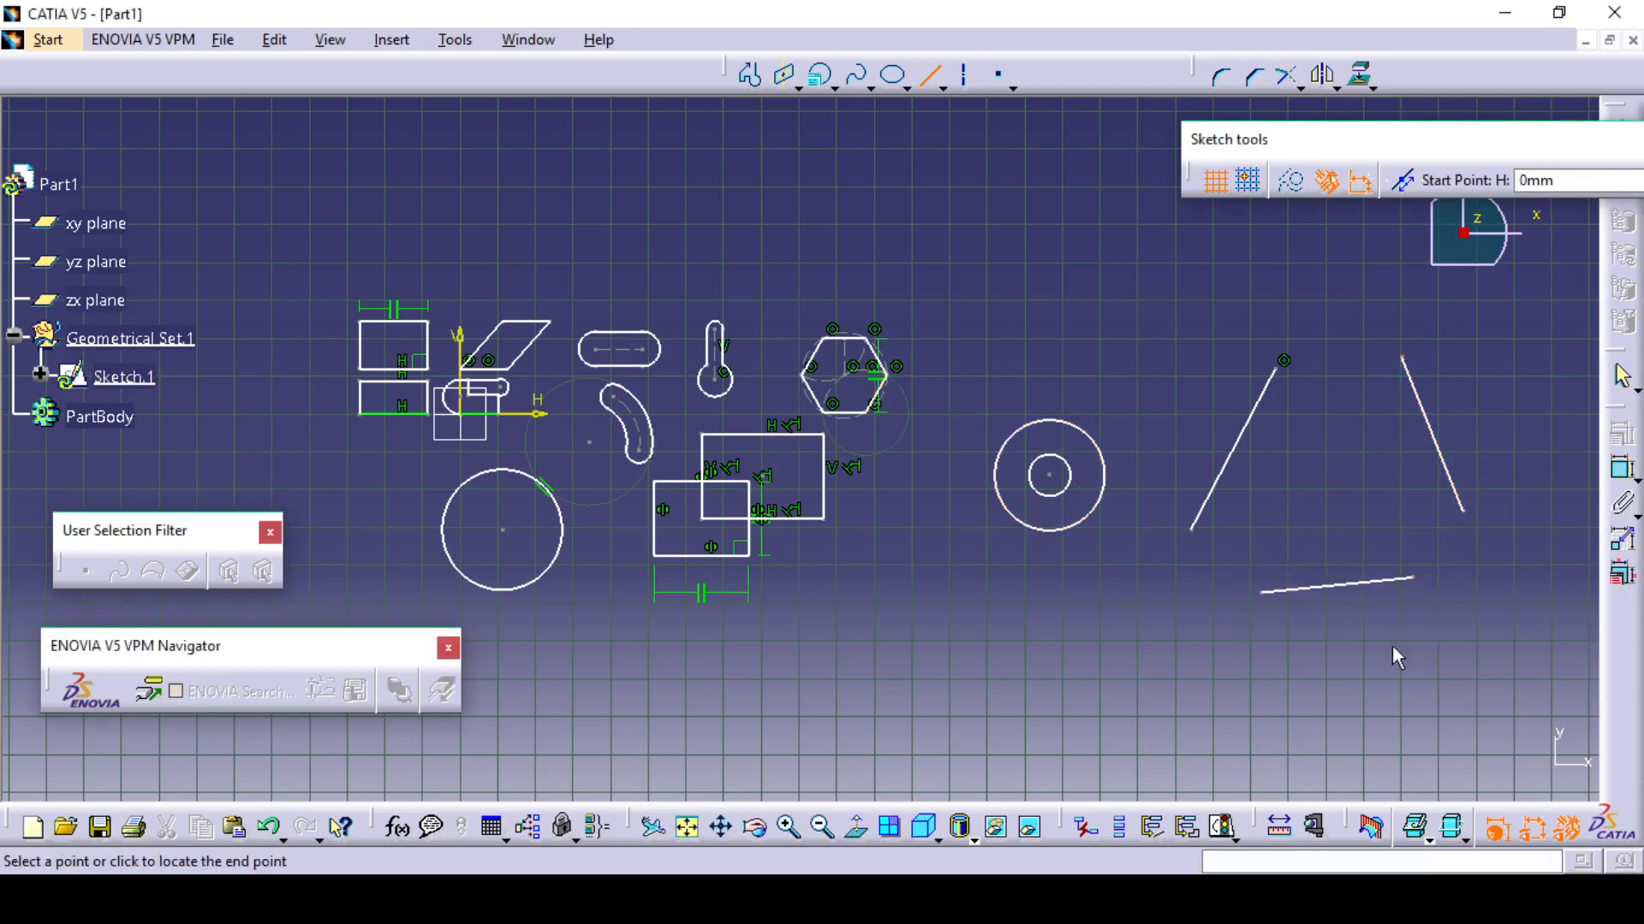
left_click(1374, 638)
middle_click_drag(1373, 638, 1300, 665)
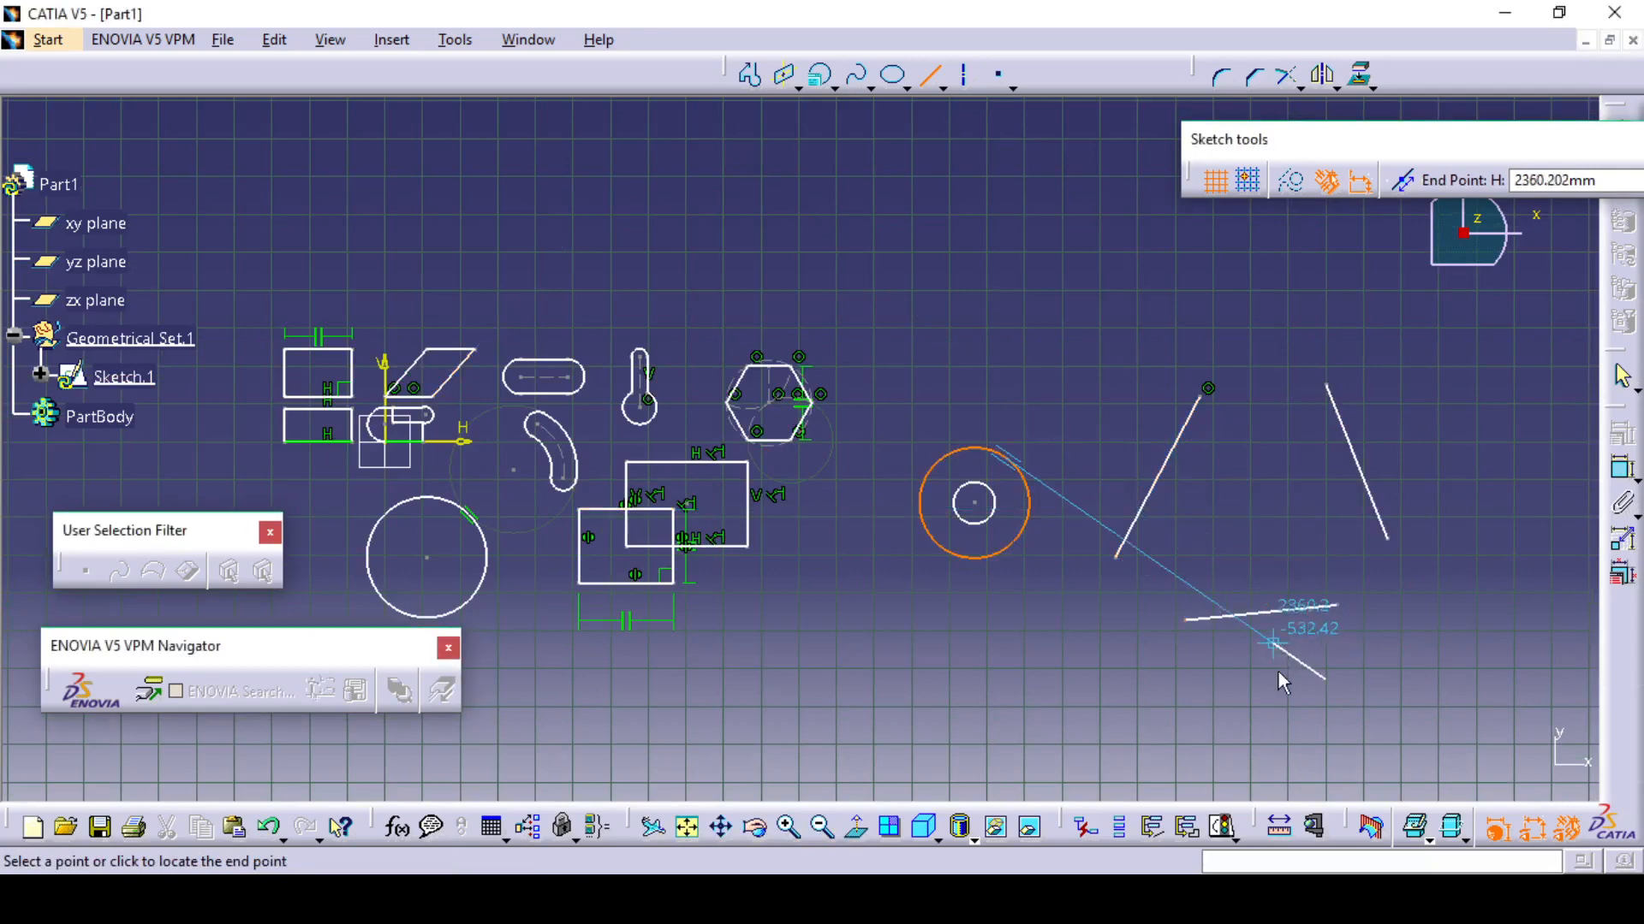
key("Escape")
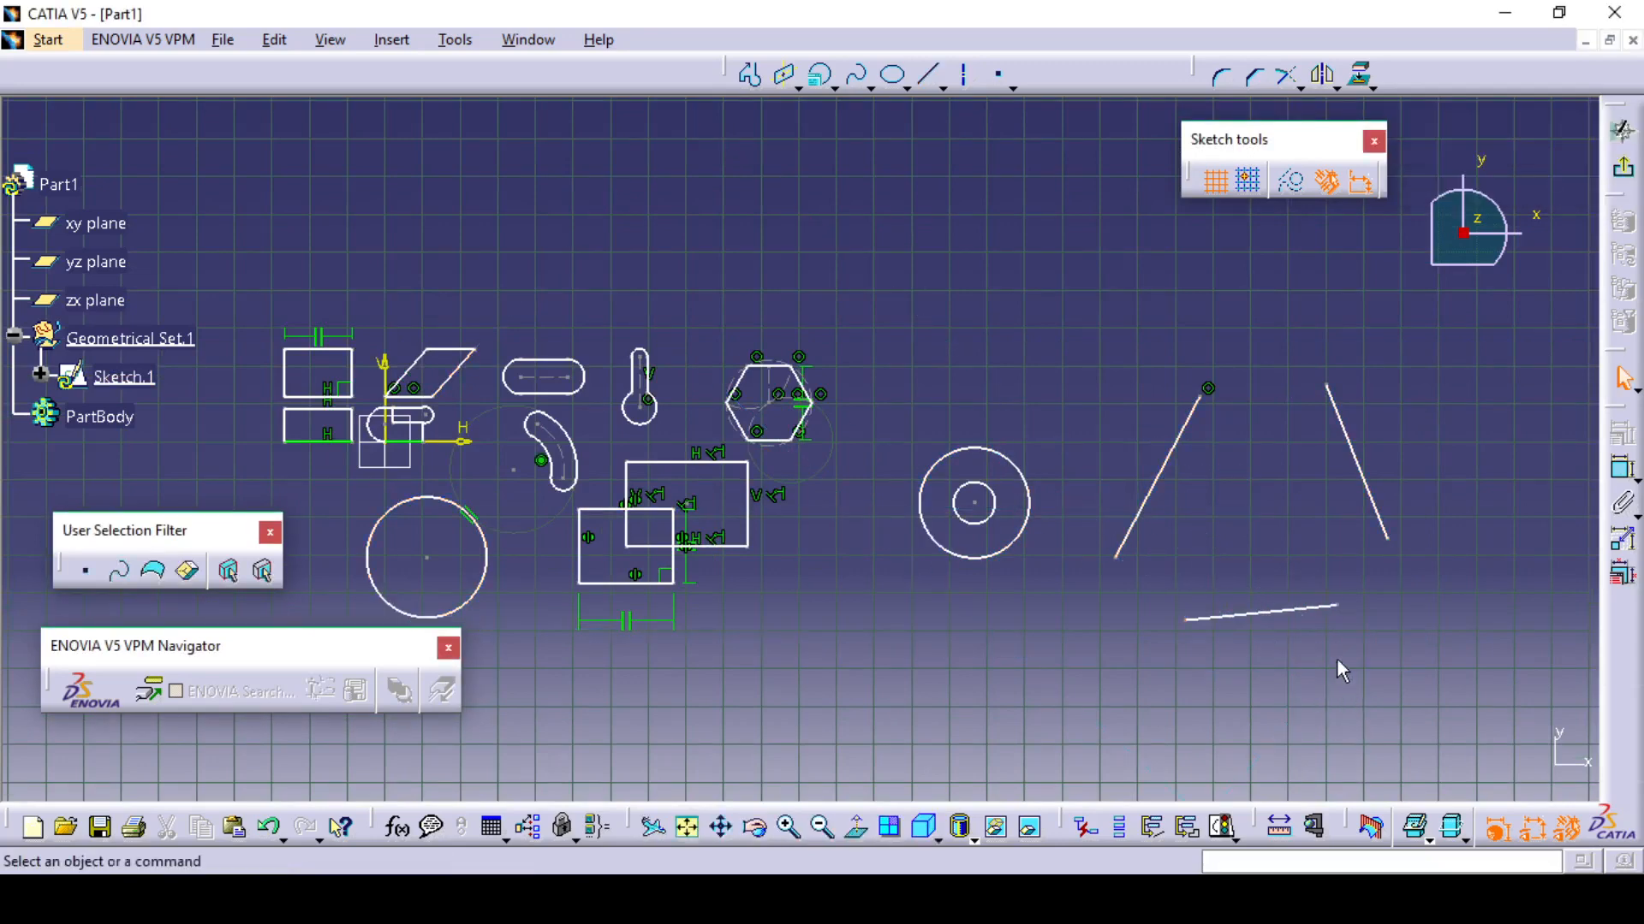
Draw a tri-tangent circle touching the left slanted line, the right slanted line and the nearly horizontal line
left_click(835, 87)
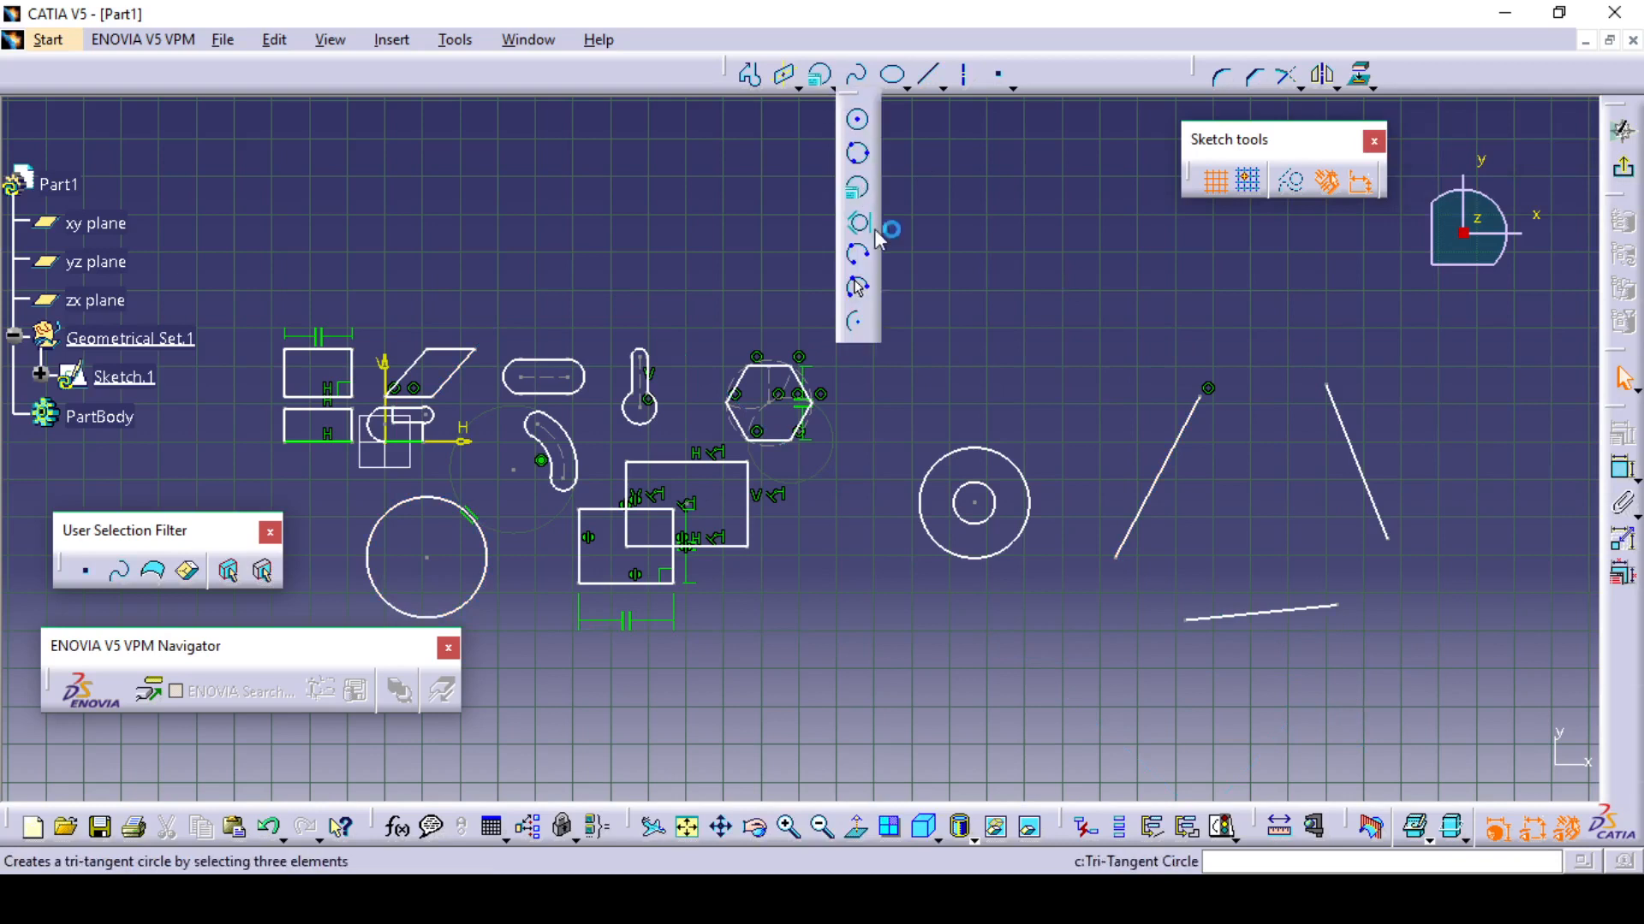
left_click(834, 86)
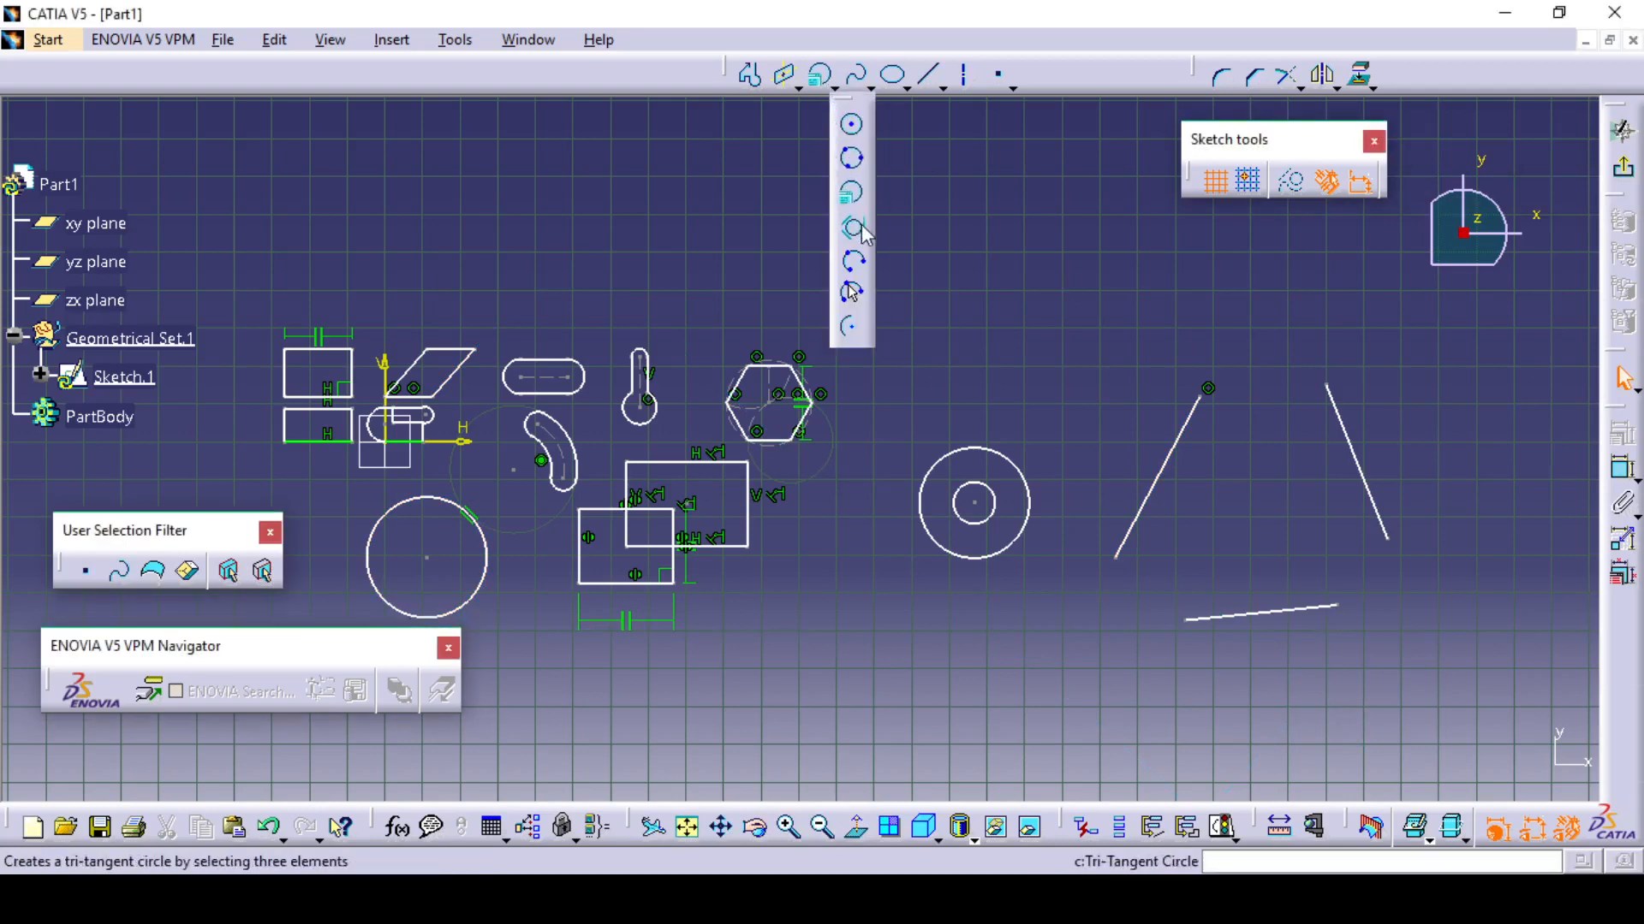
left_click(850, 292)
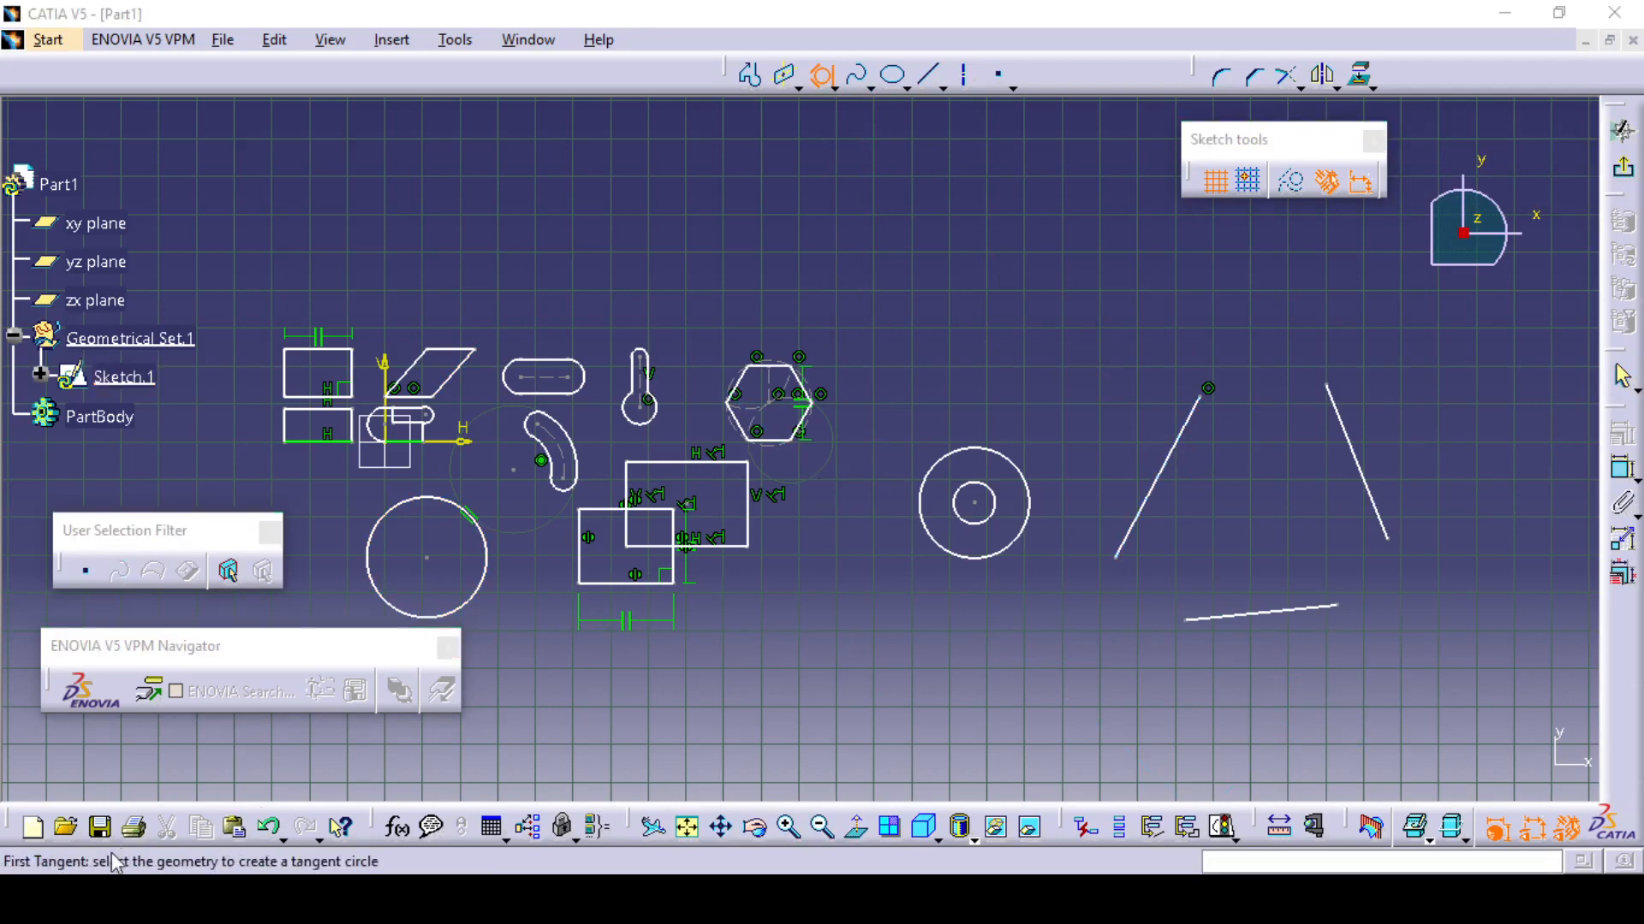
left_click(1177, 455)
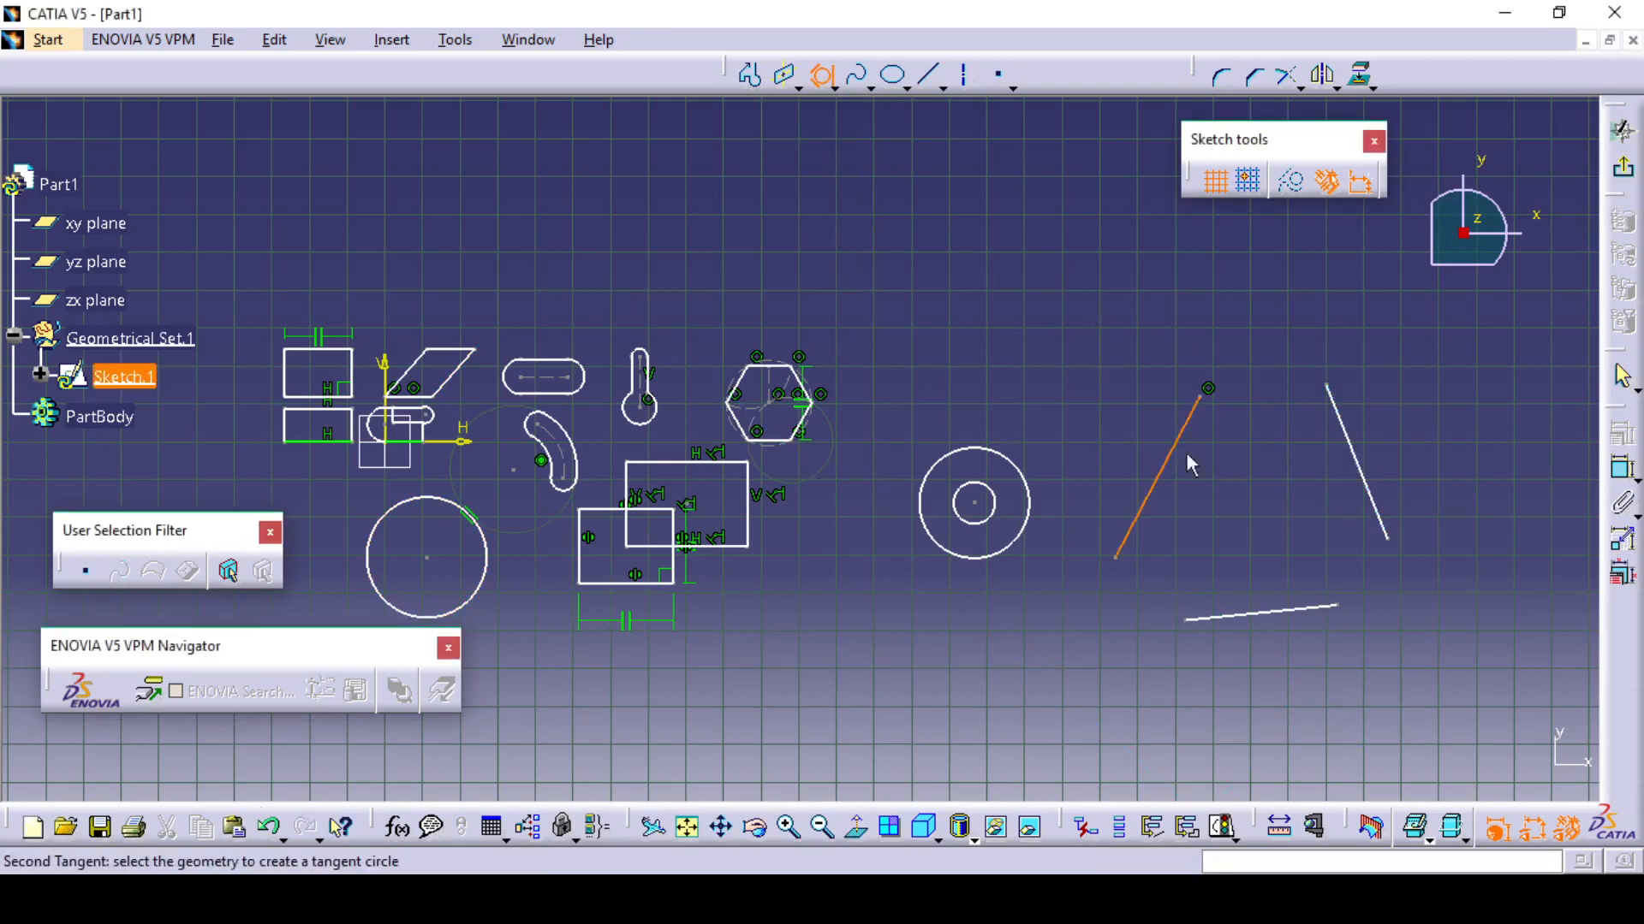
left_click(1358, 466)
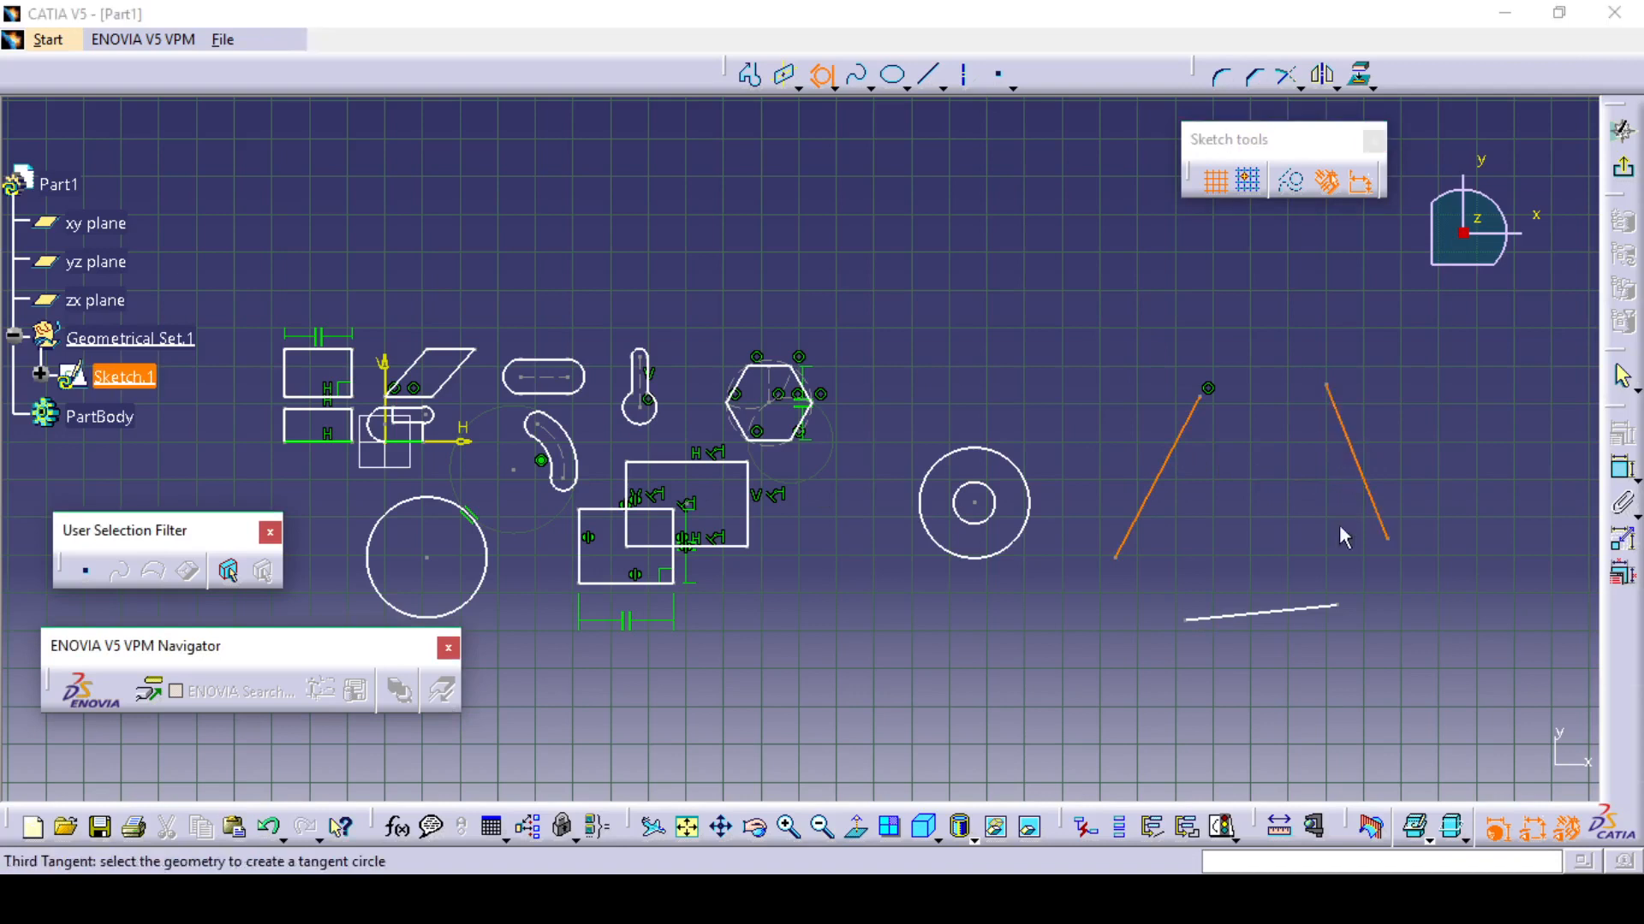
left_click(1253, 618)
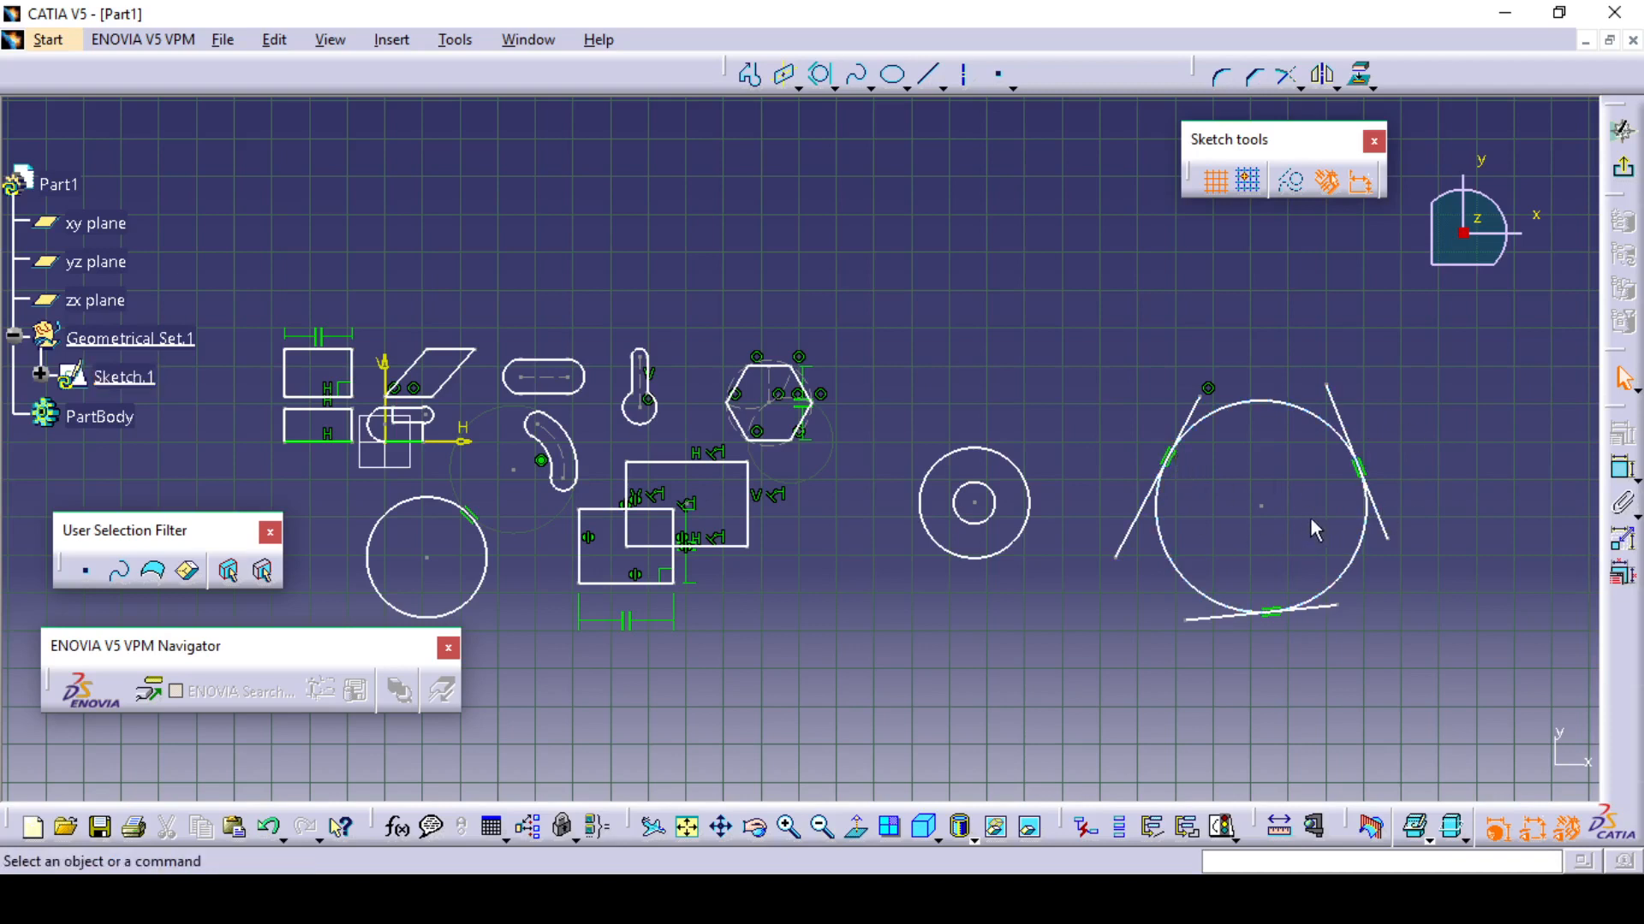
Draw a three-point arc above the three-point circle, through about H 1527 mm, V 529 mm and ending at about H 1889 mm, V 566 mm
left_click(835, 88)
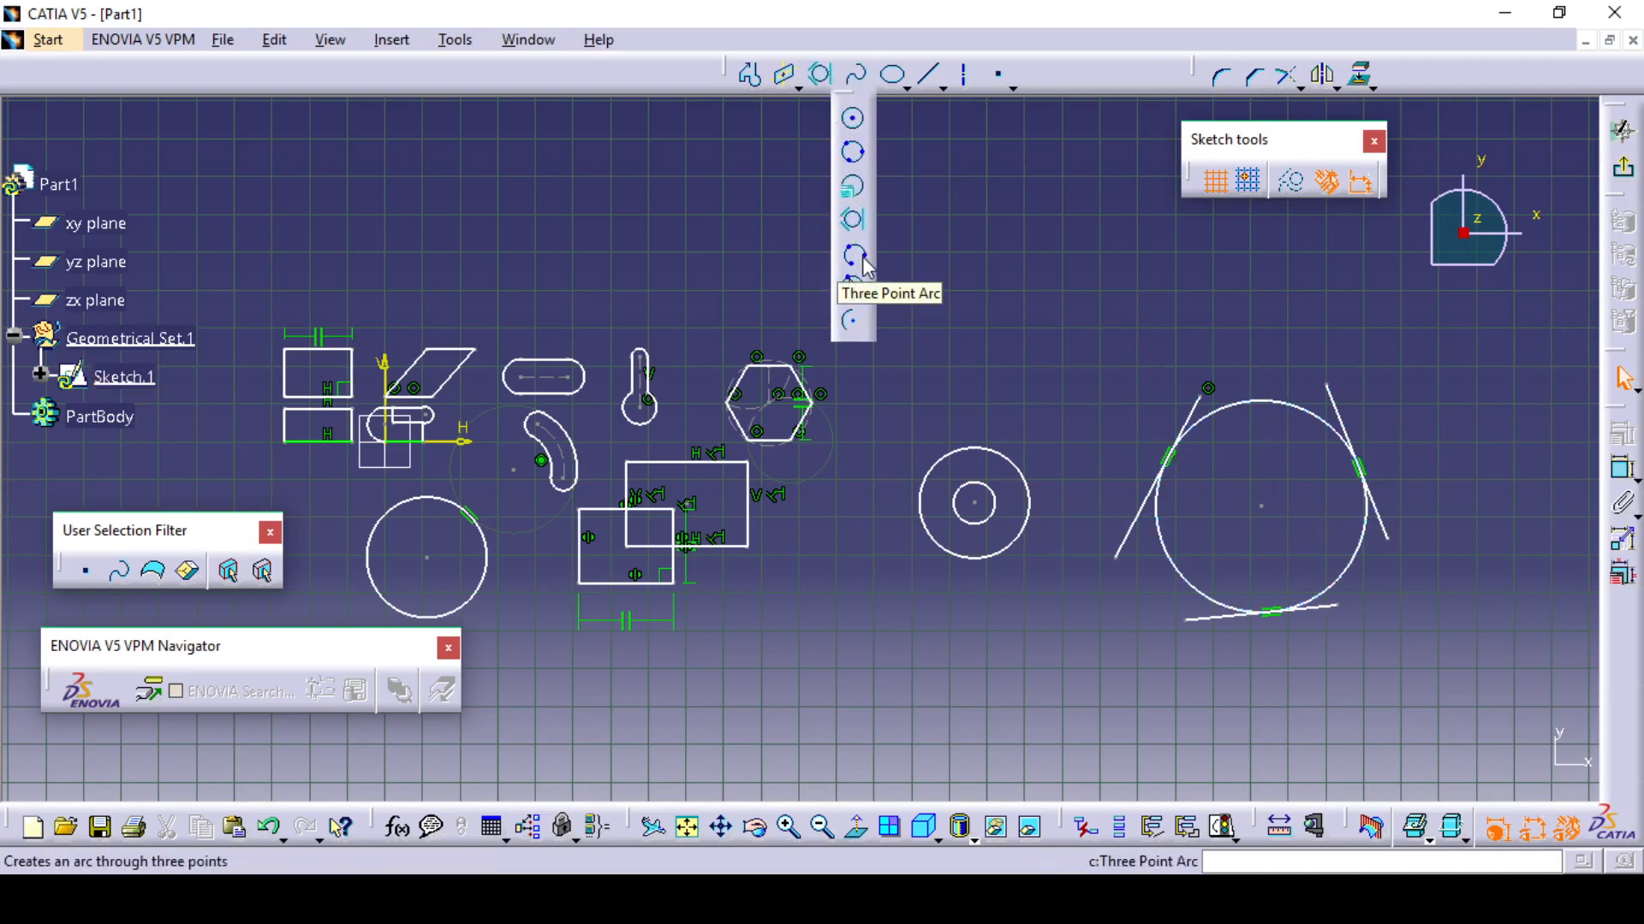
left_click(857, 257)
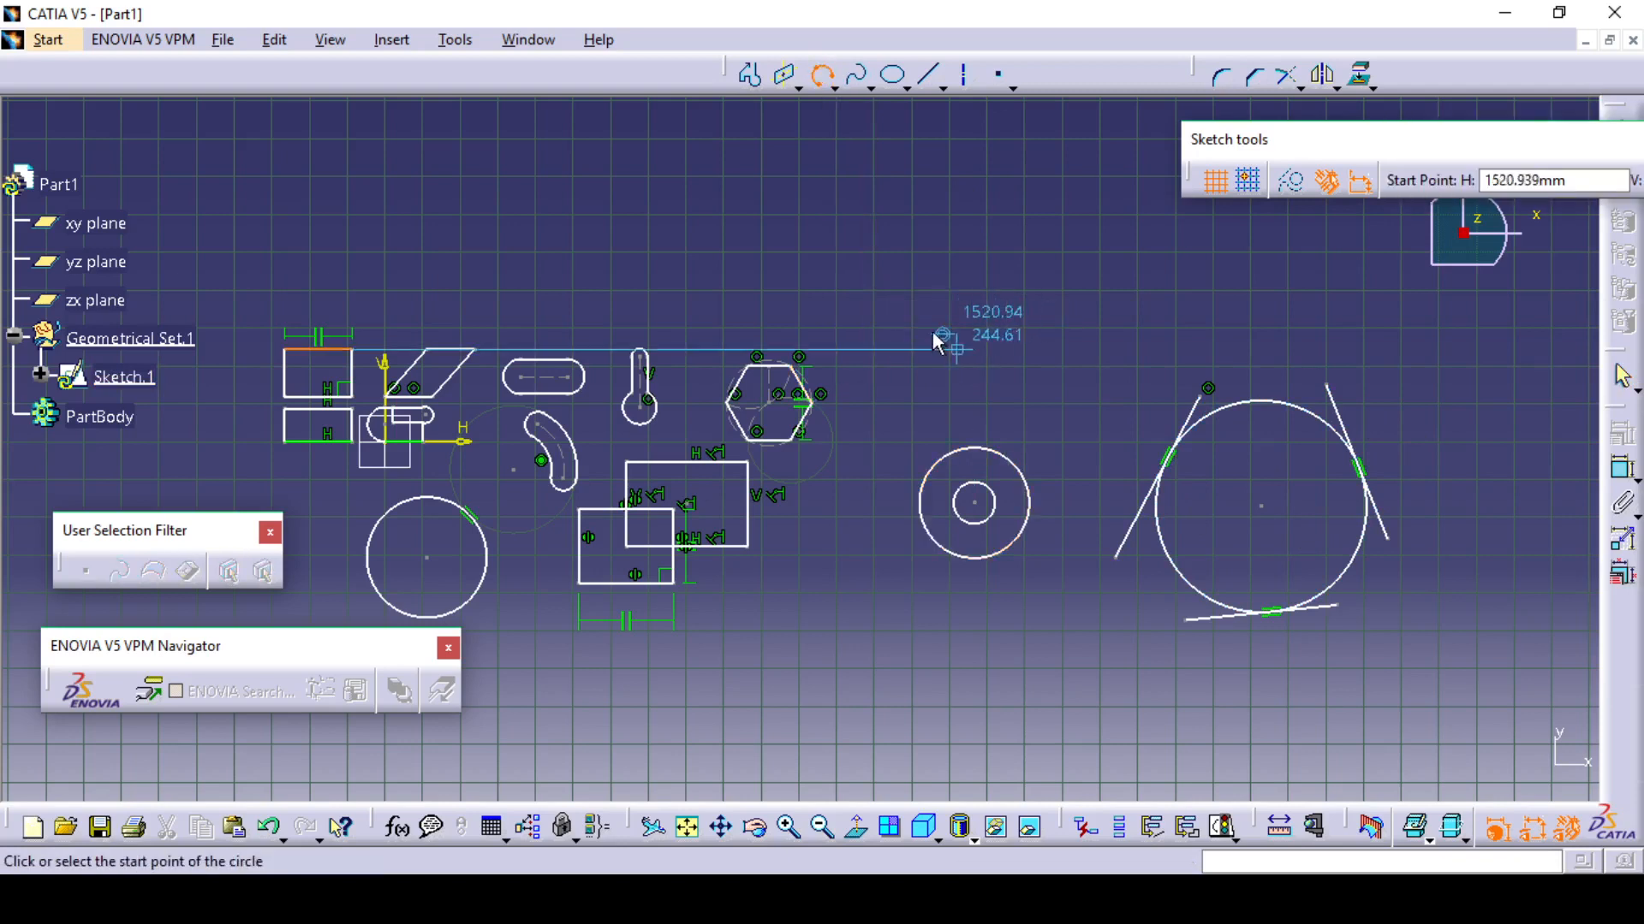
left_click(907, 315)
left_click(959, 238)
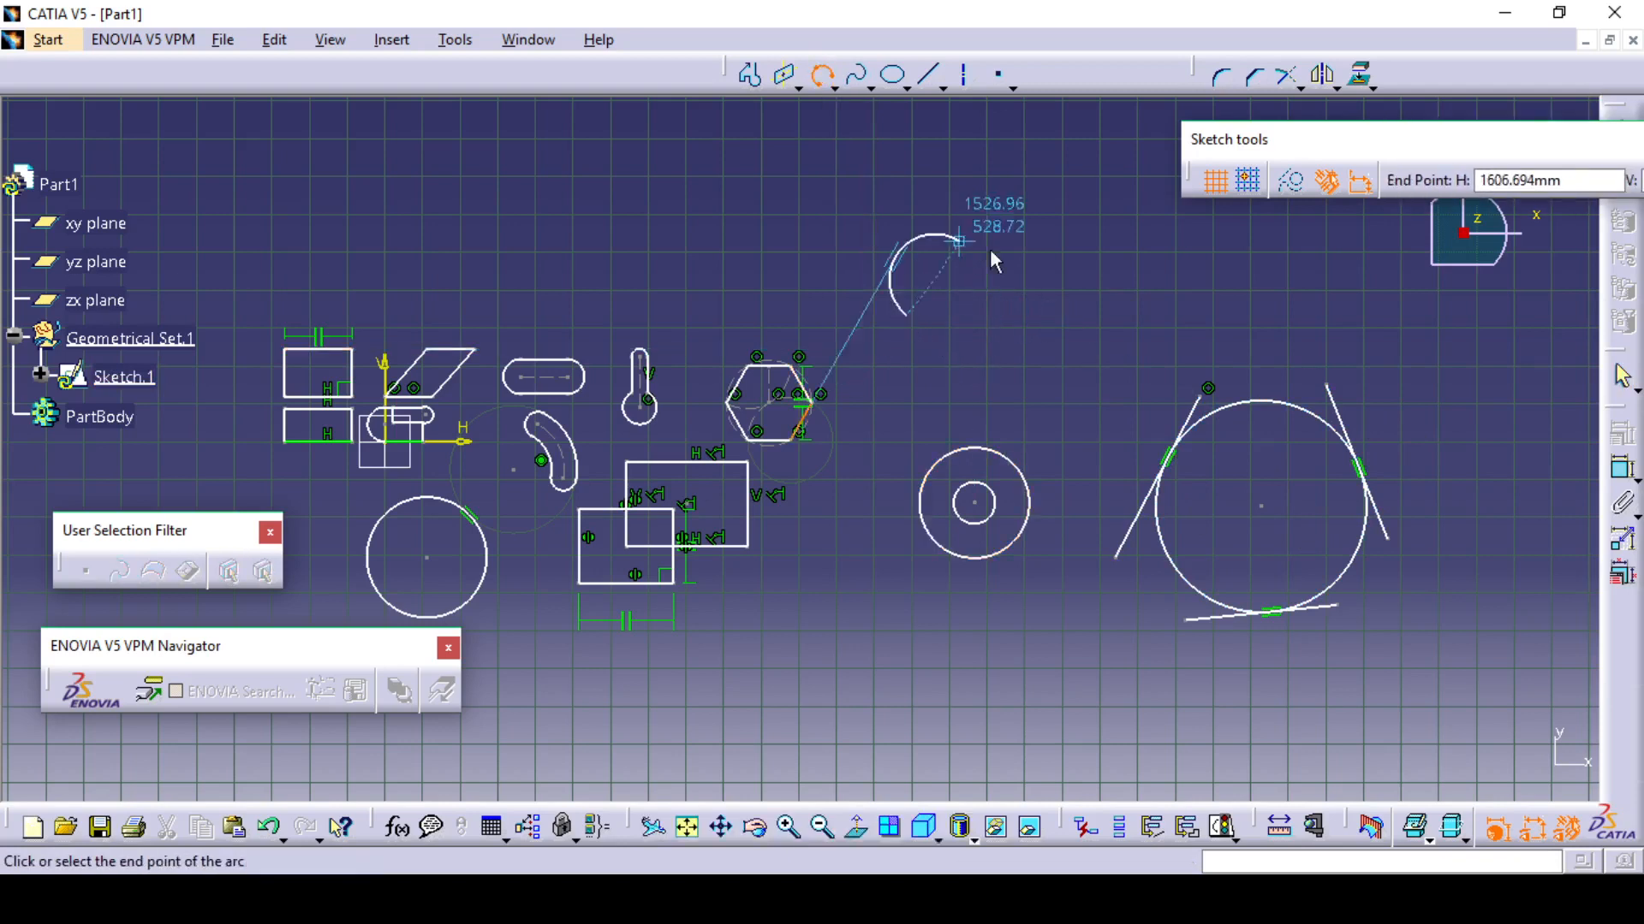
left_click(1099, 229)
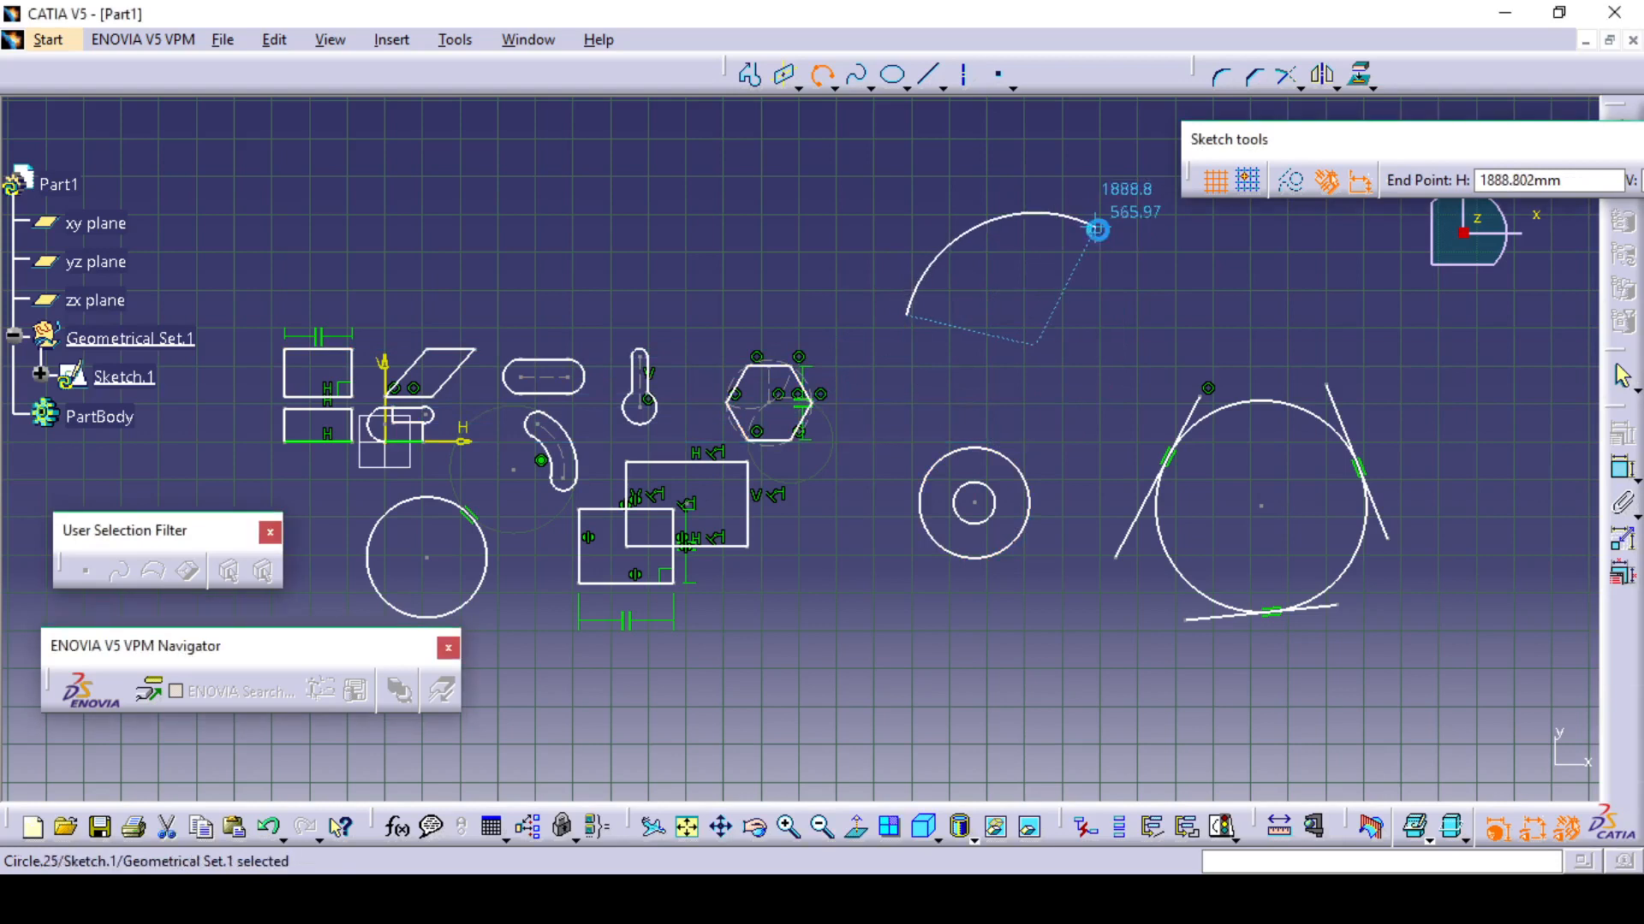
Draw a three-point arc starting with its limits below and to the right of the overlapping rectangles, bulging upward between its end points
left_click(836, 91)
left_click(860, 283)
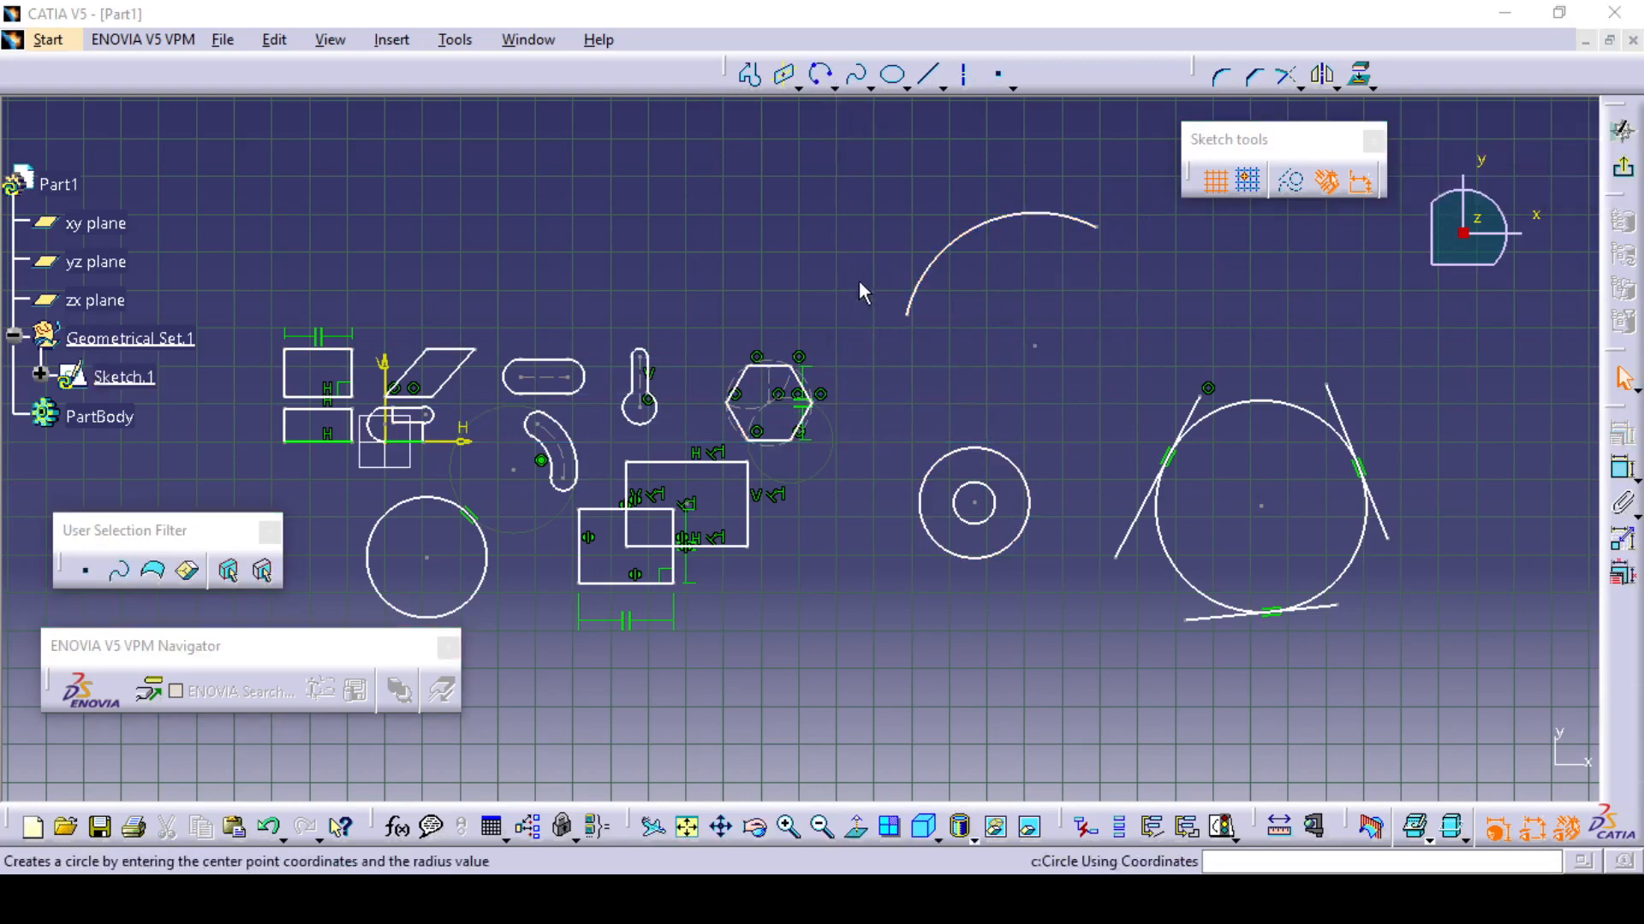
left_click(837, 88)
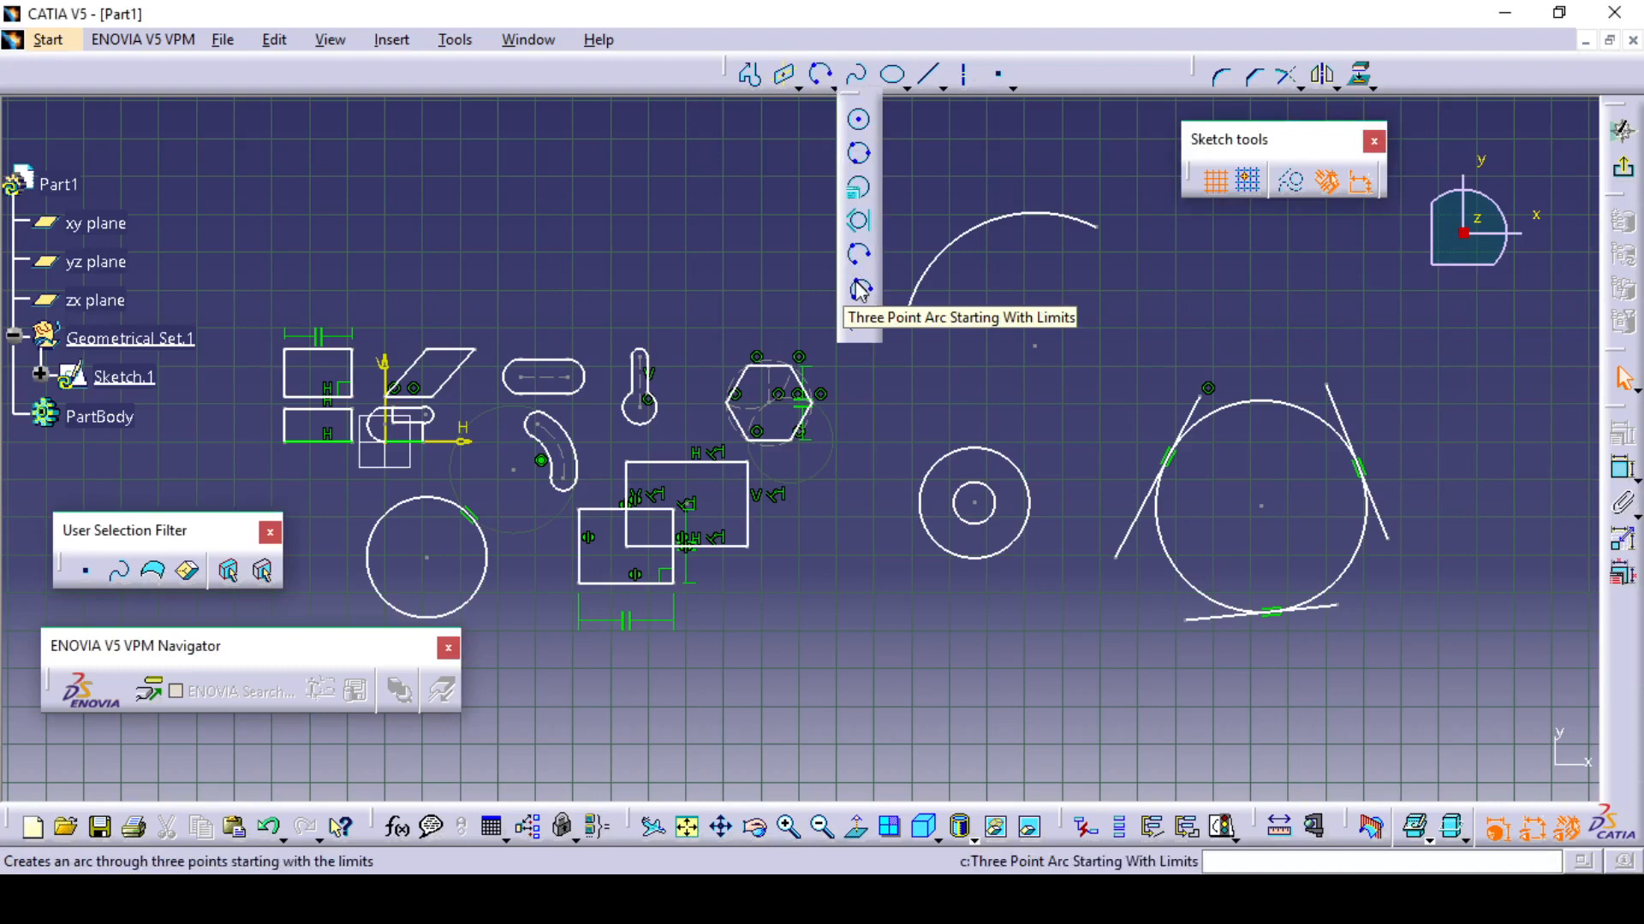
left_click(860, 290)
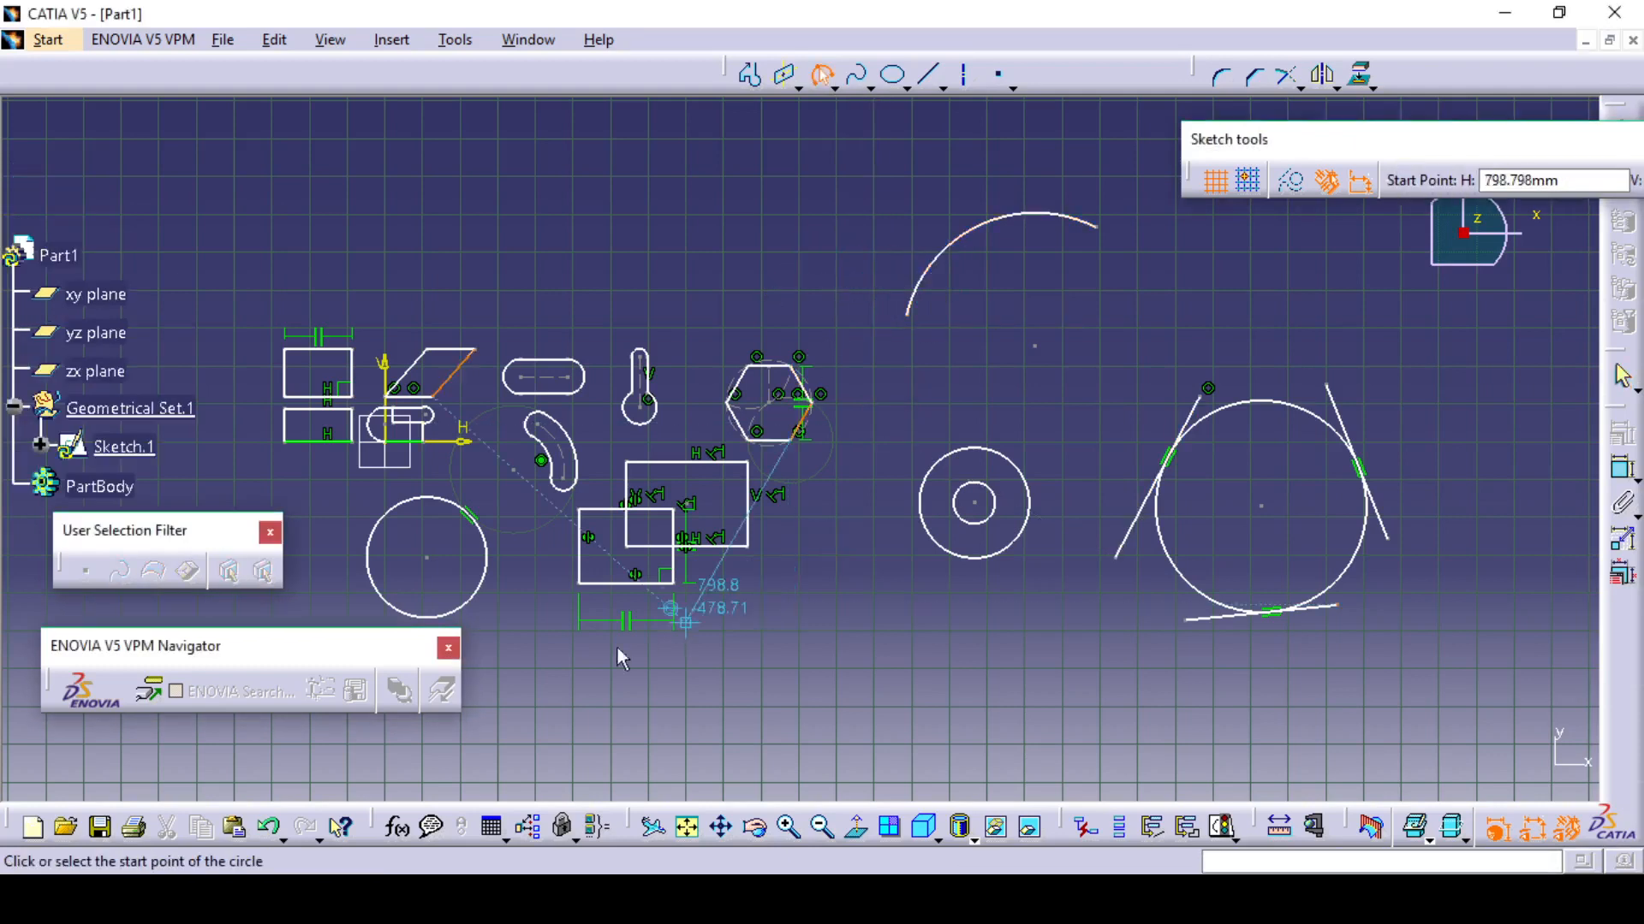
left_click(728, 715)
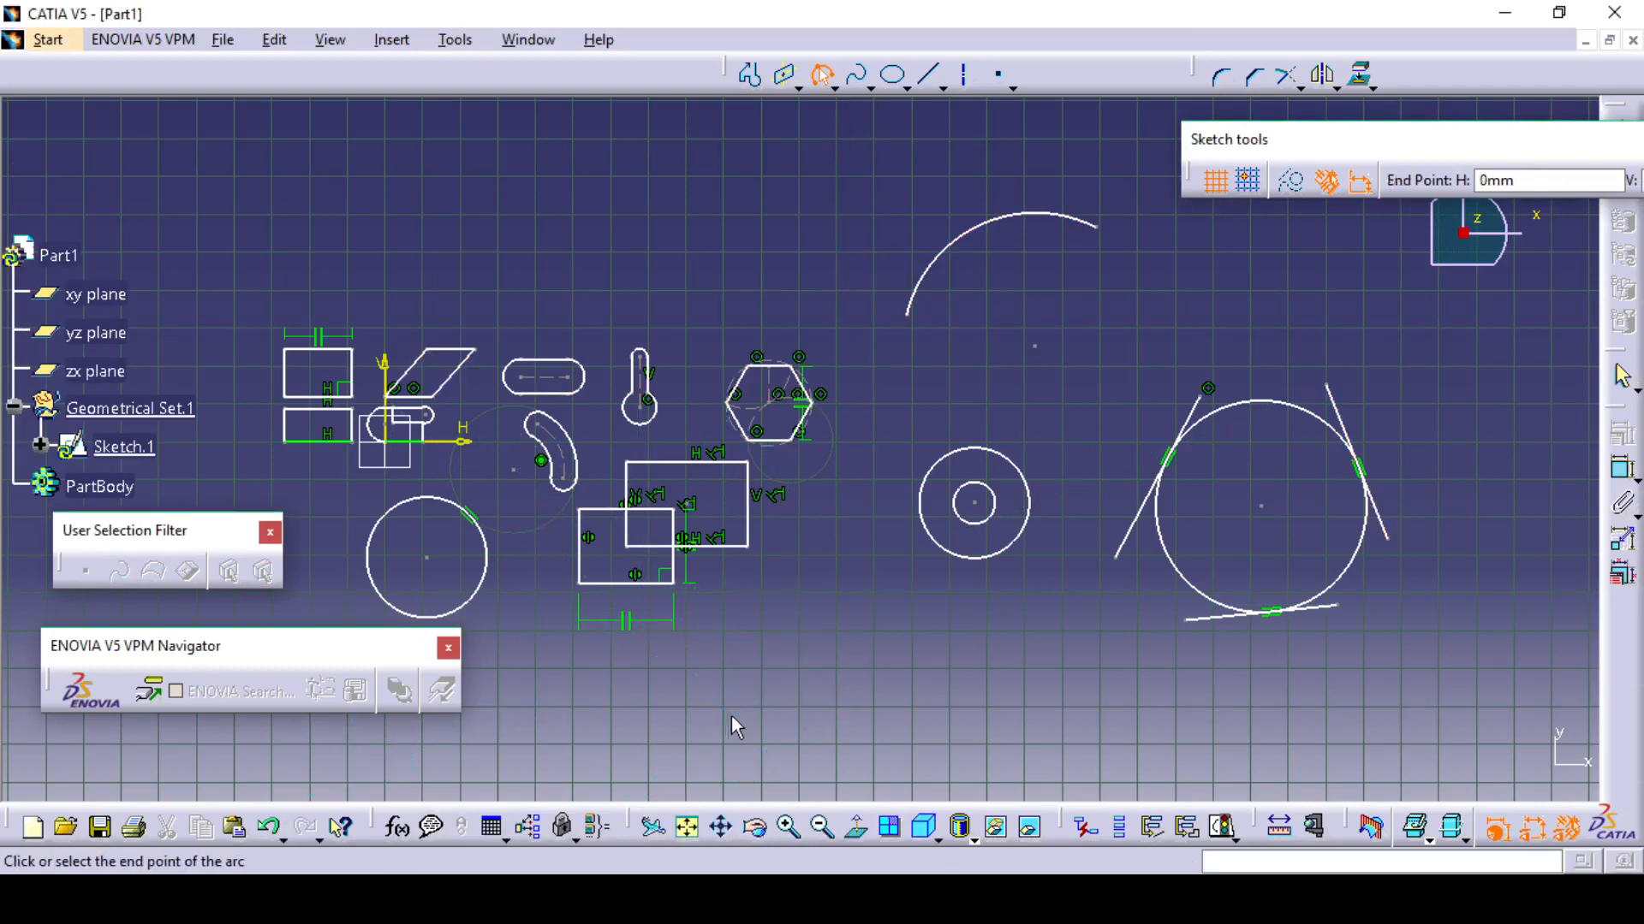
left_click(936, 620)
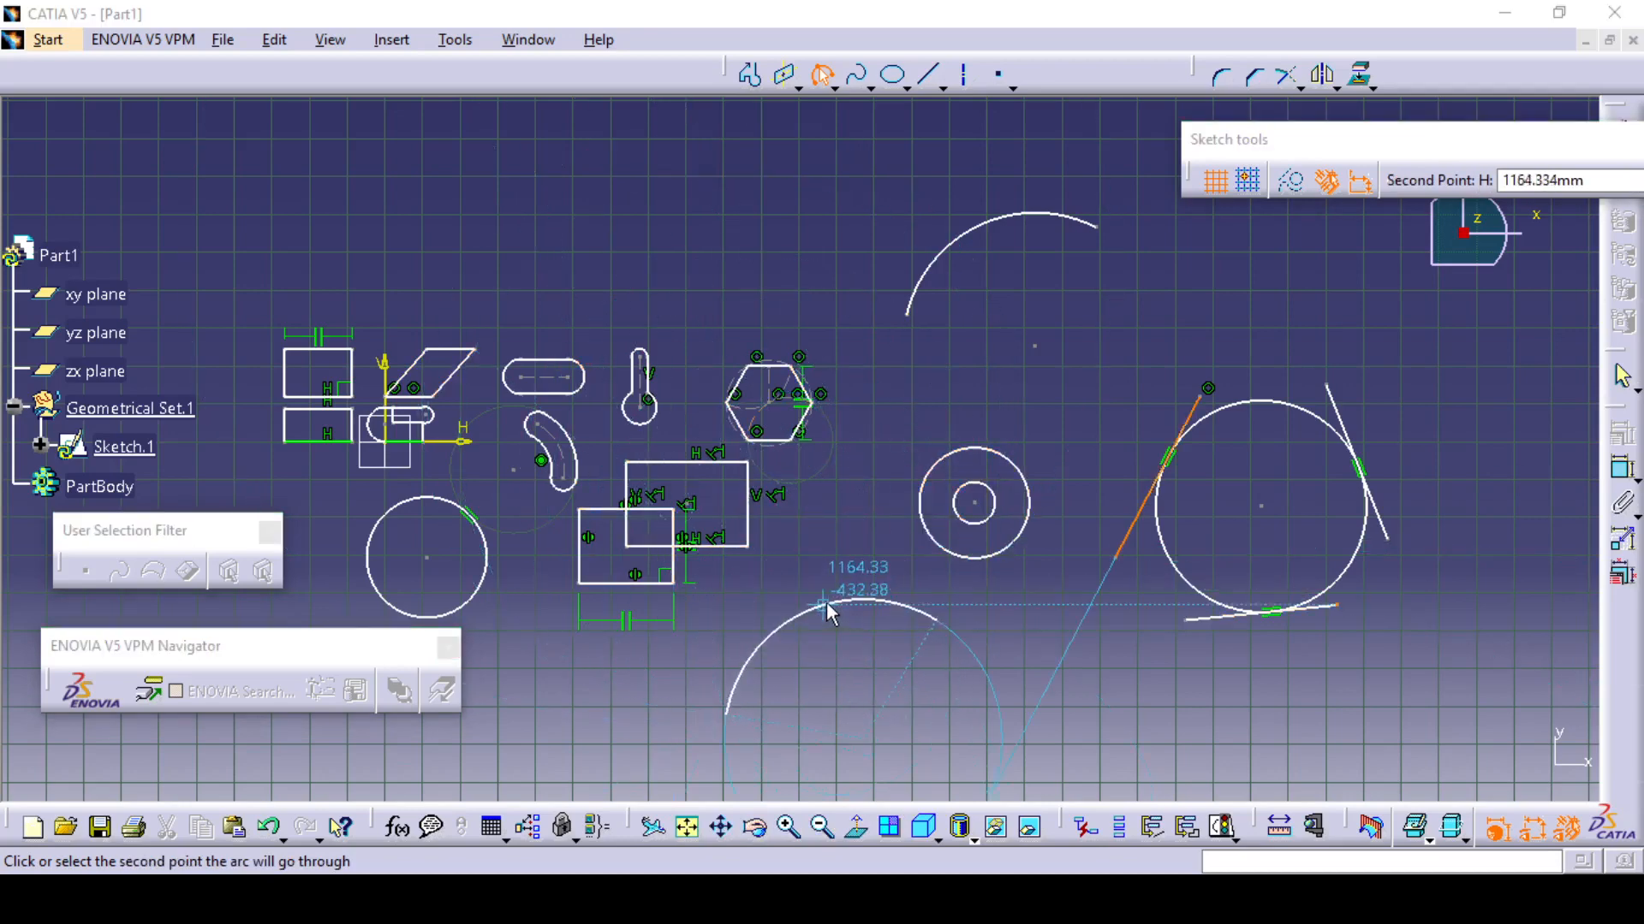
left_click(804, 614)
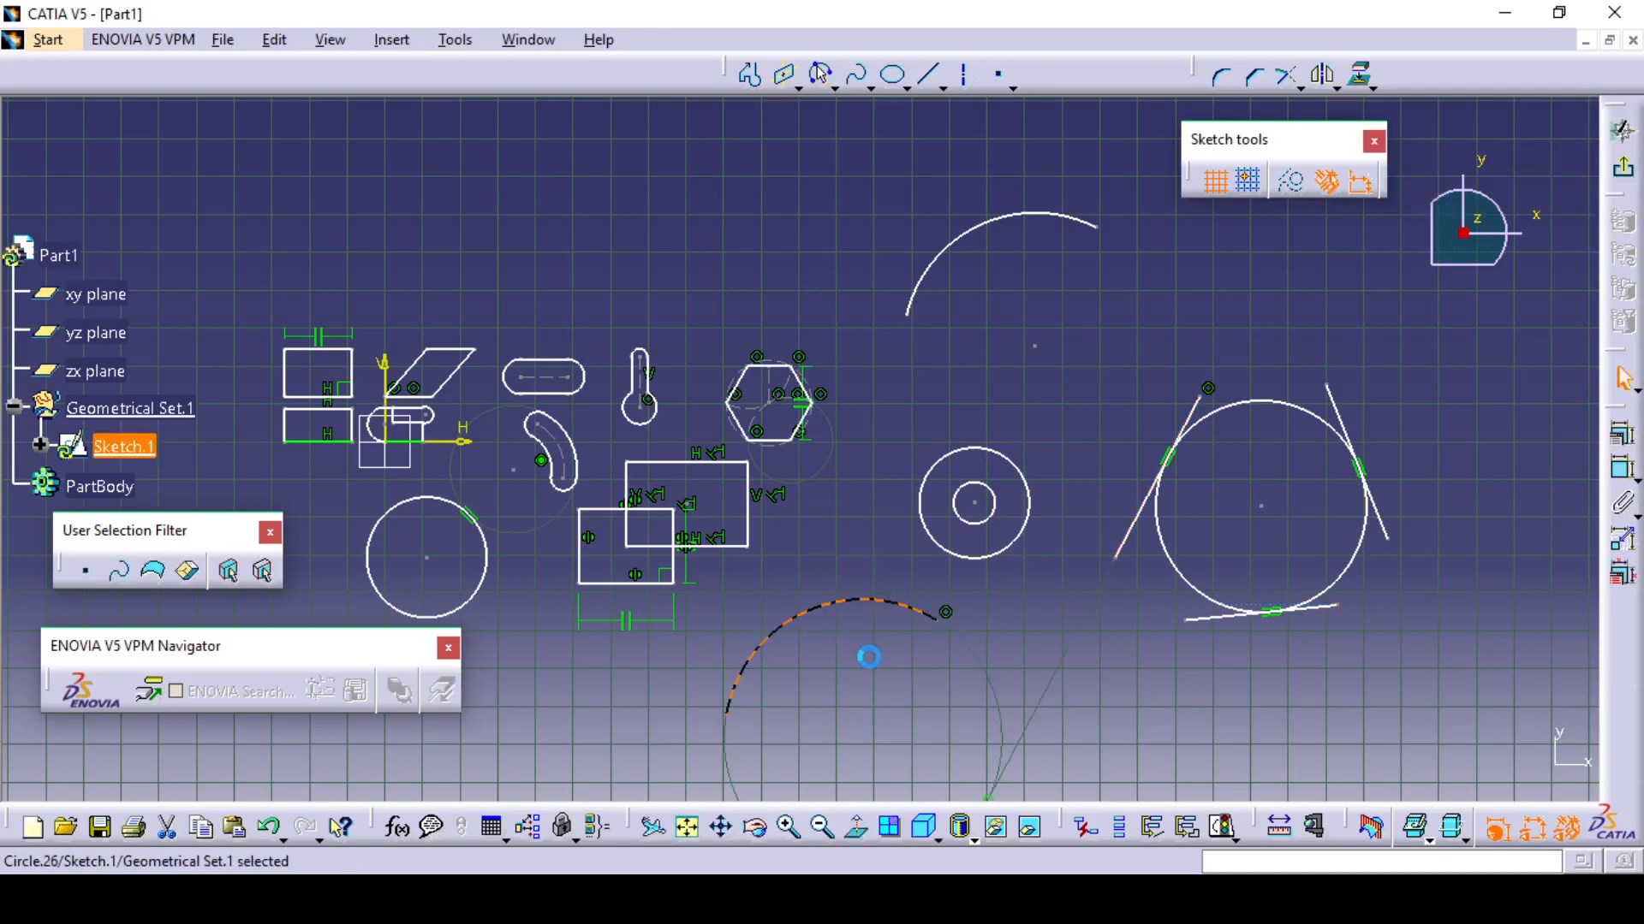
mouse_move(884, 660)
middle_mouse_down()
mouse_move(892, 576)
mouse_move(819, 578)
middle_mouse_up()
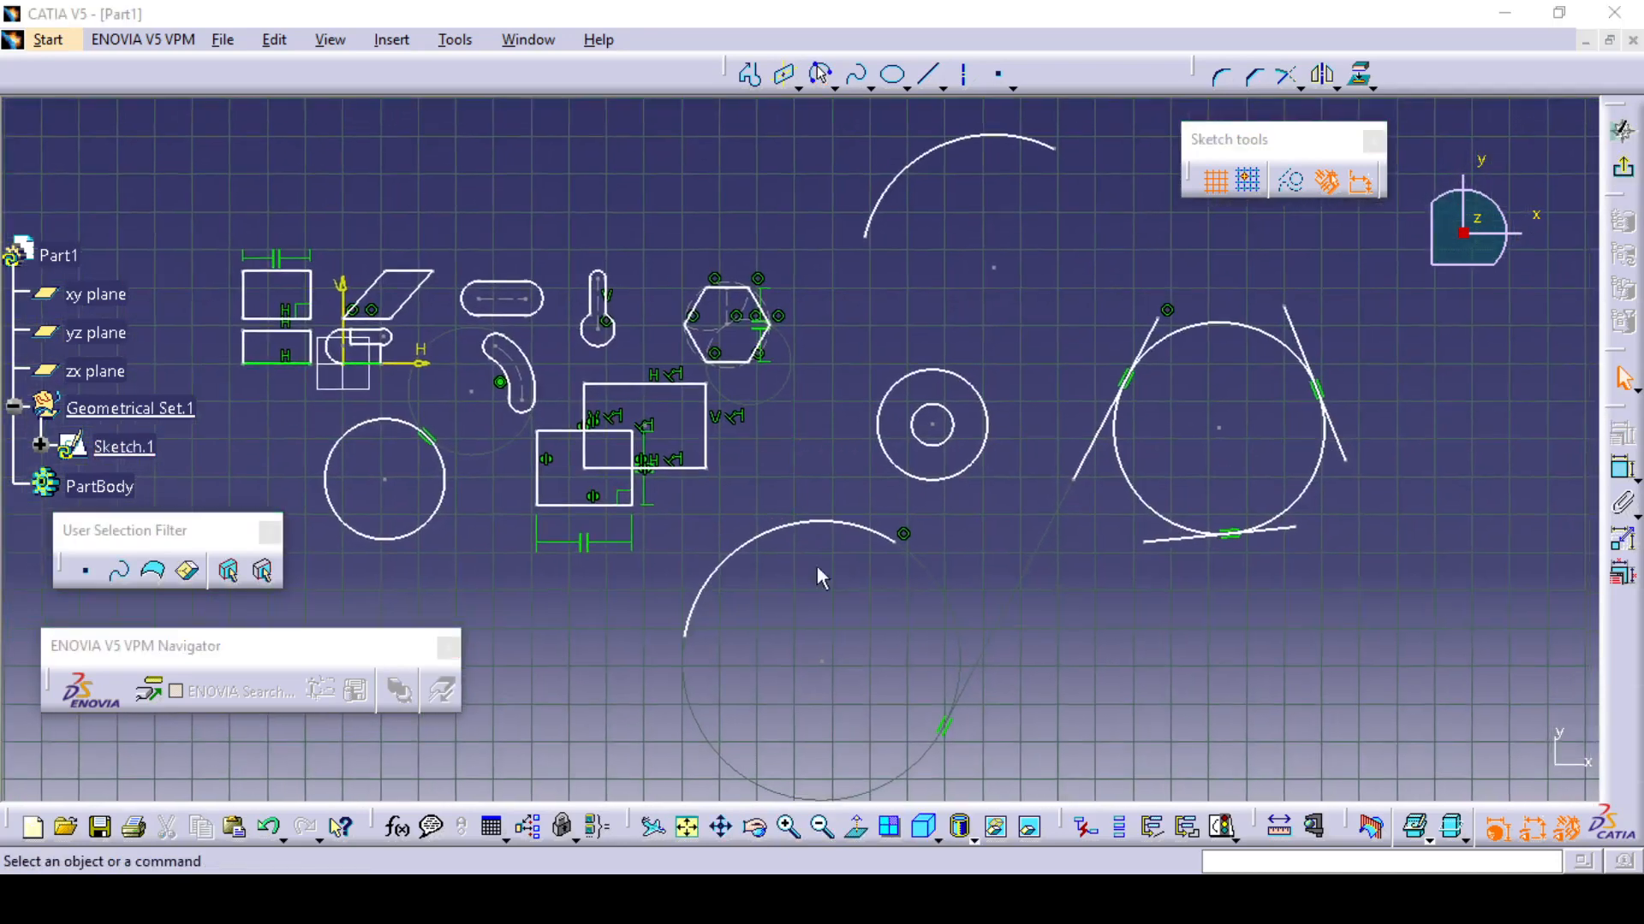
Draw a three-point arc below the tri-tangent circle, bulging upward and ending at about H 2501 mm, V -818 mm
left_click(835, 87)
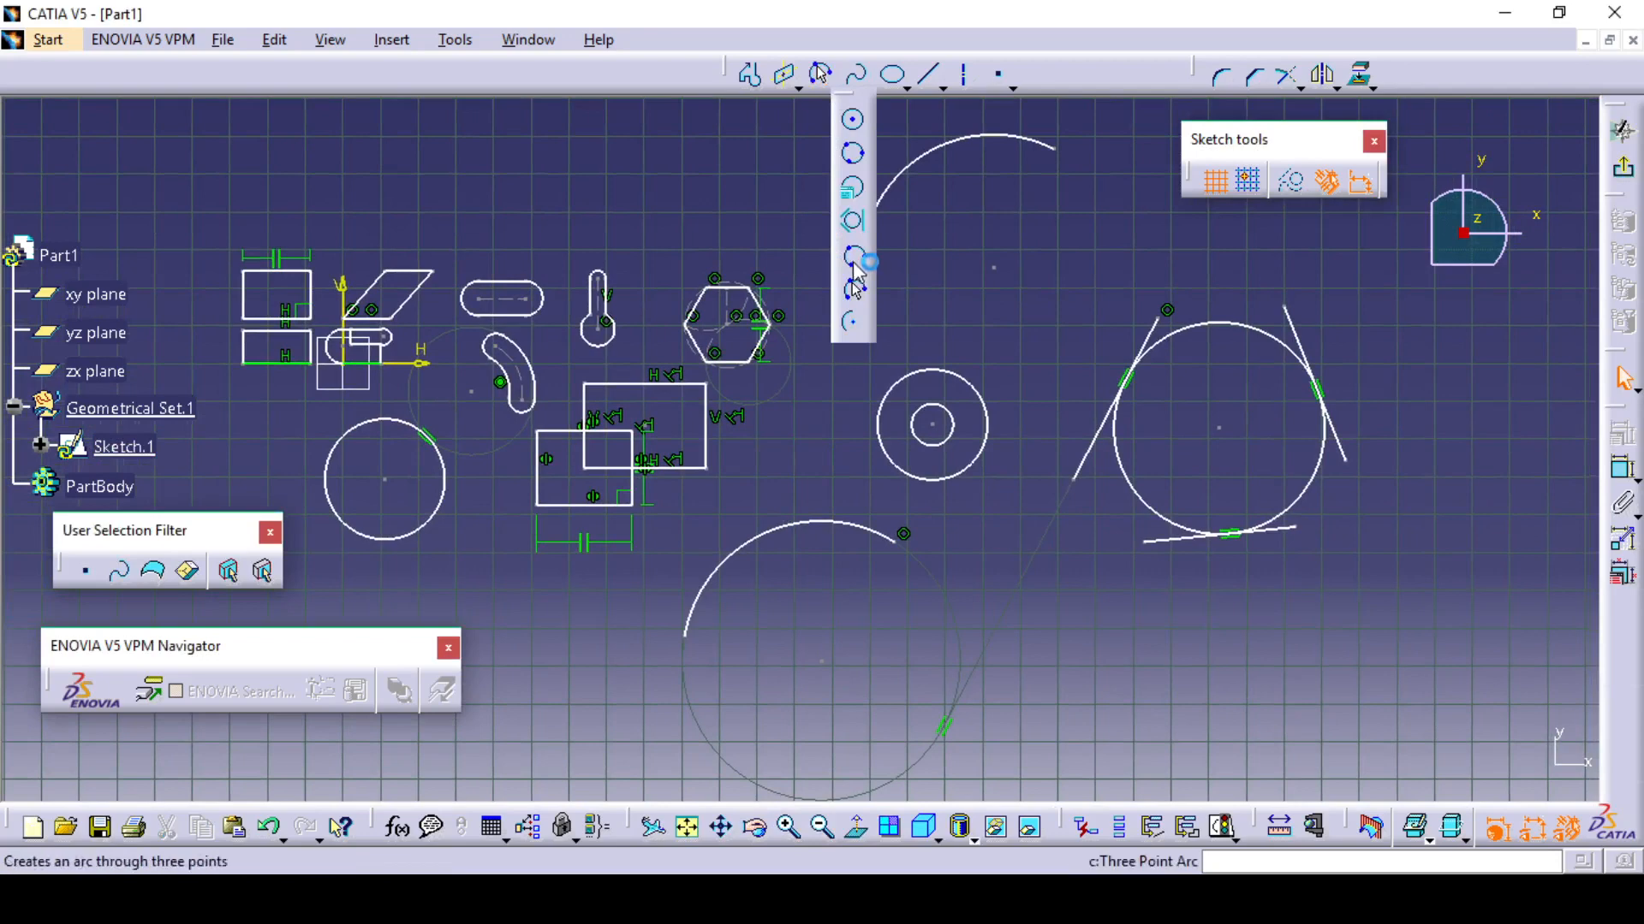
left_click(834, 88)
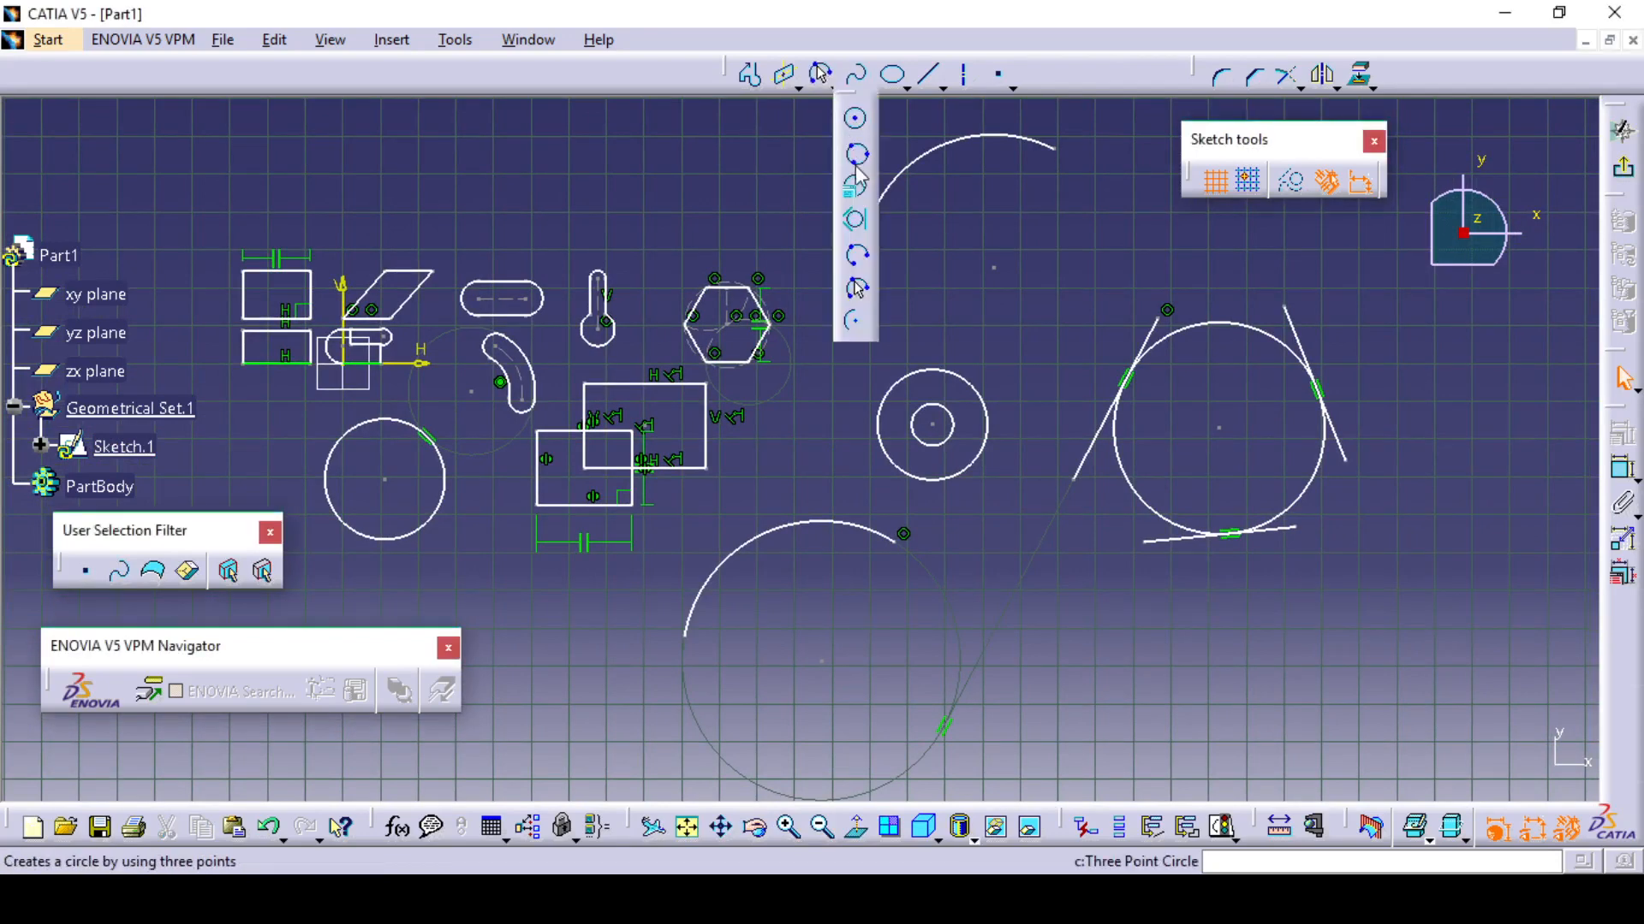
left_click(856, 255)
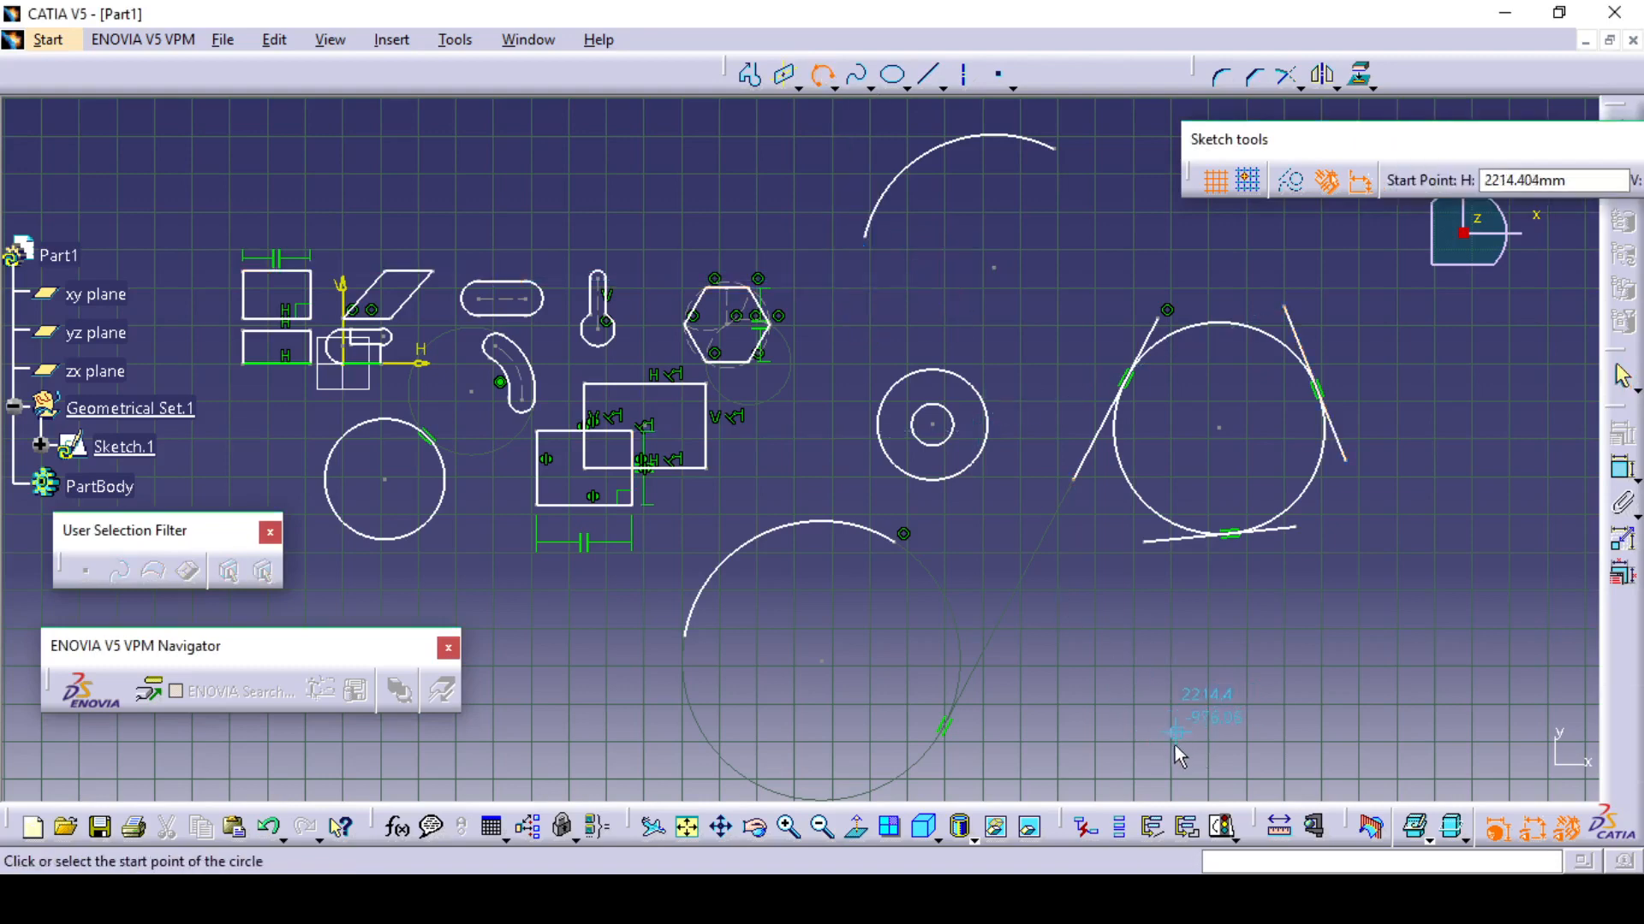
left_click(1133, 741)
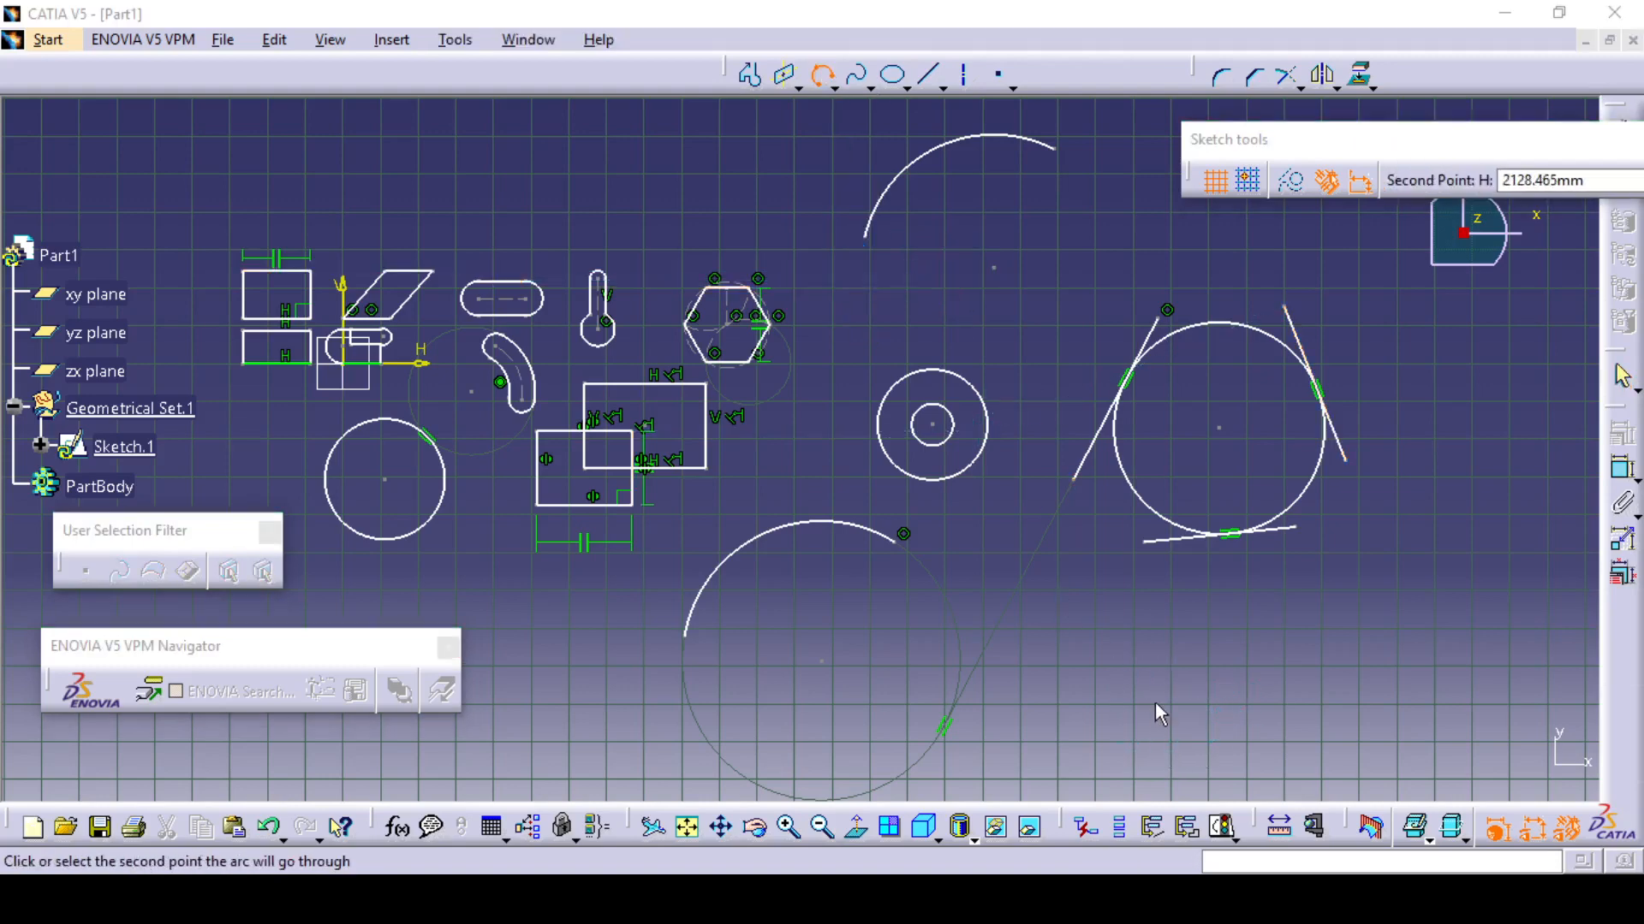
left_click(1174, 643)
left_click(1283, 673)
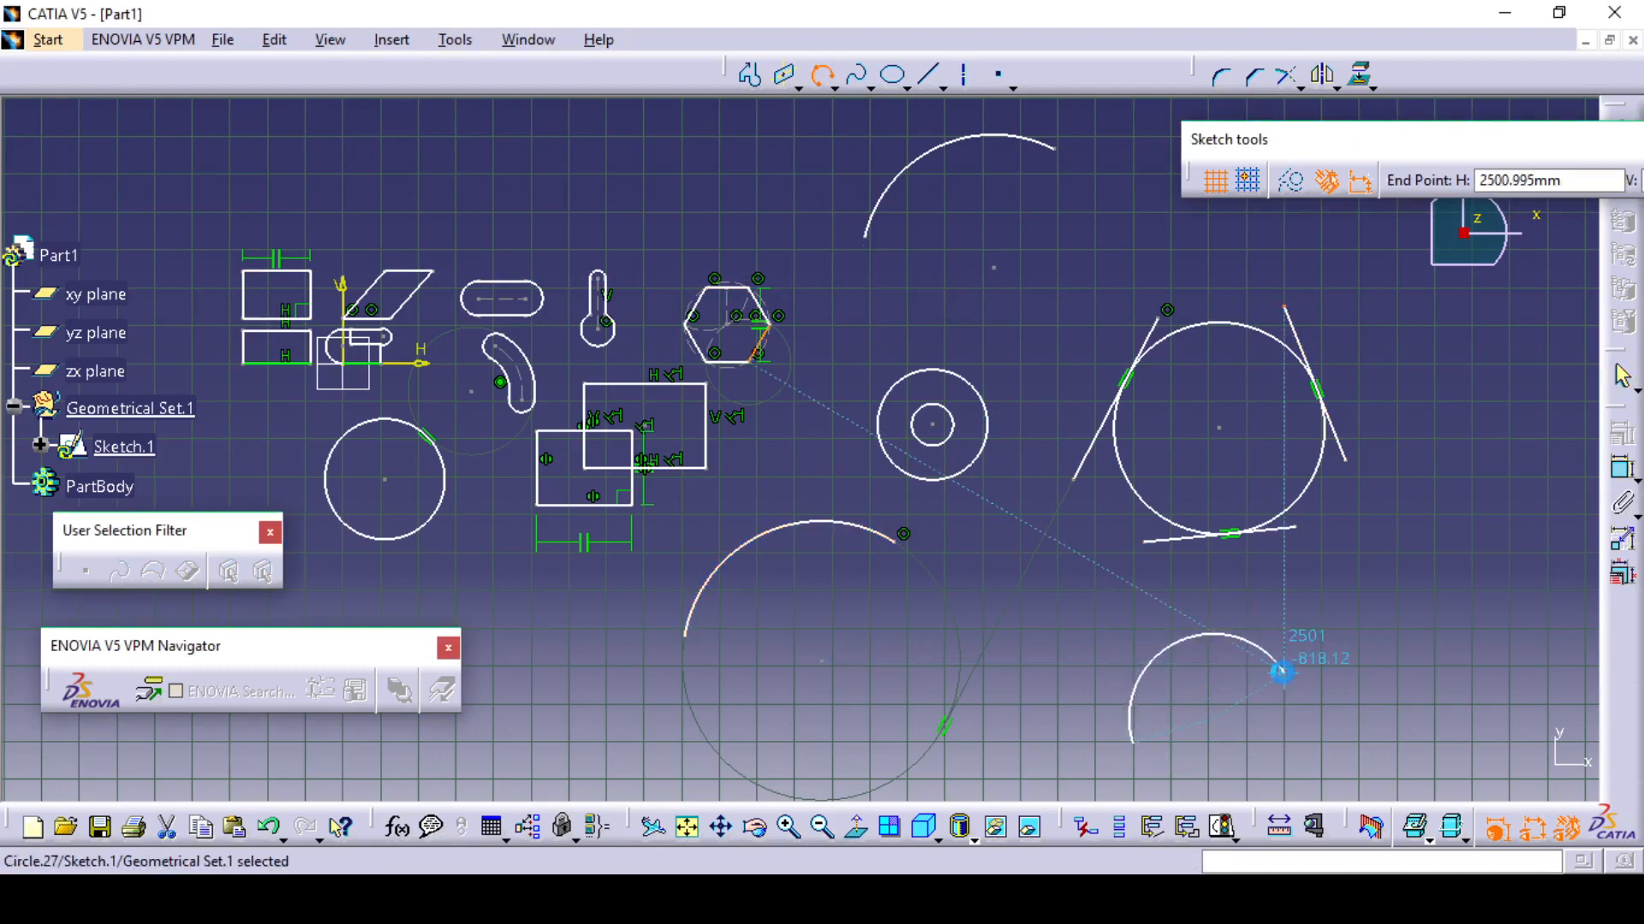
left_click(1157, 574)
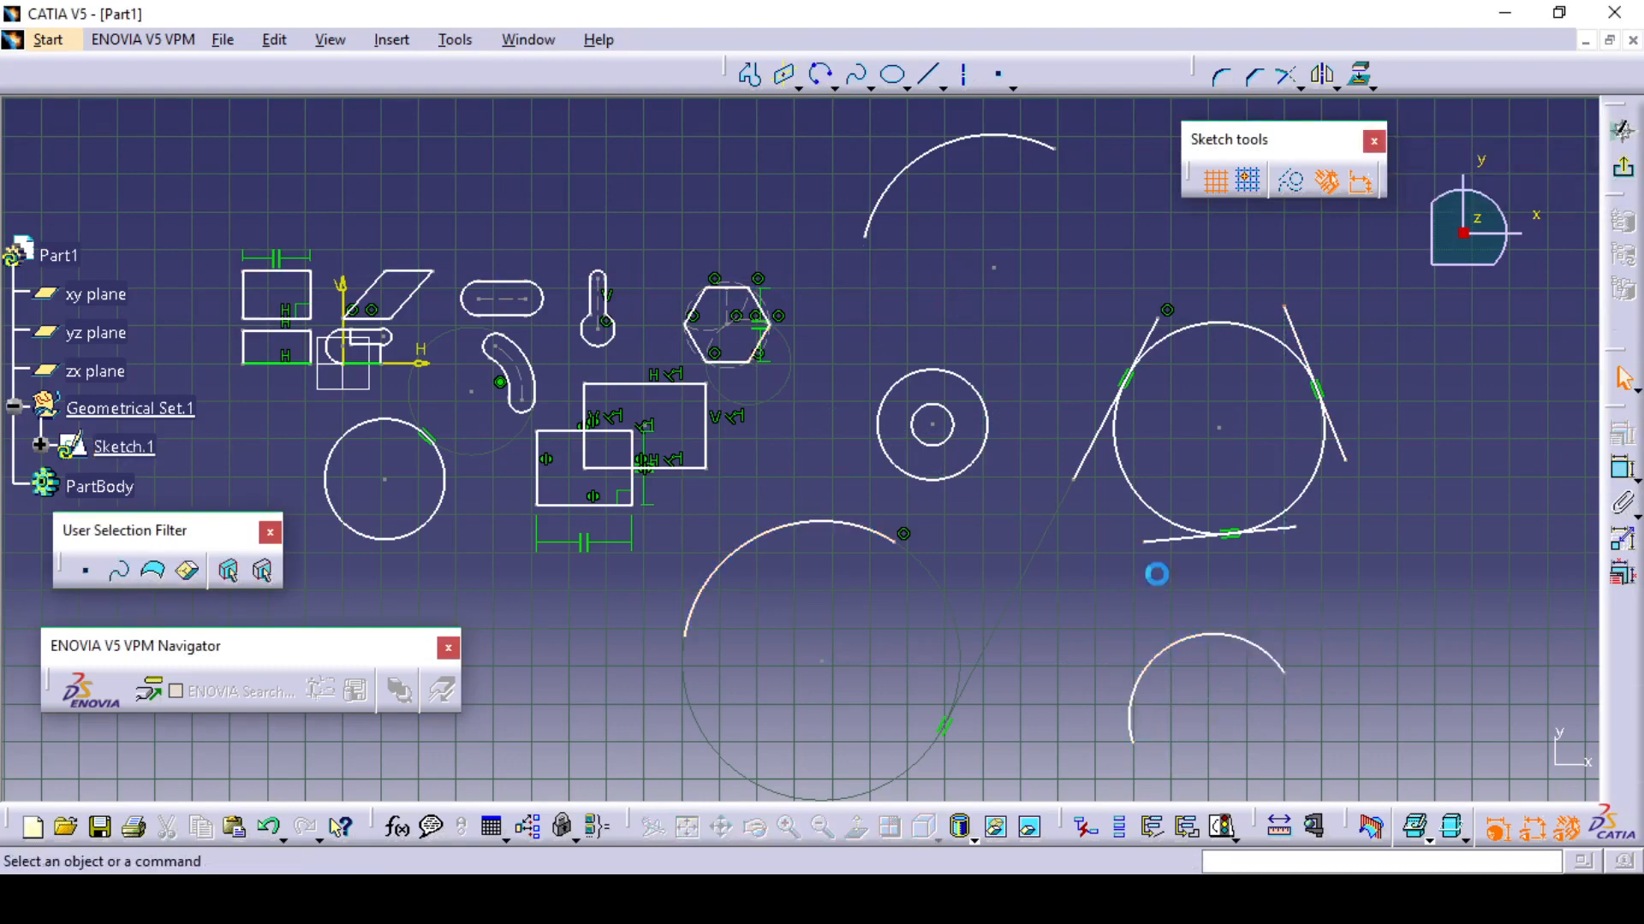
Draw a three-point arc starting with its limits inside the large lower arc, passing through about H 1223 mm, V -601 mm
left_click(822, 76)
left_click(834, 85)
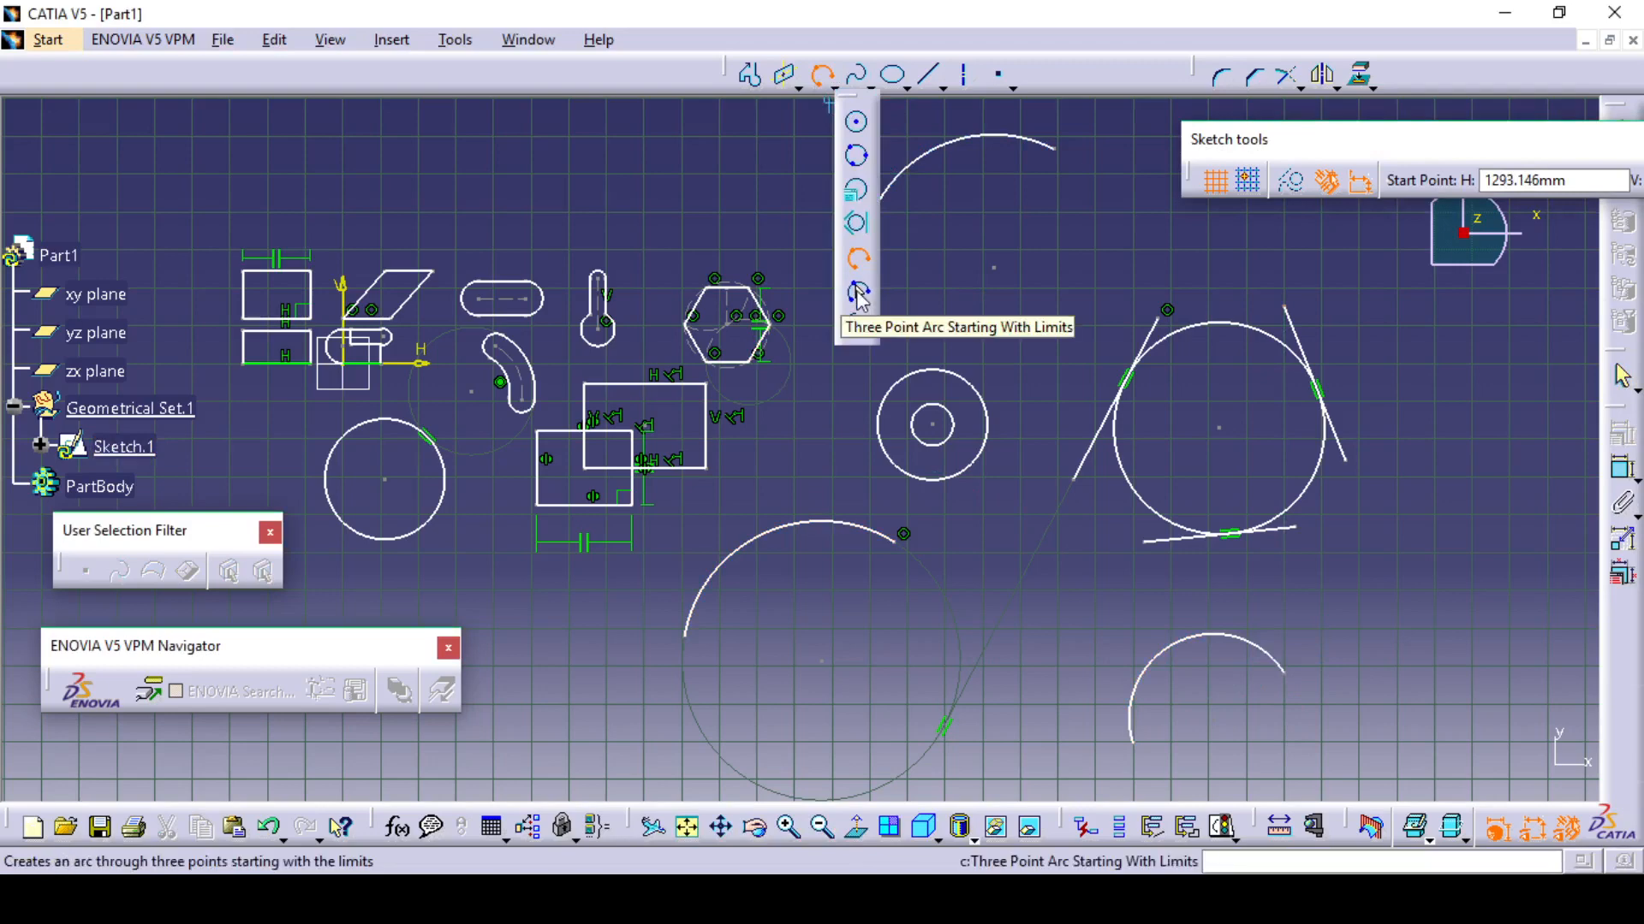
left_click(858, 293)
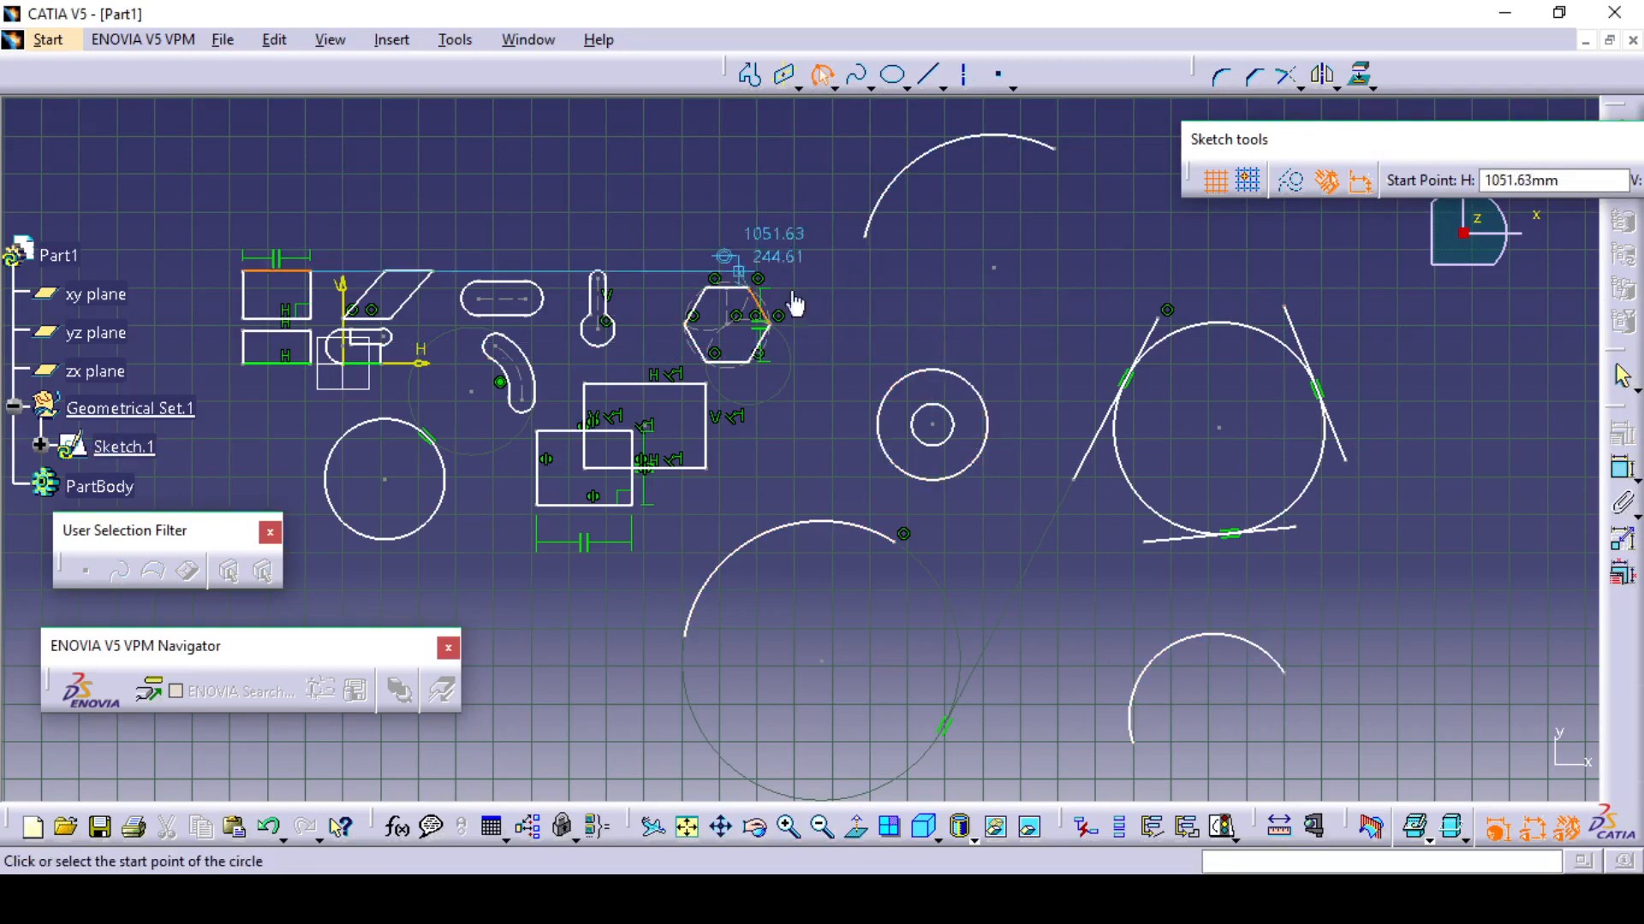
left_click(738, 672)
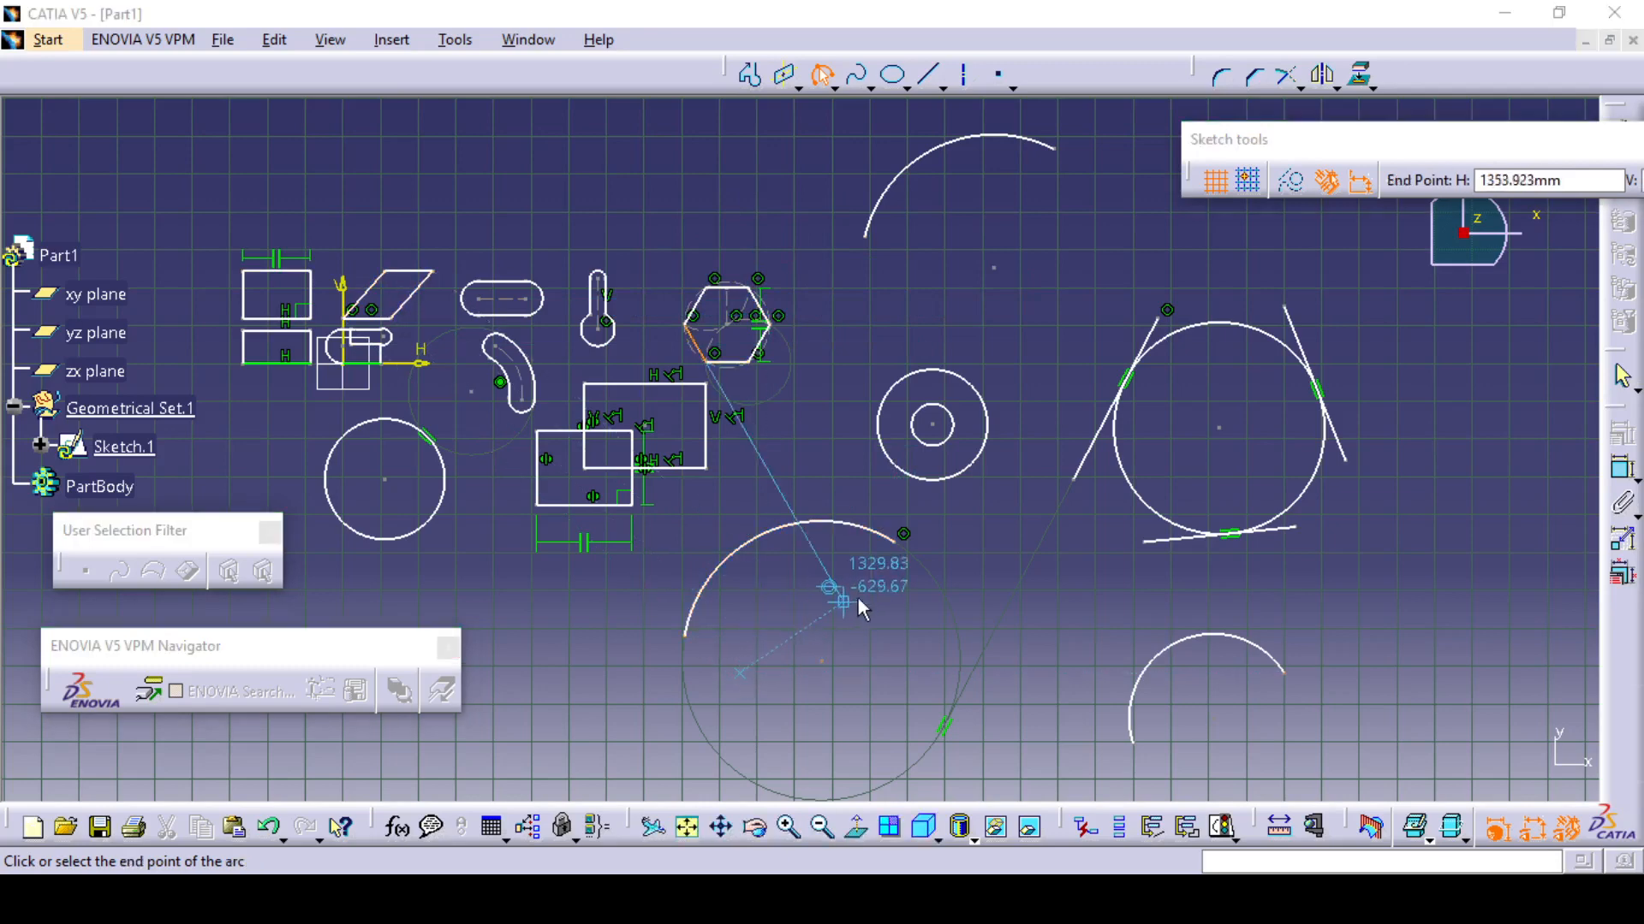
left_click(905, 616)
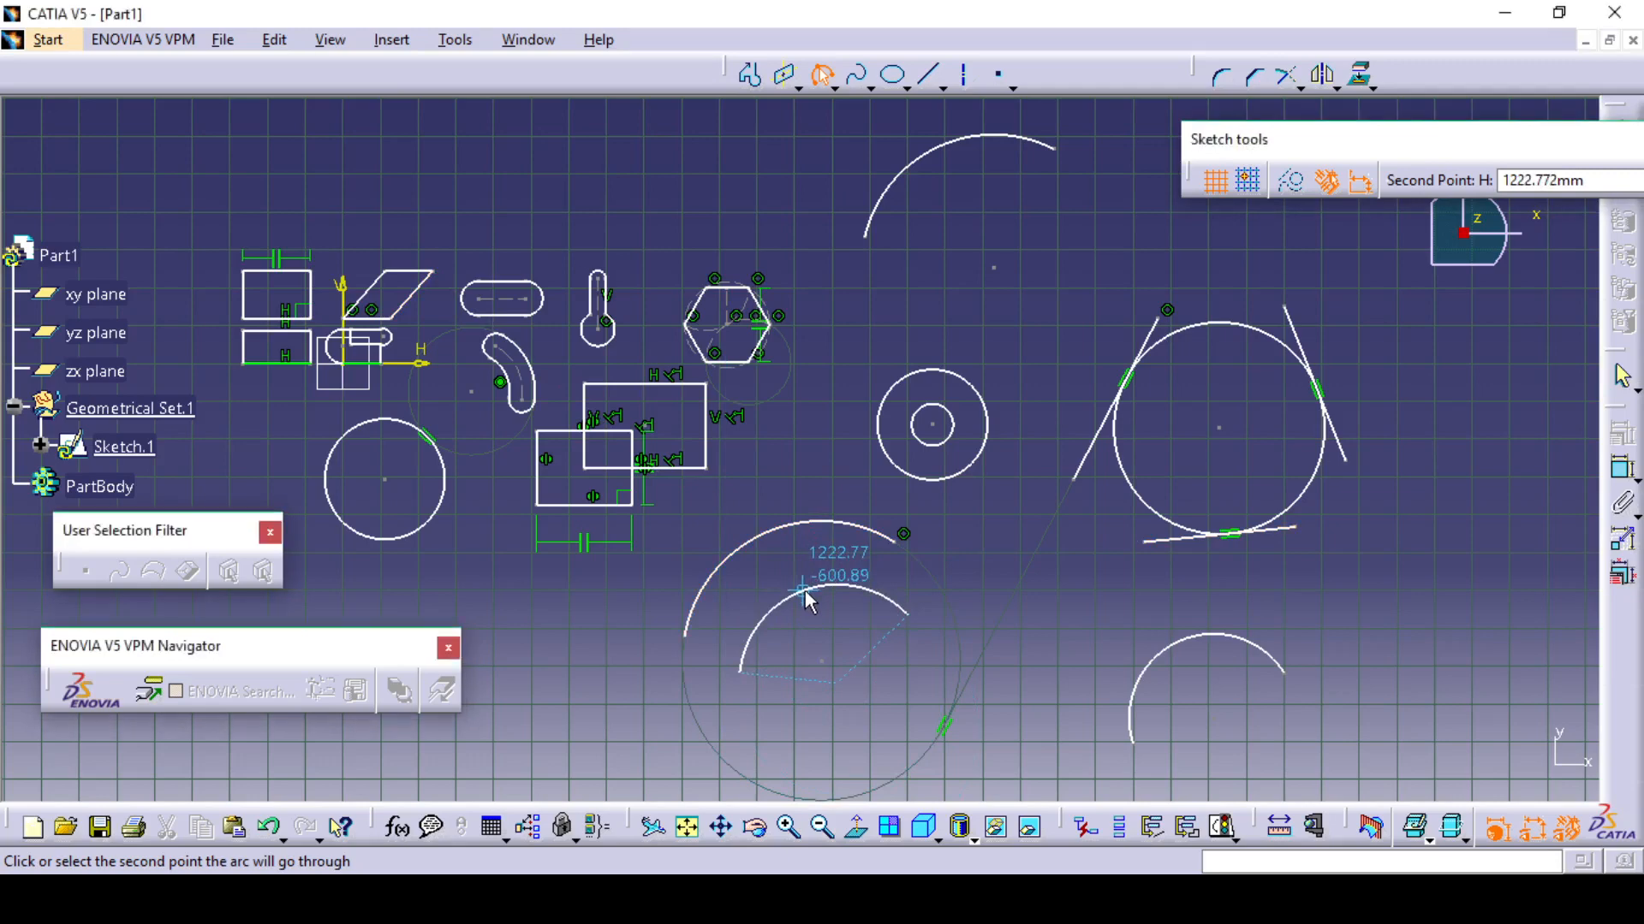
left_click(804, 599)
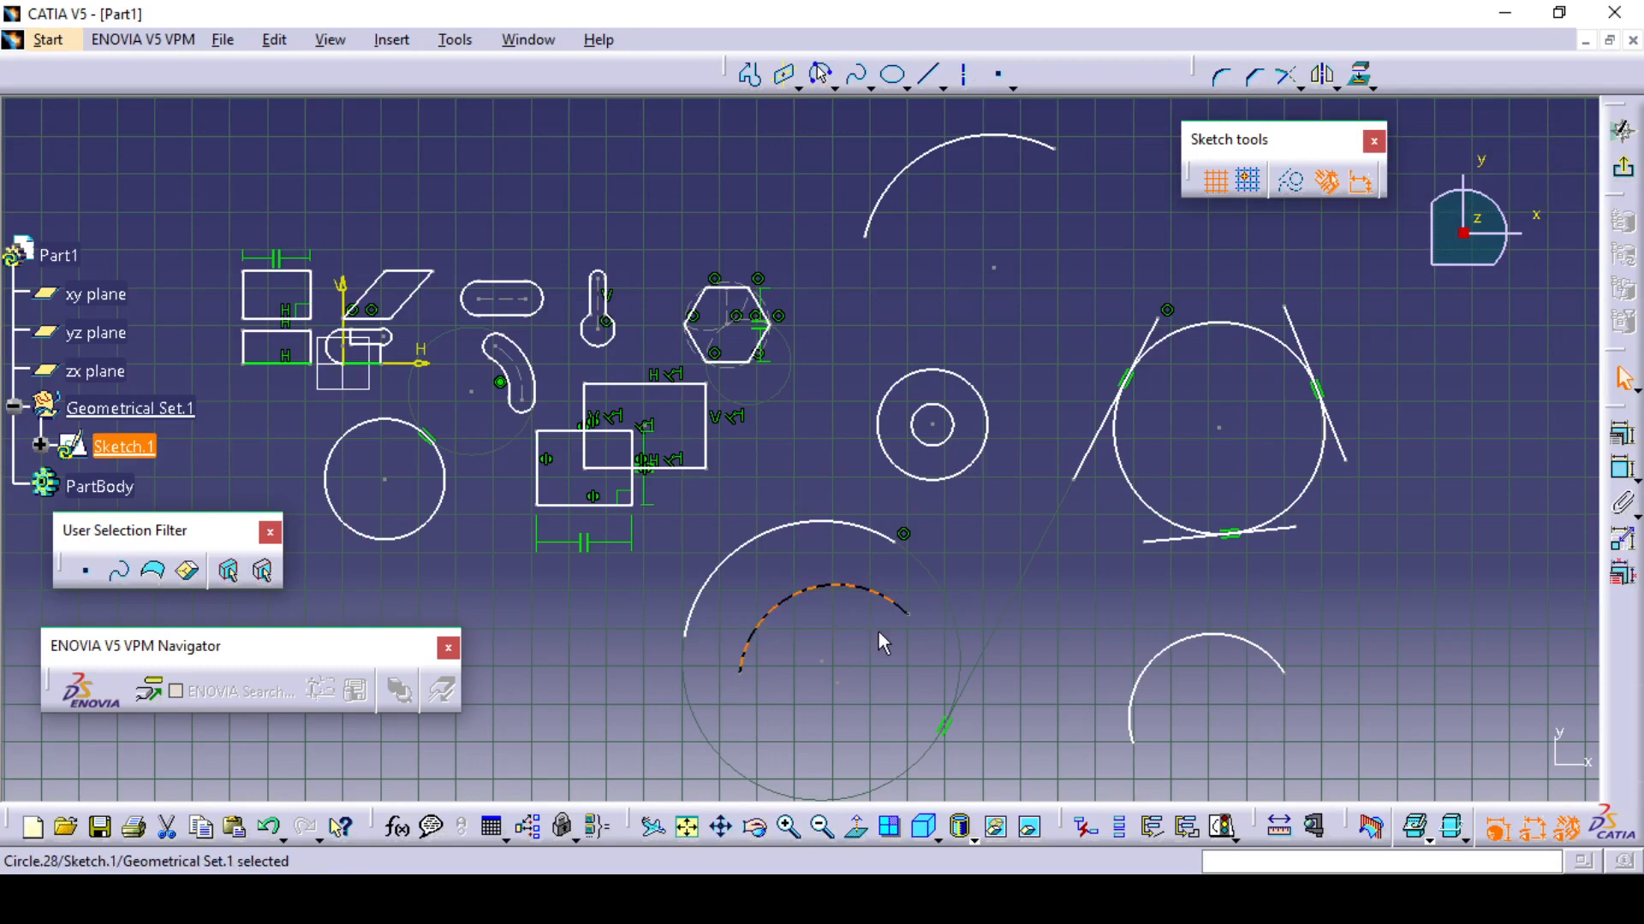
left_click(884, 643)
middle_click_drag(885, 642, 848, 582)
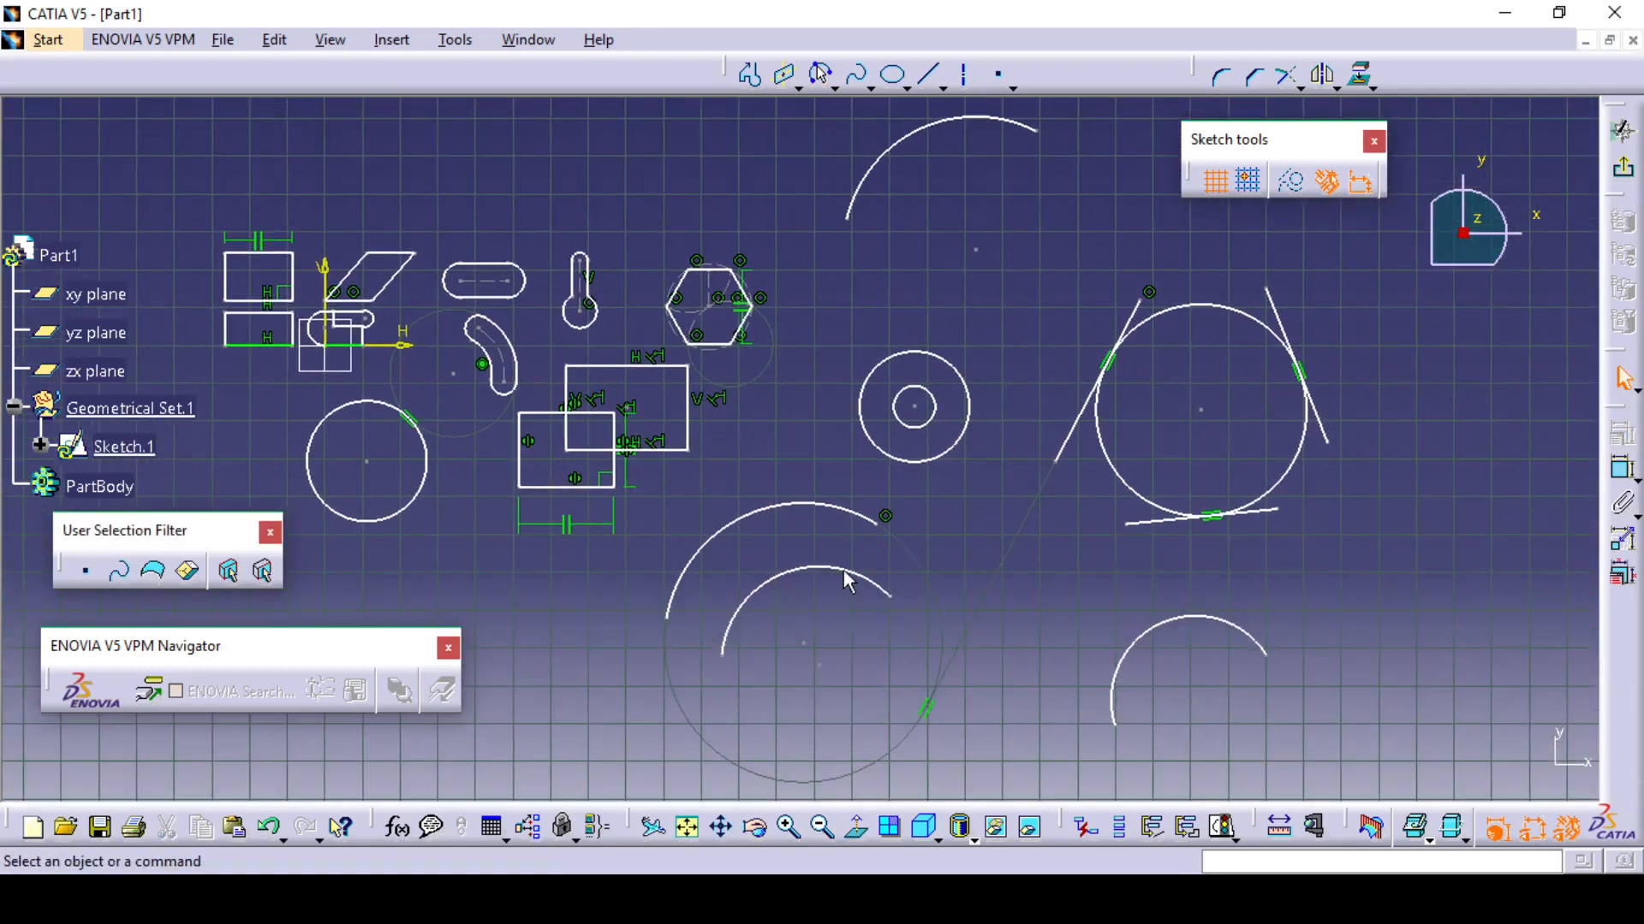
Draw a centre-defined arc below the three-point circle, starting at its lower left and sweeping over the top to its upper right
left_click(834, 86)
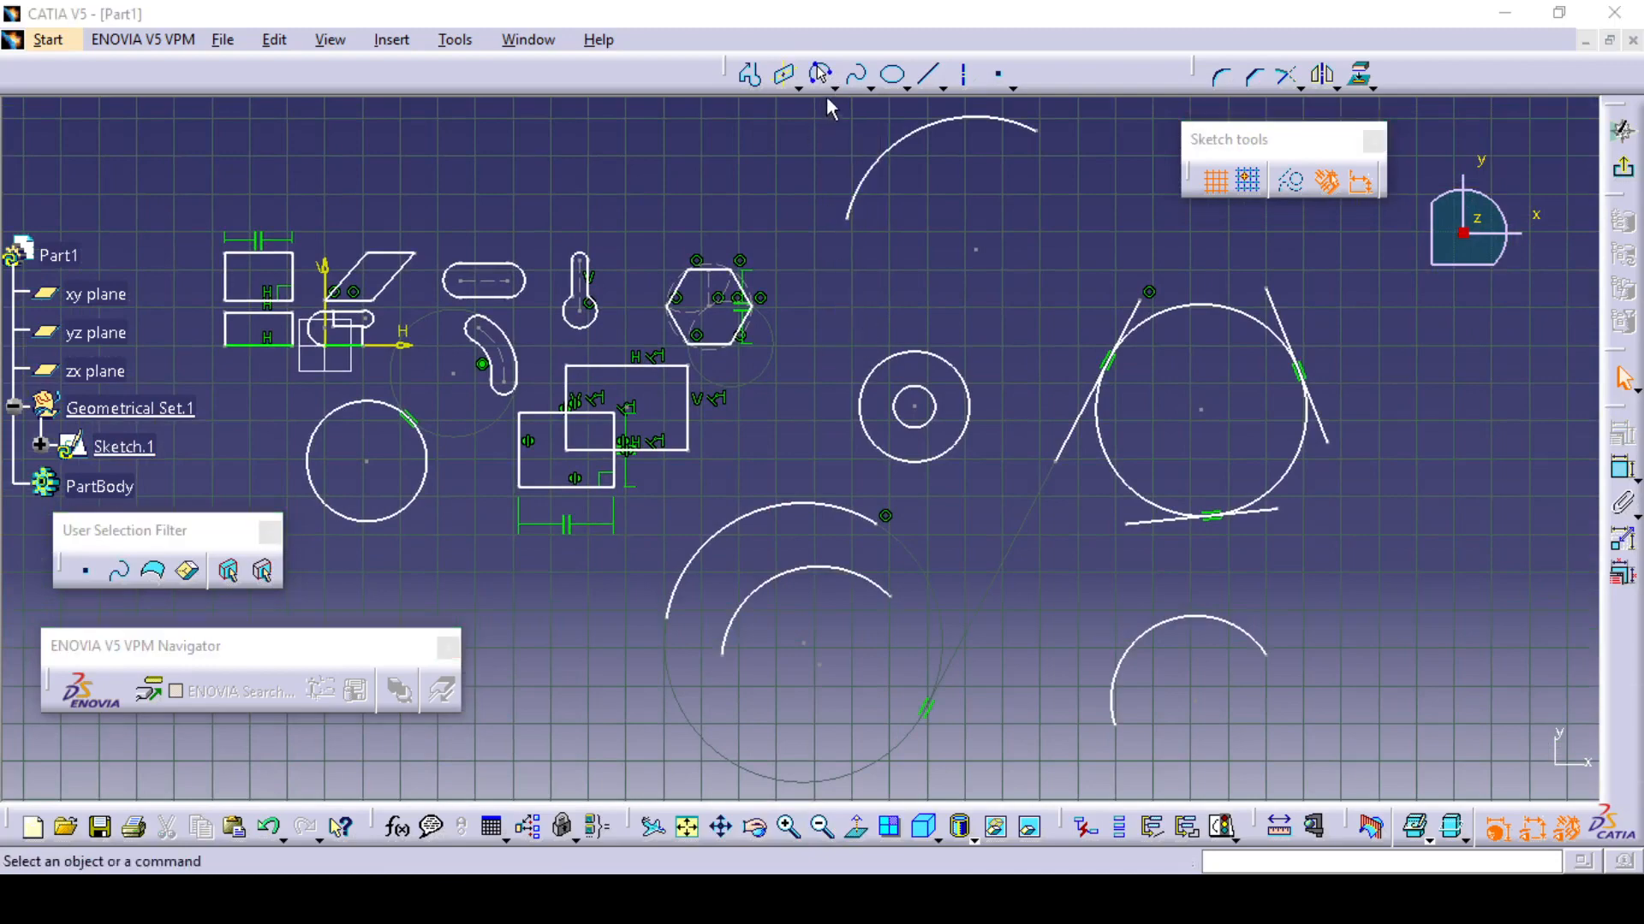
left_click(829, 86)
left_click(851, 328)
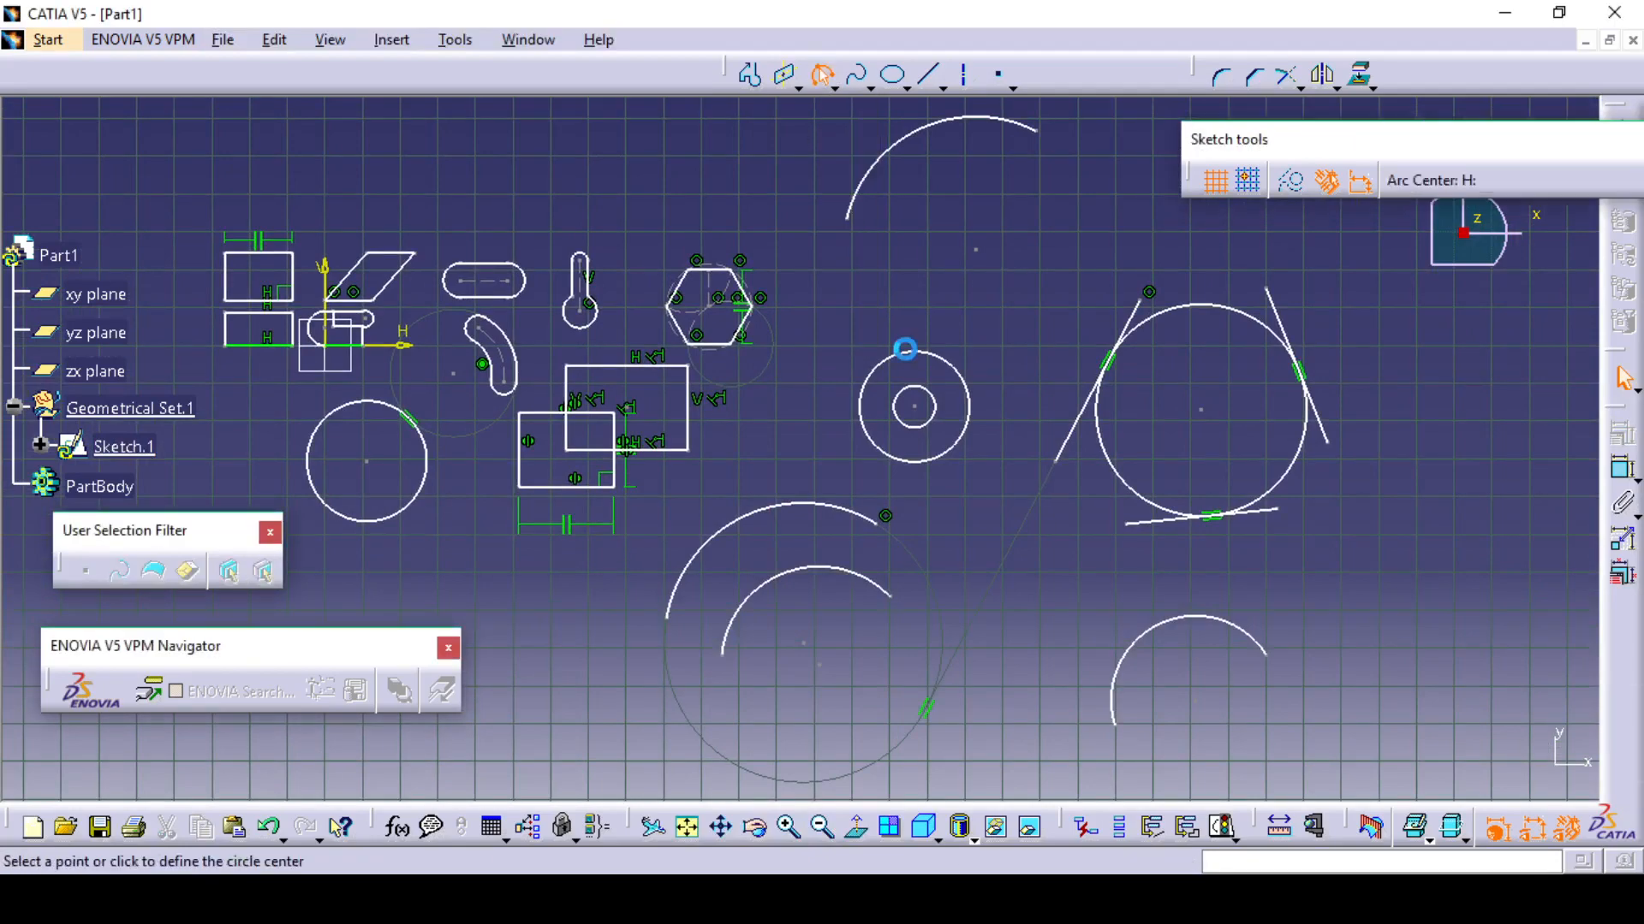
middle_click_drag(985, 398, 1292, 286)
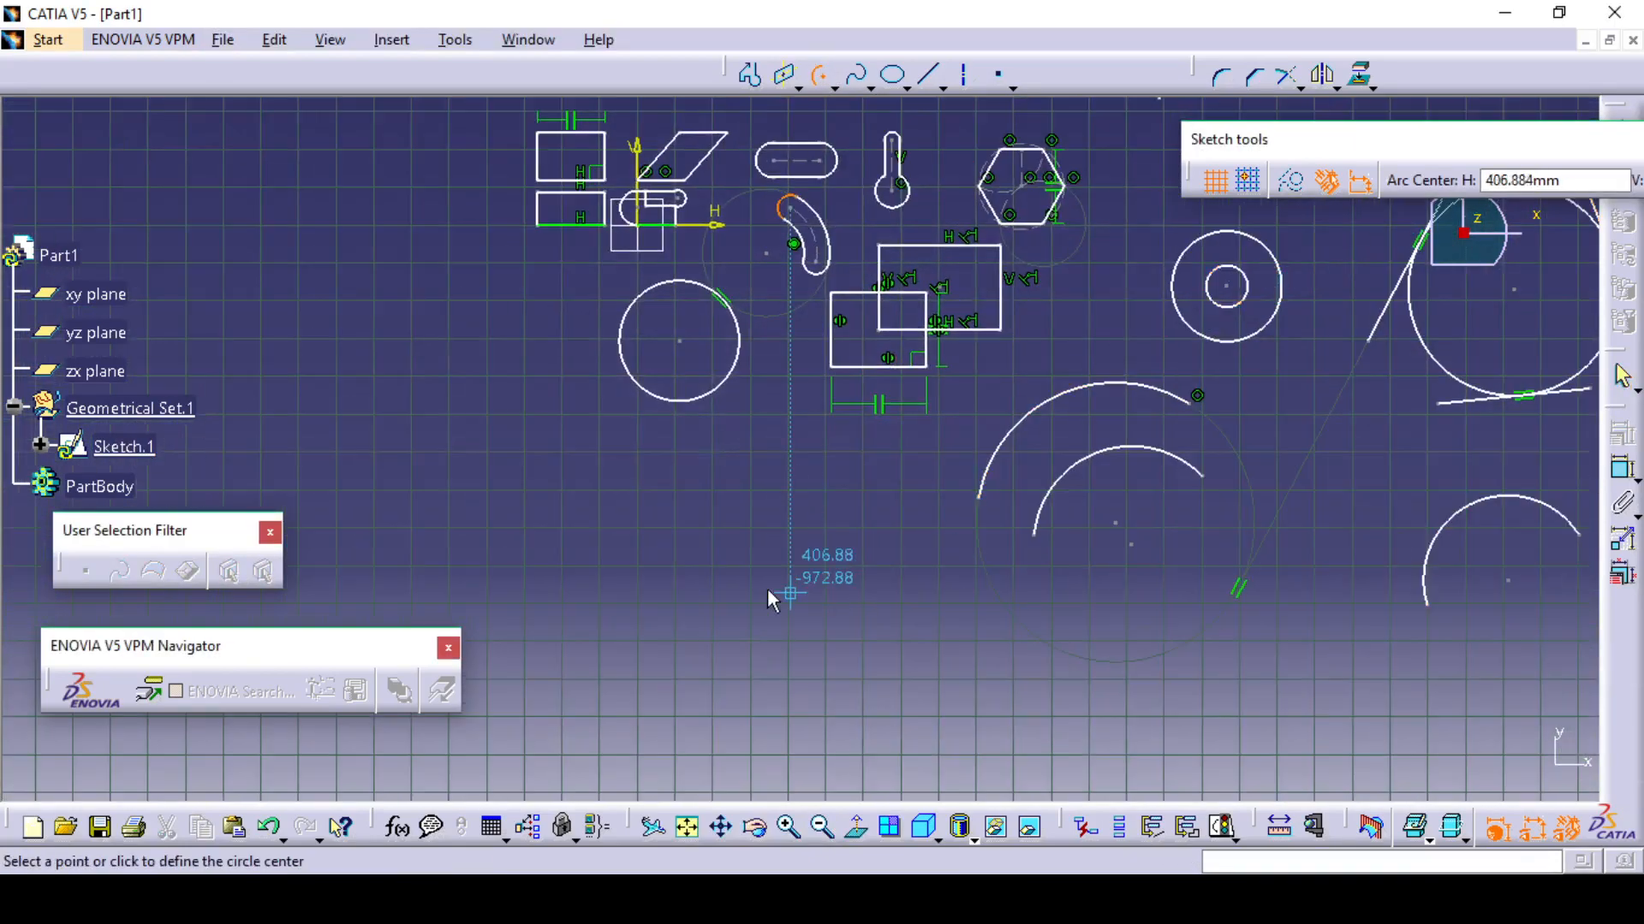
left_click(697, 619)
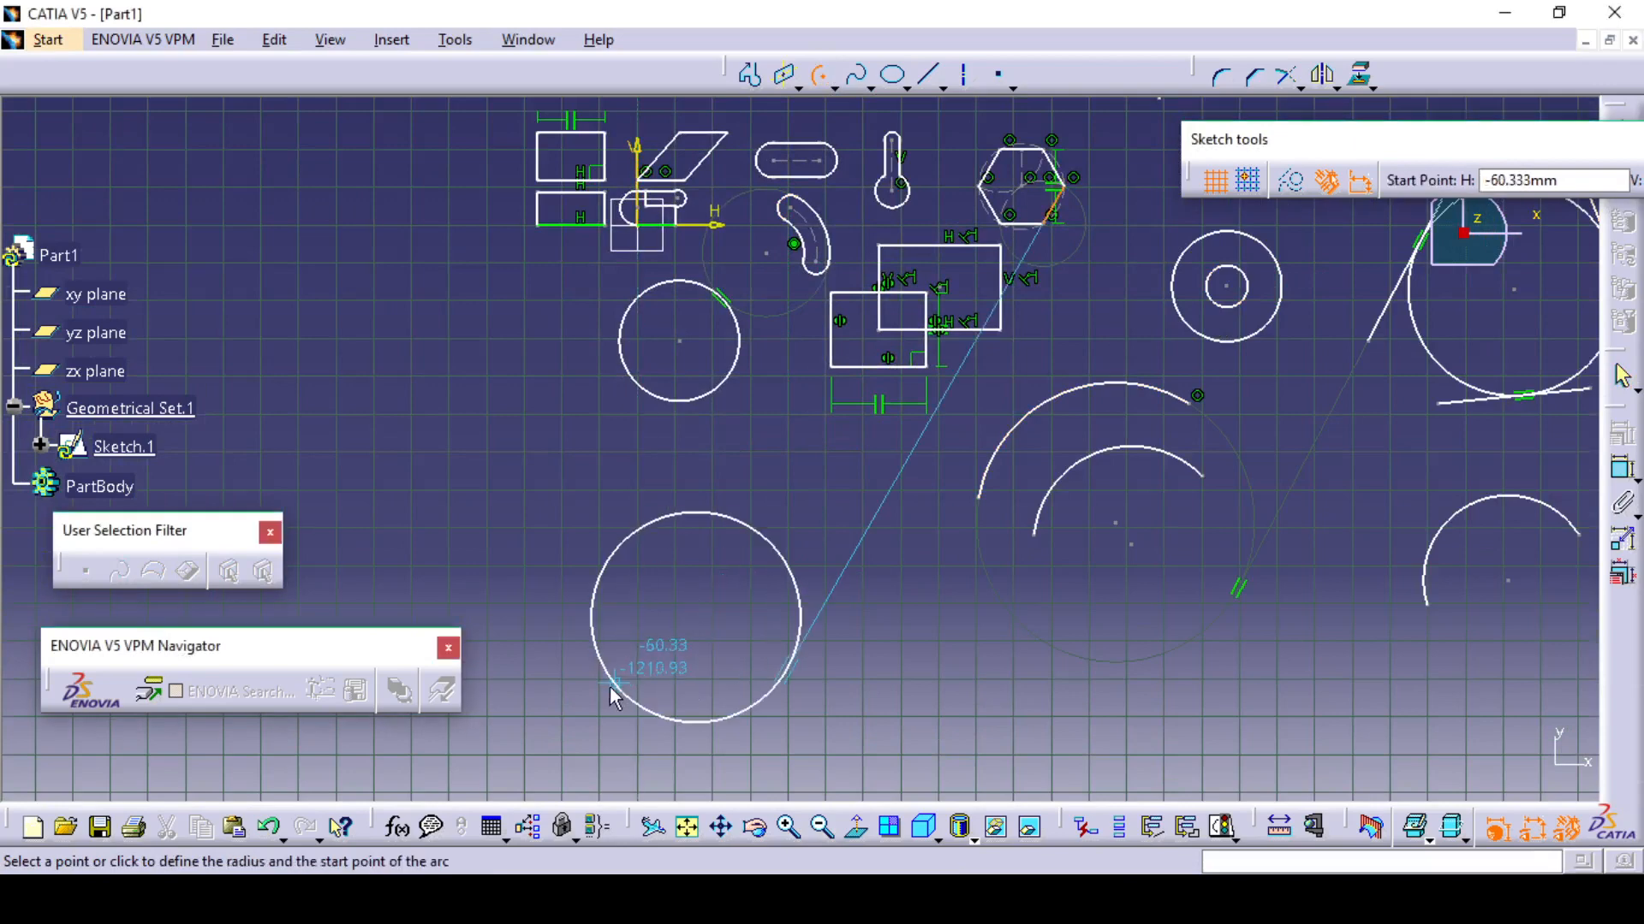
left_click(599, 690)
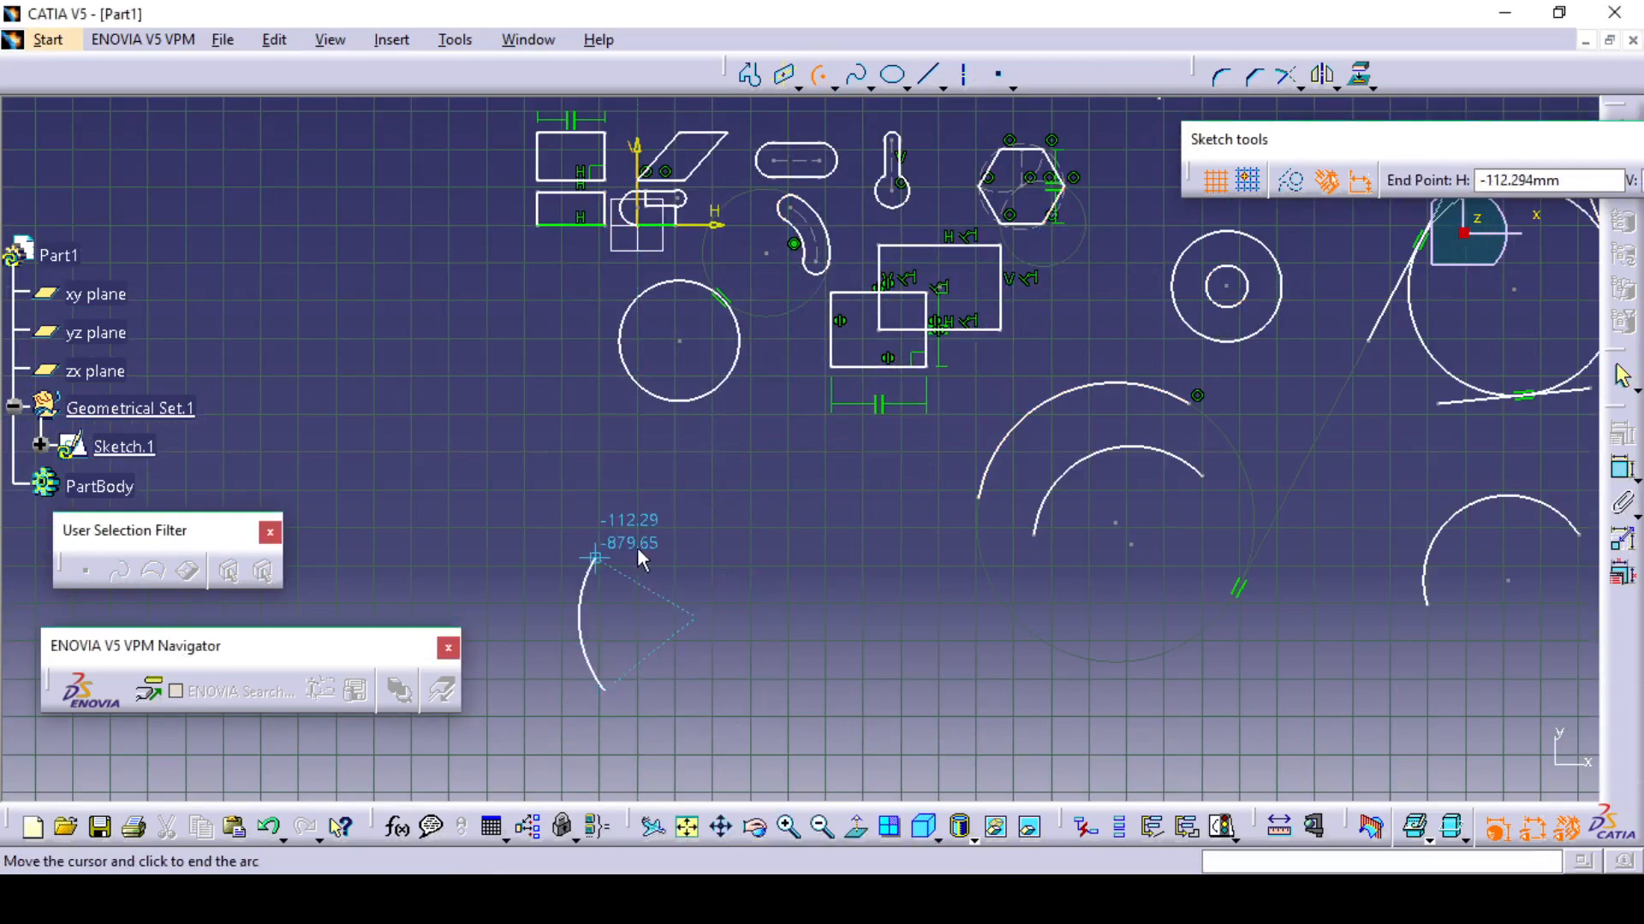
left_click(779, 536)
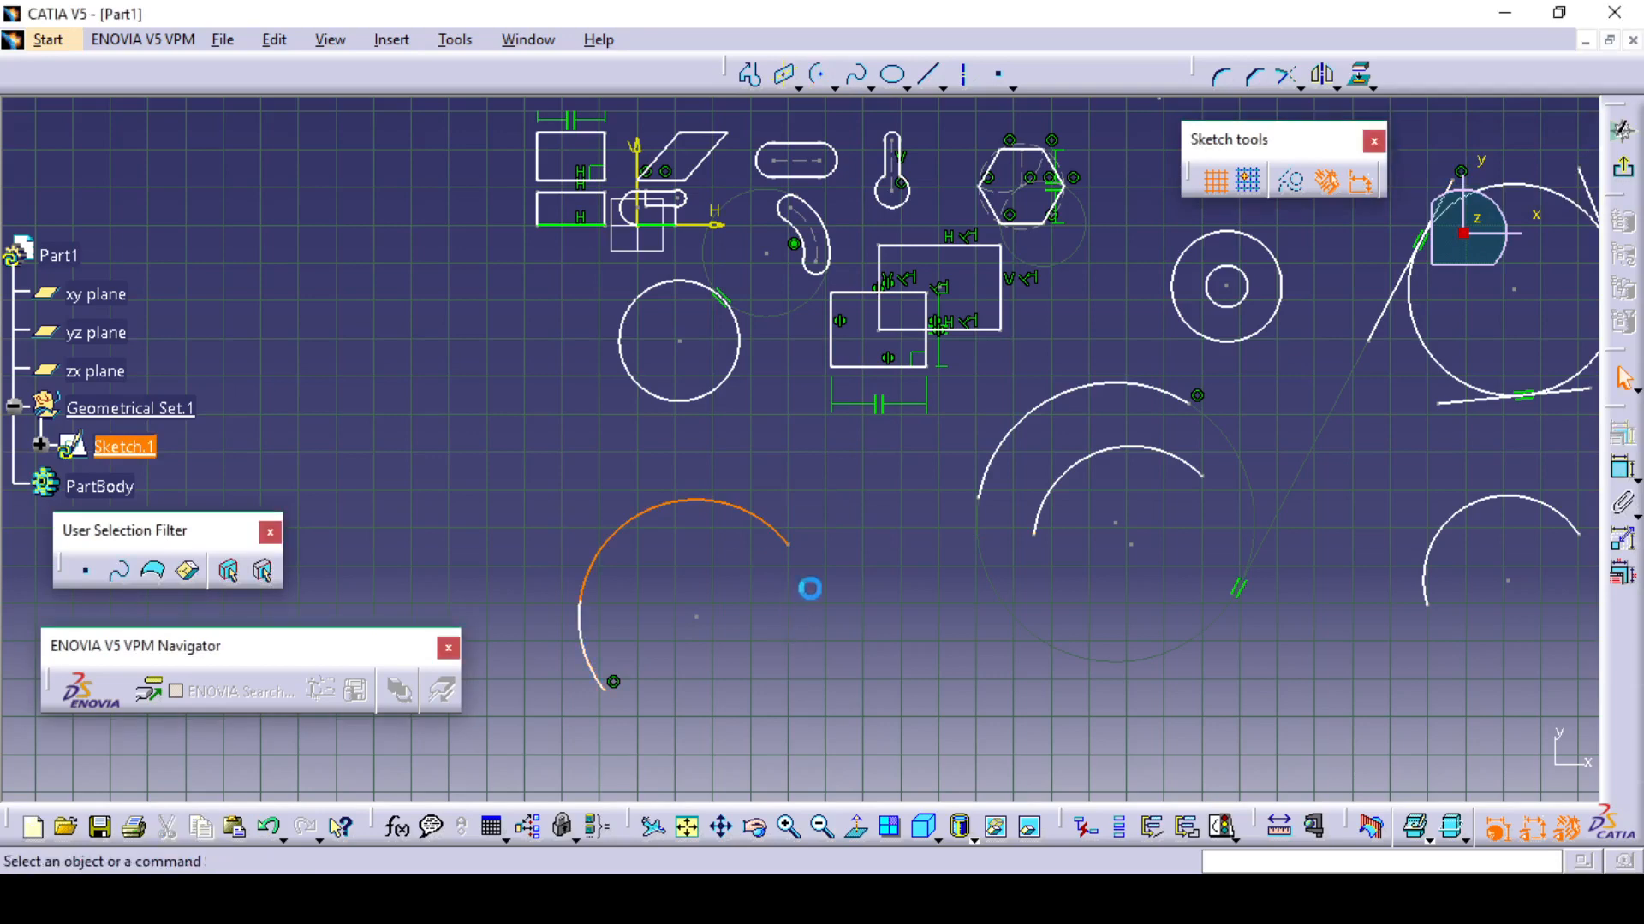
mouse_move(807, 587)
middle_mouse_down()
mouse_move(789, 616)
mouse_move(721, 601)
middle_mouse_up()
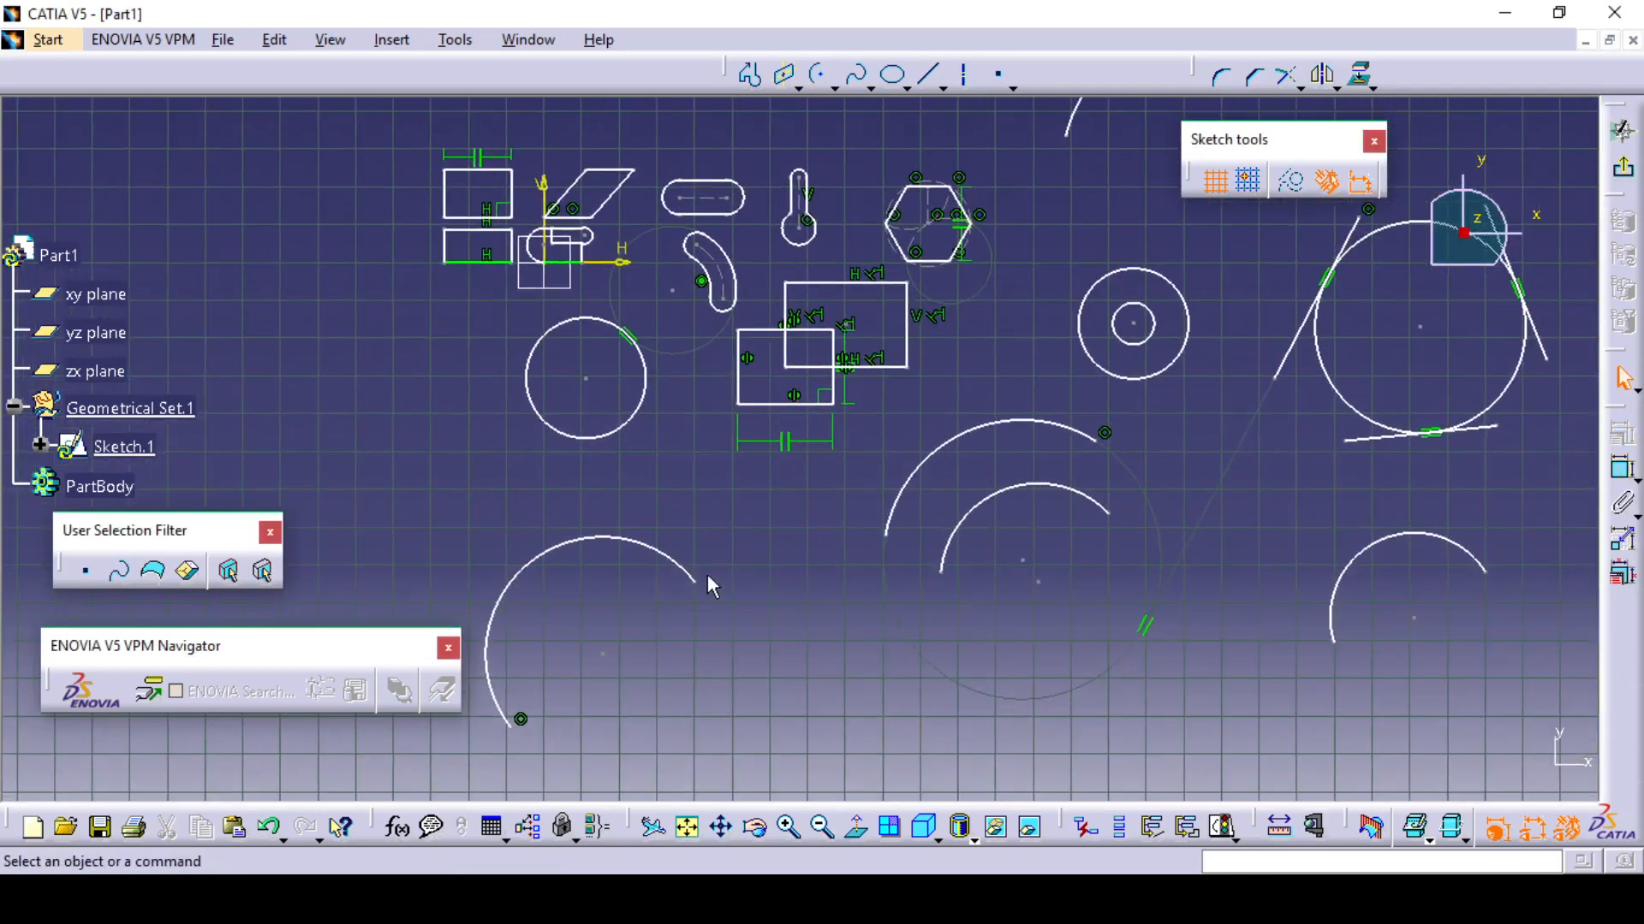
left_click(870, 89)
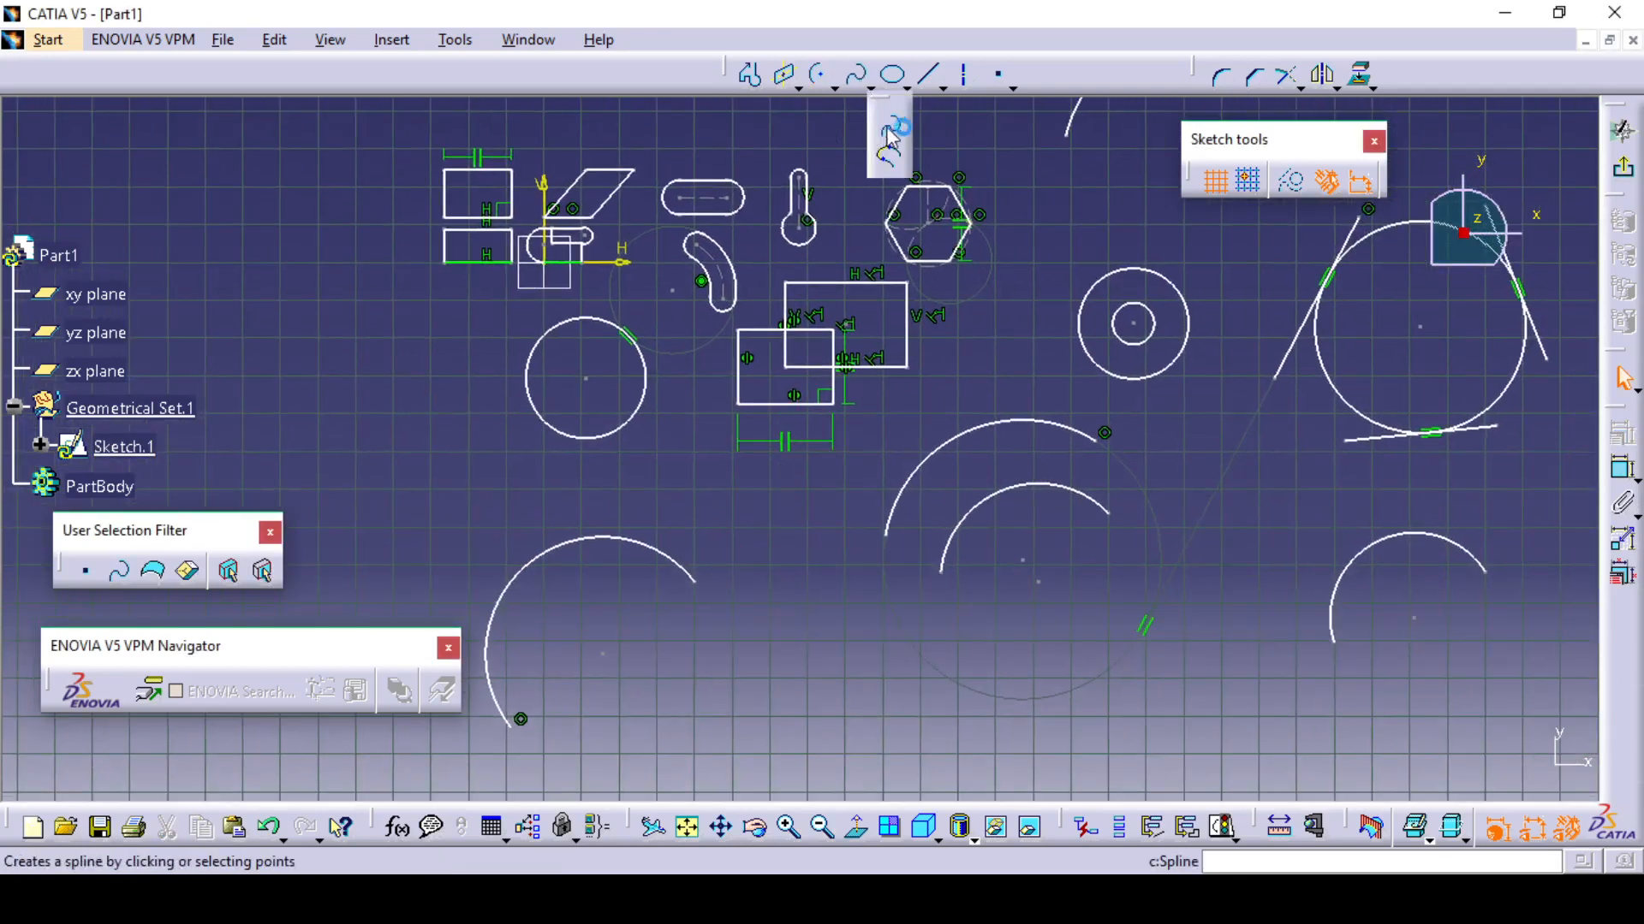
left_click(870, 89)
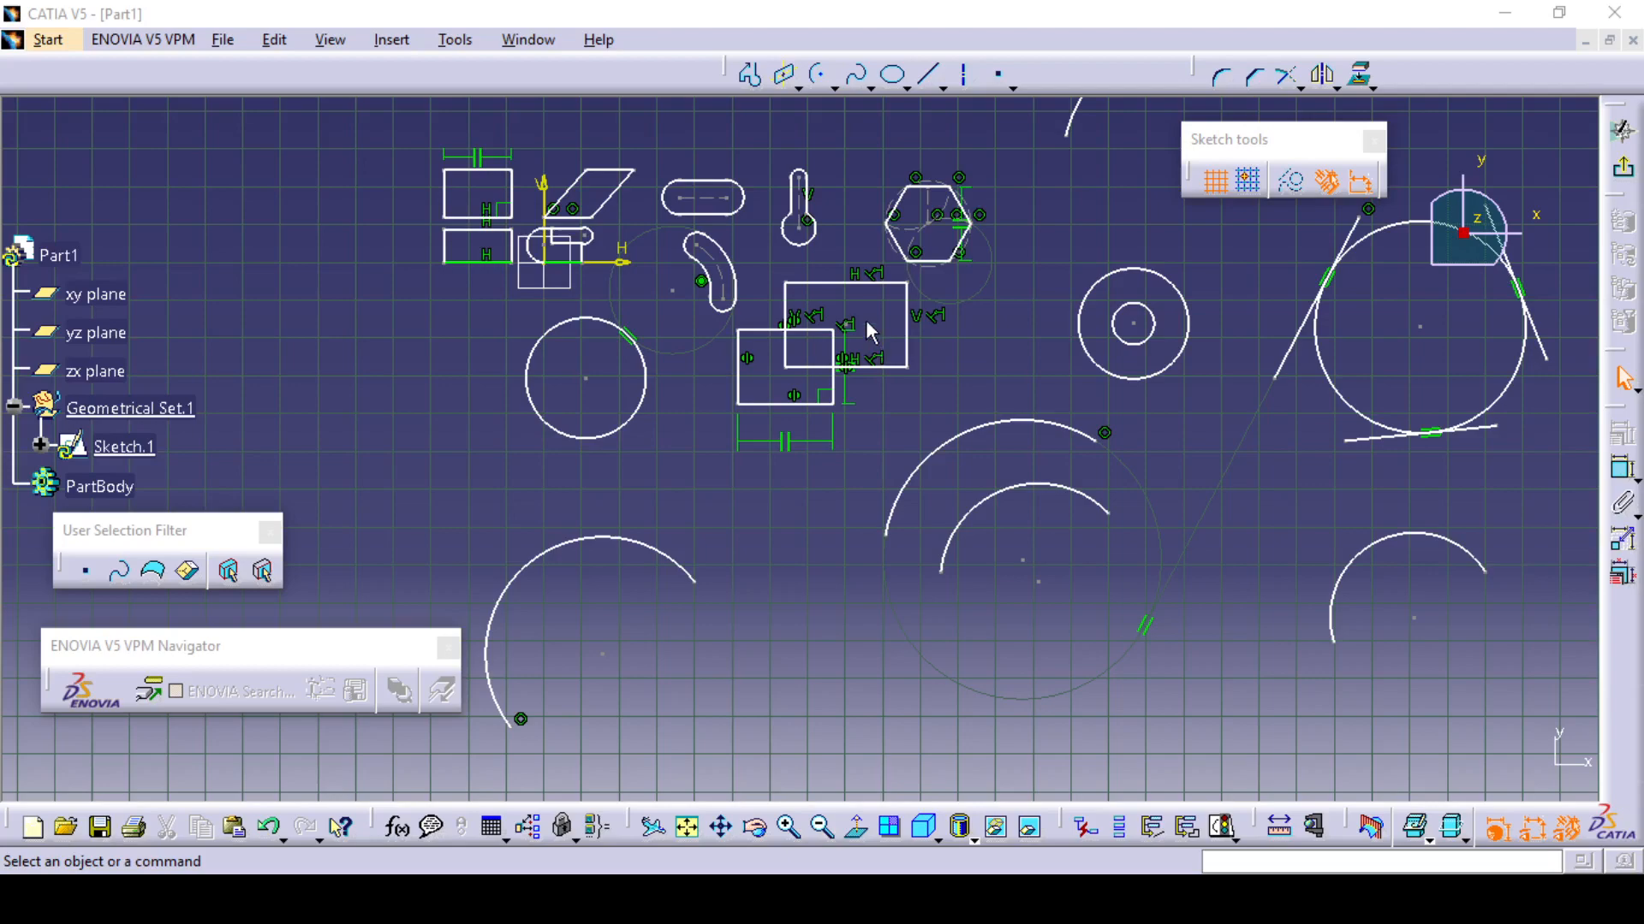
middle_click_drag(954, 332, 957, 387, "ctrl")
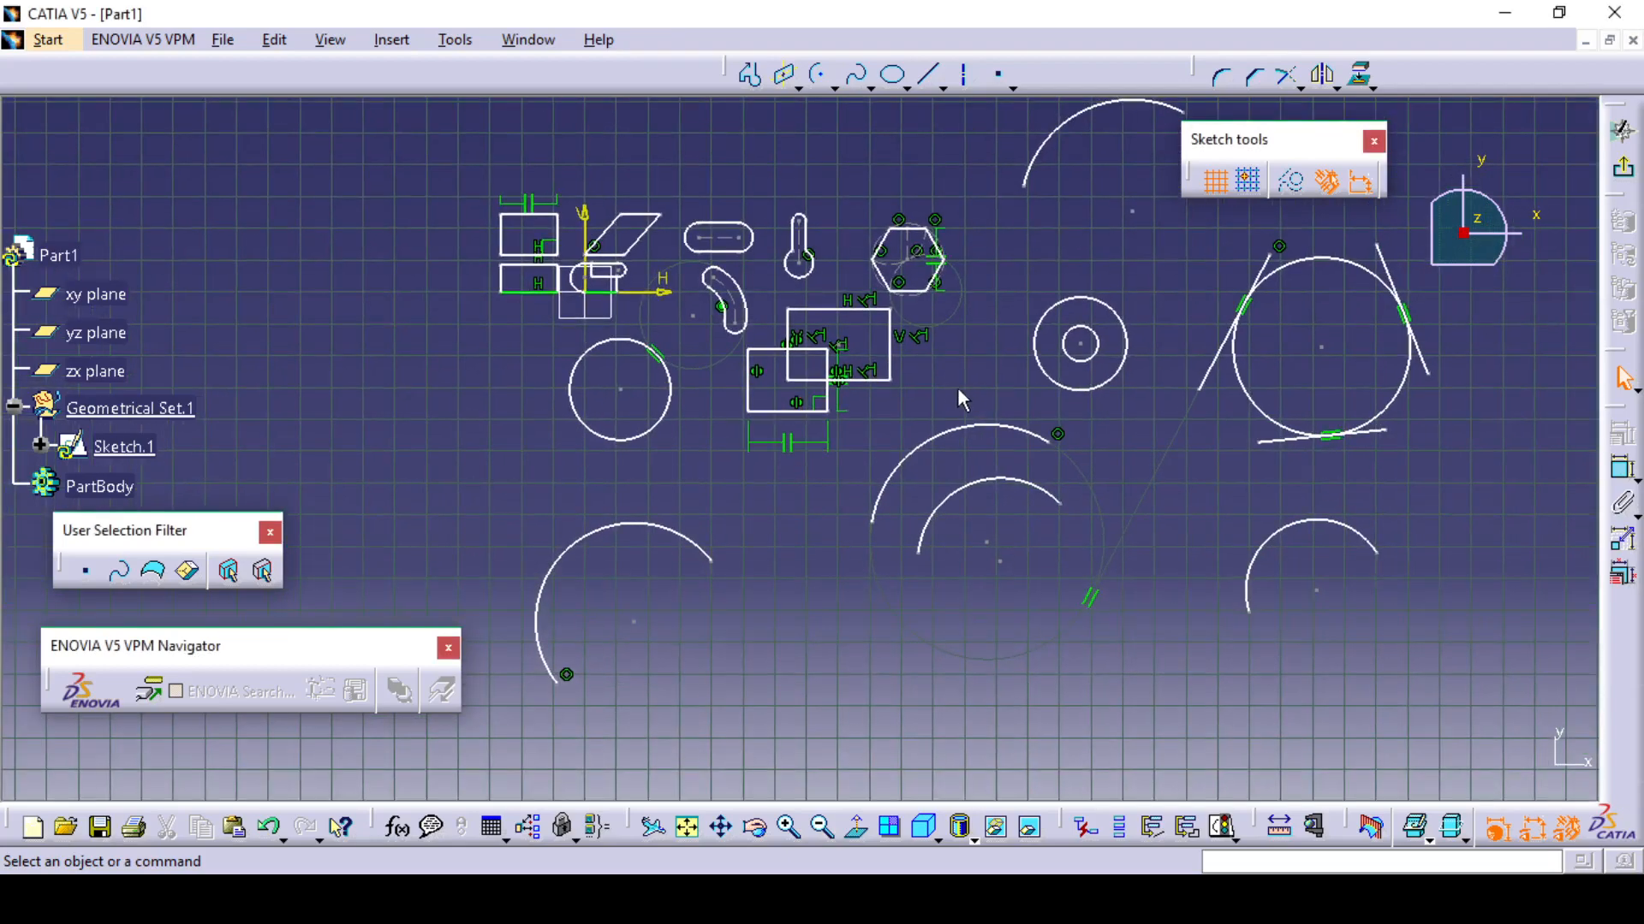